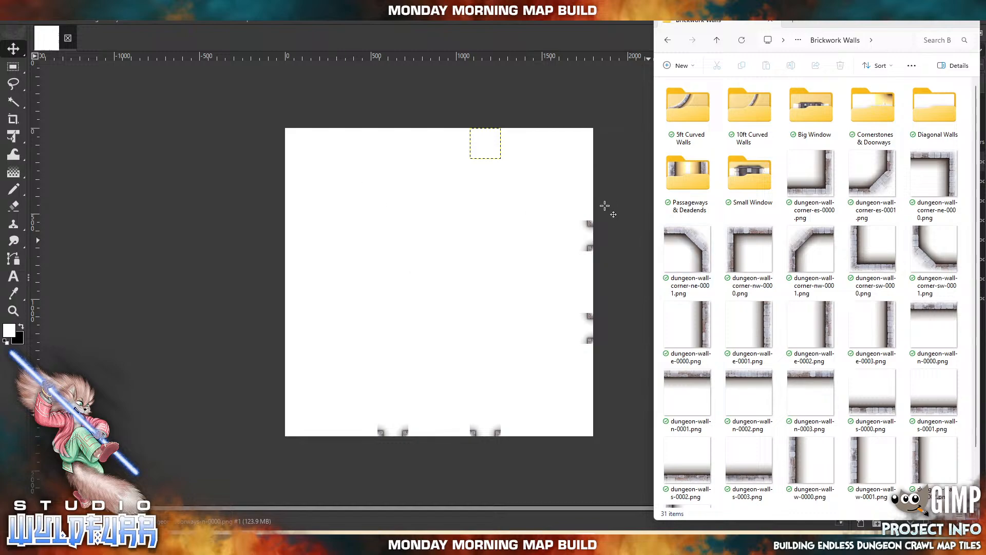
Show the four hidden door layers for the canvas's top and left edges in the Template - Doors group
click(467, 103)
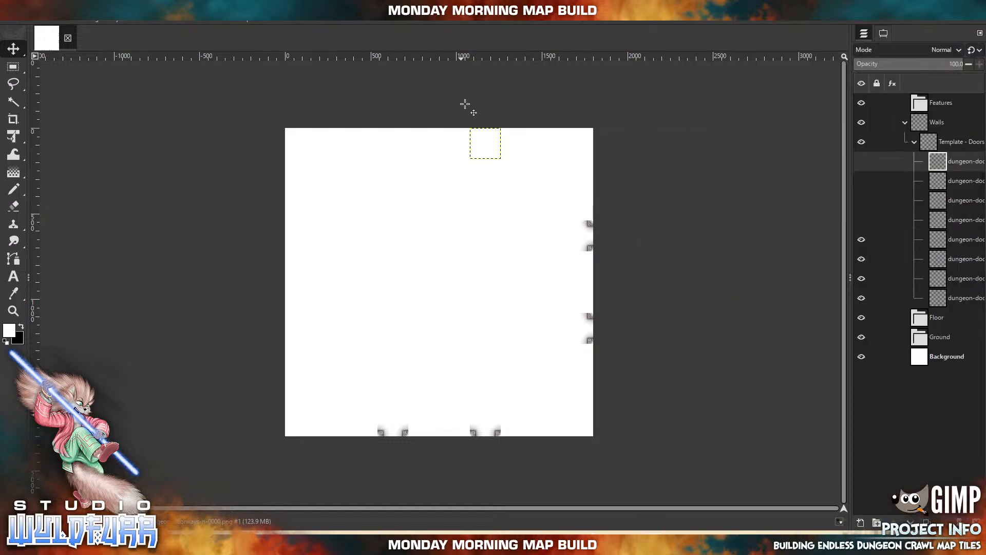
click(861, 161)
click(860, 201)
click(860, 181)
click(860, 220)
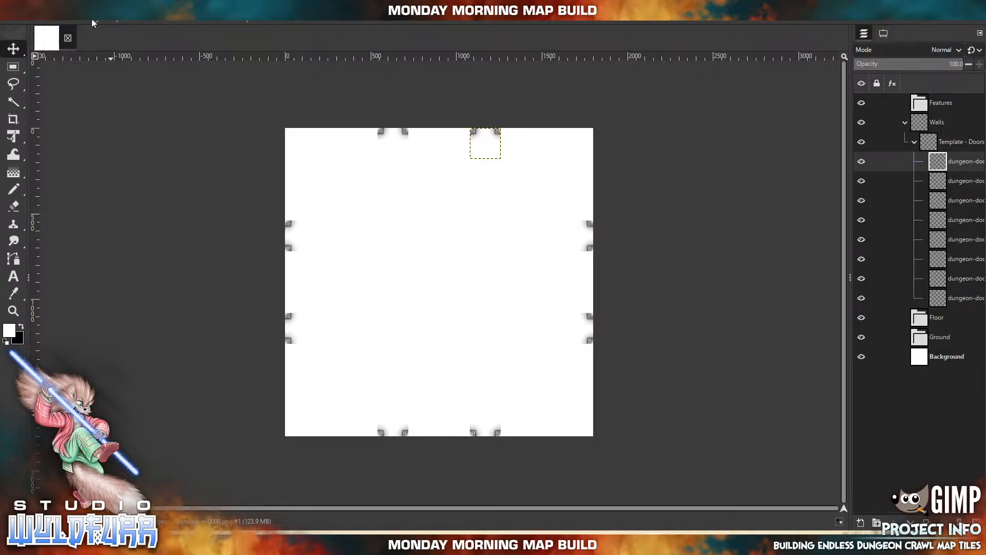
Try the Fill Window zoom, and fit the whole image in the window
click(76, 18)
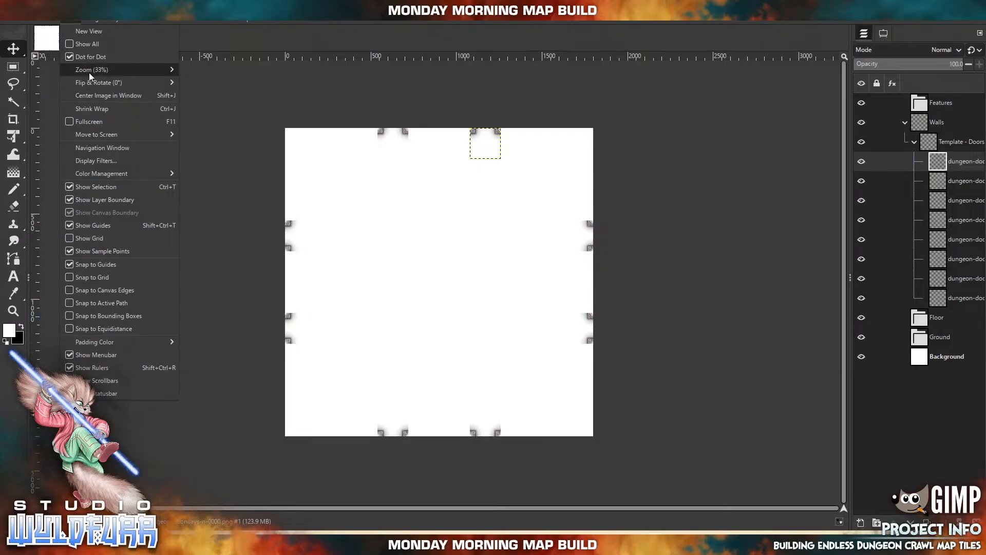
mouse_move(89, 72)
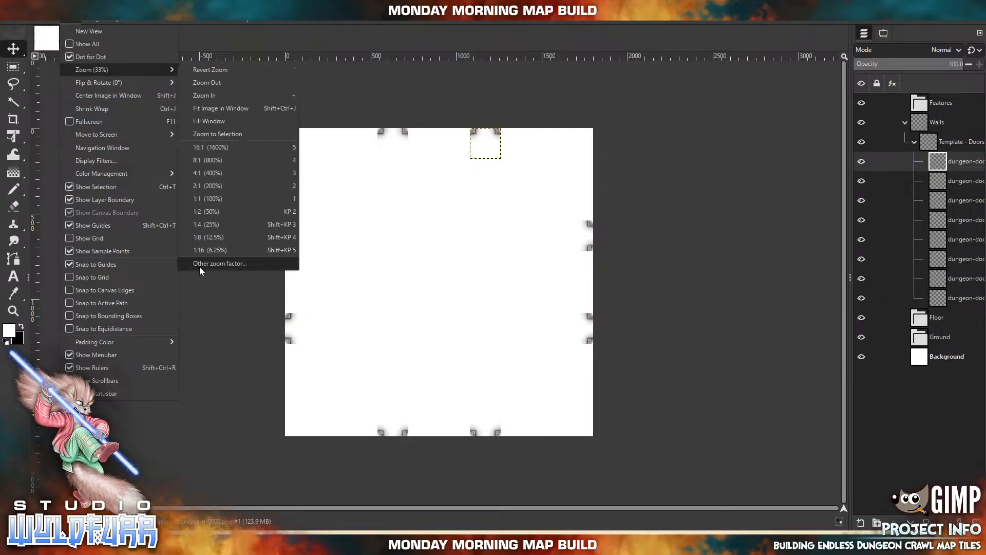
click(201, 121)
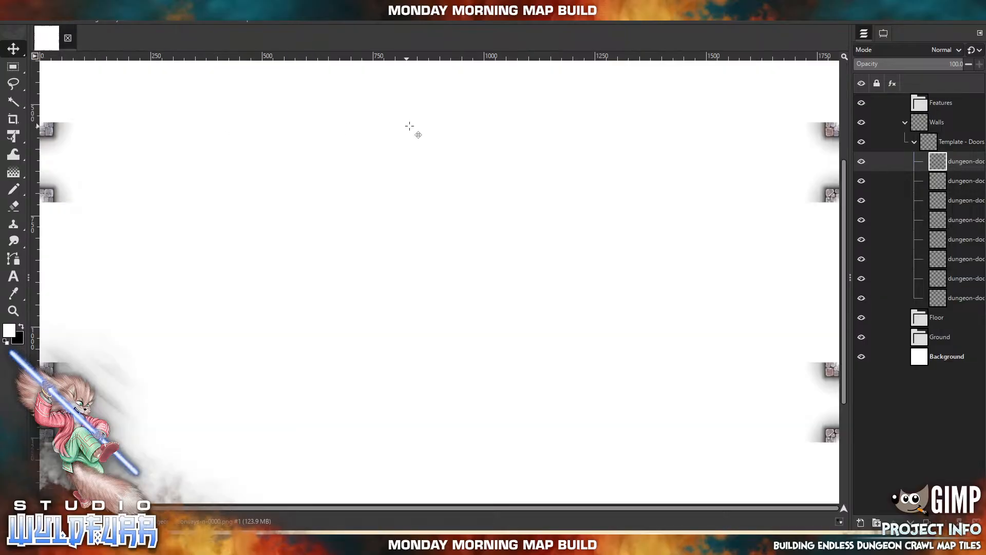
click(76, 21)
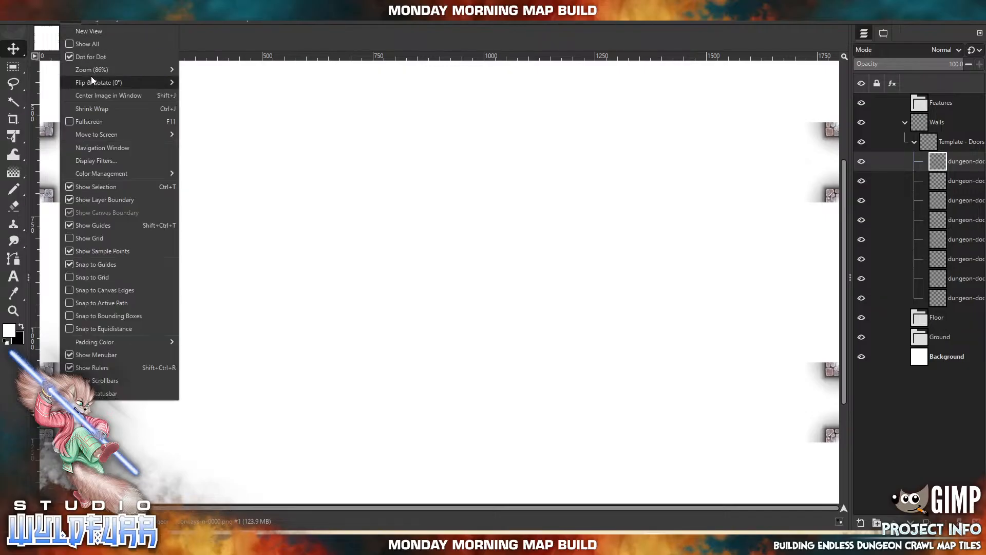
mouse_move(90, 70)
click(220, 110)
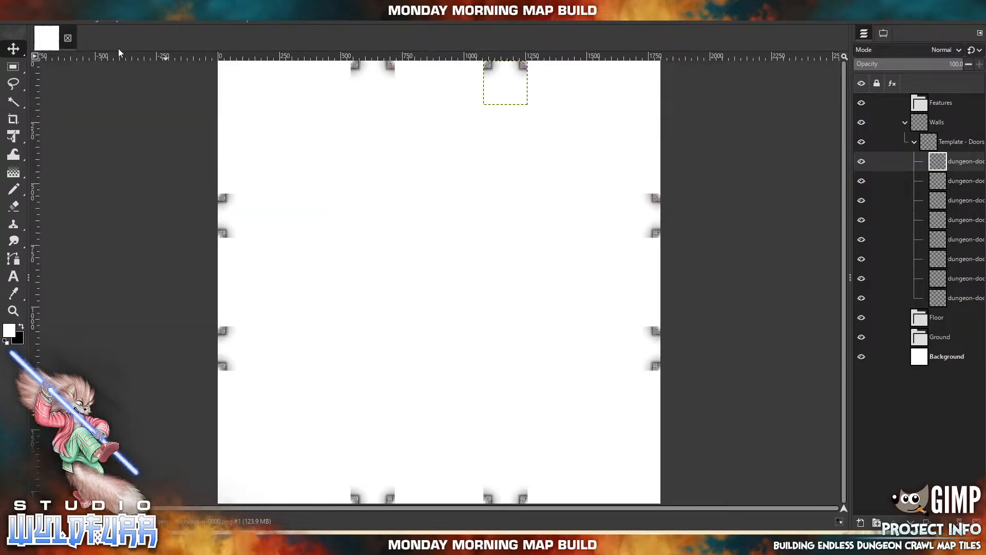
Show the grid over the image and enable snapping to the grid
click(70, 20)
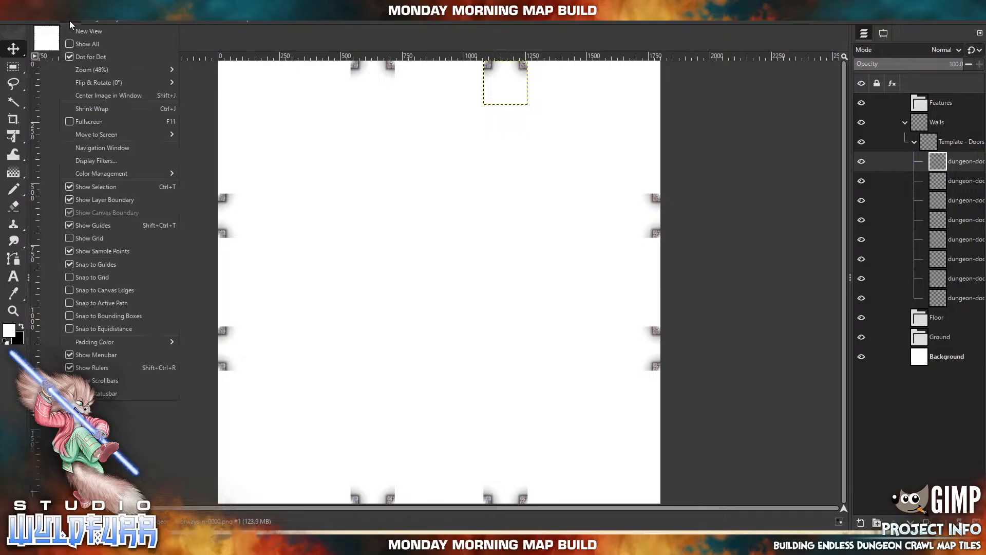
click(72, 238)
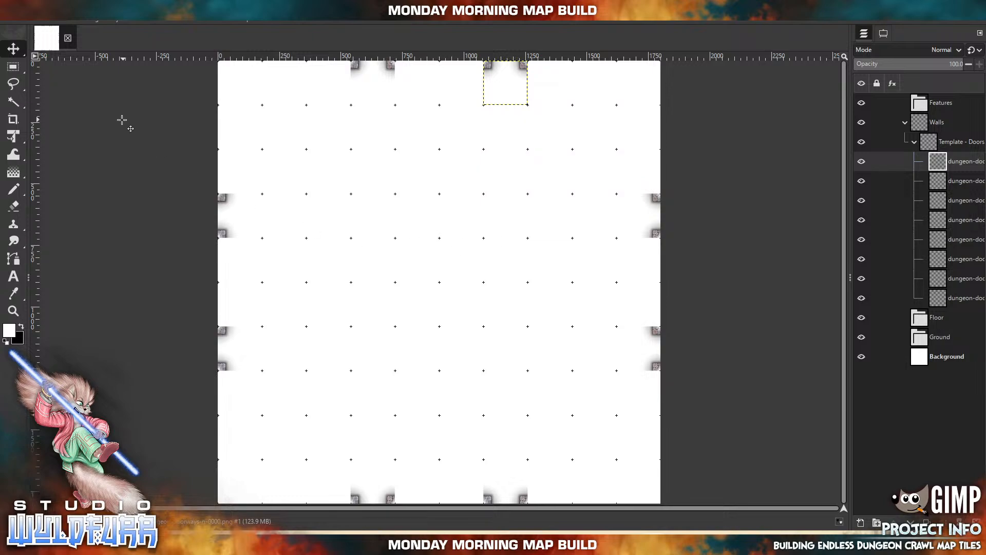
click(73, 21)
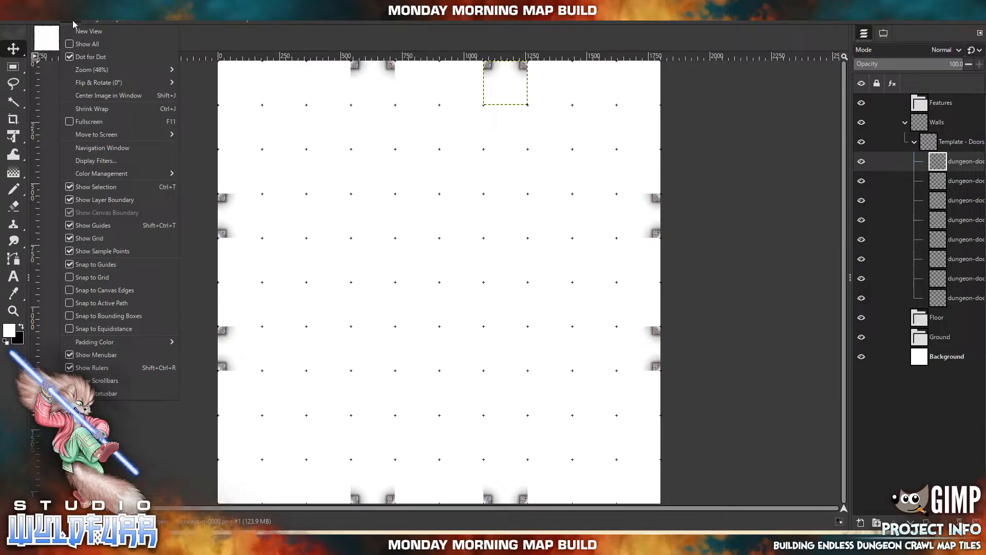
click(73, 278)
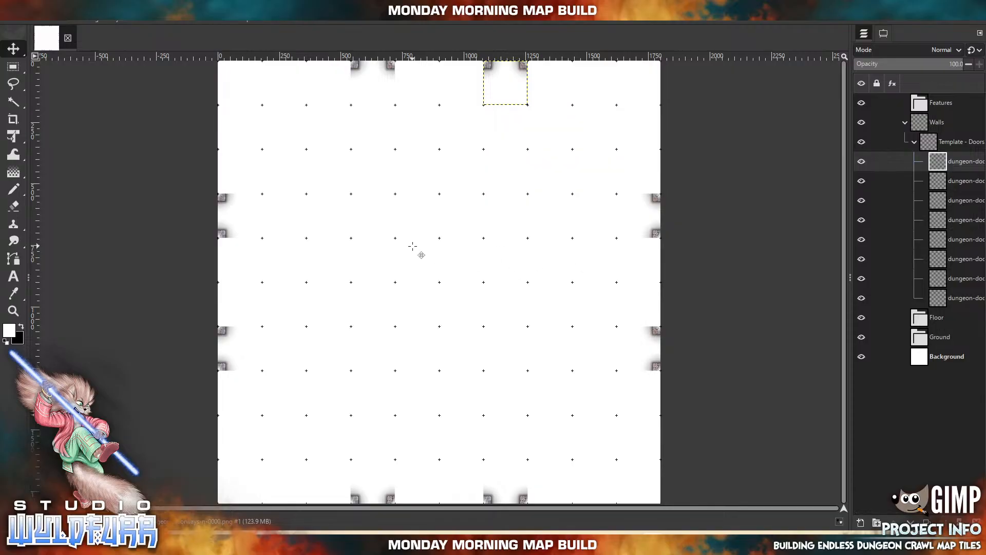
Hide the four door layers along the canvas's top and left edges
click(861, 161)
click(861, 181)
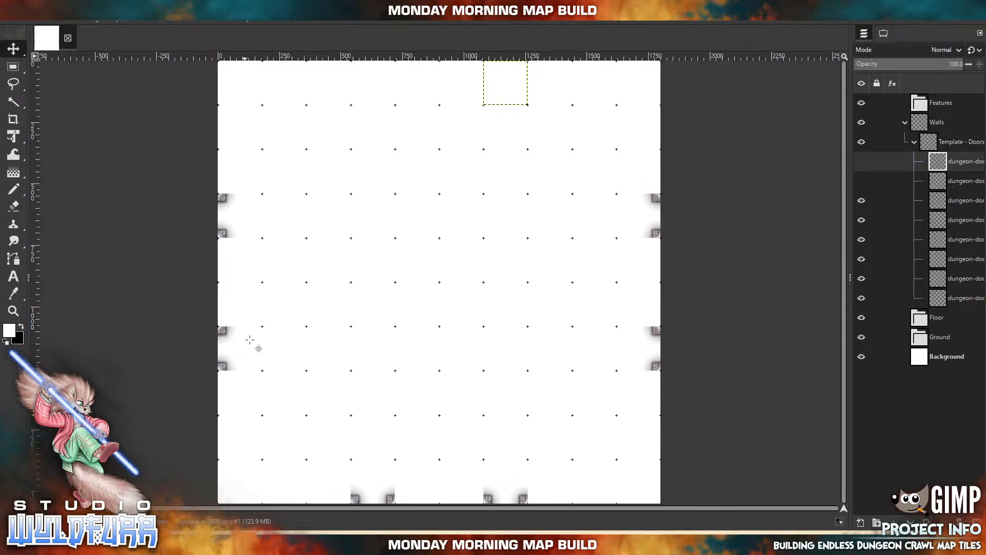
click(861, 201)
click(861, 219)
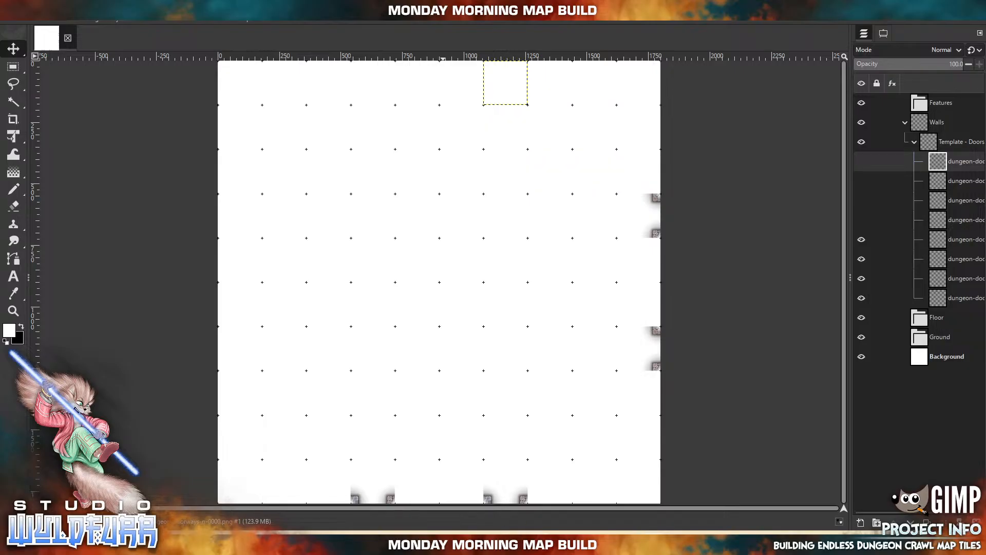
Add dungeon-wall-e-0003.png from the Brickwork Walls folder to the map as a new layer
key(alt+Tab)
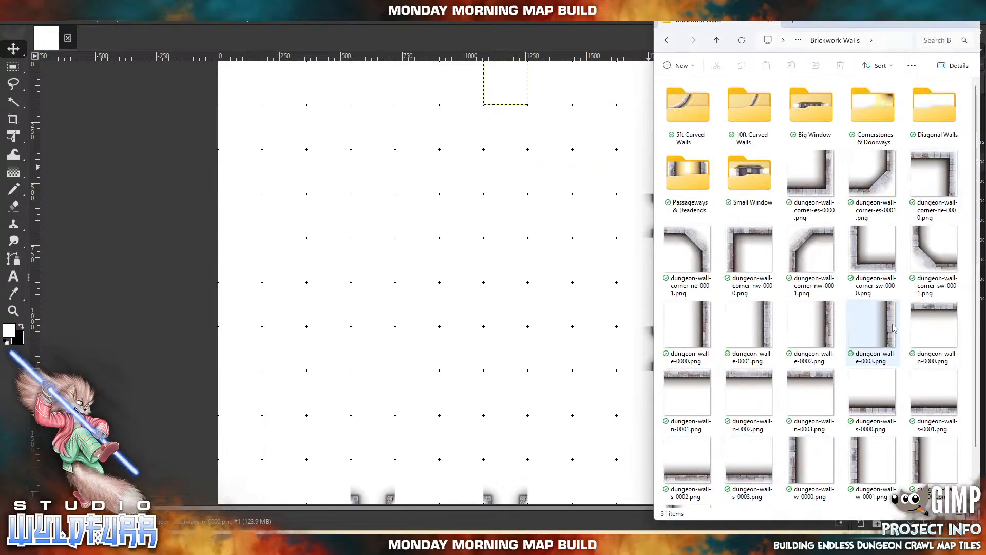
drag(894, 329, 387, 257)
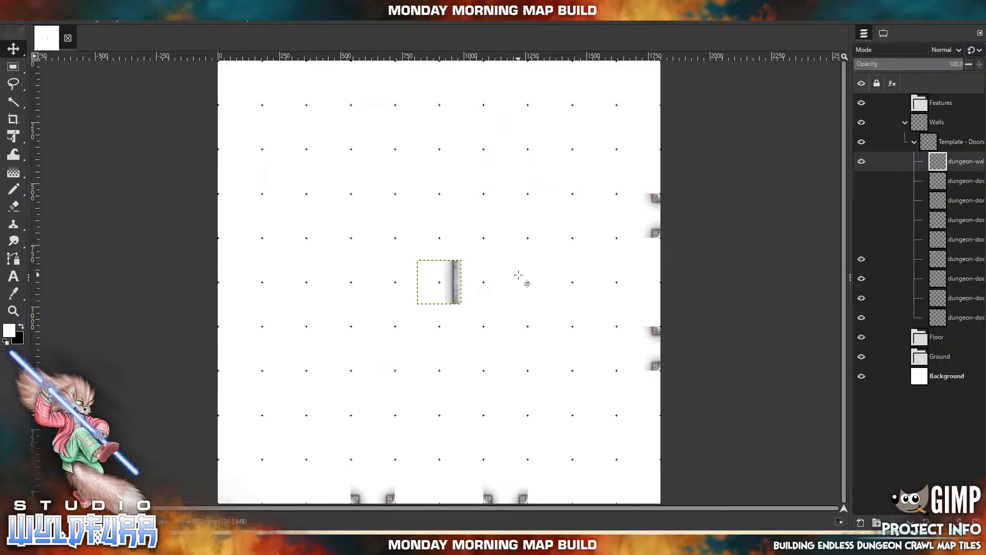
Examine the tool options of the Move, Rectangle Select and Free Select tools
click(13, 49)
click(883, 34)
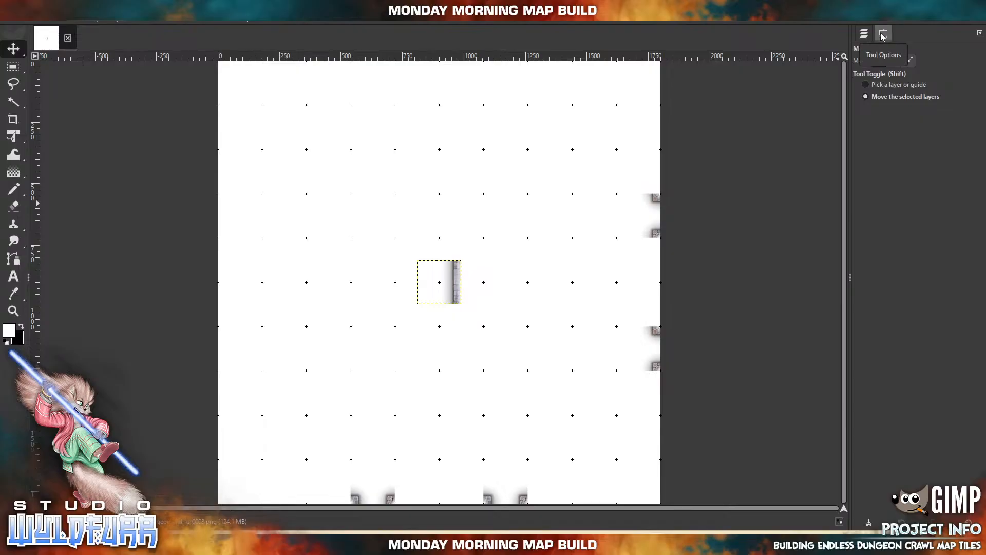
click(14, 67)
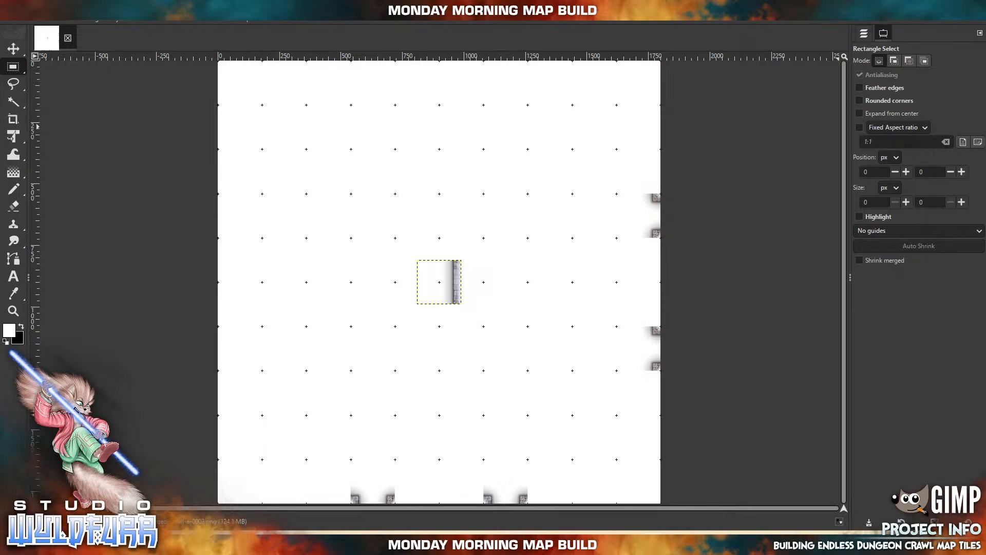
key(f)
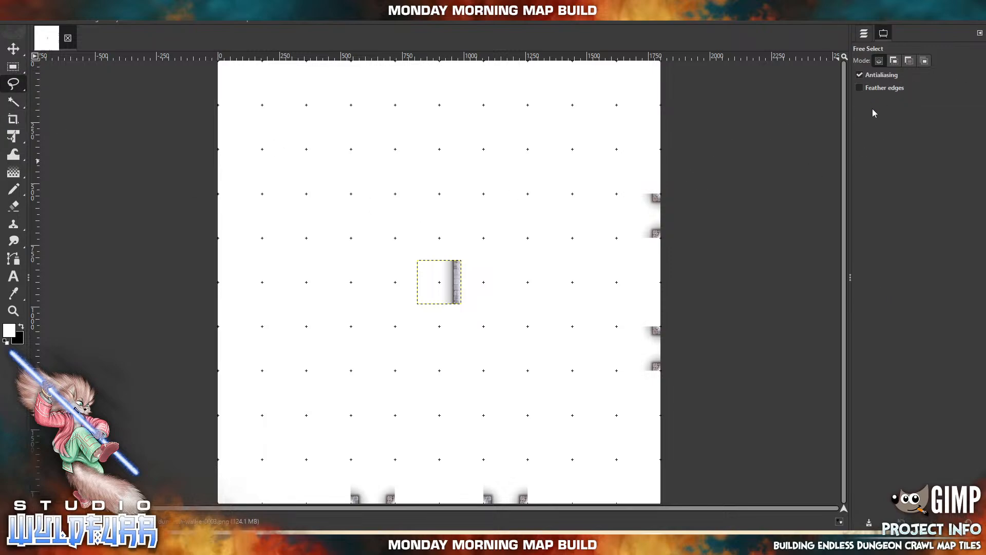
click(15, 49)
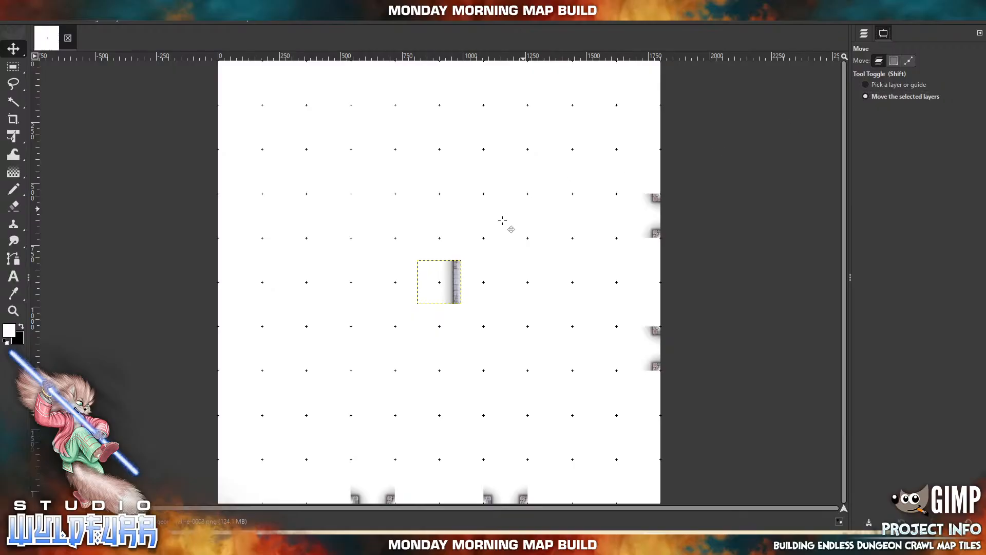
Move the wall layer out of the Template - Doors group into the Walls group, and collapse the template group
drag(479, 339, 434, 339)
click(864, 33)
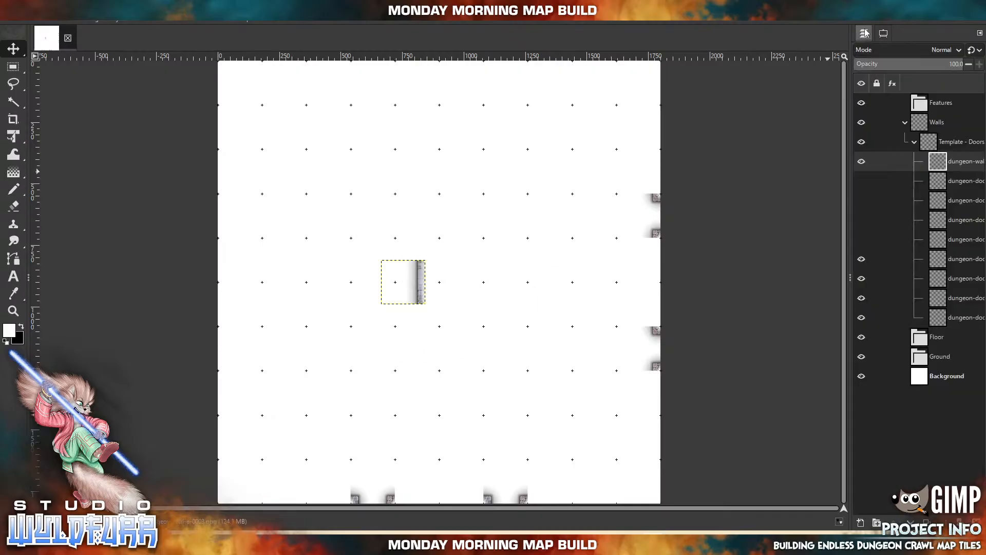
drag(936, 163, 915, 140)
click(915, 163)
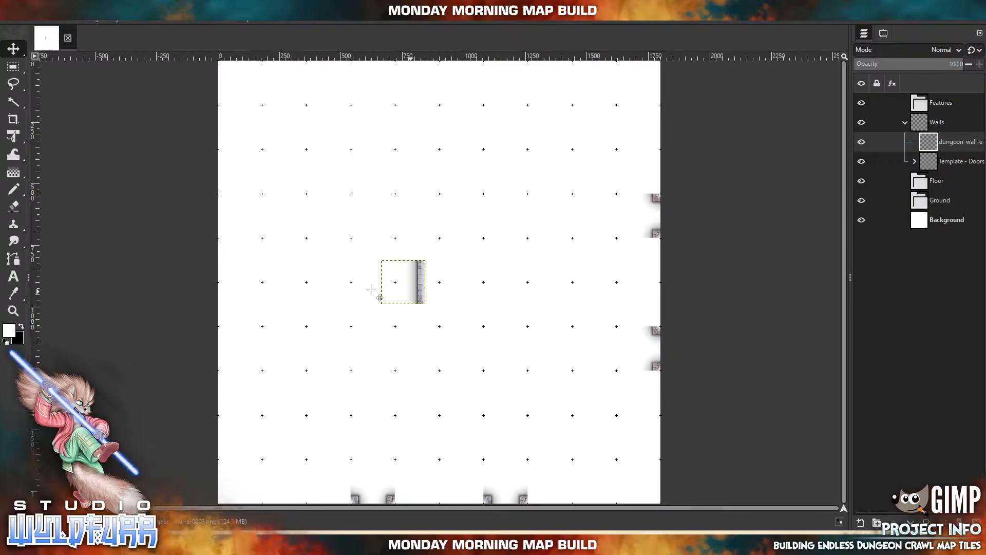
Snap the wall piece into the third-column, sixth-row grid cell, and add dungeon-wall-e-0002.png directly below it
drag(418, 272, 454, 296)
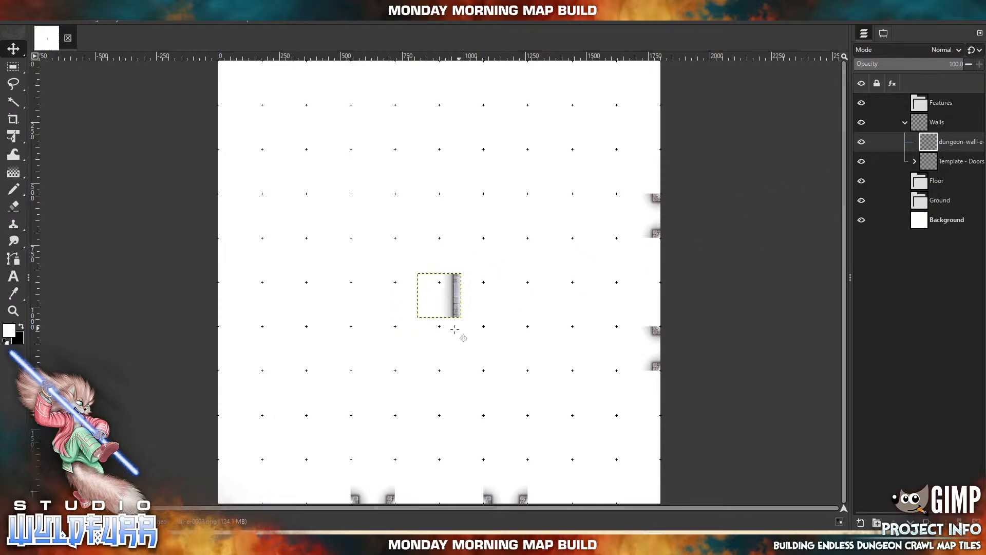
drag(454, 299, 343, 307)
key(alt+Tab)
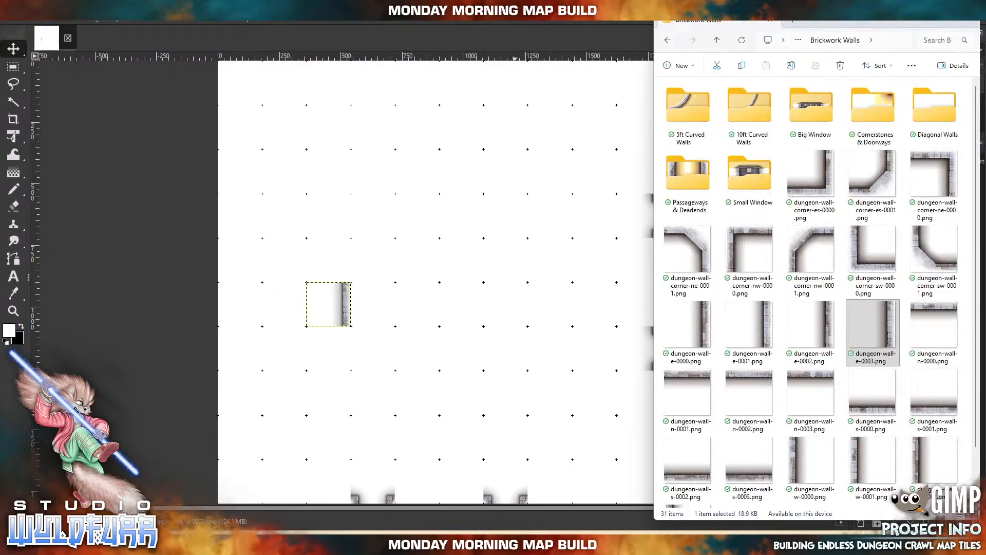
drag(823, 328, 395, 323)
drag(441, 289, 330, 355)
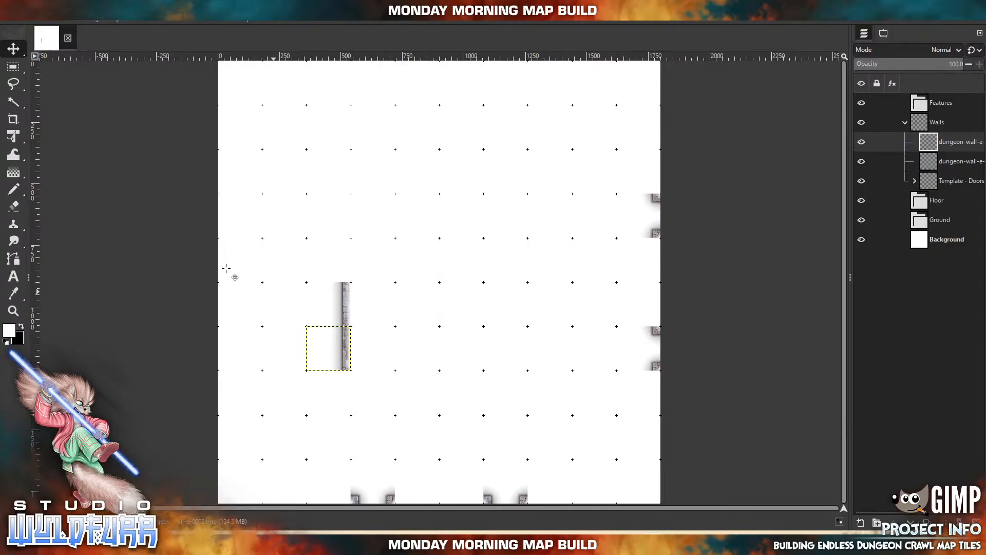
Check the Move tool's options and shift the selected lower wall piece toward the canvas centre
click(884, 34)
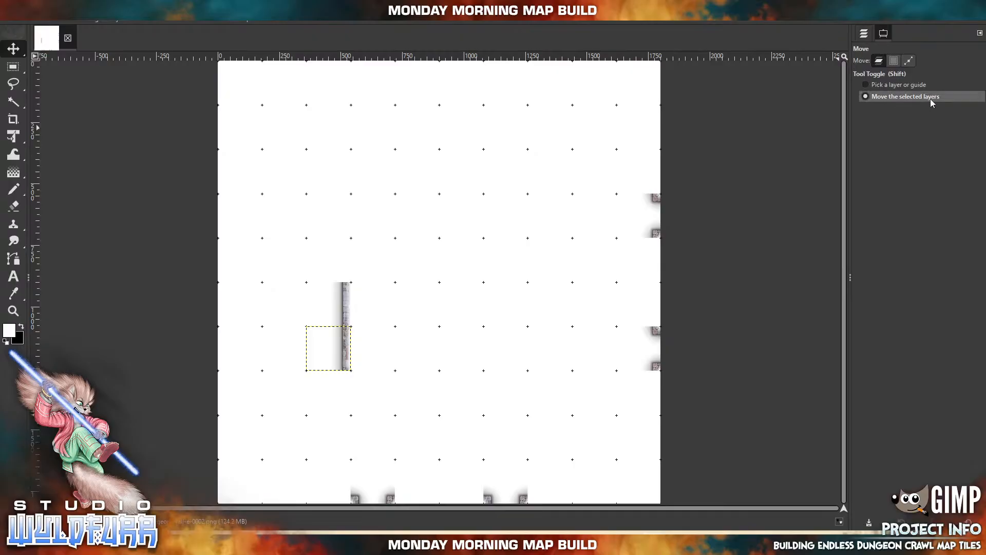
click(863, 33)
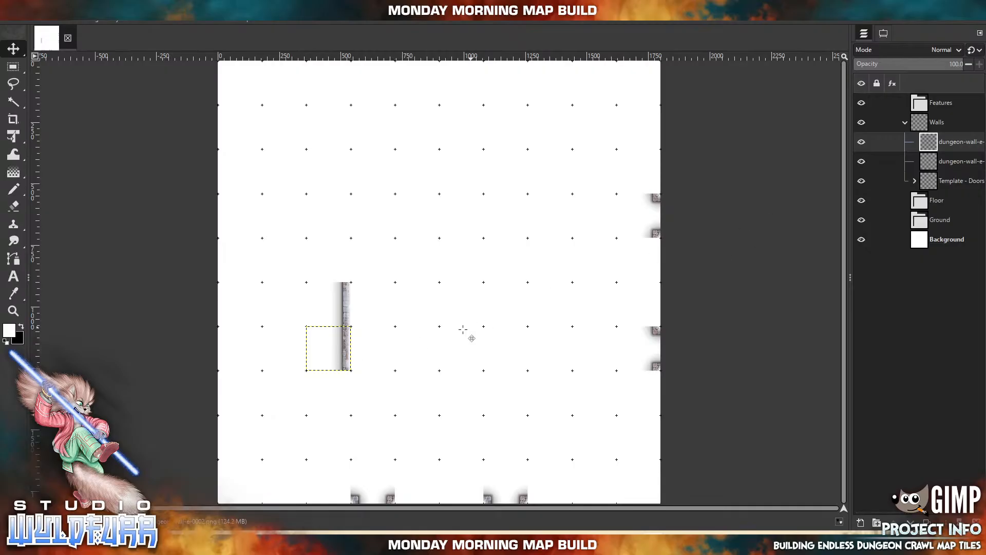
drag(365, 350, 461, 325)
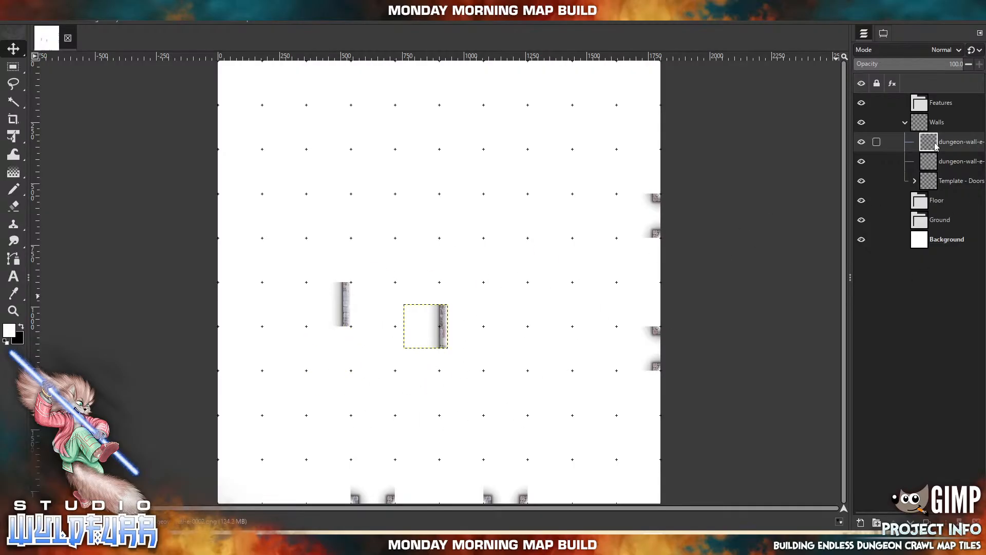
Set the Move tool to Pick a layer or guide, and reposition both wall pieces, ending with dungeon-wall-e-0002 near the canvas top and dungeon-wall-e-0003 lower down
click(885, 35)
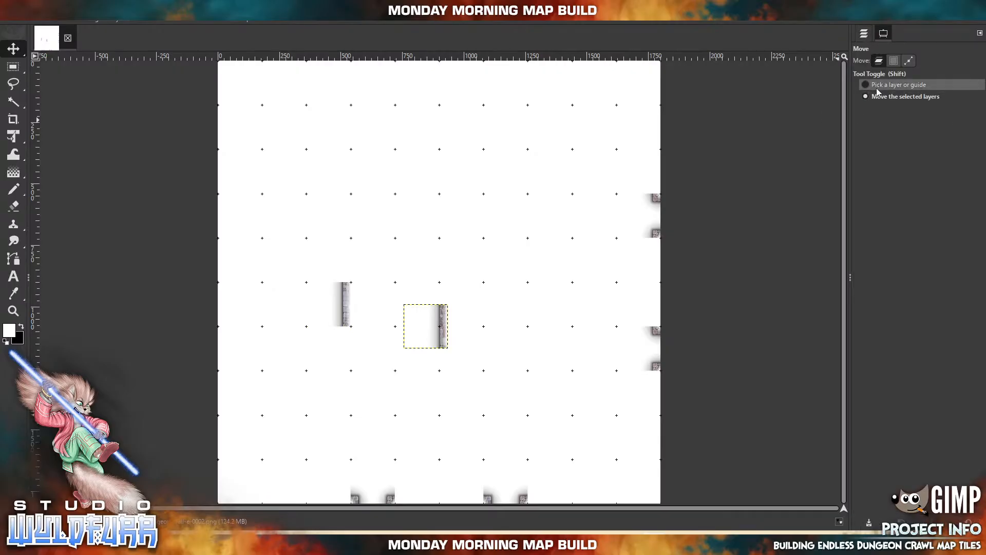
click(908, 85)
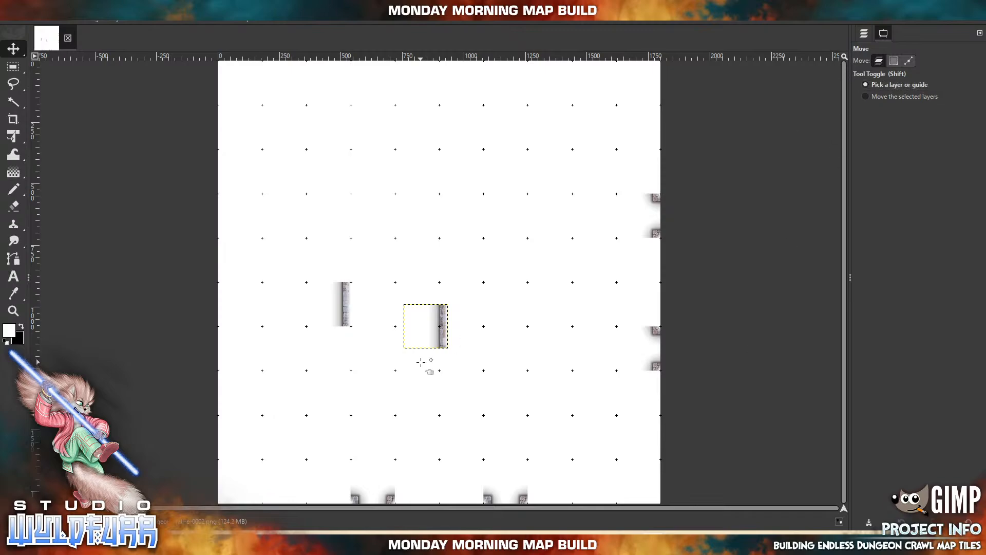
drag(442, 334, 496, 178)
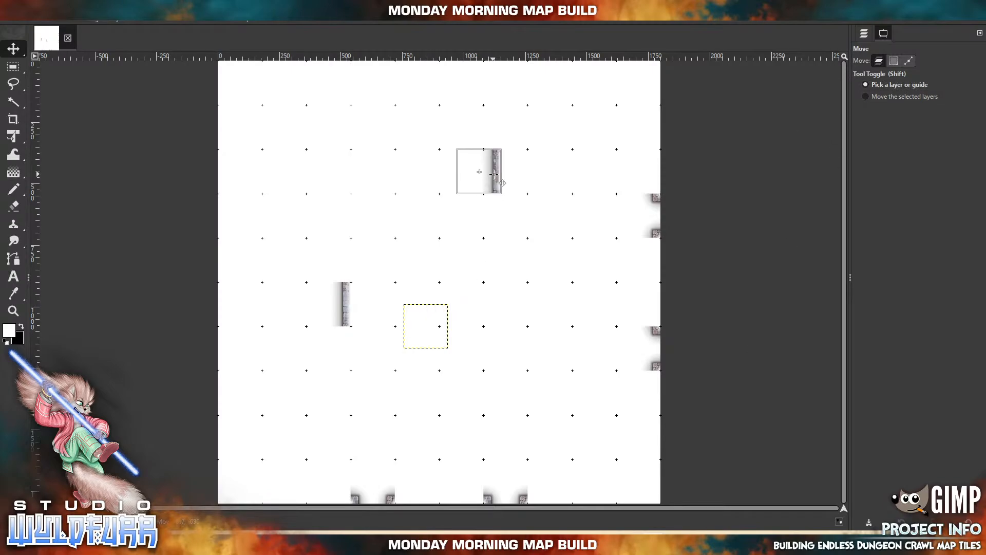
drag(337, 311, 482, 367)
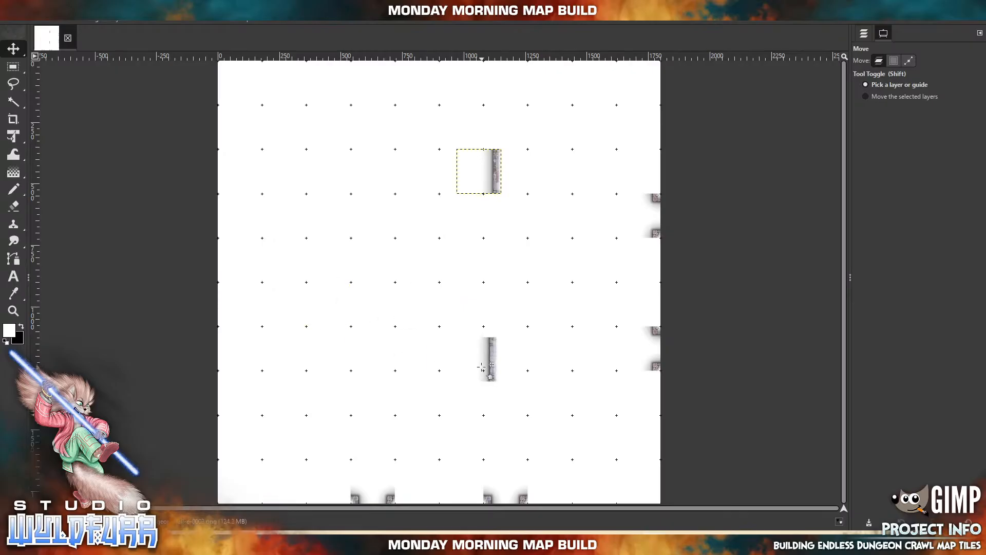
drag(489, 183, 316, 282)
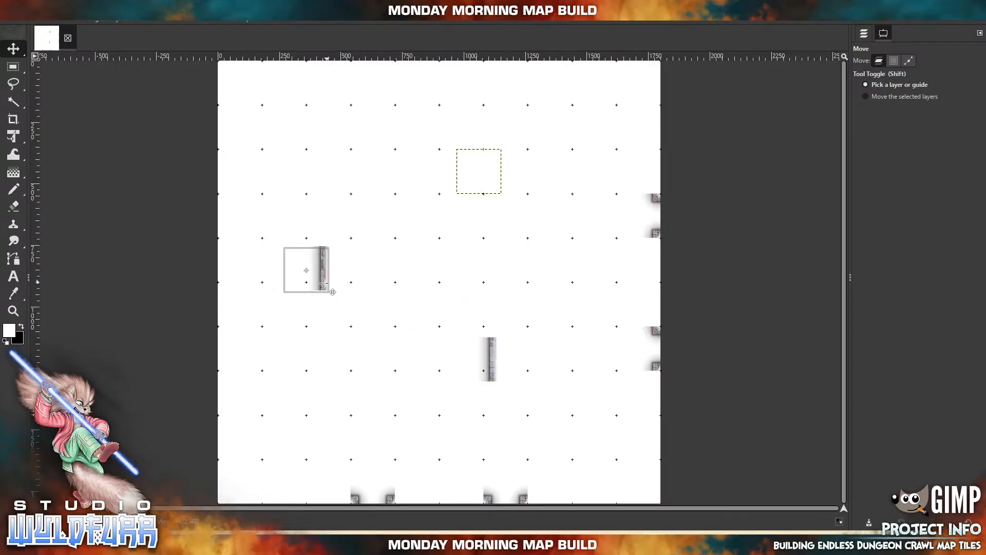
drag(491, 376, 450, 204)
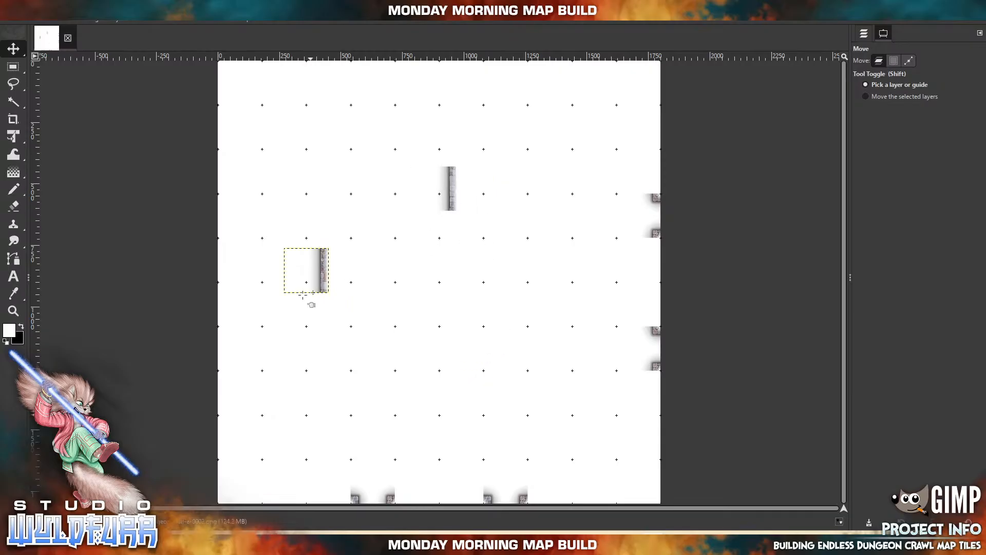
drag(326, 282, 502, 404)
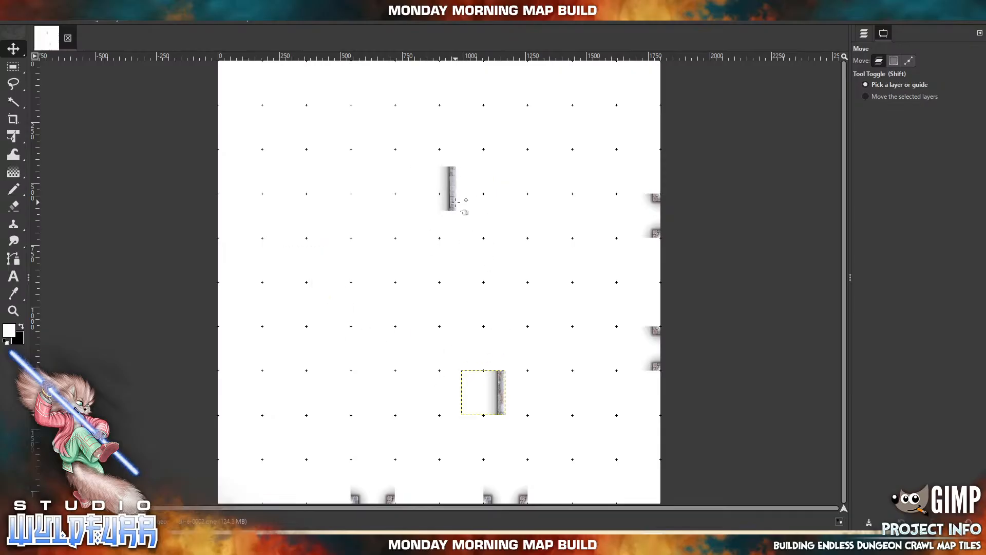
drag(455, 202, 342, 339)
drag(502, 406, 492, 141)
drag(333, 337, 493, 391)
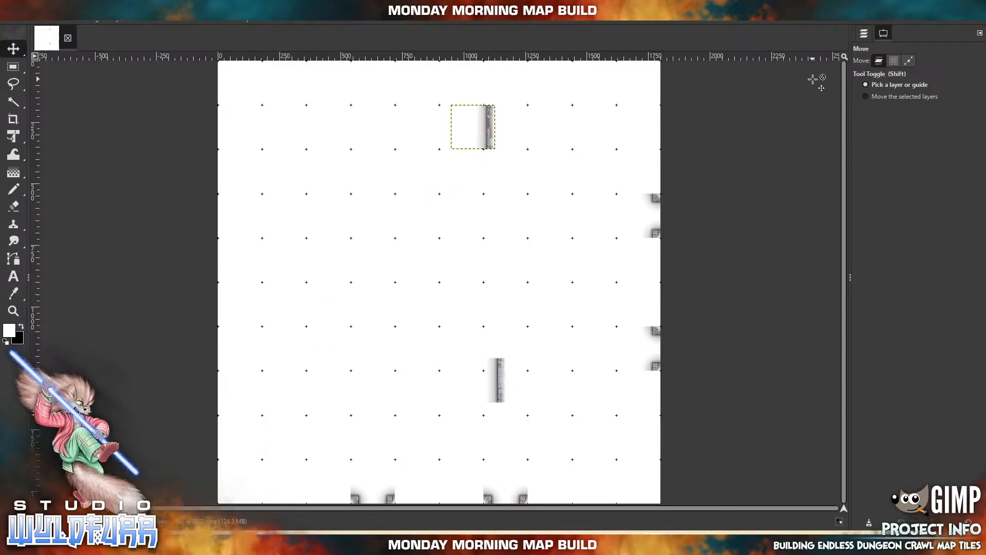
Move the lower wall piece around the canvas, ending with it overlapping the lower part of dungeon-wall-e-0002 near the canvas top
click(864, 34)
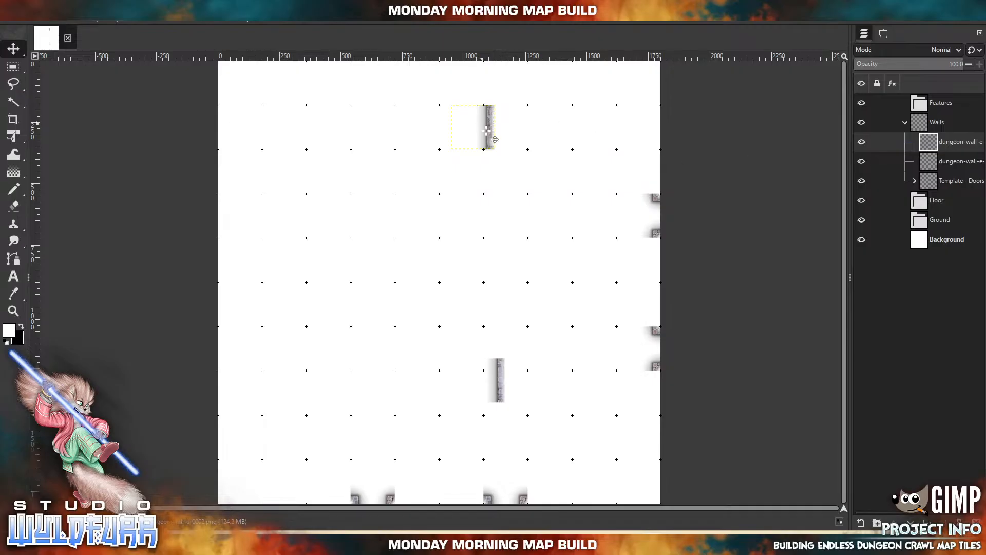
drag(500, 377, 405, 218)
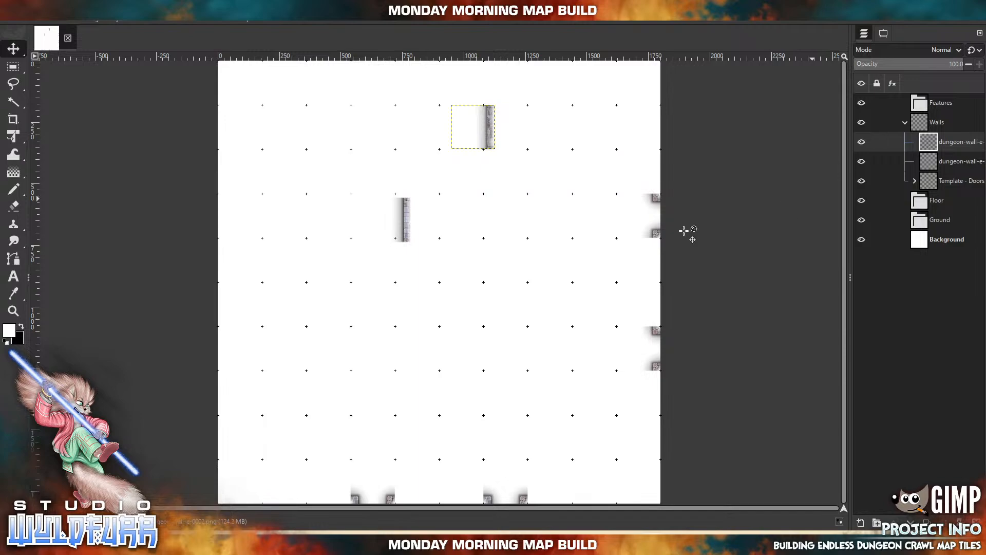
click(404, 216)
drag(405, 215, 427, 314)
click(489, 128)
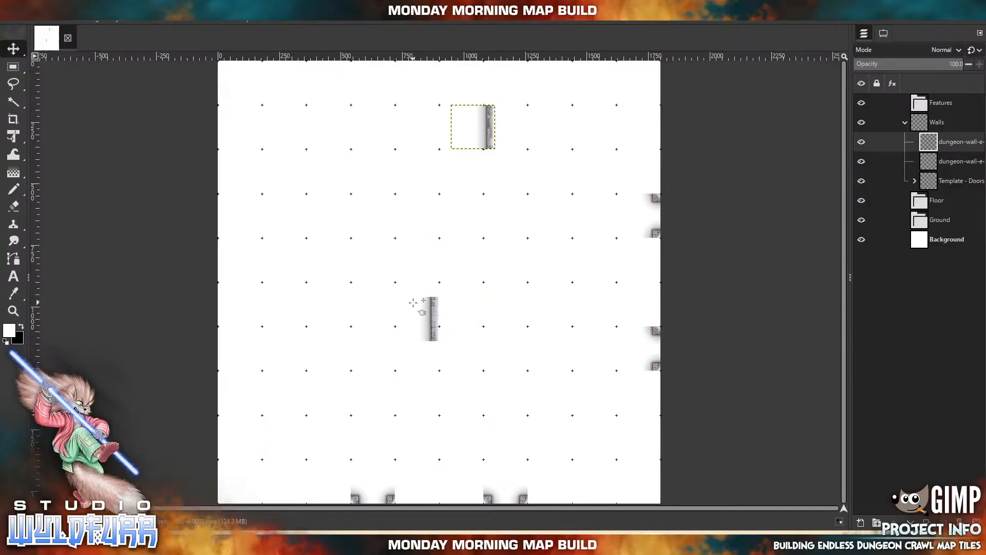
drag(434, 324, 362, 249)
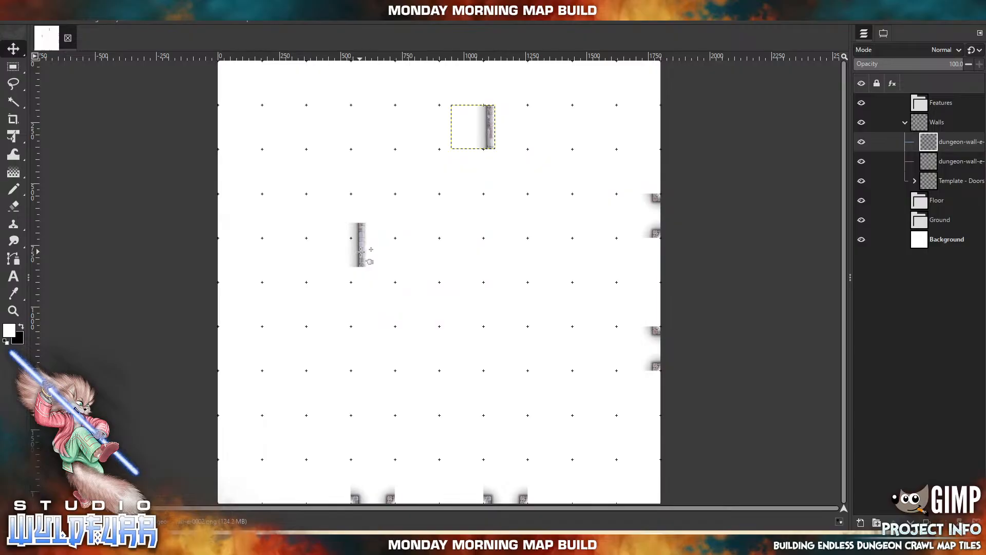
drag(350, 256, 422, 341)
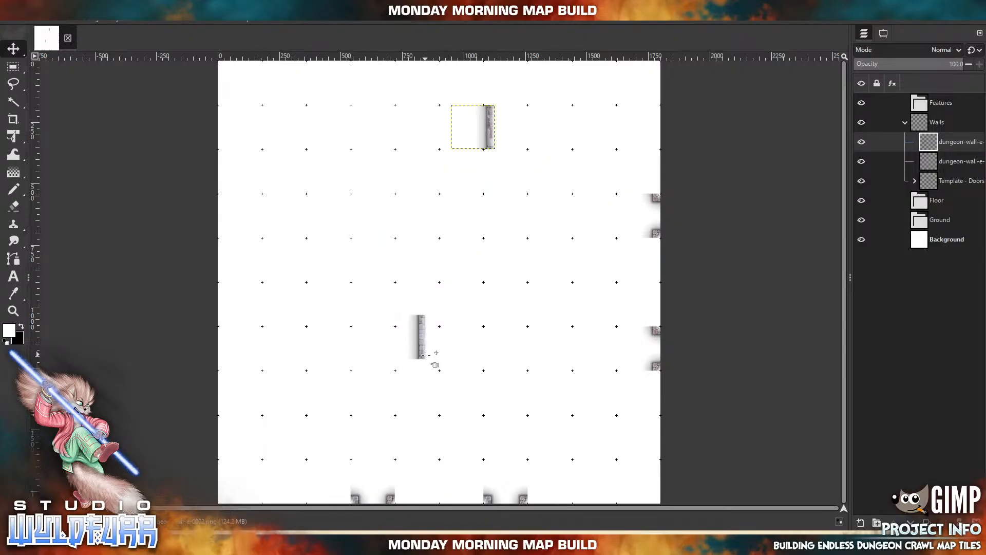
drag(421, 347, 488, 160)
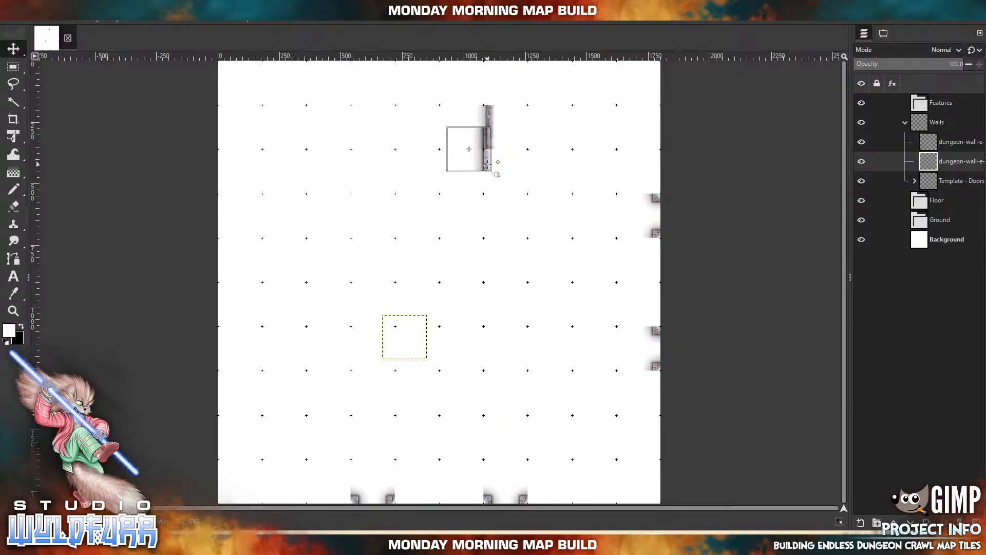
Shift the two overlapping wall pieces individually, and separate them vertically with a gap between them
key(Page_Up)
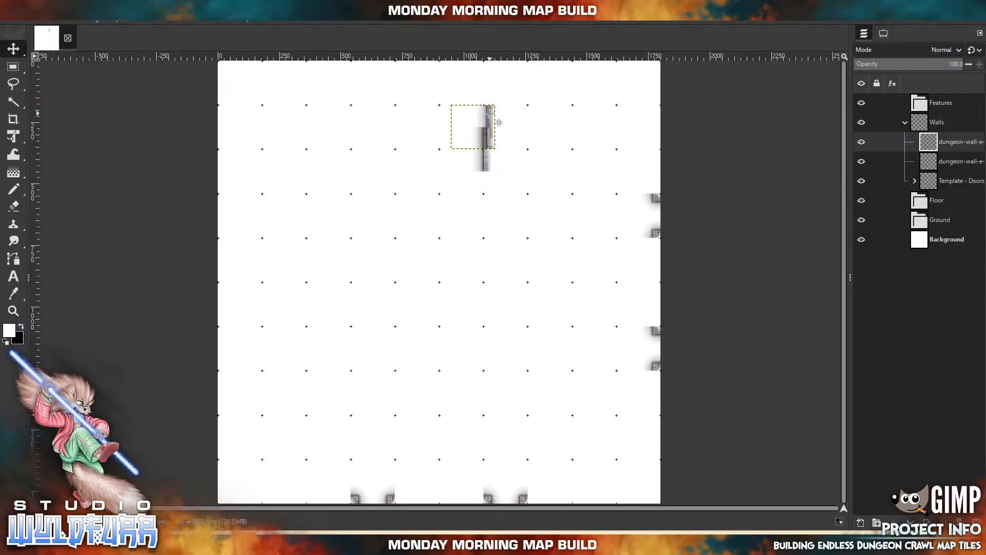
mouse_move(490, 112)
mouse_down()
mouse_move(526, 140)
mouse_move(501, 121)
mouse_move(519, 104)
mouse_move(492, 108)
mouse_up()
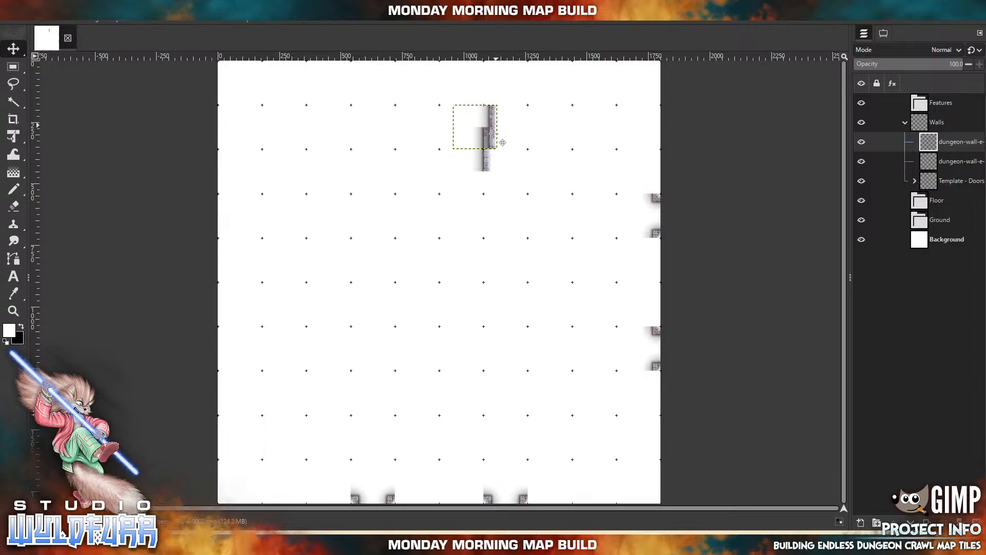
drag(488, 160, 485, 160)
drag(491, 123, 467, 112)
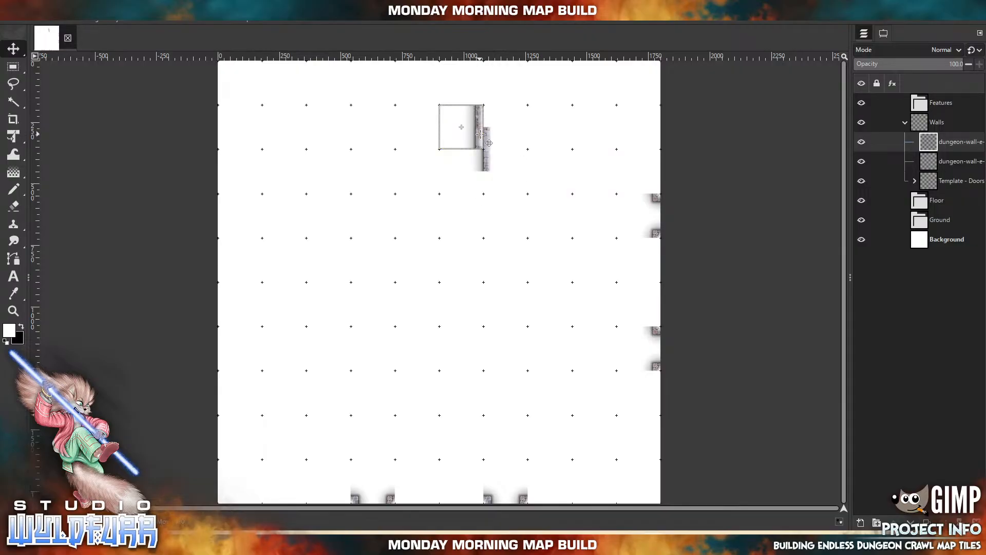
drag(490, 143, 491, 171)
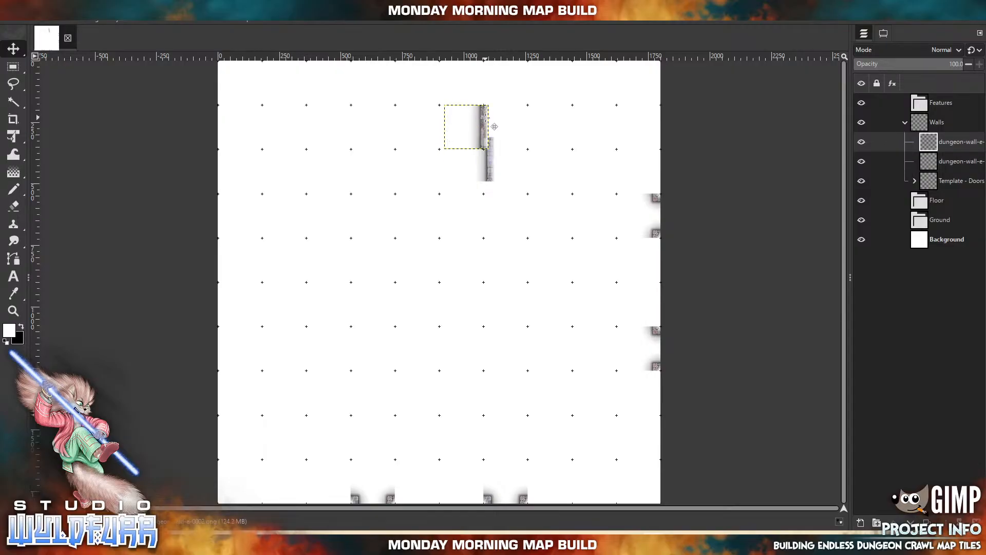
drag(484, 119, 489, 110)
drag(492, 161, 485, 186)
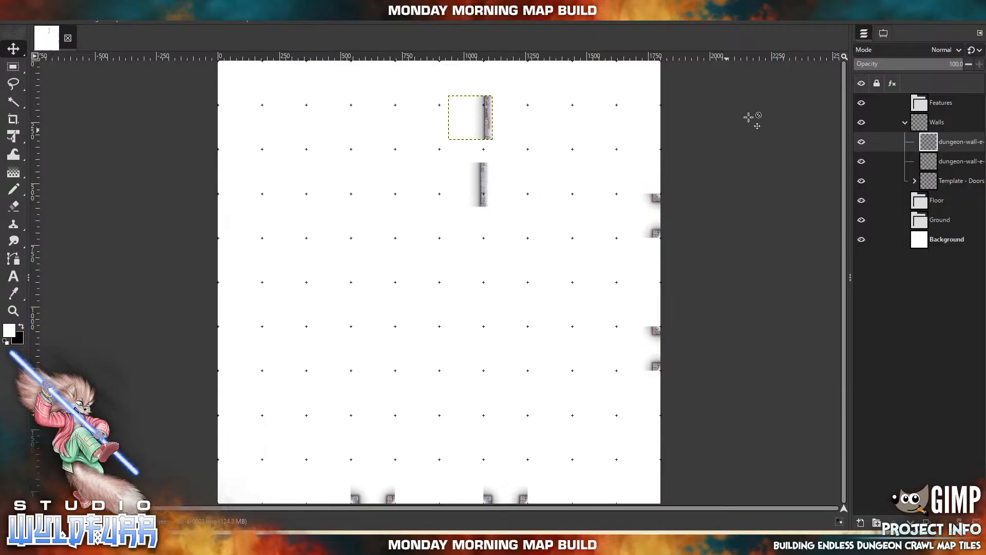
Snap the lower wall piece into the second-column, bottom-row grid cell, and the other wall piece into the cell directly above it
click(884, 33)
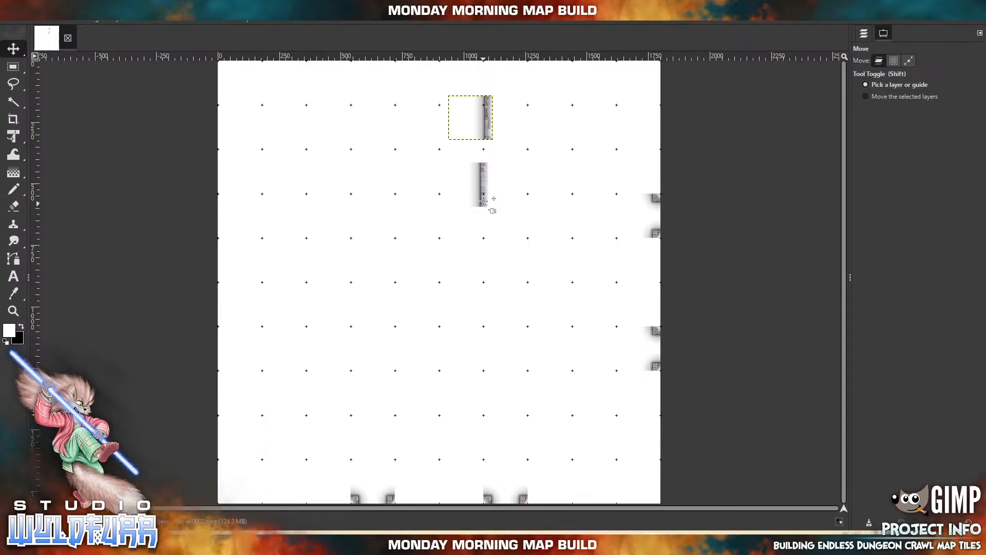
drag(483, 182, 300, 479)
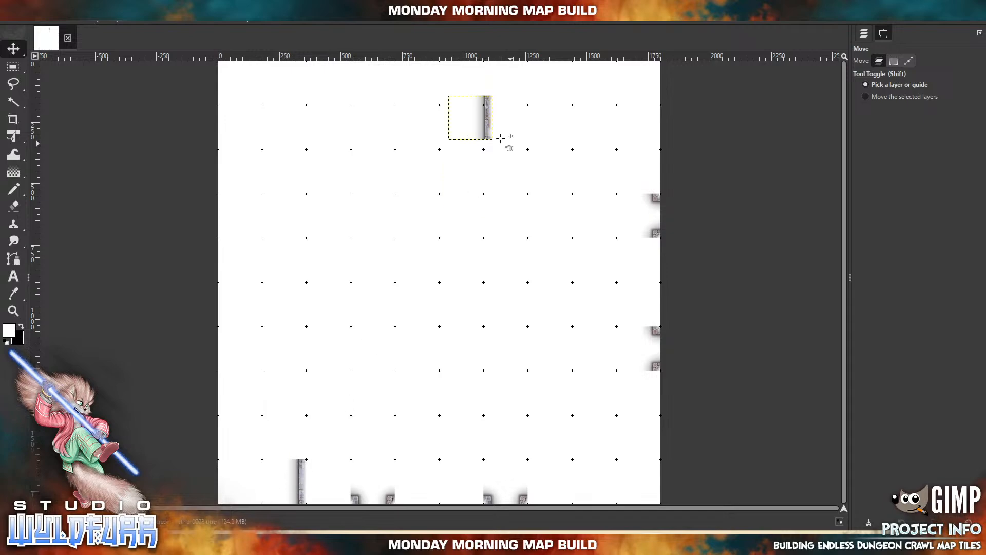
drag(487, 126, 300, 443)
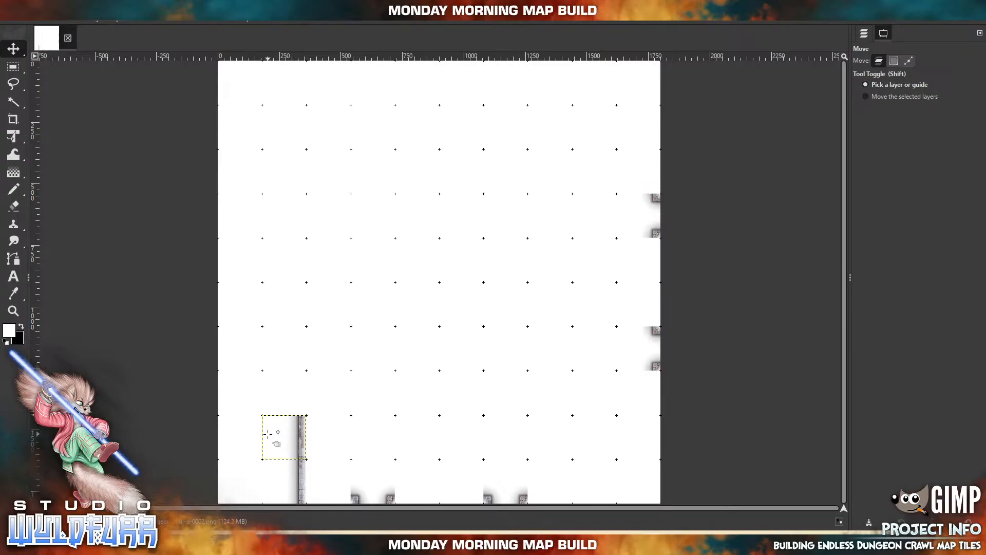
Try to move the upper wall piece by its transparent area, and undo the resulting background move
drag(268, 434, 295, 445)
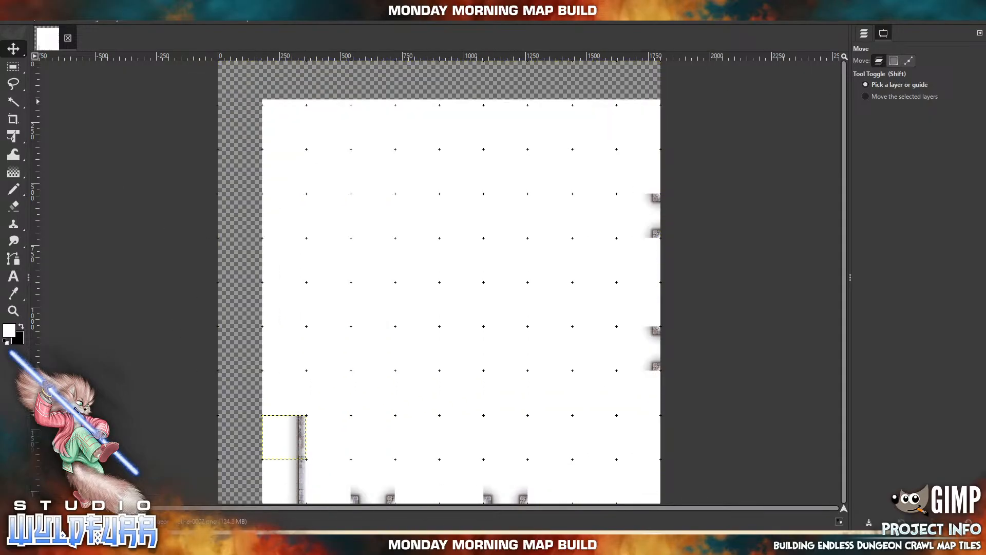
click(25, 19)
click(27, 32)
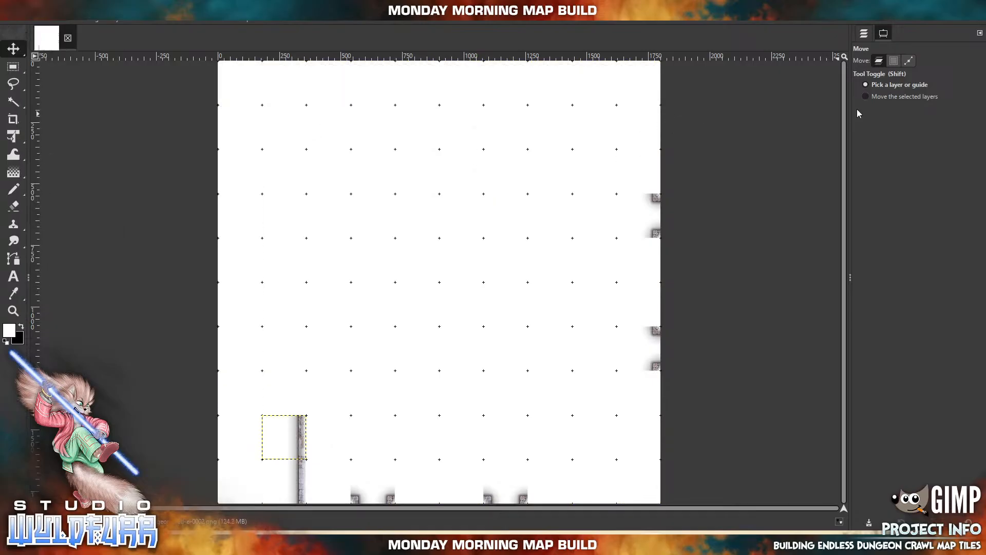
Set the Move tool to Move the selected layers, and add dungeon-wall-e-0001.png in the second-column, eighth-row cell, directly above the wall
click(865, 97)
click(864, 33)
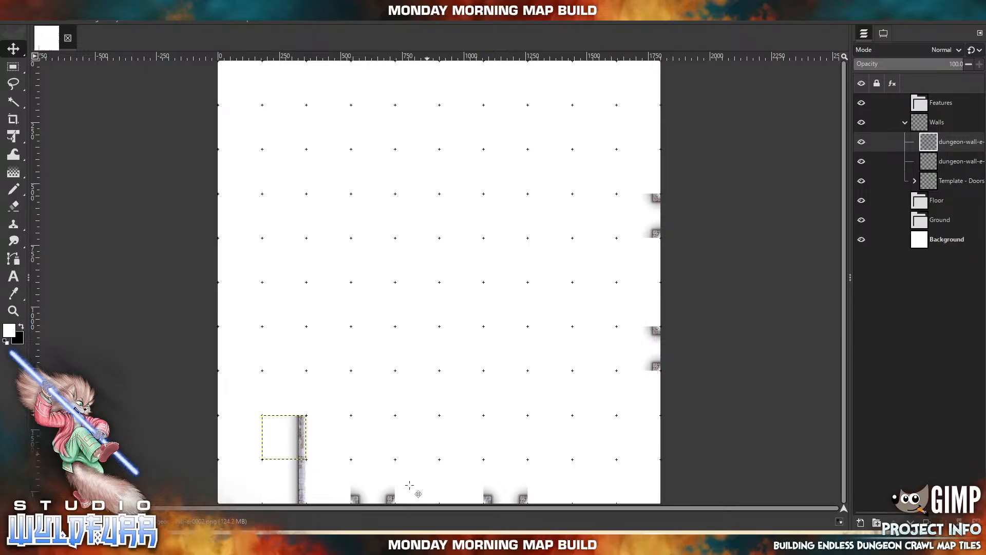
key(alt+Tab)
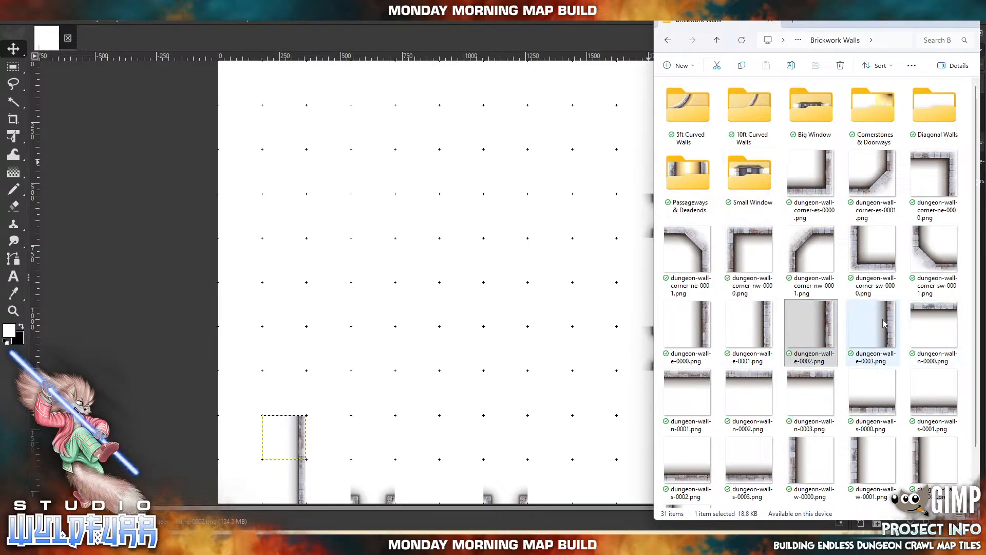
drag(765, 329, 299, 390)
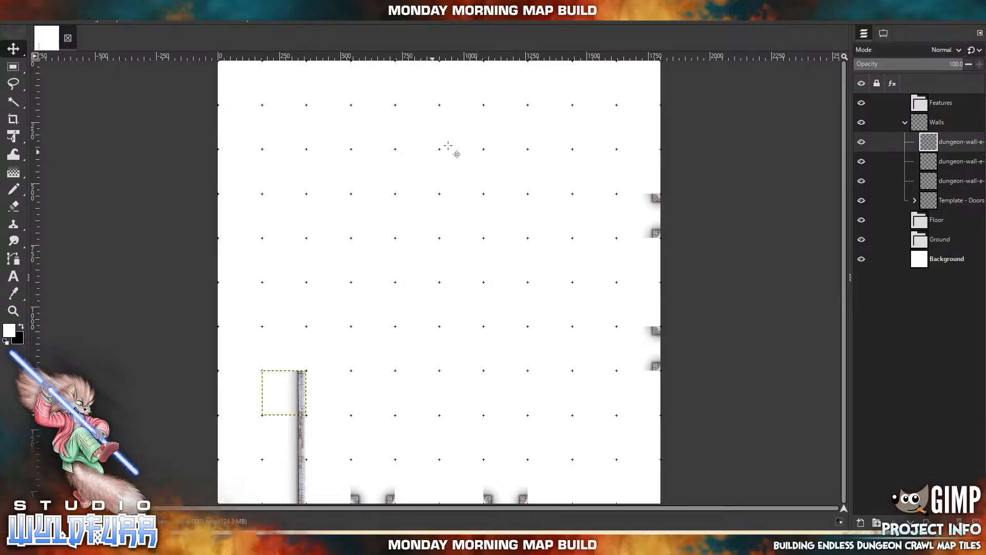
Extend the vertical wall upward with dungeon-wall-e-0000.png in the seventh row and dungeon-wall-e-0003.png in the sixth row
key(alt+Tab)
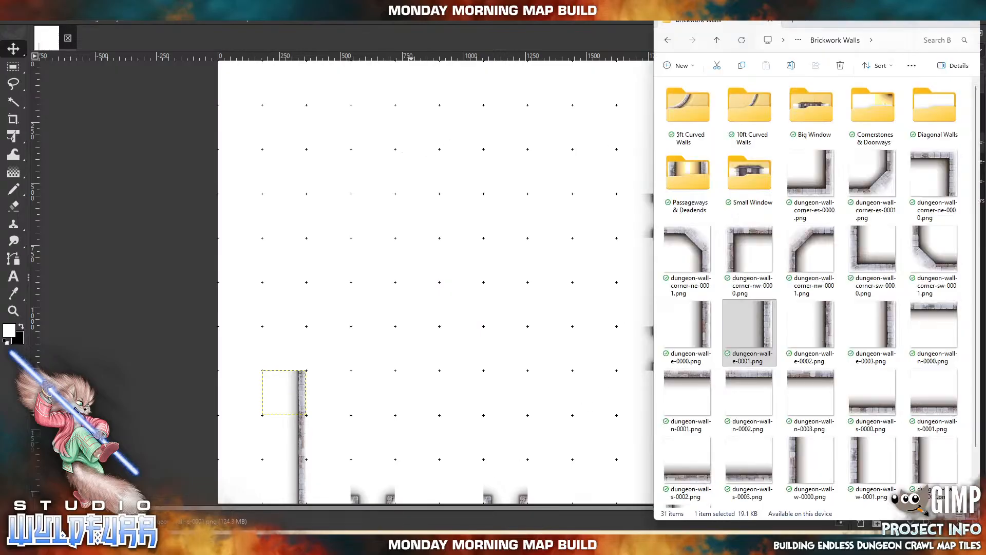
drag(706, 321, 312, 357)
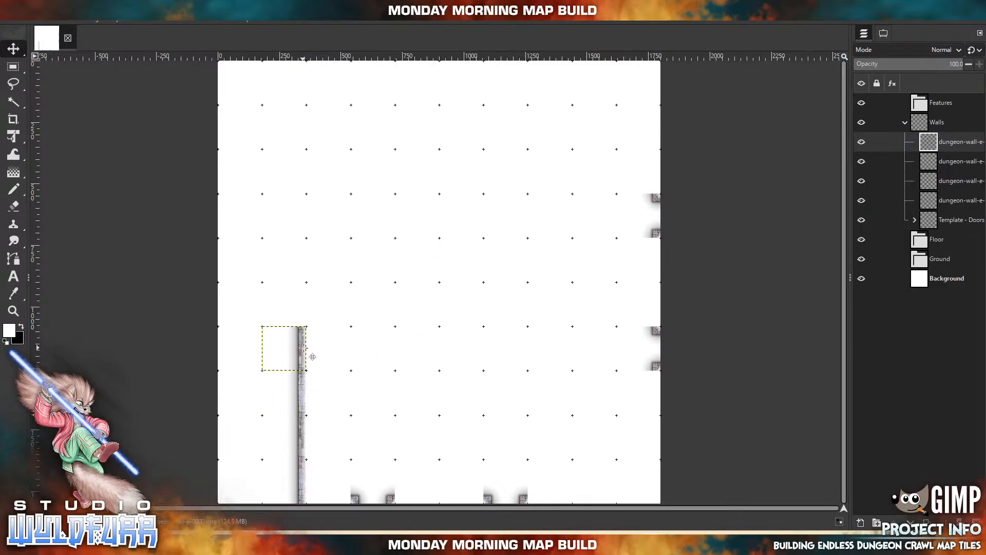
key(alt+Tab)
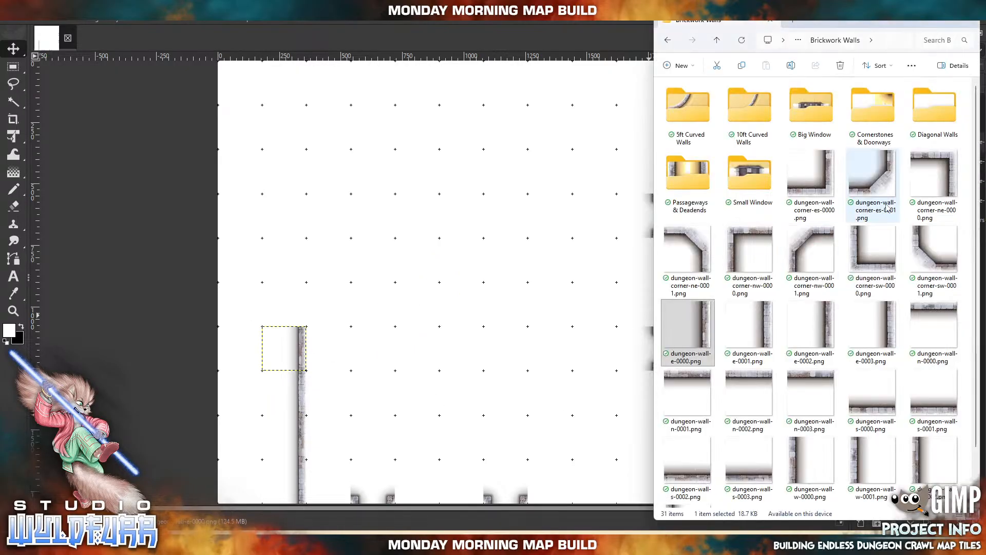
drag(894, 335, 296, 308)
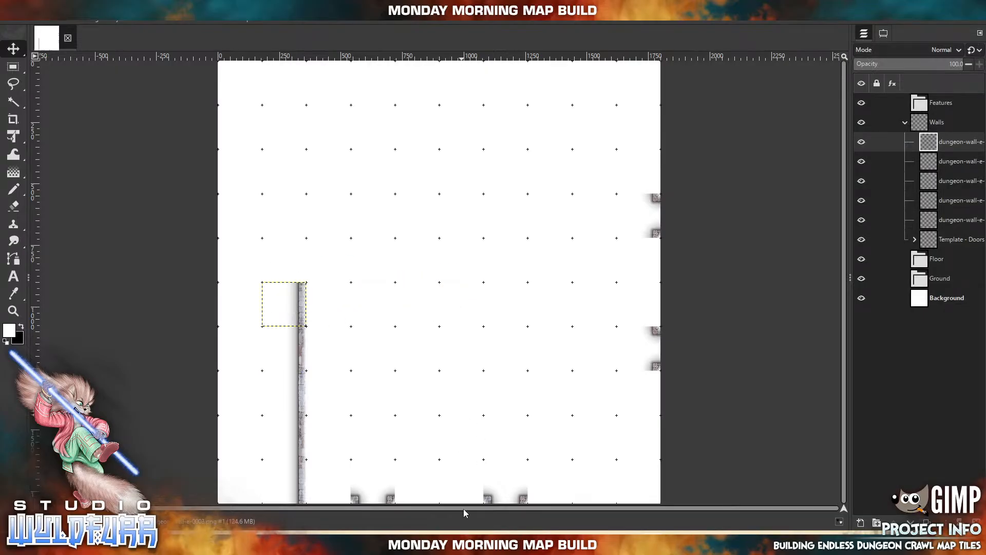
Continue the vertical wall upward with dungeon-wall-e-0002.png in the fifth row and dungeon-wall-e-0001.png in the fourth row
key(alt+Tab)
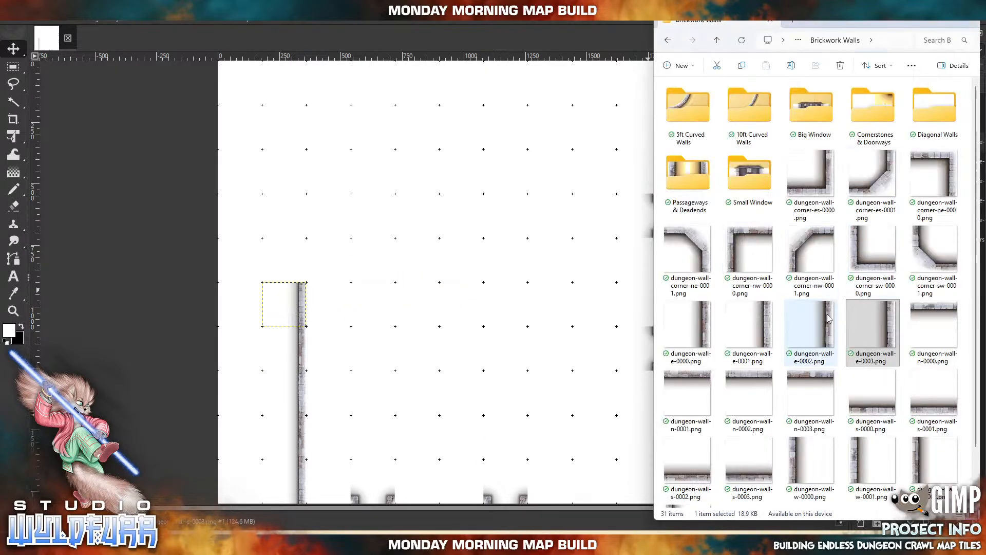
drag(827, 318, 434, 222)
drag(456, 284, 299, 263)
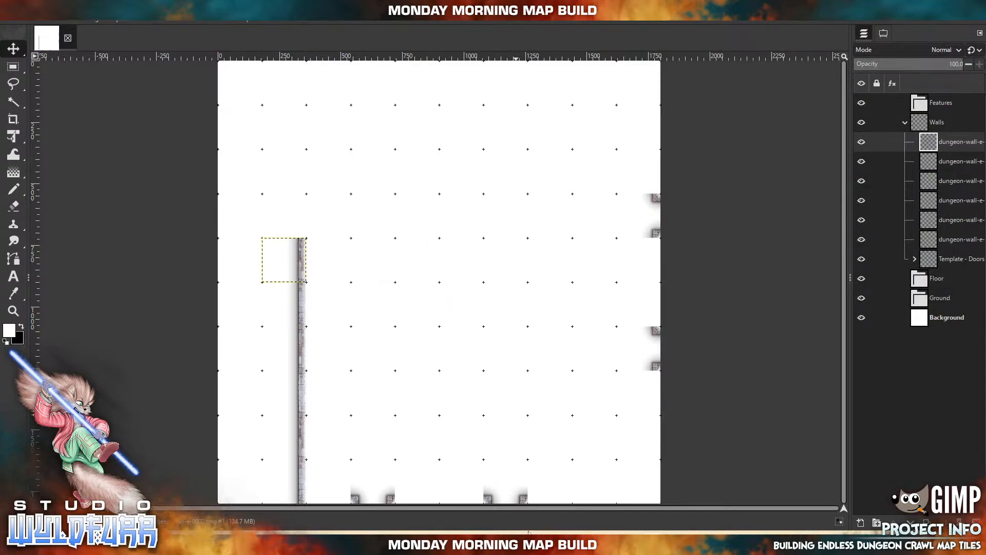
key(alt+Tab)
drag(755, 316, 455, 194)
drag(456, 283, 301, 217)
Build a horizontal wall leftward from the canvas's right edge in the second row, using dungeon-wall-s-0003.png, dungeon-wall-s-0002.png and dungeon-wall-s-0000.png
key(alt+Tab)
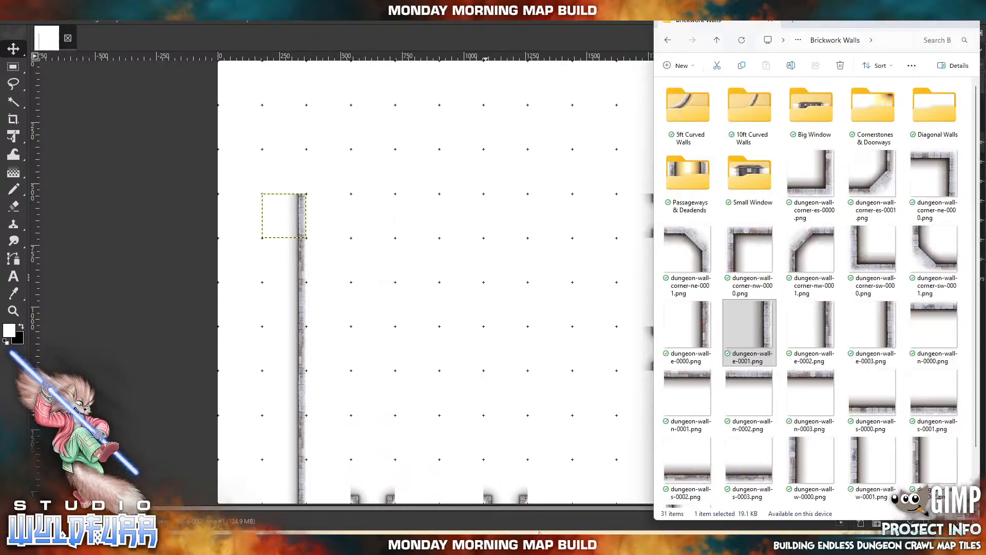
drag(752, 465, 498, 225)
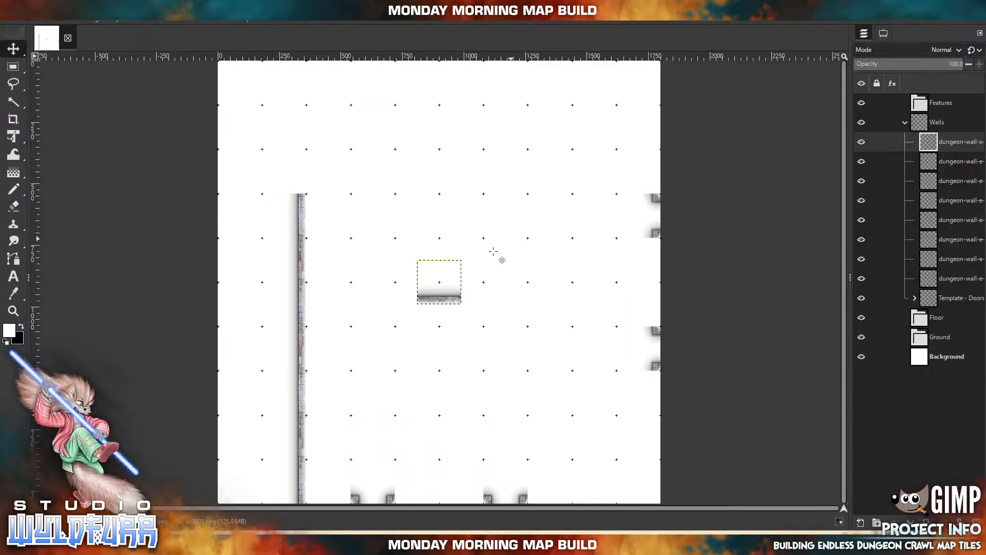
drag(446, 298, 646, 144)
key(alt+Tab)
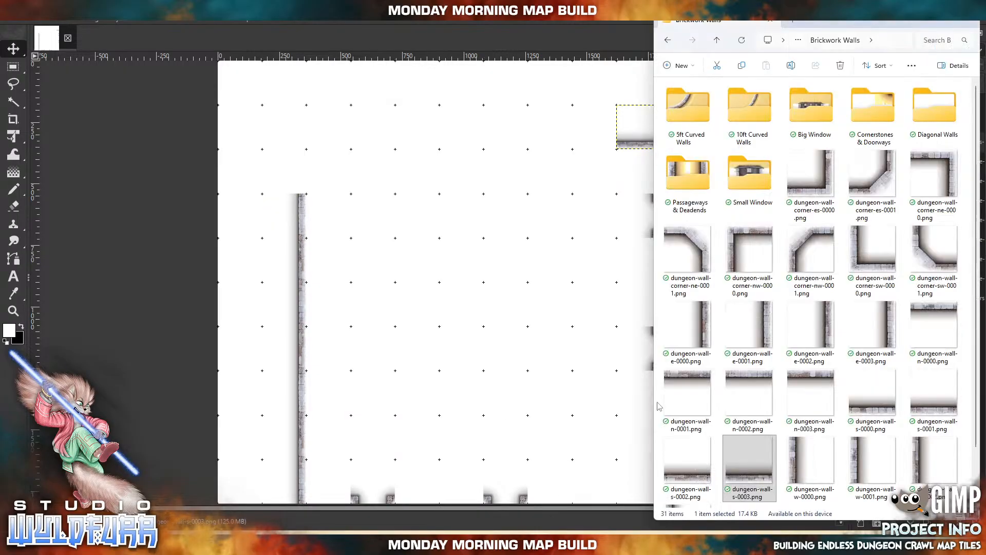
drag(683, 483, 595, 156)
key(alt+Tab)
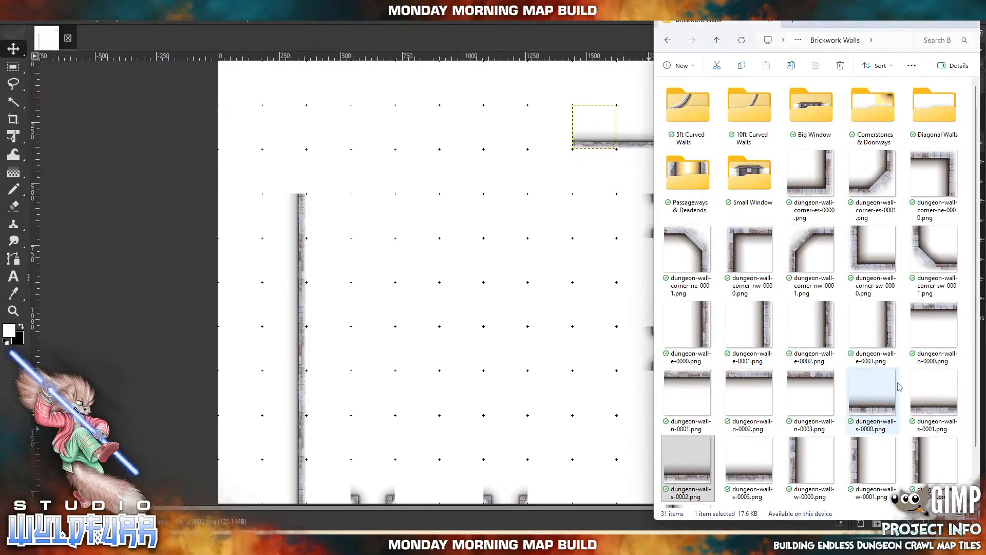
drag(872, 398, 558, 153)
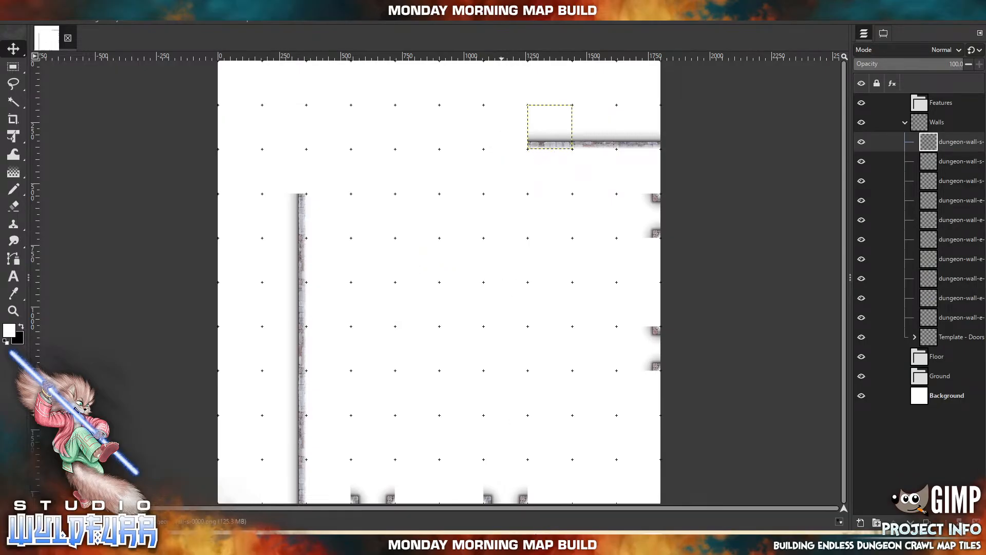
Extend the second-row horizontal wall leftward with dungeon-wall-s-0003.png in the seventh column and dungeon-wall-s-0002.png in the sixth column
key(alt+Tab)
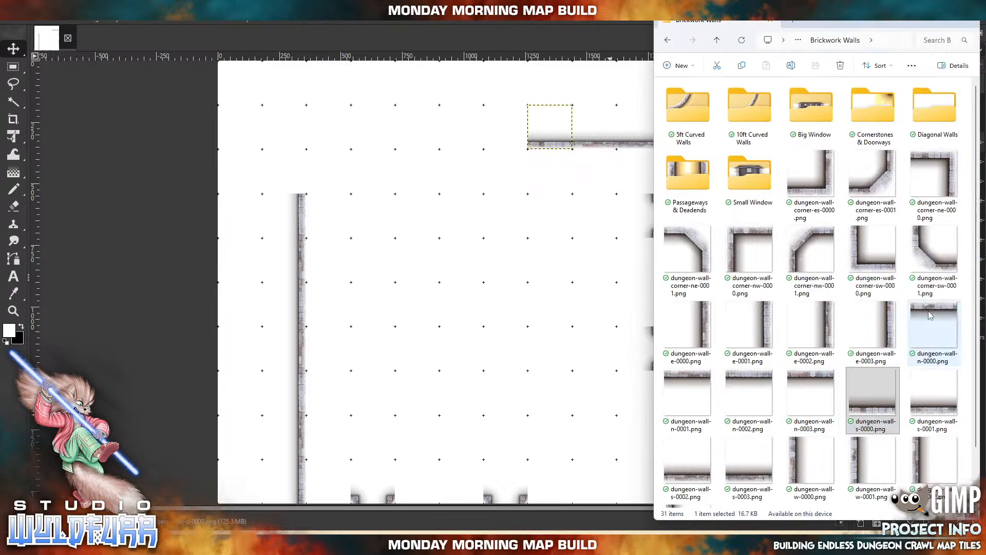
drag(750, 483, 525, 323)
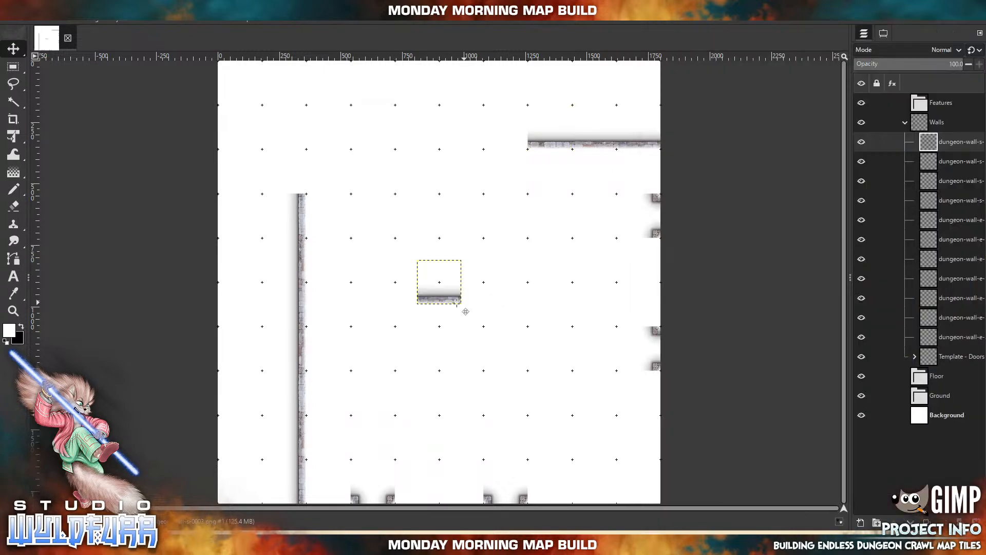
drag(450, 300, 517, 146)
click(542, 524)
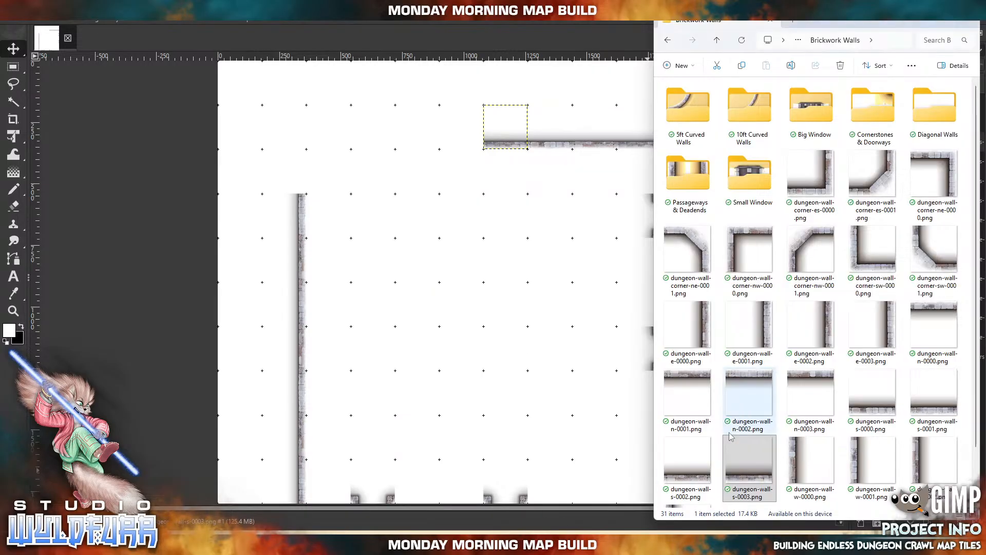
drag(688, 465, 428, 232)
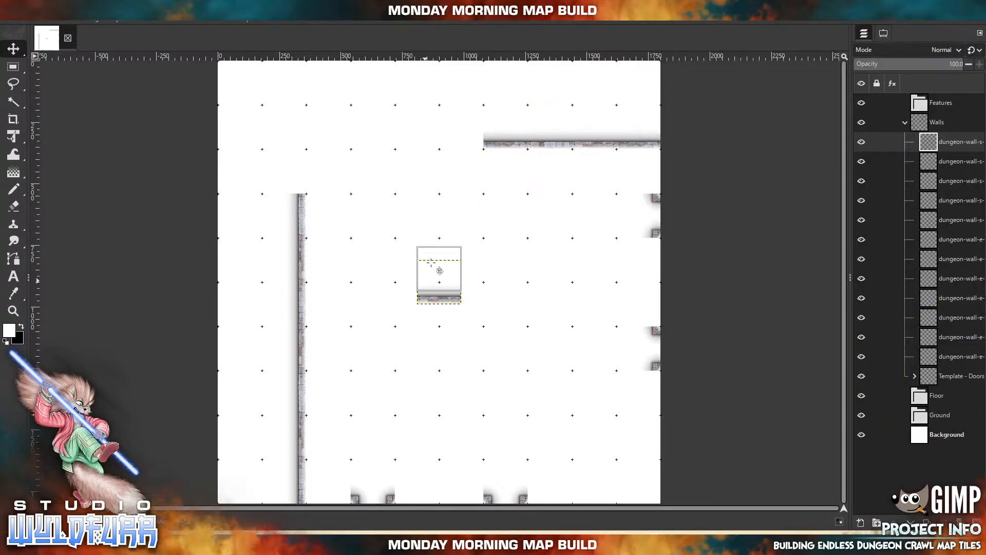
drag(427, 292, 449, 138)
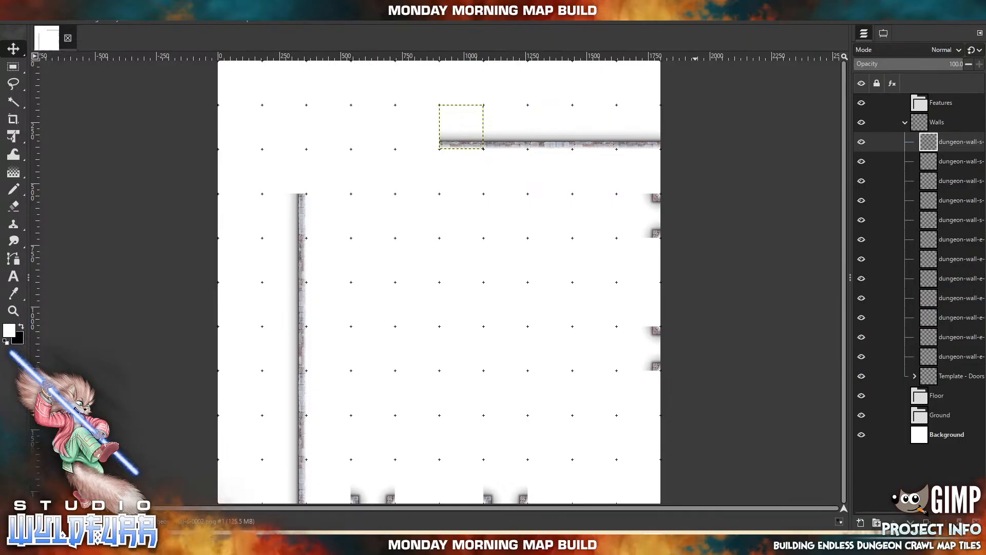
Extend the second-row horizontal wall leftward with dungeon-wall-s-0000.png in the fifth column and dungeon-wall-s-0001.png in the fourth column
click(542, 534)
drag(875, 407, 394, 251)
drag(441, 291, 419, 137)
click(542, 534)
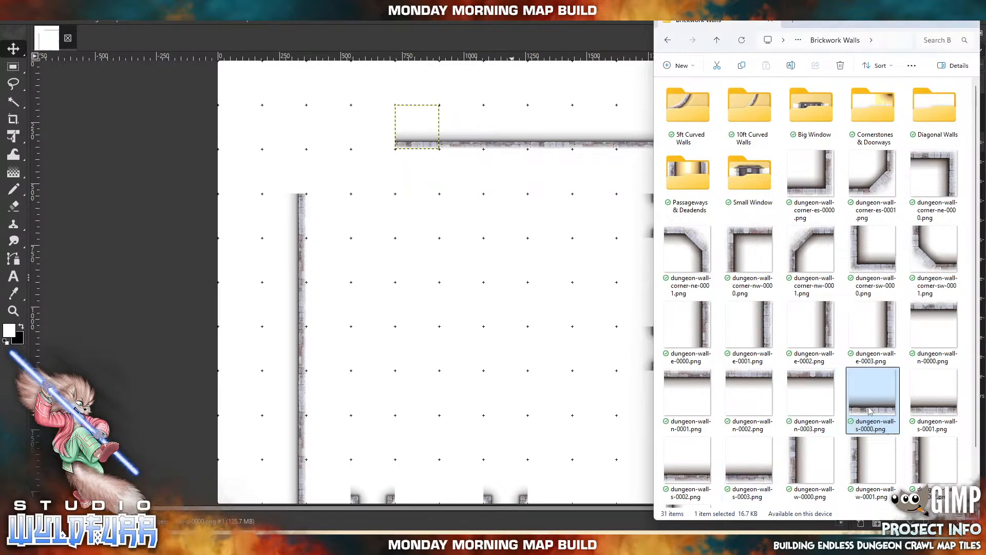
drag(934, 396, 433, 244)
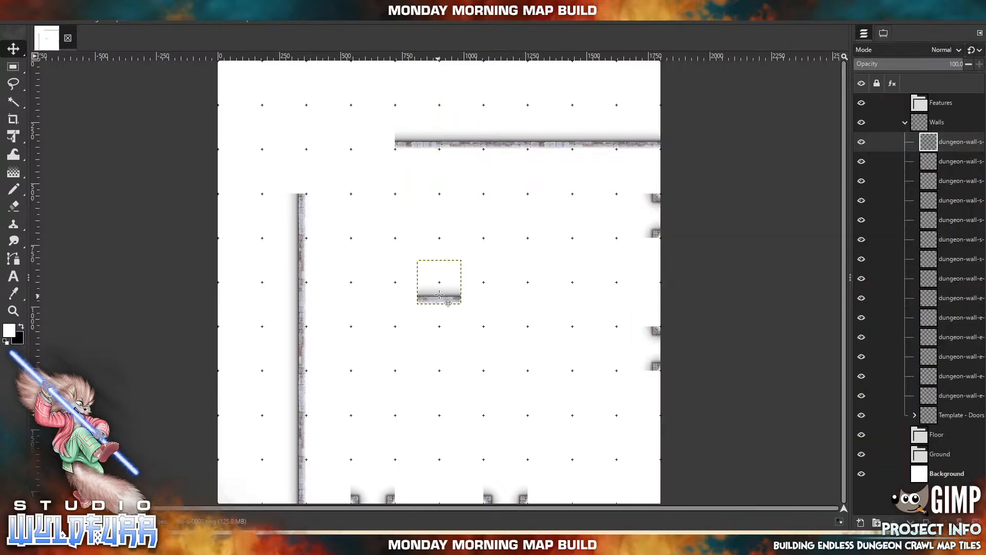
drag(440, 294, 373, 138)
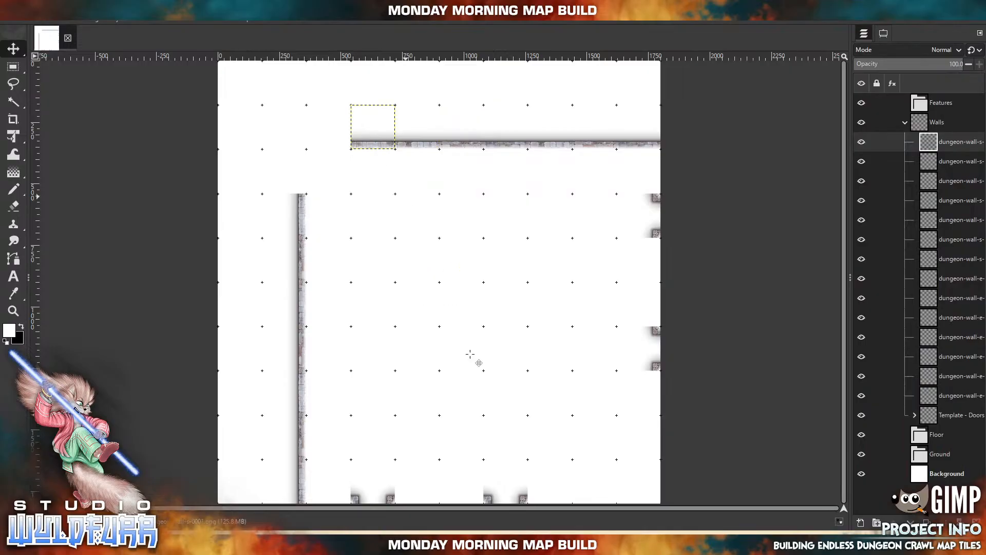
Add dungeon-wall-s-0002.png in the second row's third column and dungeon-wall-e-0003.png atop the vertical wall in the third row
click(529, 534)
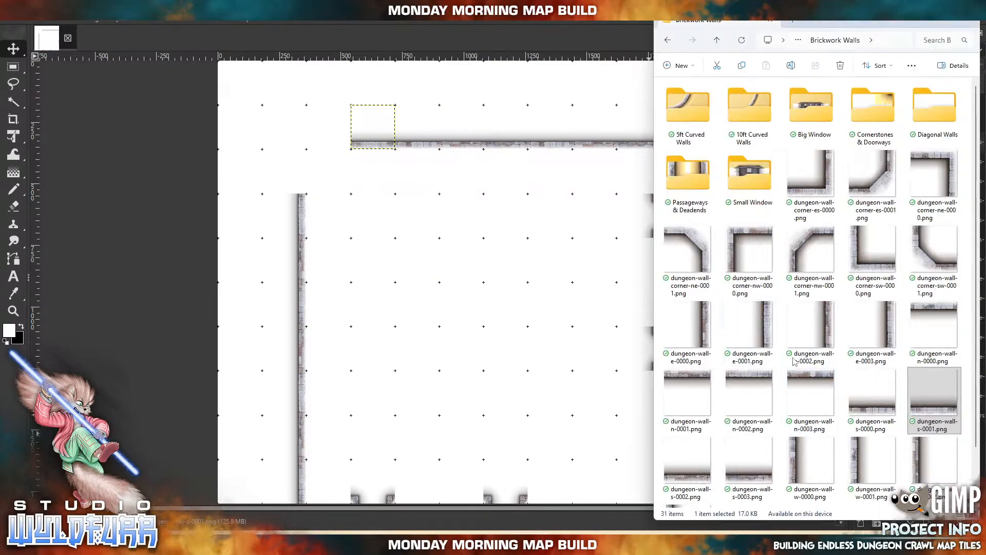
drag(676, 478, 388, 228)
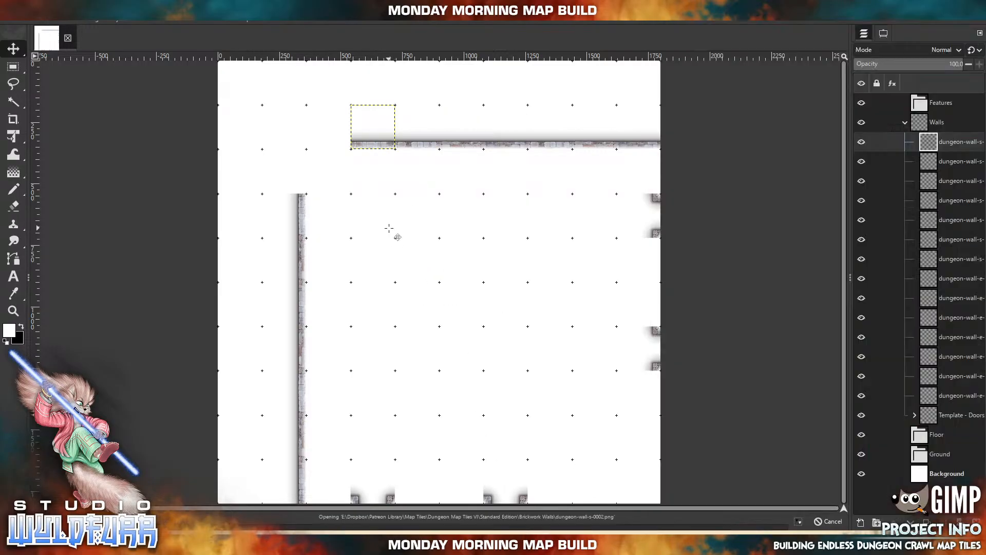
drag(444, 298, 331, 143)
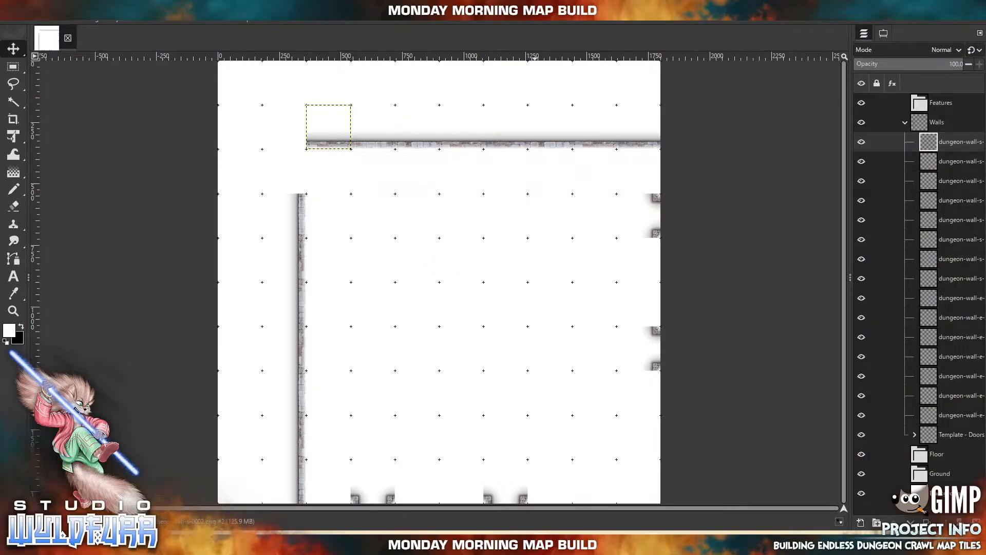
click(537, 542)
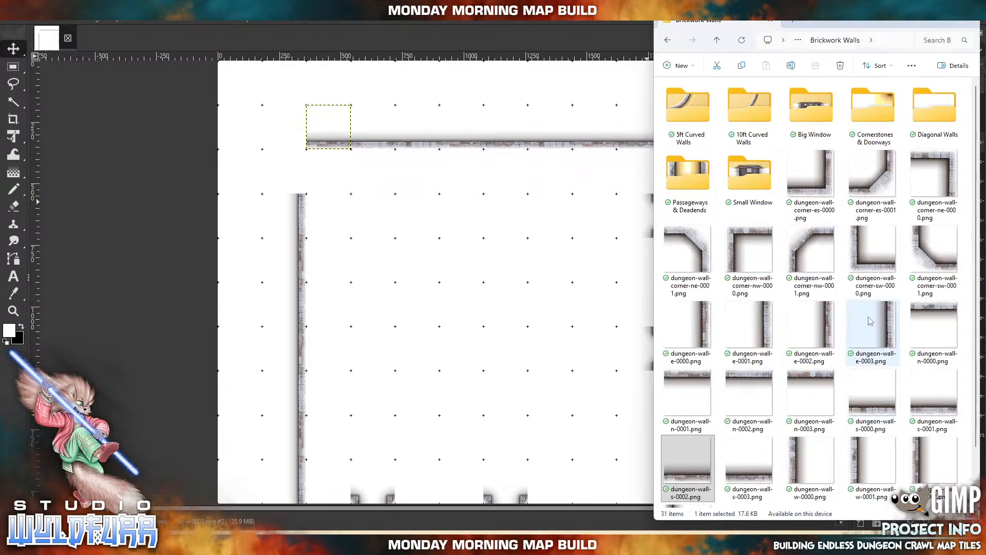
drag(871, 321, 298, 181)
Join the two walls by placing dungeon-cornerstone-es-0000.png from the Cornerstones & Doorways folder in the second row, second column
key(alt+Tab)
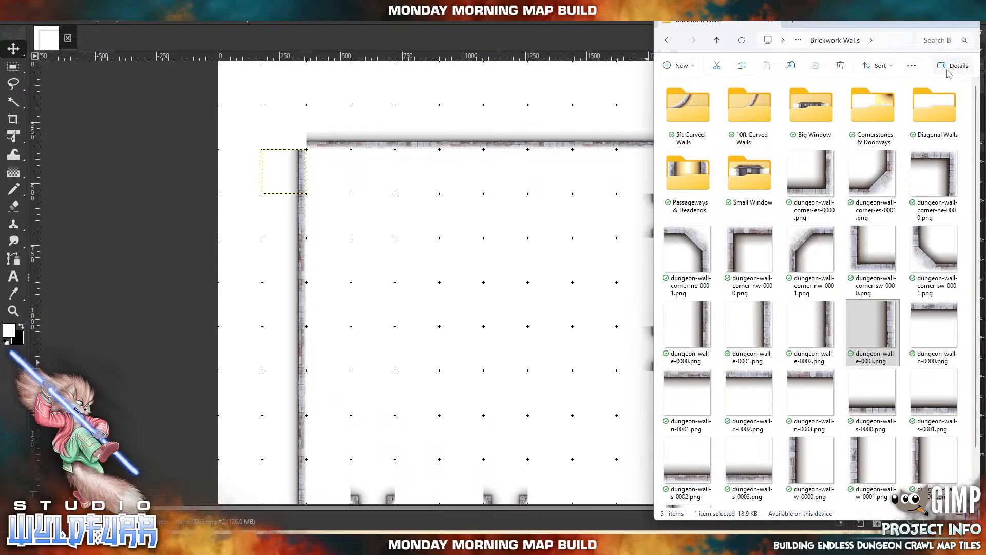
click(912, 66)
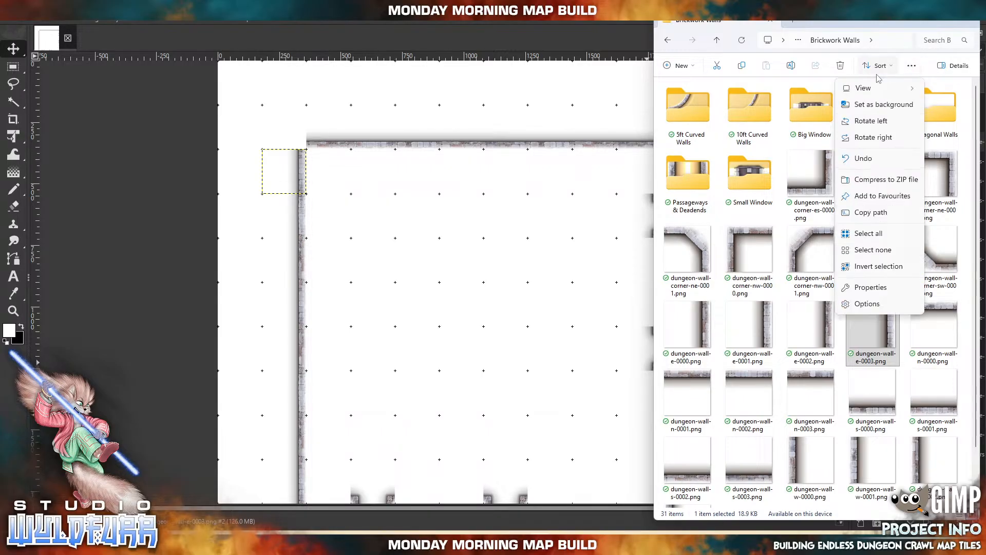
mouse_move(868, 91)
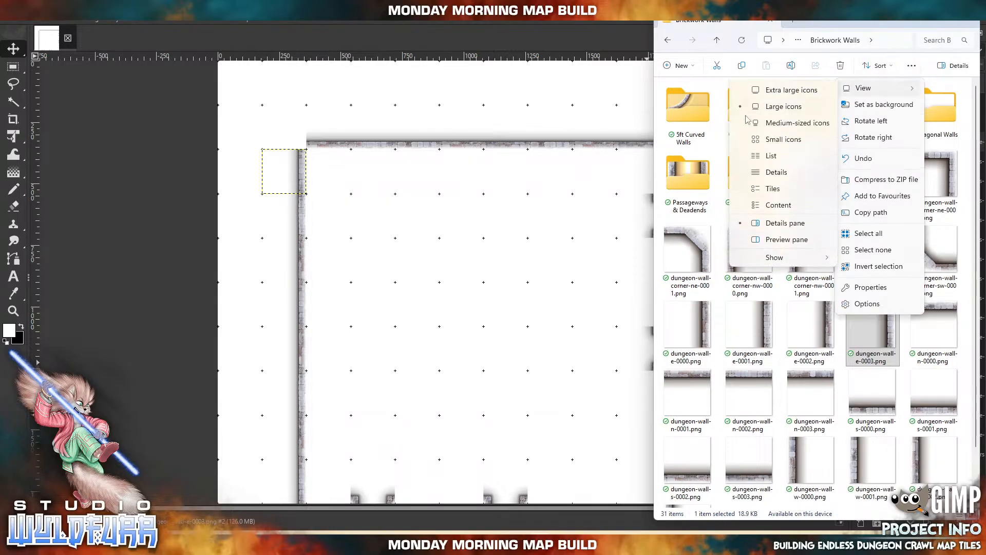
click(774, 110)
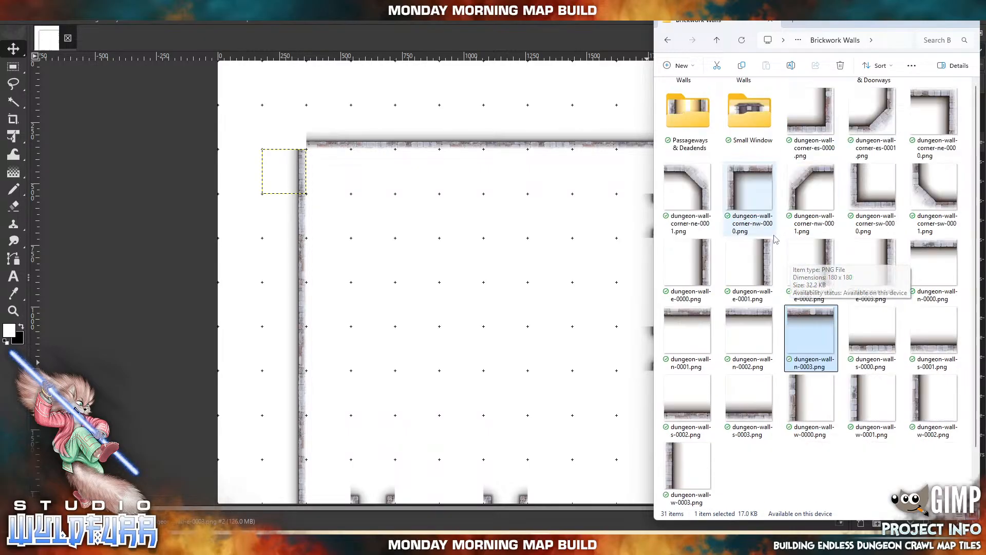
scroll(788, 284, up, 1)
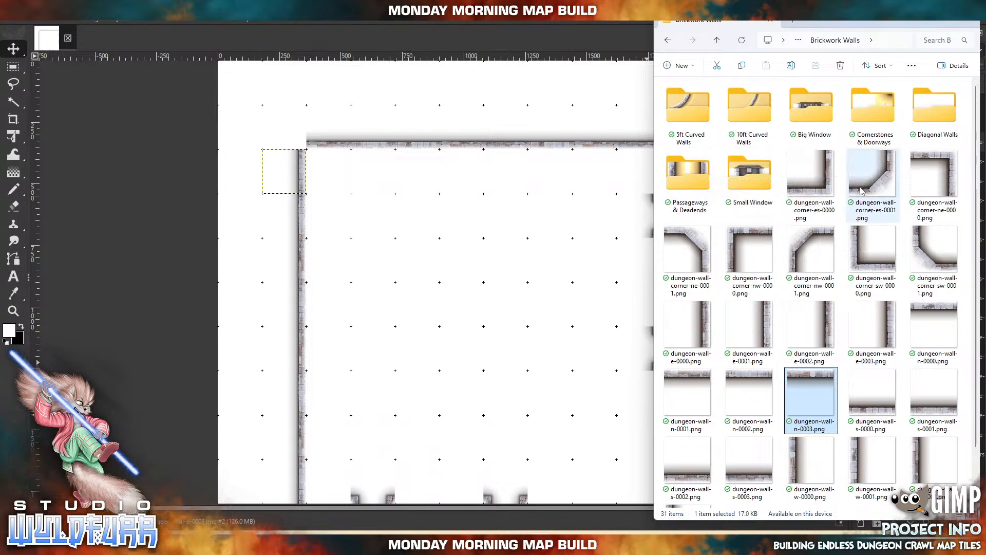
double_click(873, 106)
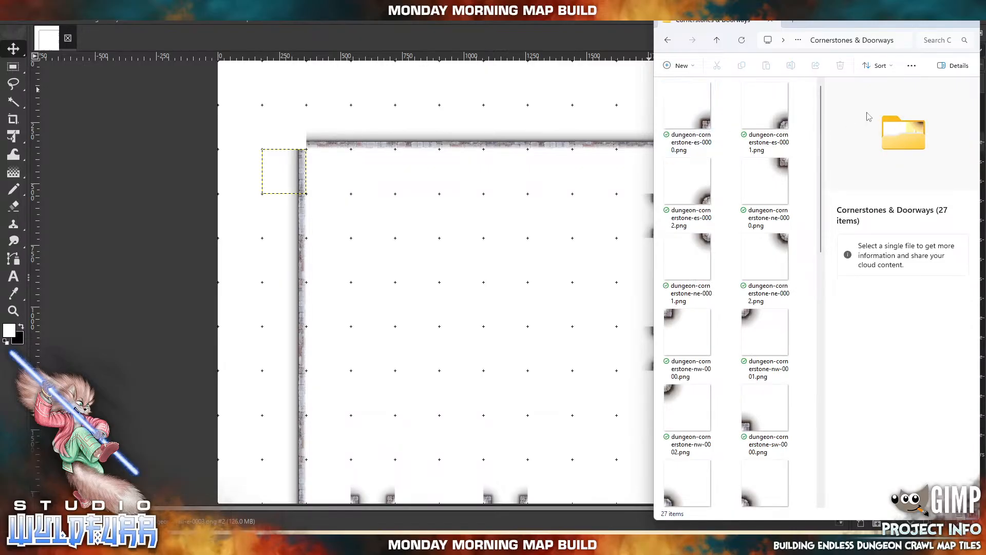
click(950, 71)
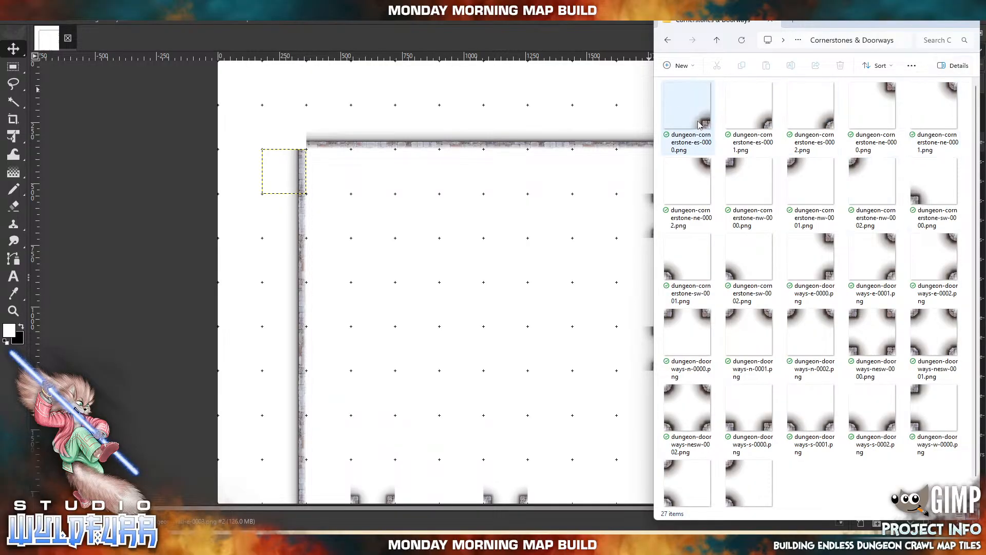
drag(703, 121, 459, 240)
drag(455, 297, 301, 141)
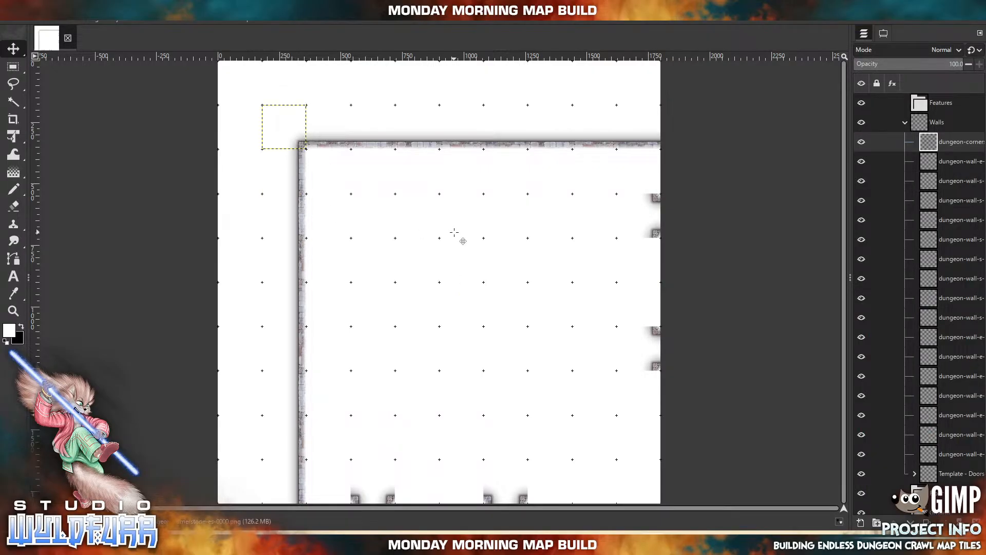
Place dungeon-wall-corner-nw-0001.png from the Brickwork Walls folder in the third row, third column, as the room's inner corner
key(alt+Tab)
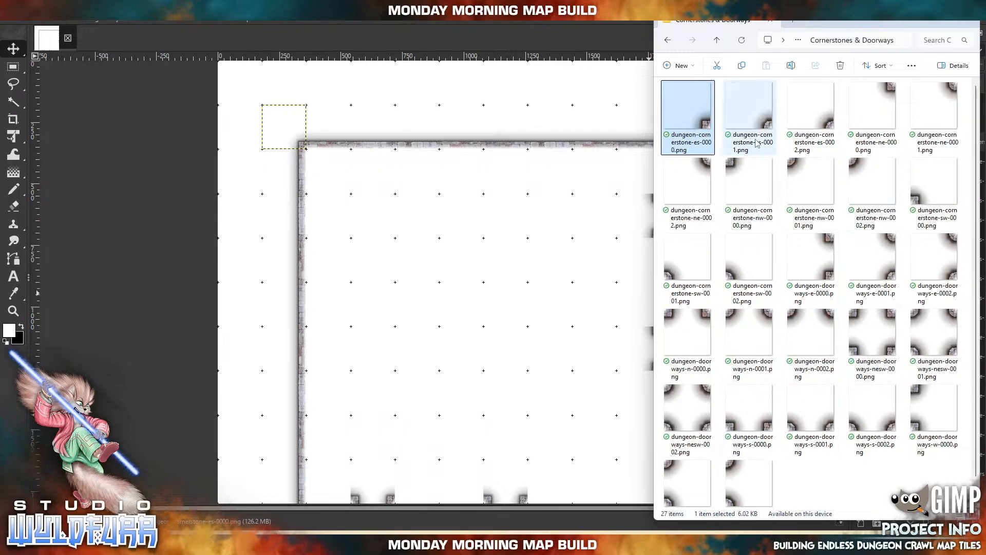
click(717, 40)
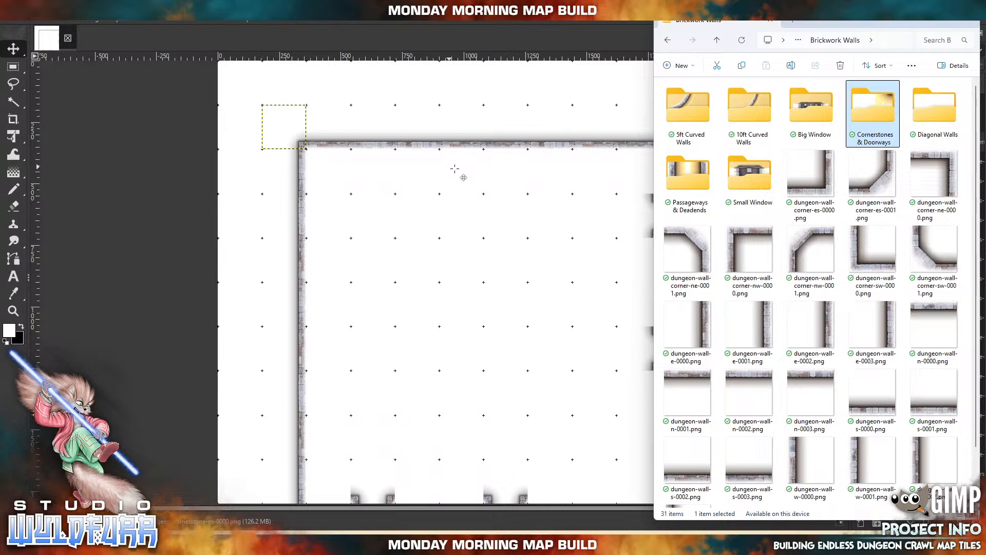
click(797, 255)
drag(443, 284, 328, 170)
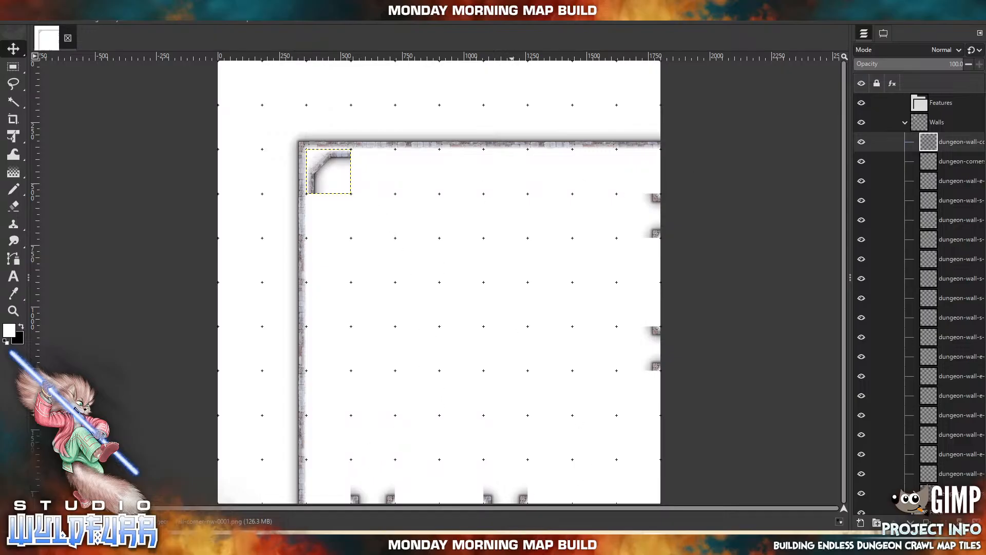
Extend the room's inner wall along the third row with dungeon-wall-n-0002.png in the fourth column and dungeon-wall-n-0003.png in the fifth
key(alt+Tab)
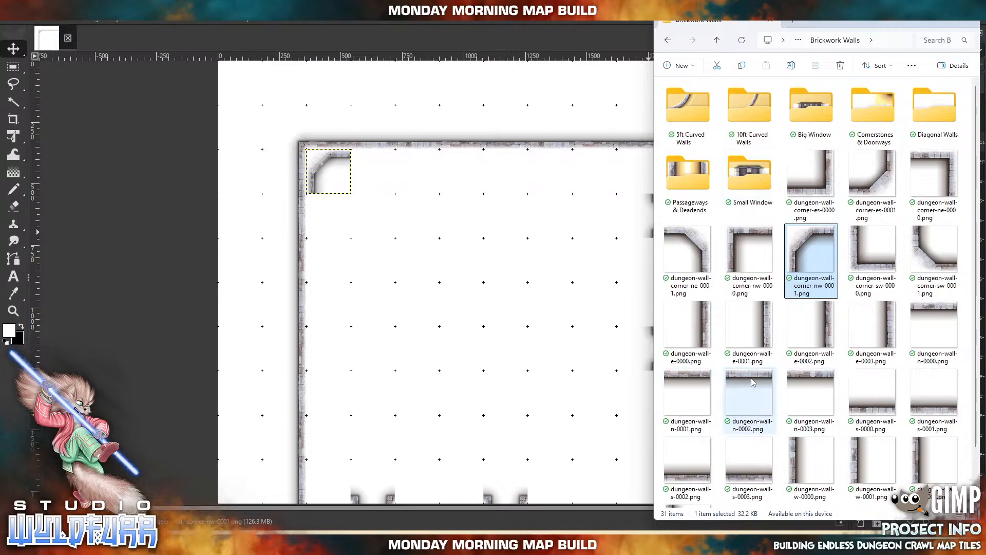
drag(752, 381, 369, 161)
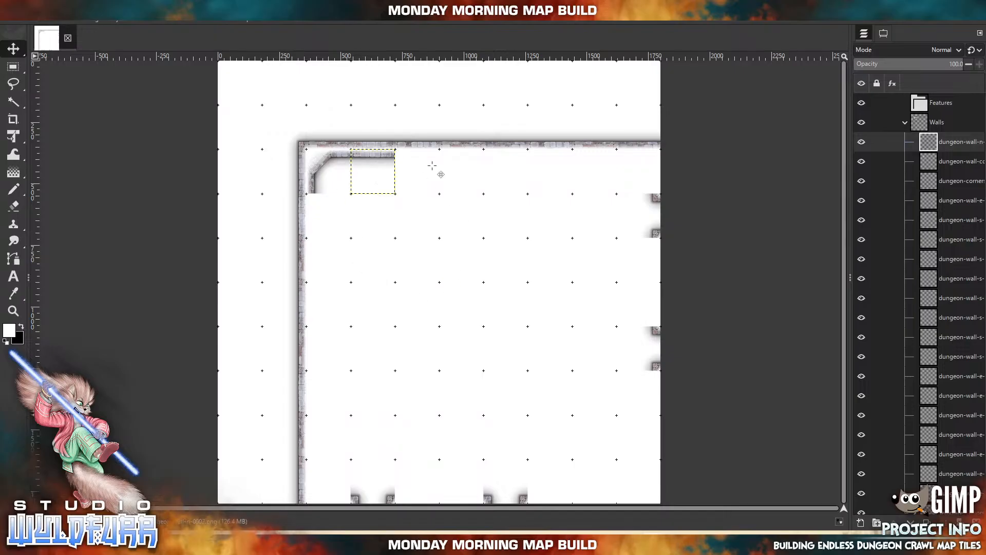
click(539, 540)
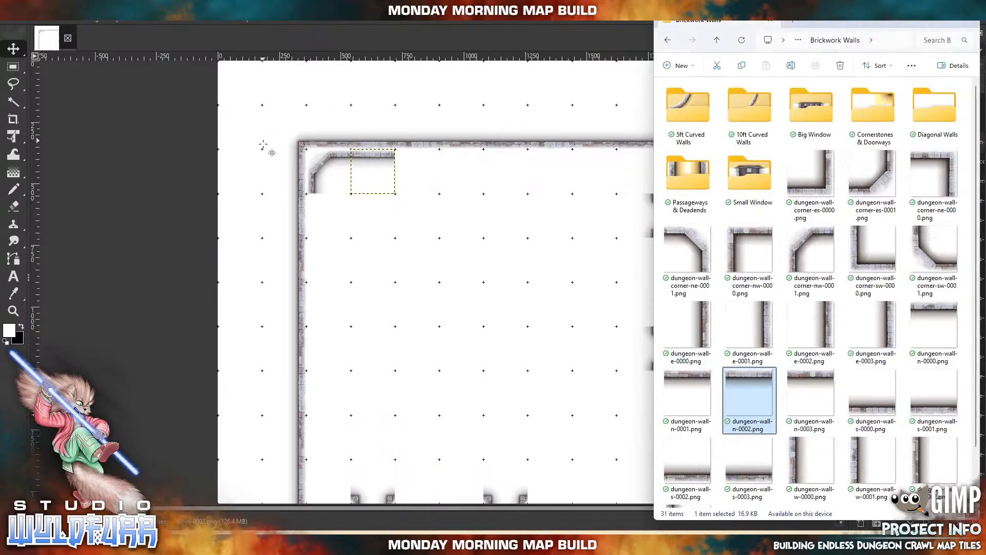
drag(811, 388, 481, 216)
drag(445, 283, 410, 175)
Place dungeon-wall-corner-ne-0001.png in the third row's tenth column and dungeon-wall-corner-ne-0000.png in its sixth column
click(543, 540)
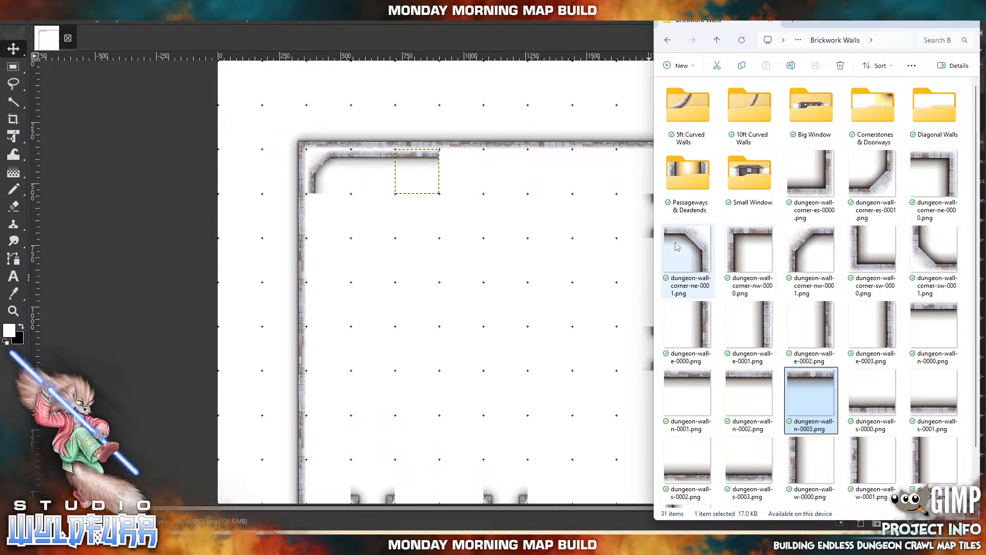
drag(689, 244, 514, 240)
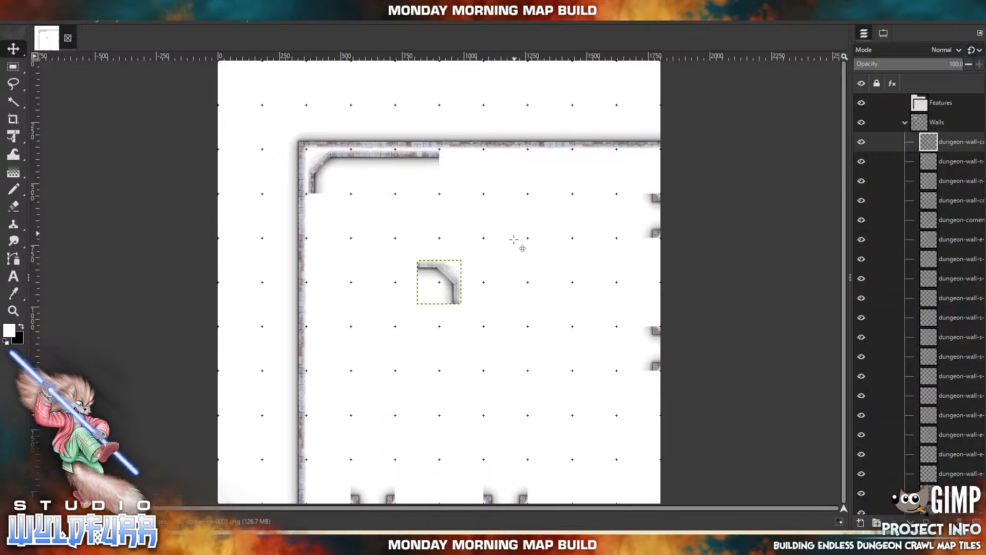
drag(467, 288, 666, 177)
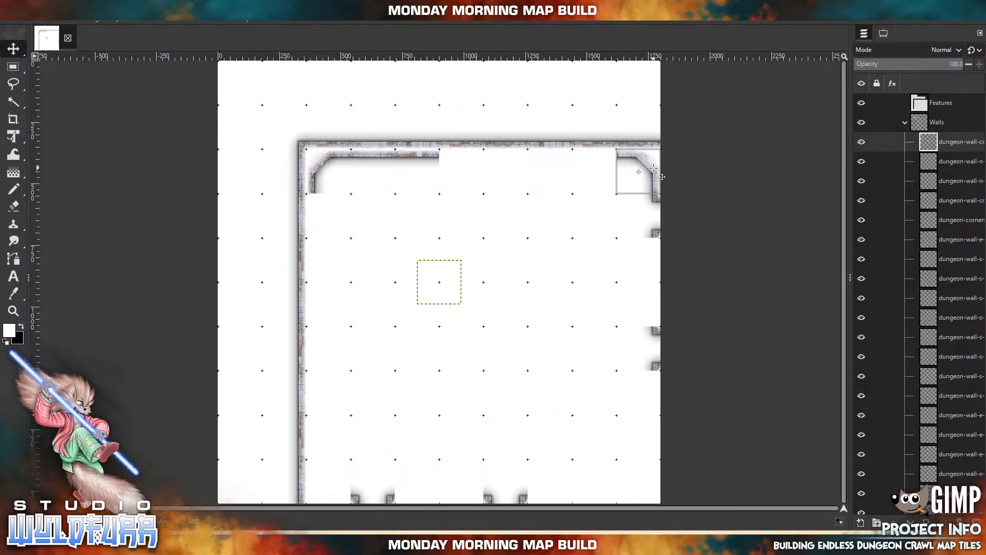
click(539, 544)
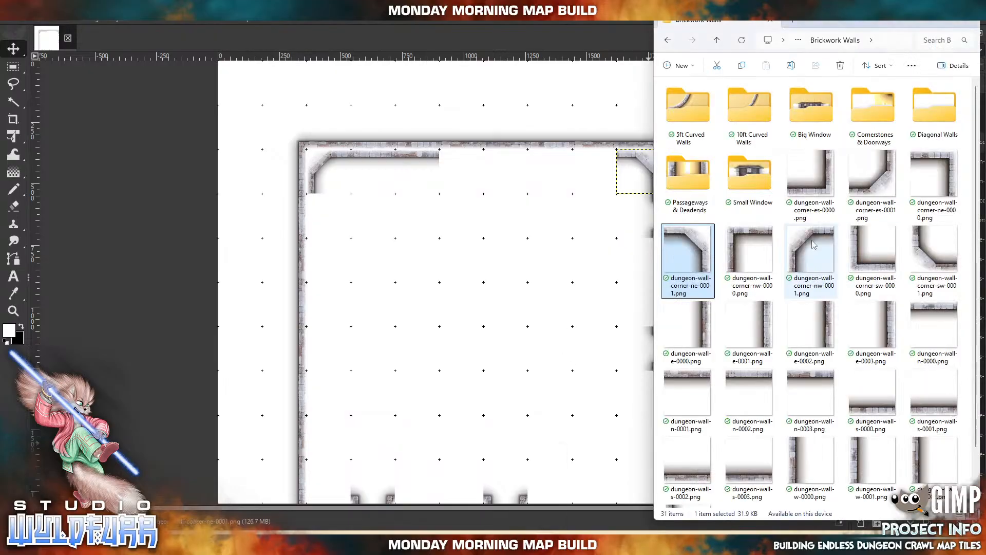
drag(934, 175, 476, 164)
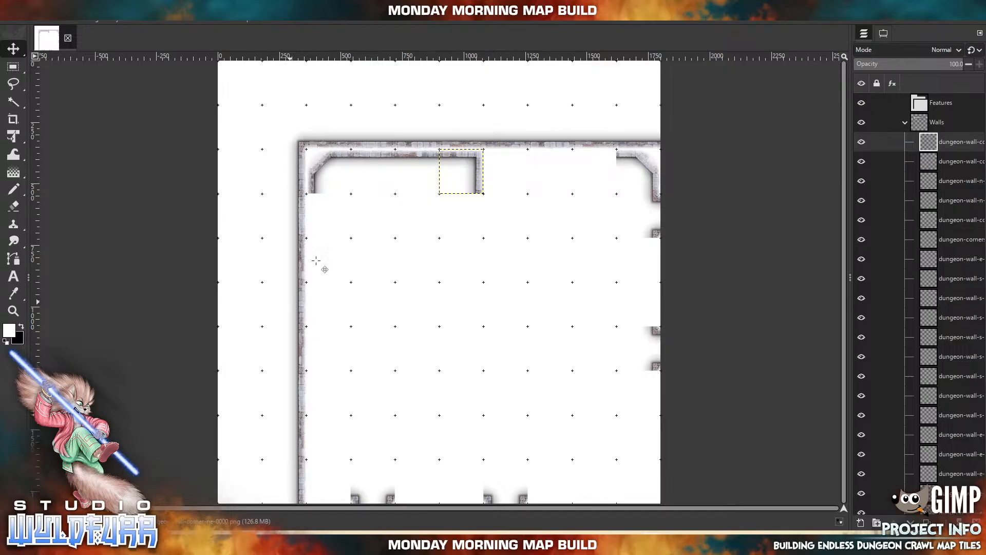
Place dungeon-wall-corner-sw-0001.png in the tenth row, third column, against the vertical wall
click(540, 540)
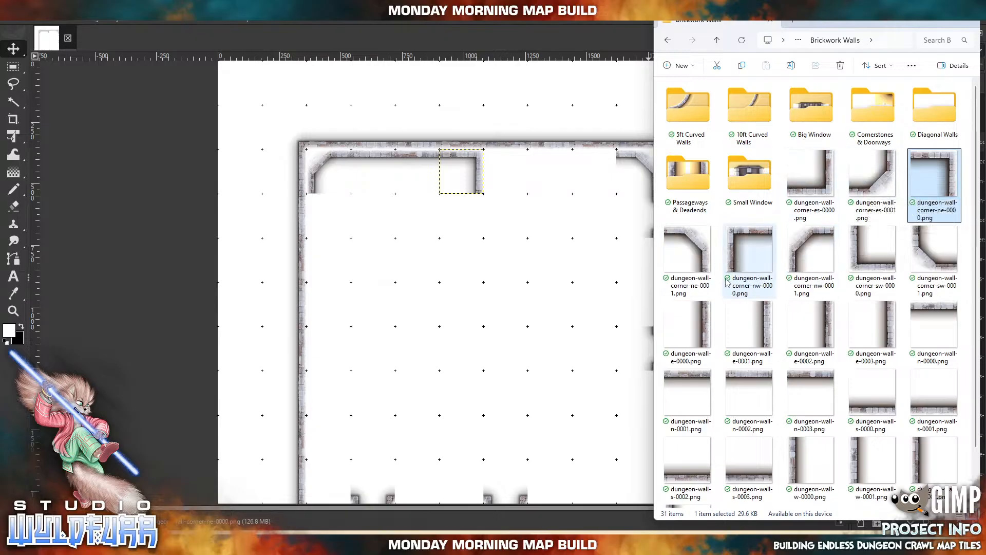
drag(907, 252, 500, 304)
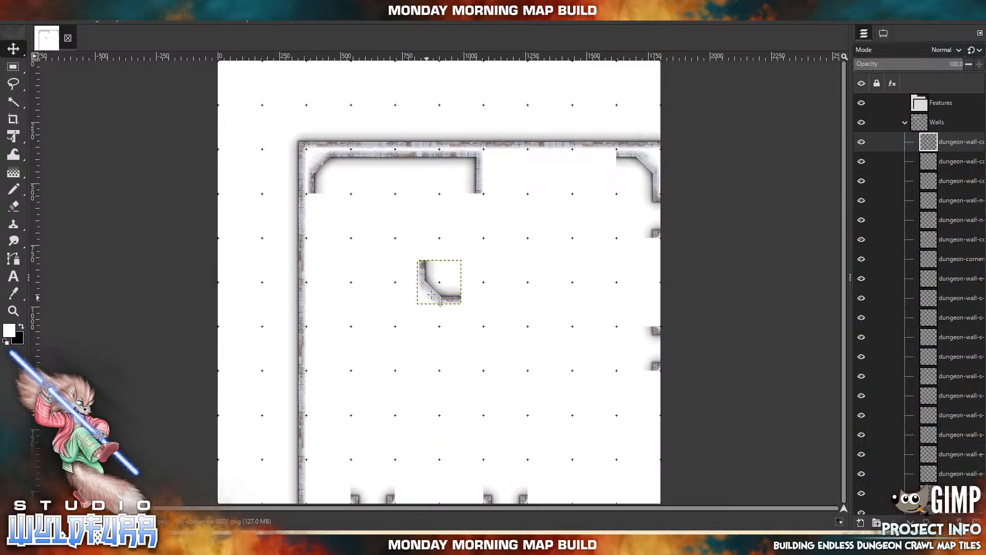
drag(434, 297, 323, 490)
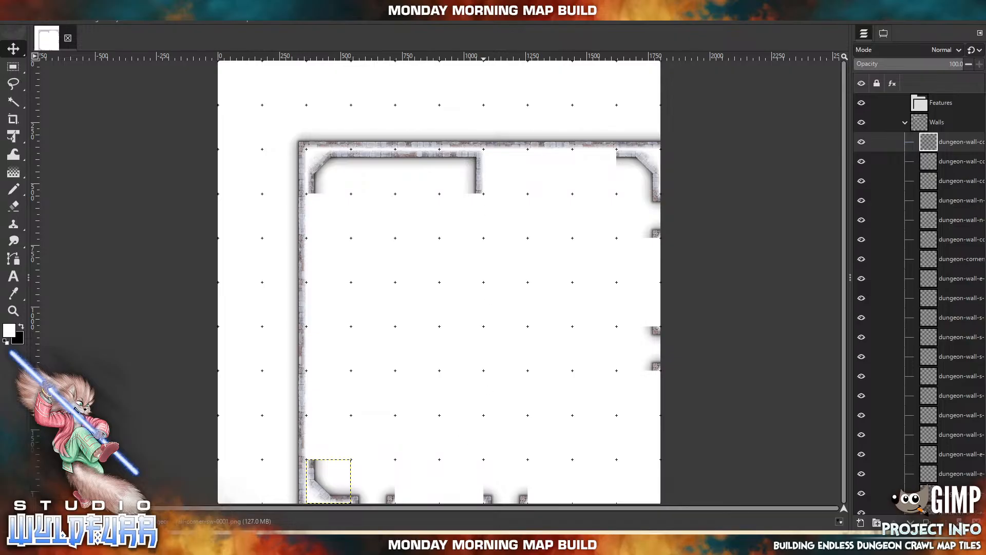
Fill the third row's seventh to ninth columns with dungeon-wall-corner-nw-0000.png, dungeon-wall-n-0001.png and dungeon-wall-n-0003.png
click(540, 539)
drag(744, 241, 505, 257)
drag(437, 270, 503, 158)
click(541, 540)
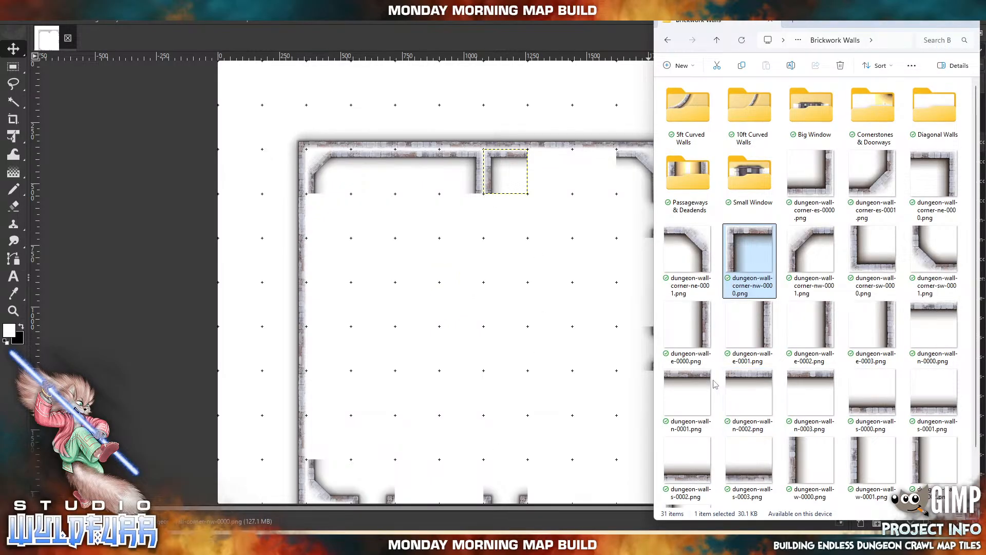
drag(687, 390, 529, 264)
drag(469, 280, 578, 170)
click(540, 539)
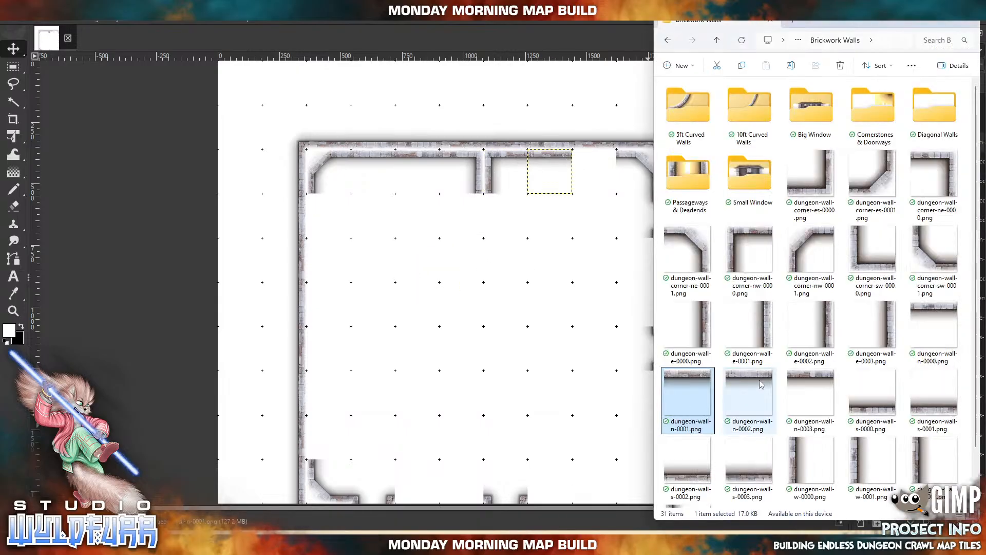
drag(814, 376, 596, 172)
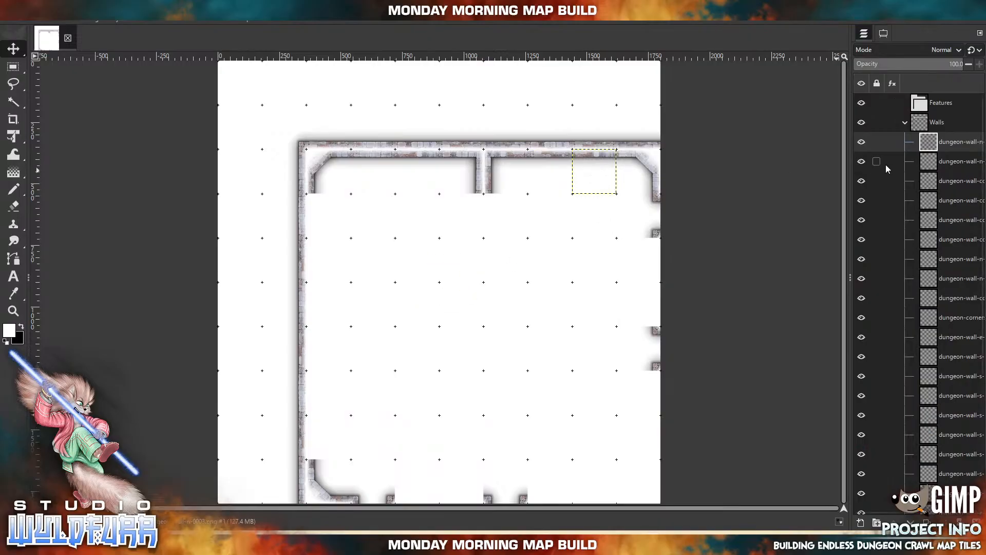
Select the Features group as the target for new layers and bring up the Big Window image folder
click(916, 105)
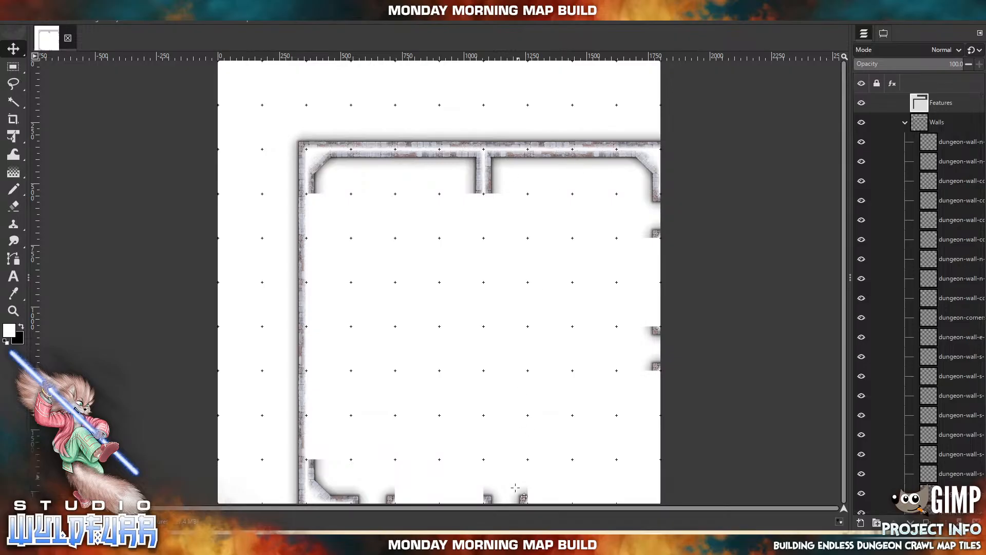
key(alt+Tab)
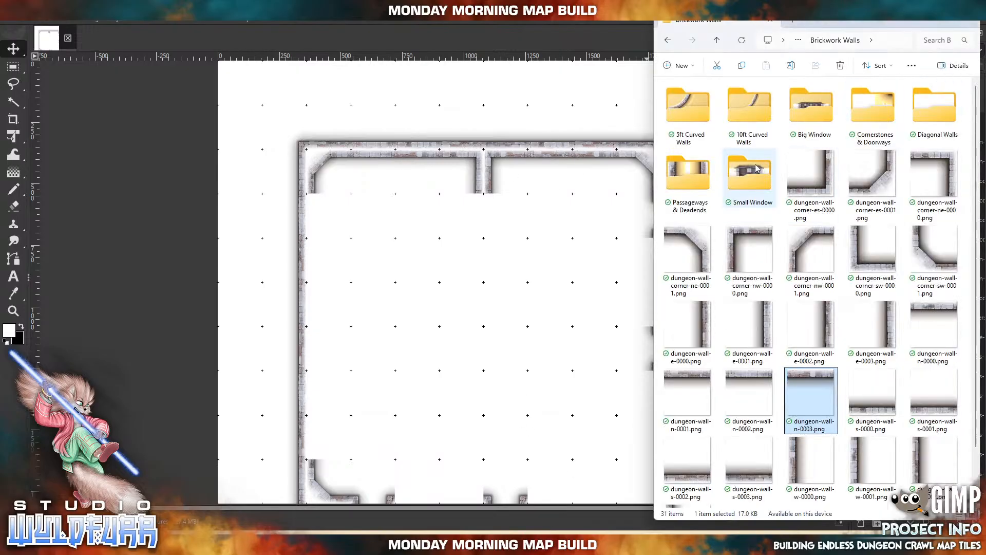
click(805, 113)
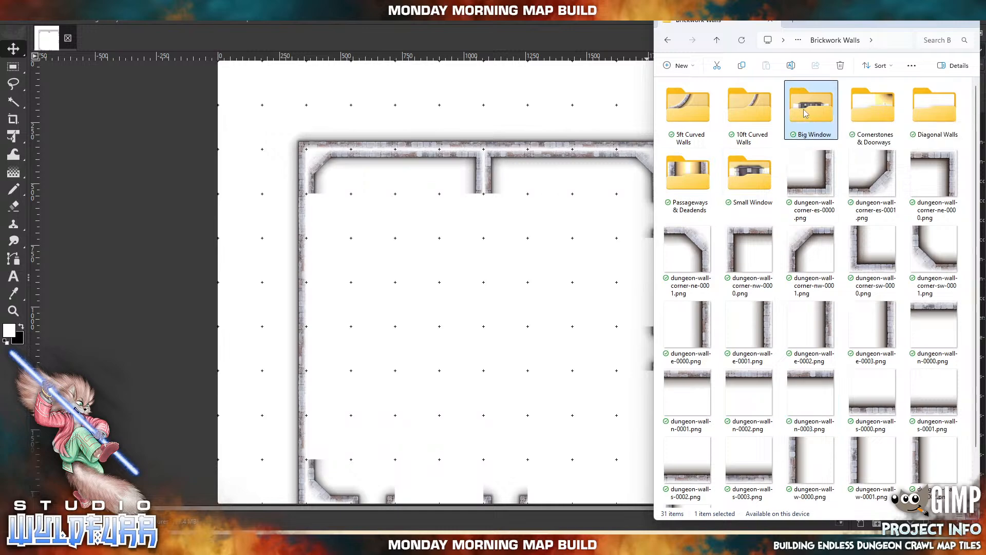
double_click(805, 114)
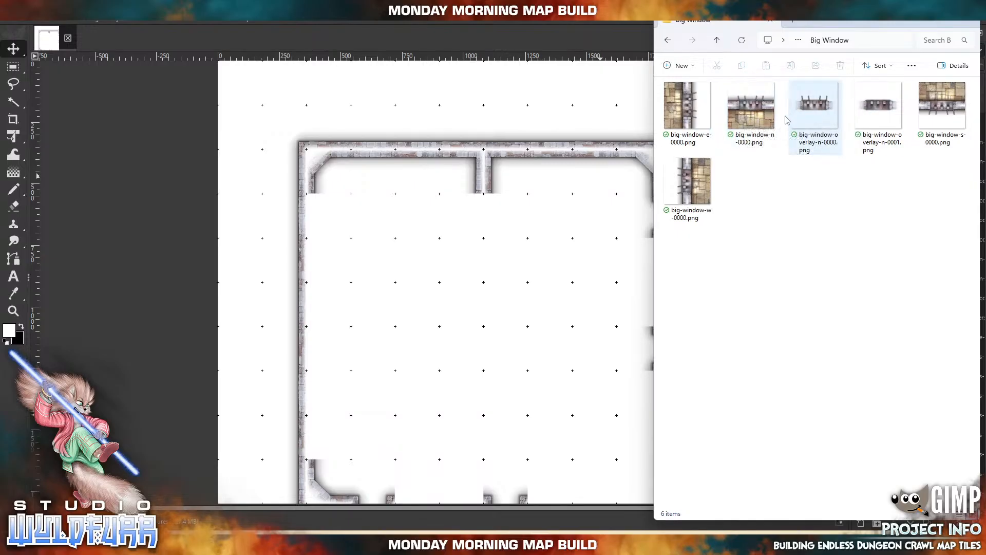
drag(750, 116, 464, 289)
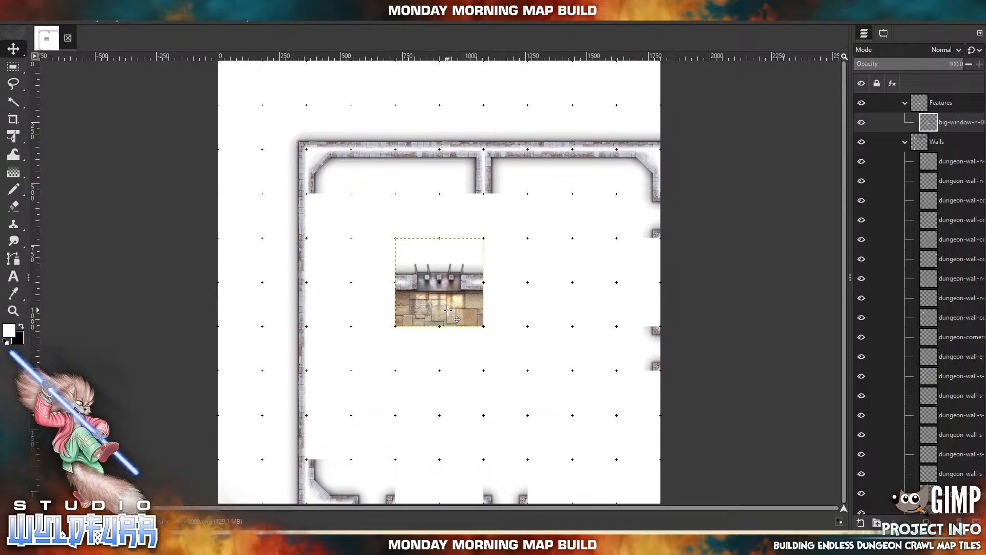
right_click(448, 310)
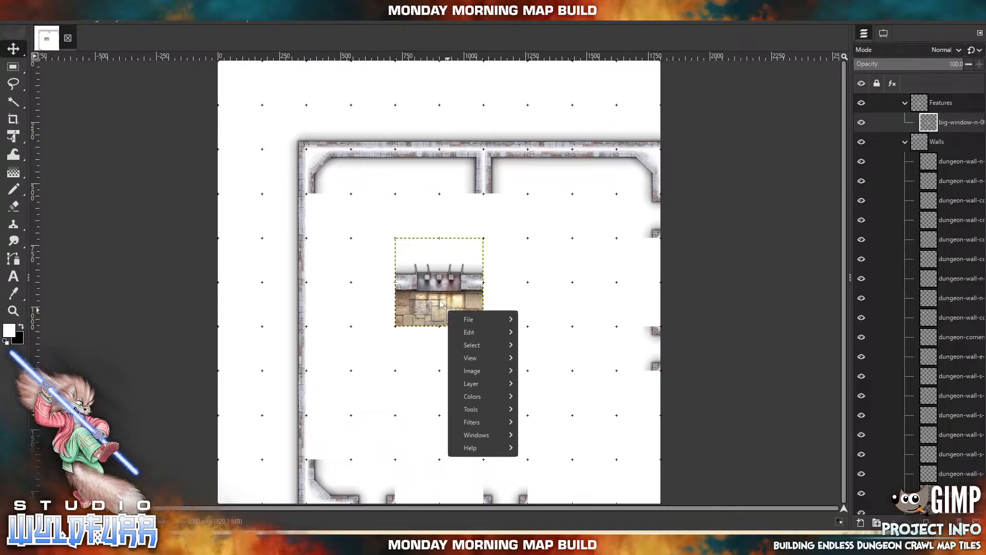
click(420, 286)
right_click(931, 122)
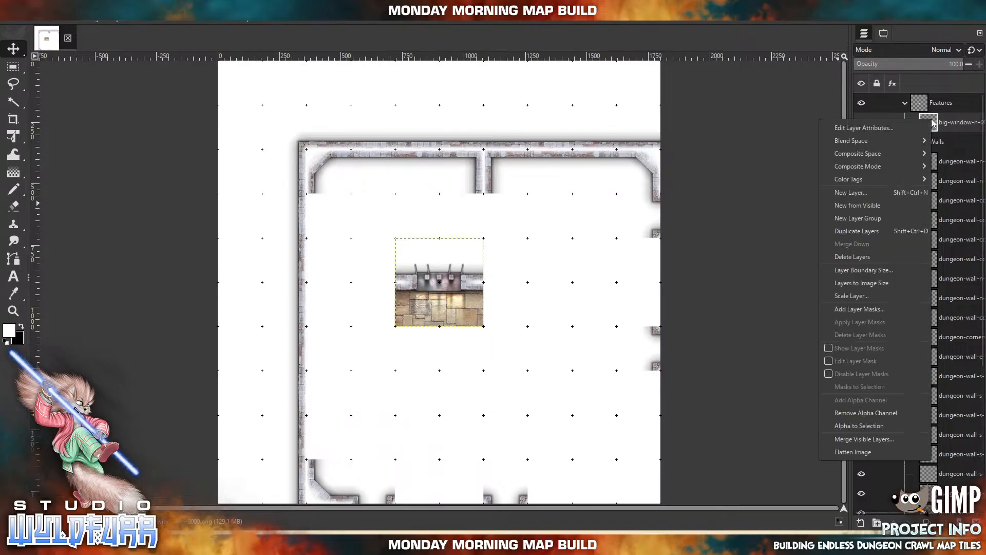
click(852, 257)
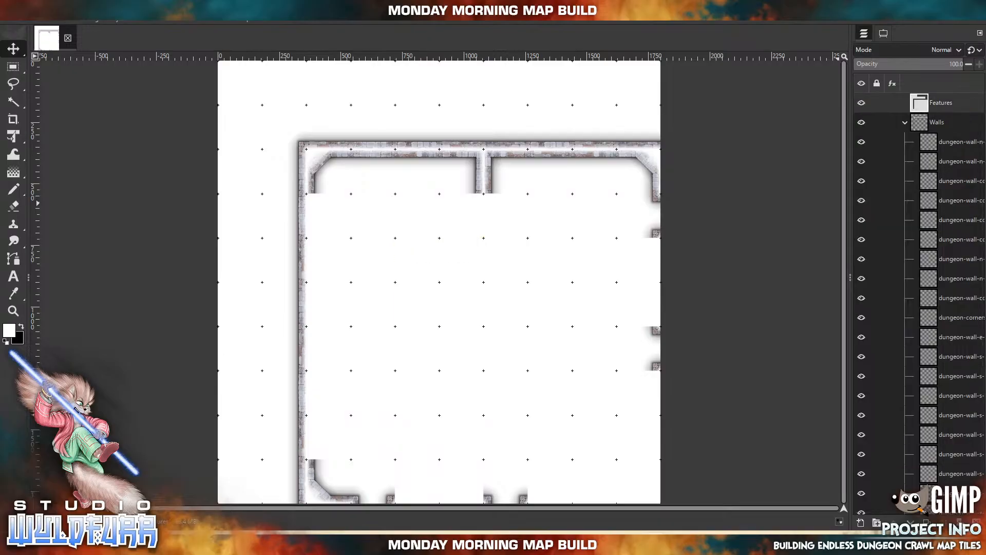
Place big-window-overlay-n-0000.png twice on the upper wall, centred between the fourth and fifth columns and between the eighth and ninth
mouse_move(539, 542)
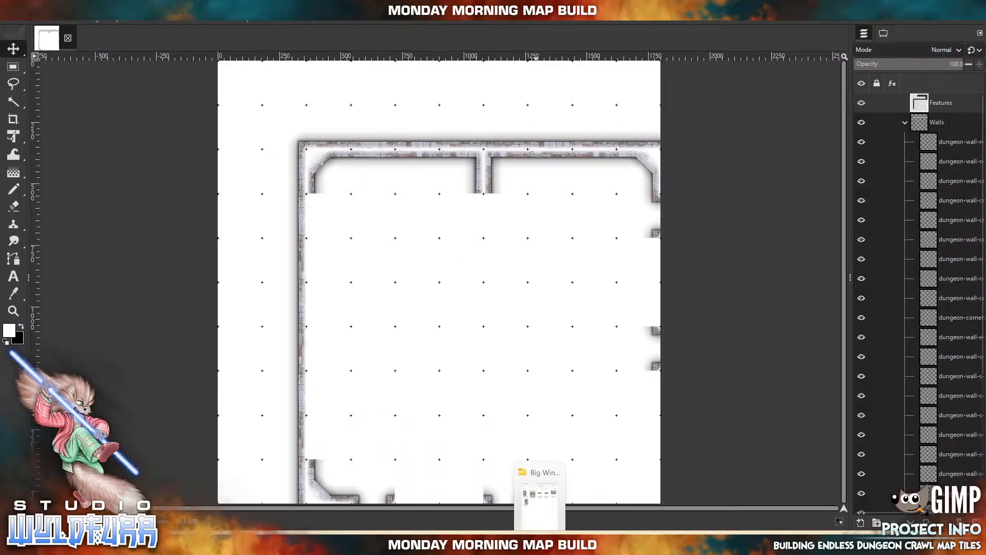
click(554, 500)
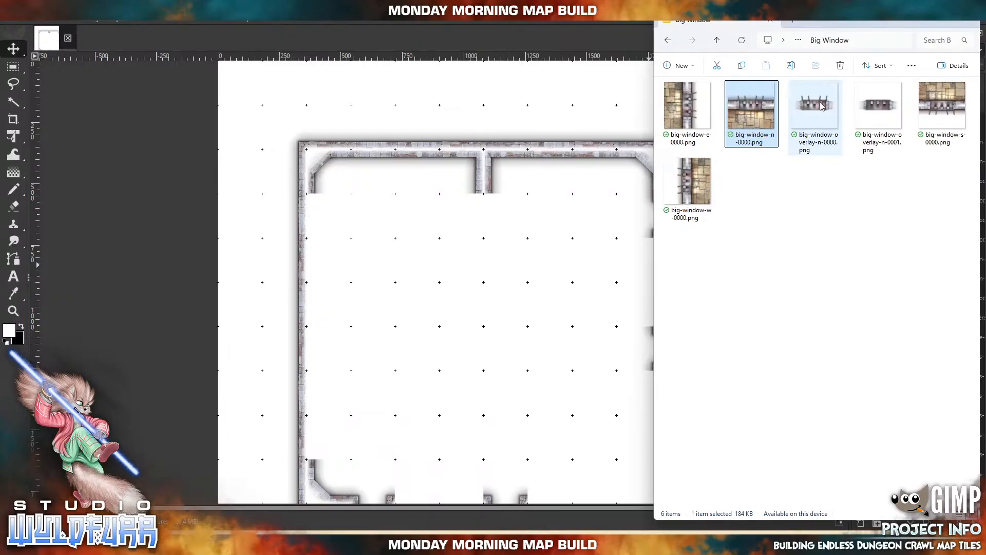
drag(821, 105, 395, 149)
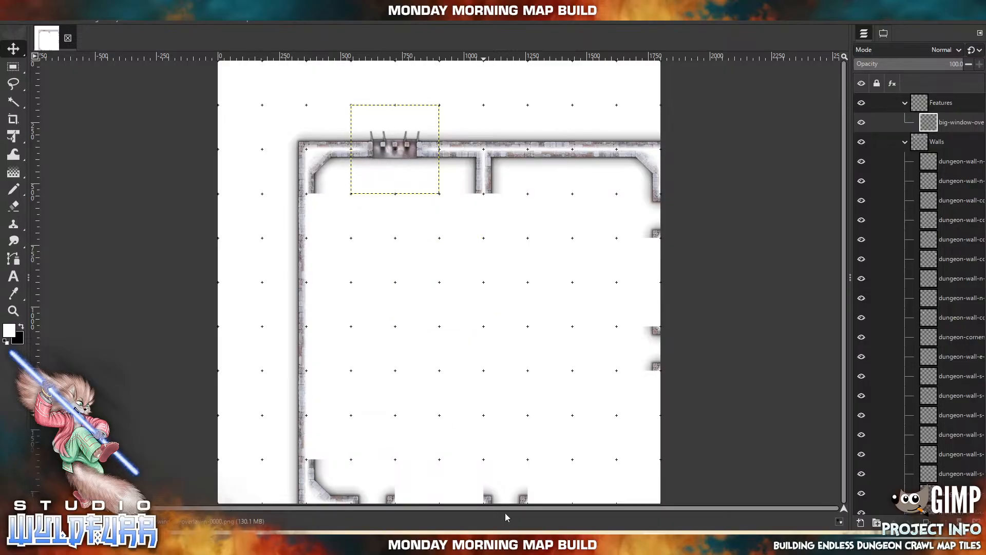
key(alt+Tab)
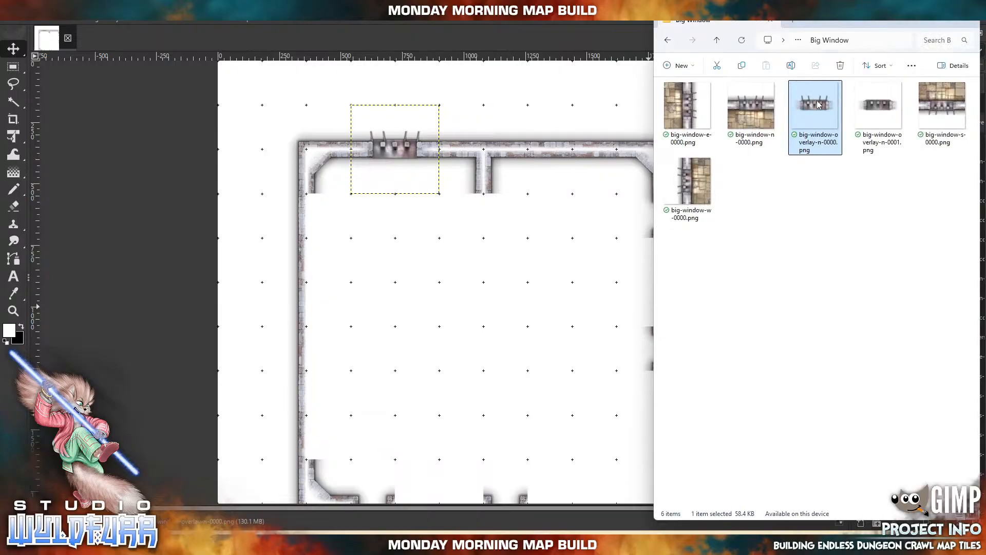
drag(819, 105, 528, 304)
drag(445, 283, 574, 149)
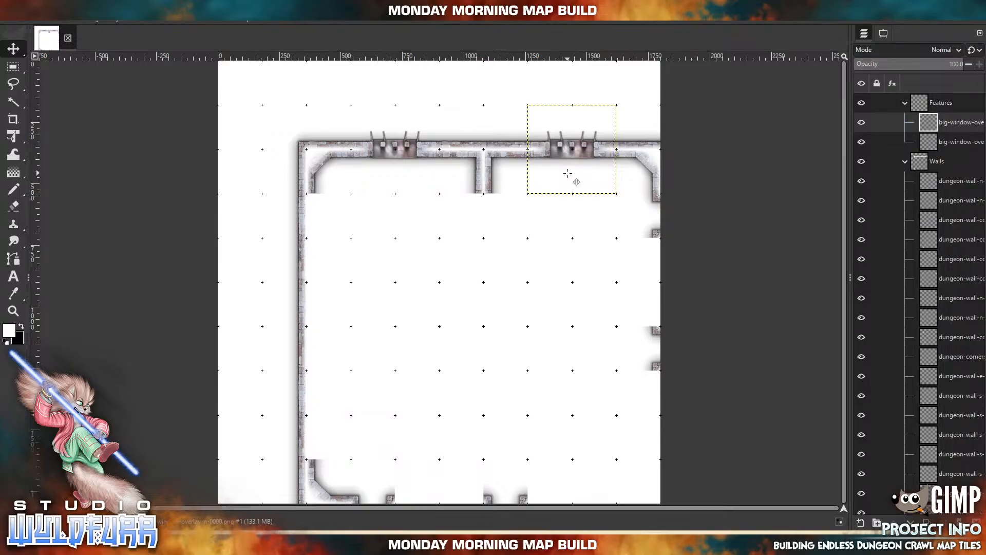
From the Brickwork Walls folder, place dungeon-wall-w-0000.png in the third column's fourth row and dungeon-wall-w-0001.png in its fifth row
mouse_move(539, 542)
click(539, 542)
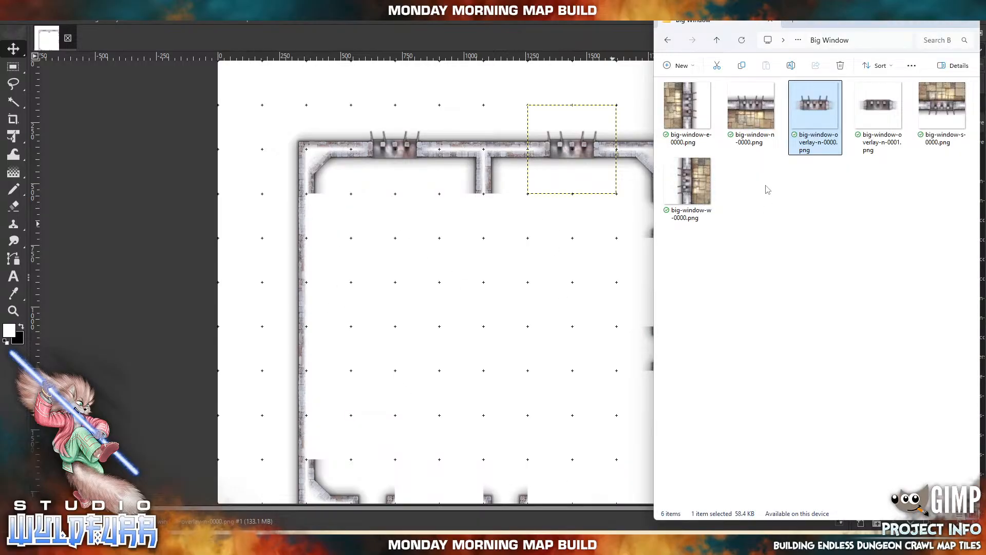
click(717, 42)
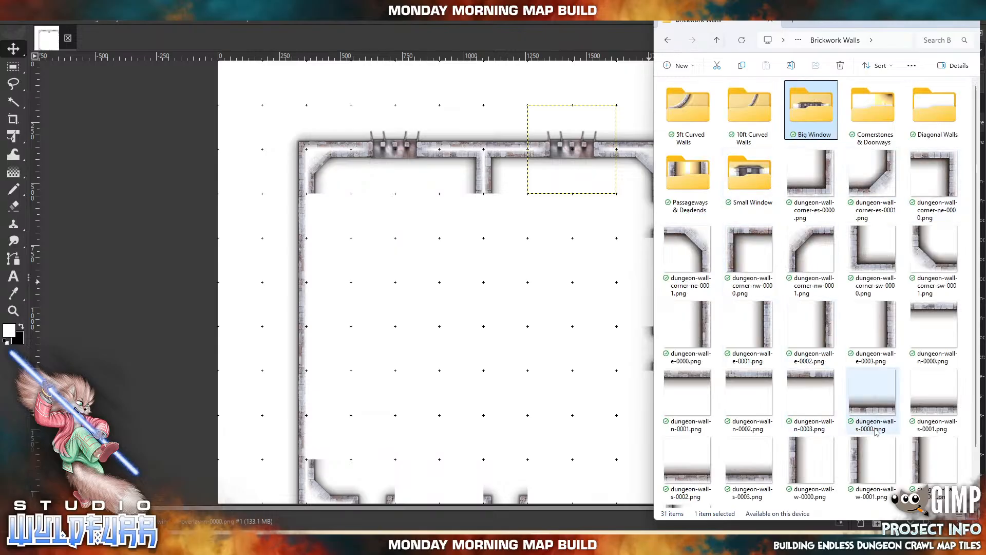
drag(810, 465, 344, 240)
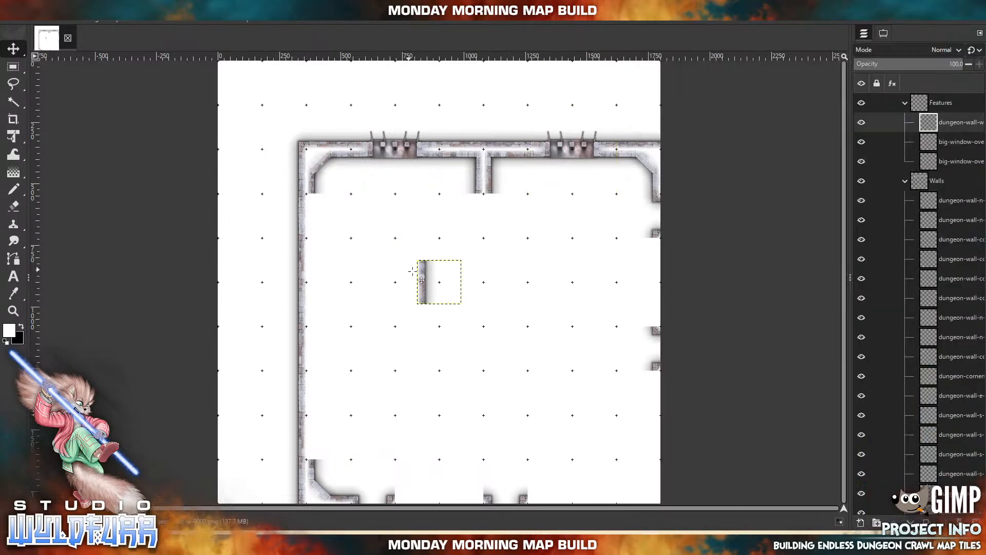
drag(420, 280, 318, 216)
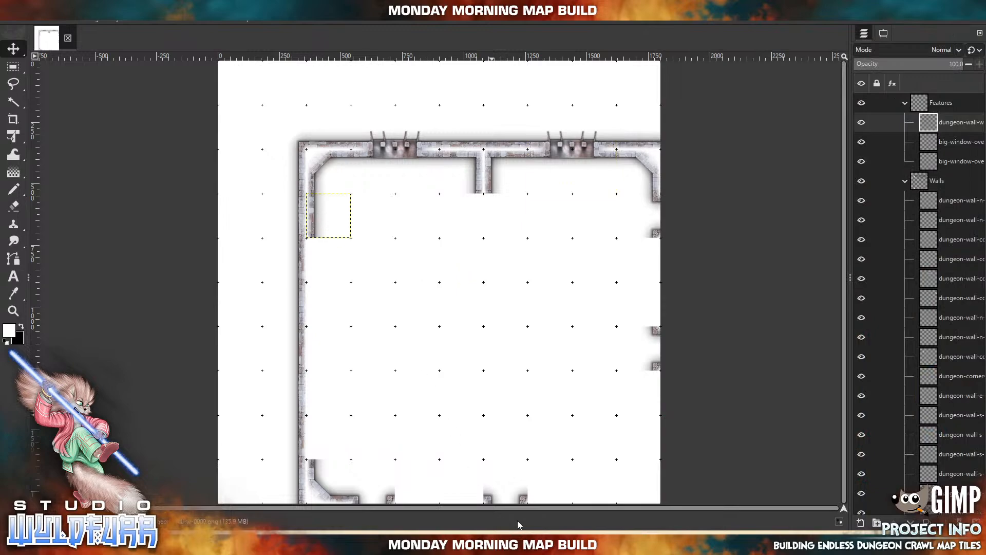
click(546, 537)
drag(868, 465, 388, 342)
drag(409, 302, 323, 274)
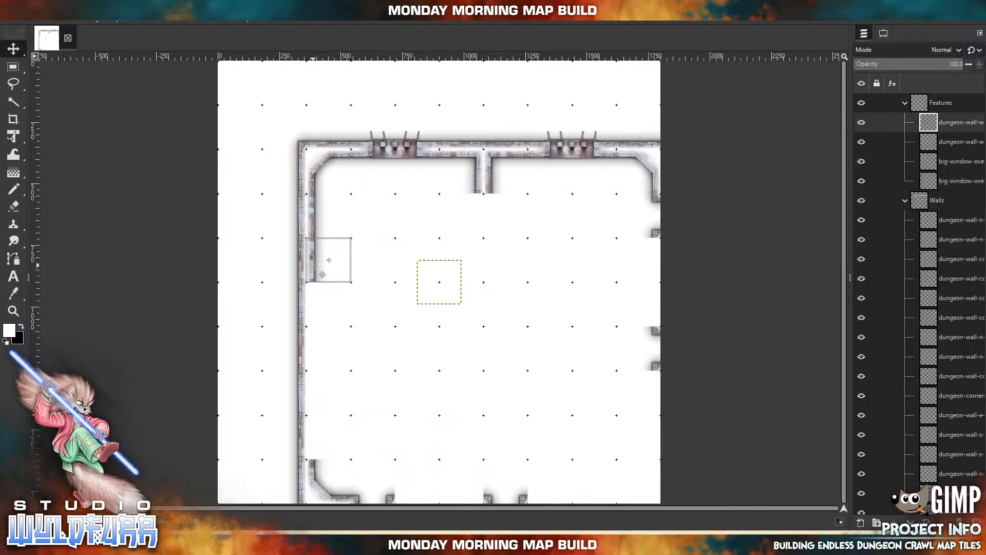
Place dungeon-wall-corner-sw-0000.png in the third column's sixth row to turn the inner wall inward
click(546, 537)
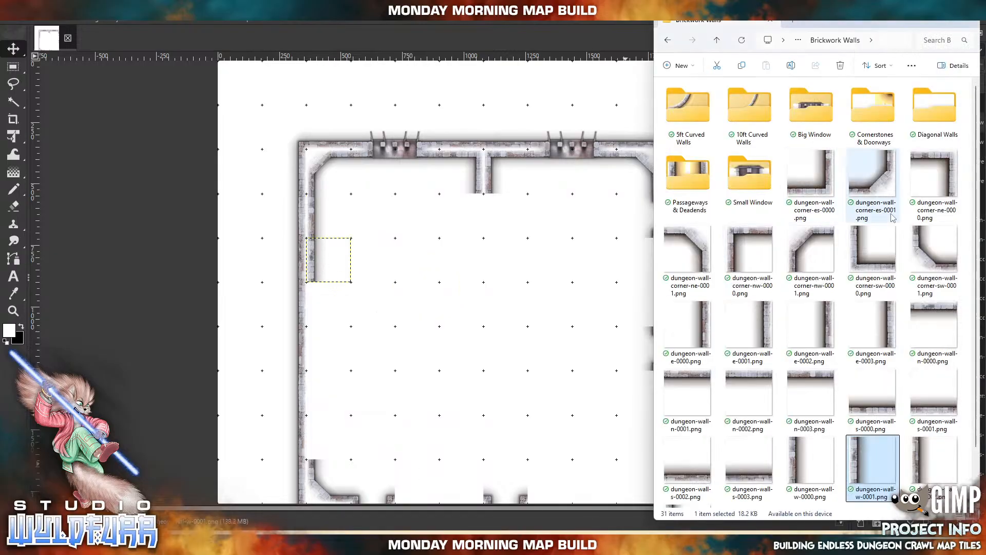
drag(873, 252, 350, 297)
drag(424, 282, 314, 304)
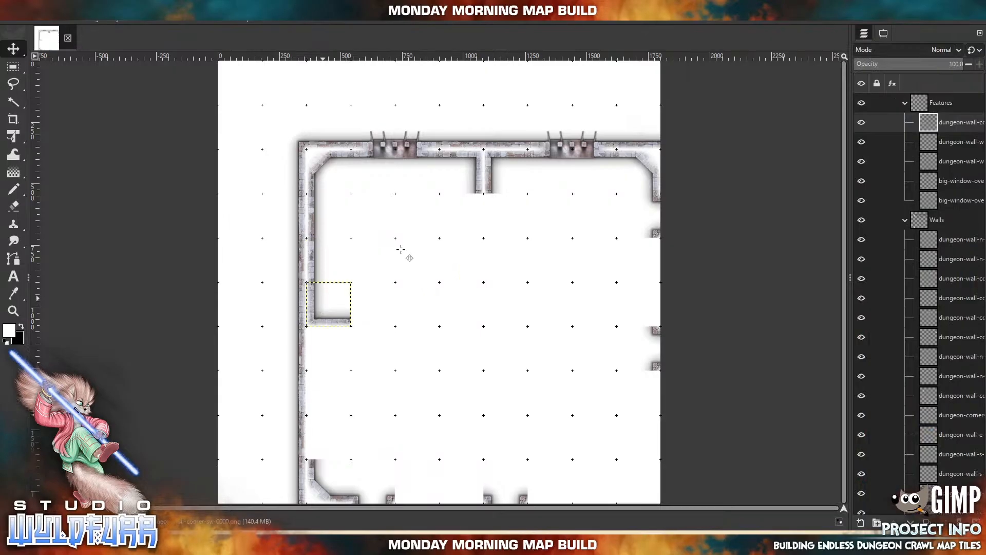
Move the three newly added wall layers from the Features group into the top of the Walls group and collapse both groups
shift+click(932, 164)
drag(935, 129, 936, 222)
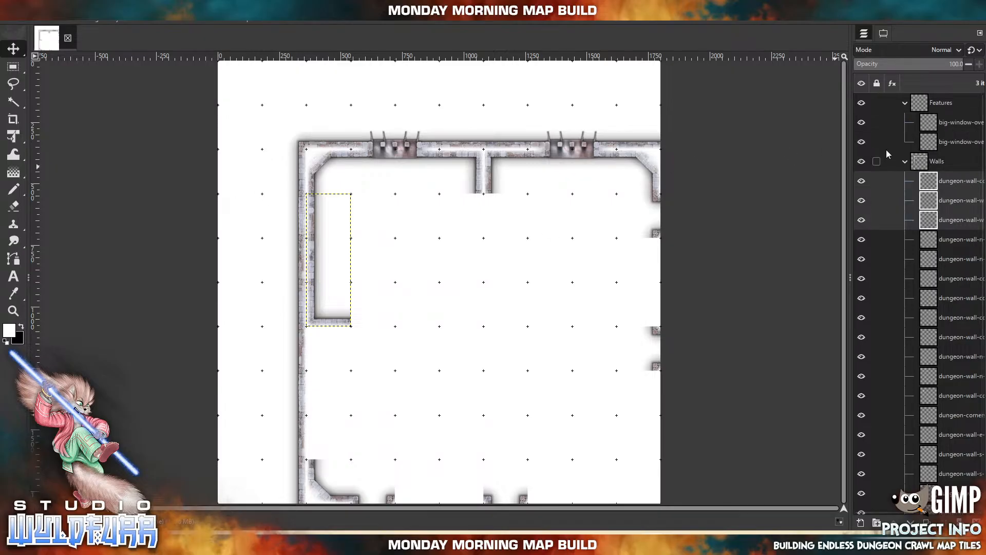
click(905, 103)
click(905, 122)
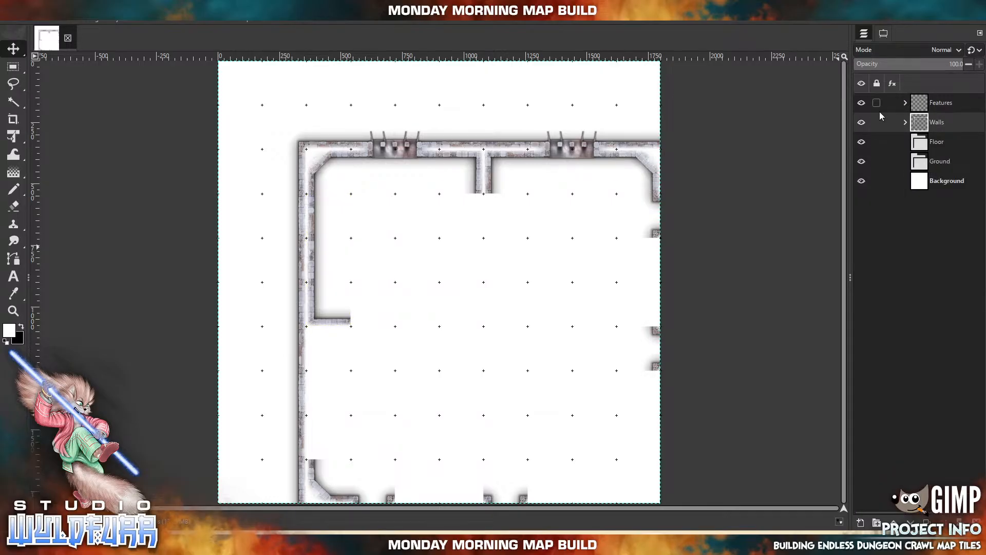
Hide and show the Features and Walls groups in turn to check which pieces each one contains
alt+click(922, 108)
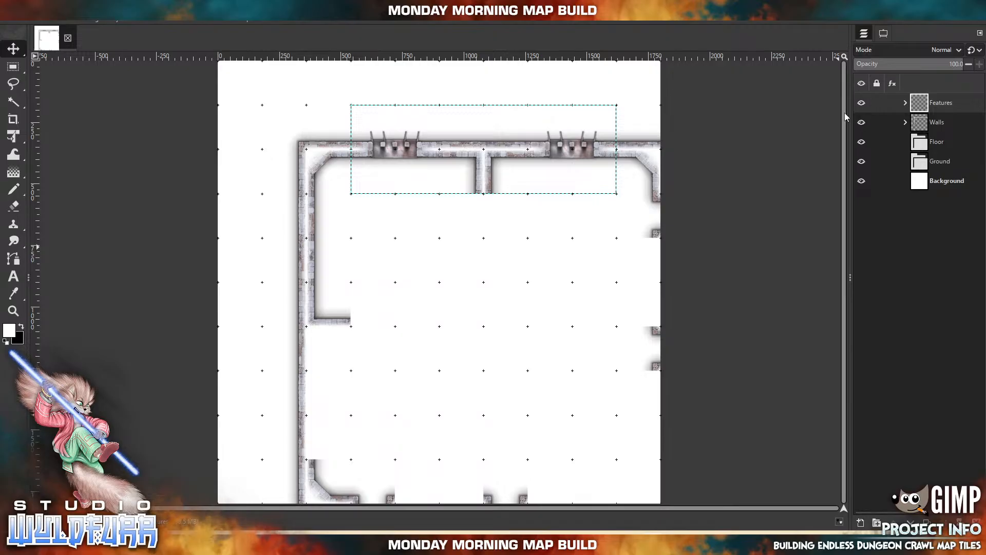
click(861, 103)
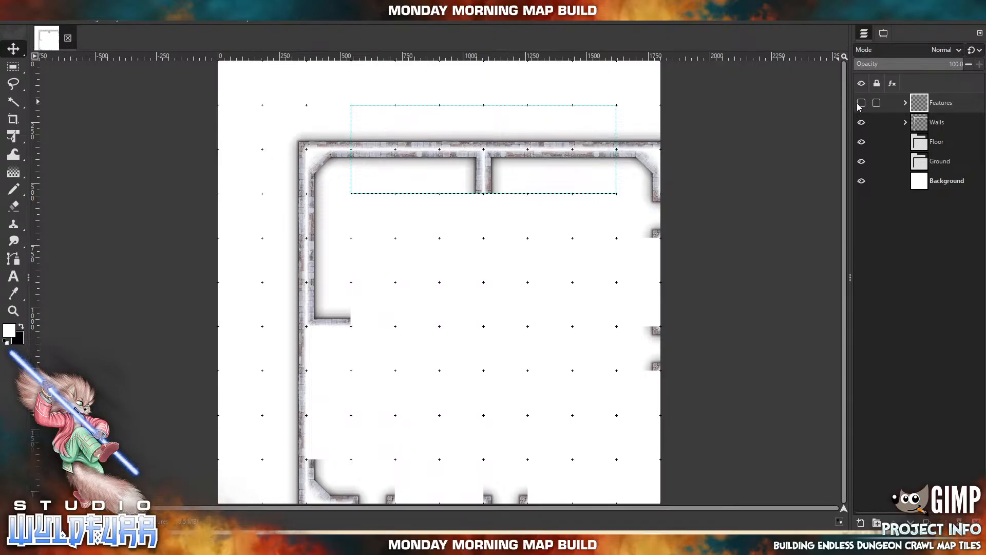
click(861, 104)
click(861, 104)
click(862, 103)
click(861, 123)
click(861, 123)
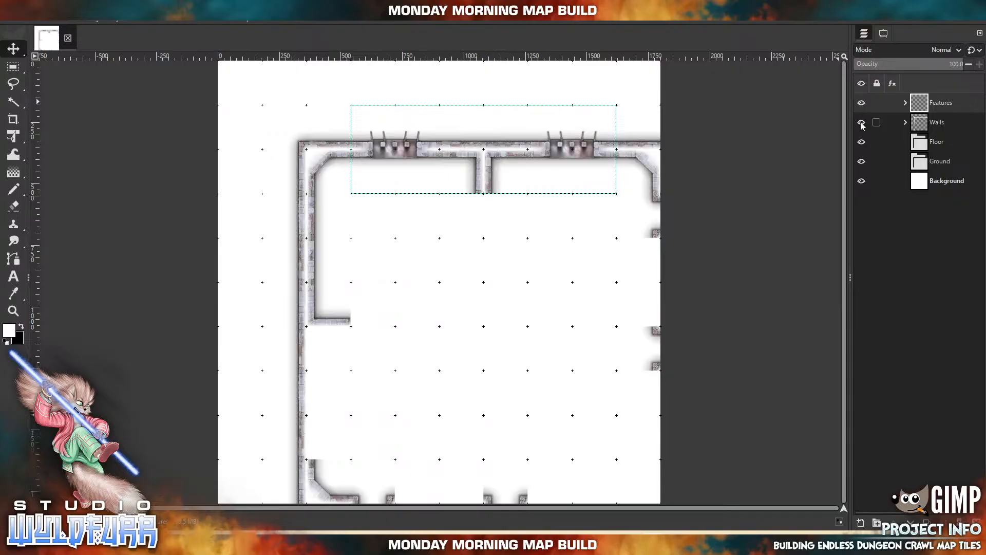
click(861, 123)
click(862, 123)
Target the top layer in the Walls group and place dungeon-wall-corner-nw-0000.png in the third column's seventh row
click(906, 123)
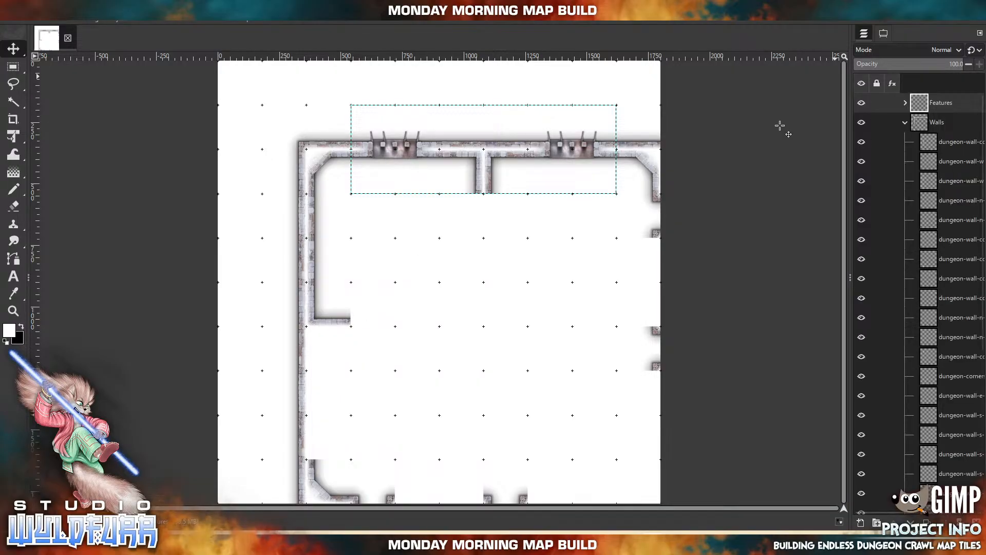
click(930, 143)
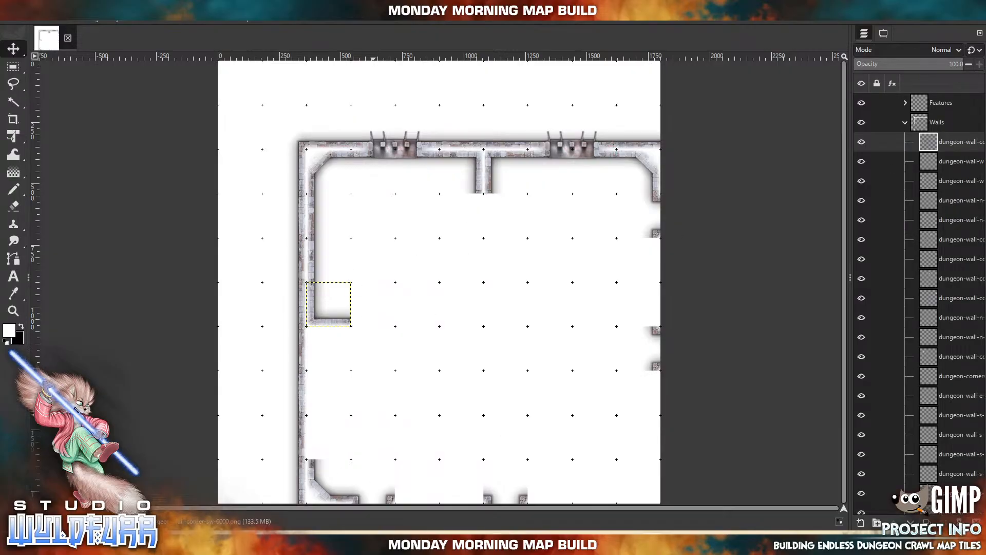
key(alt+Tab)
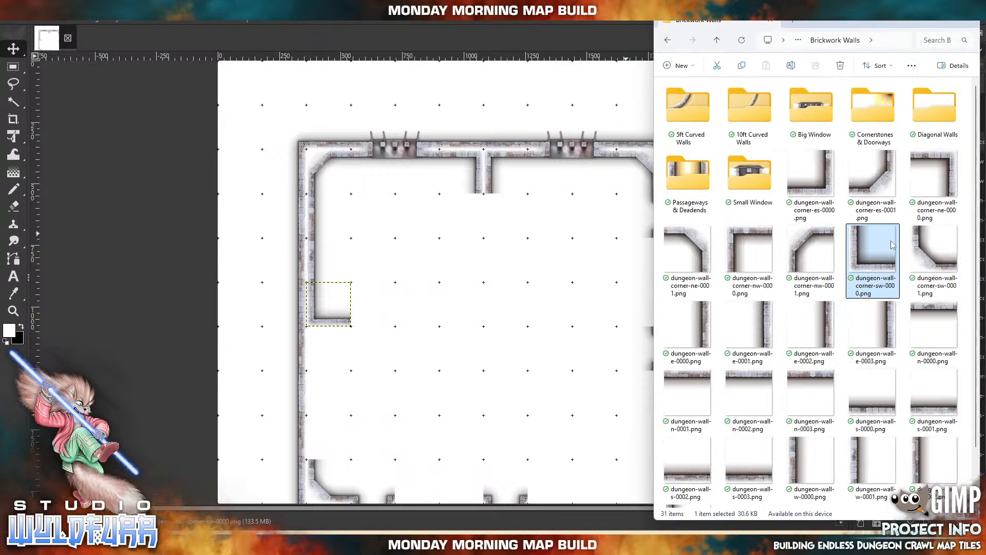
drag(750, 249, 357, 340)
drag(442, 272, 332, 338)
Place dungeon-wall-w-0003.png in the third column's eighth row, continuing the inner wall below the corner
key(alt+Tab)
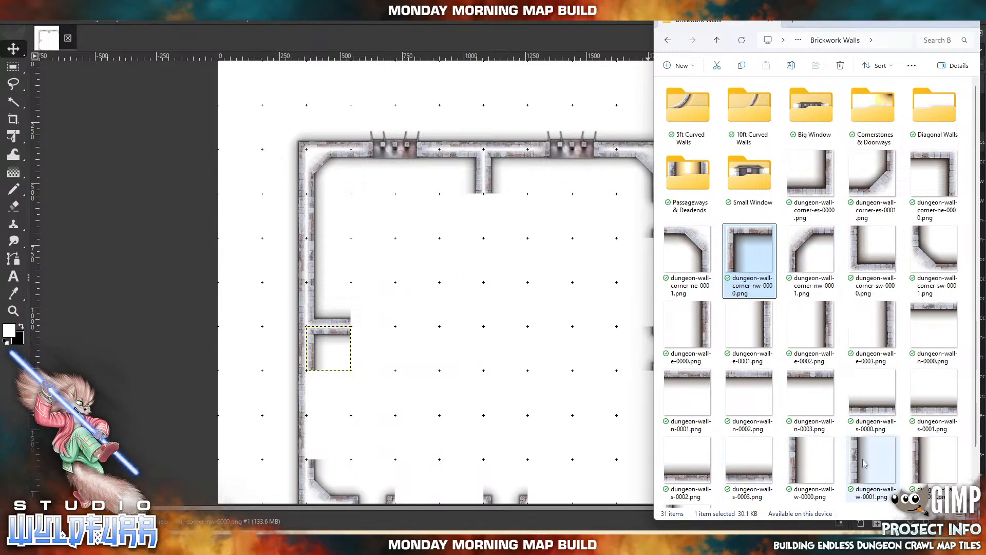
scroll(936, 466, down, 1)
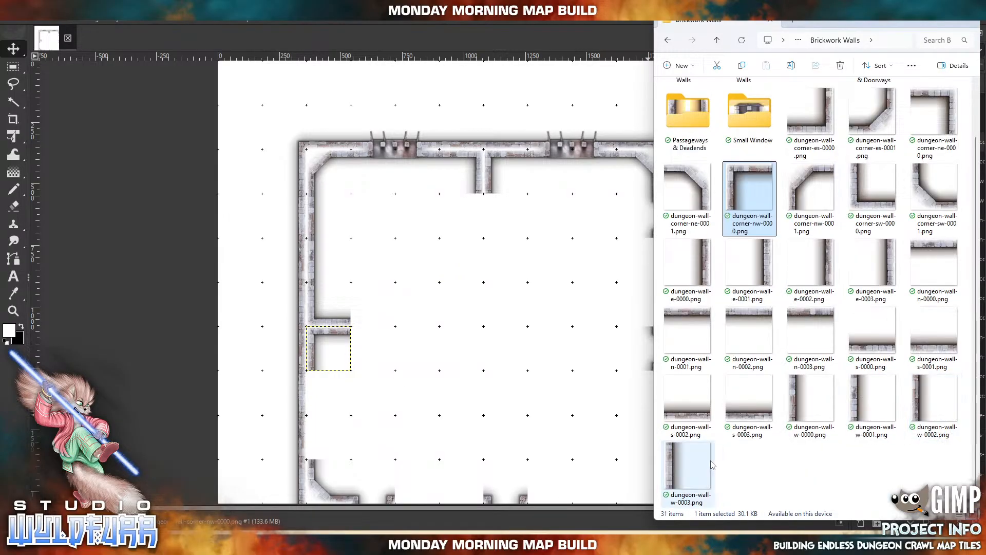
click(681, 465)
drag(680, 465, 383, 412)
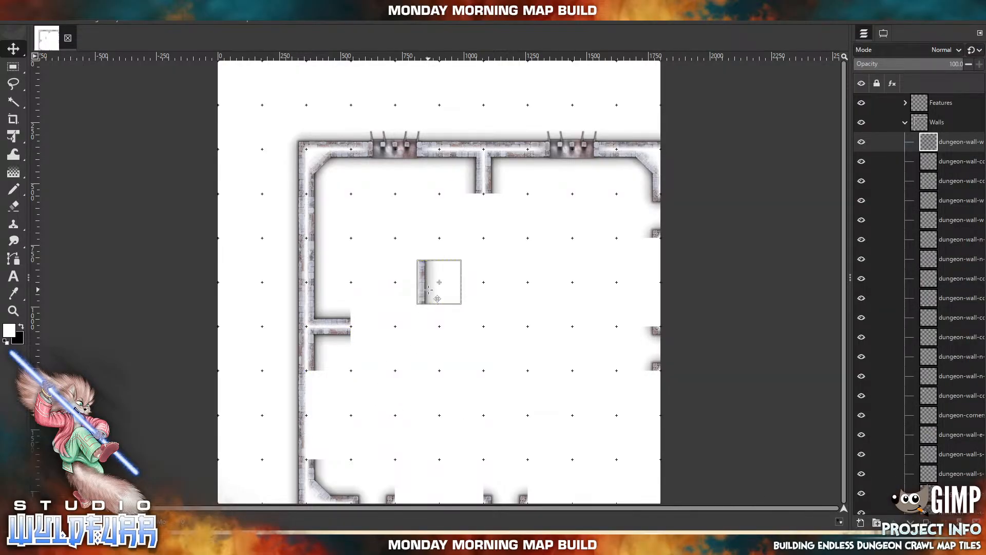
drag(429, 290, 316, 399)
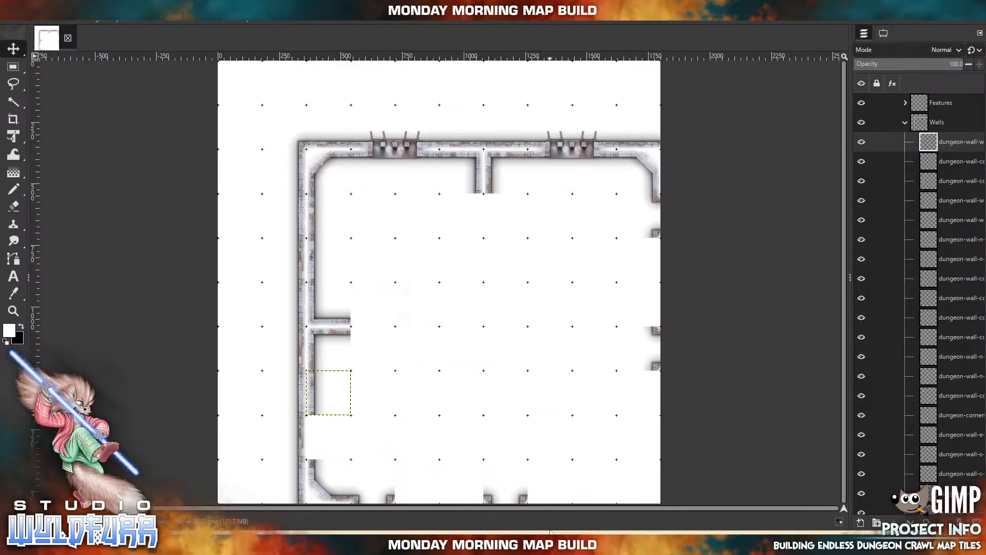
Close the gap in the inner wall with dungeon-wall-w-0001.png in the third column's ninth row
mouse_move(544, 545)
click(540, 517)
click(873, 406)
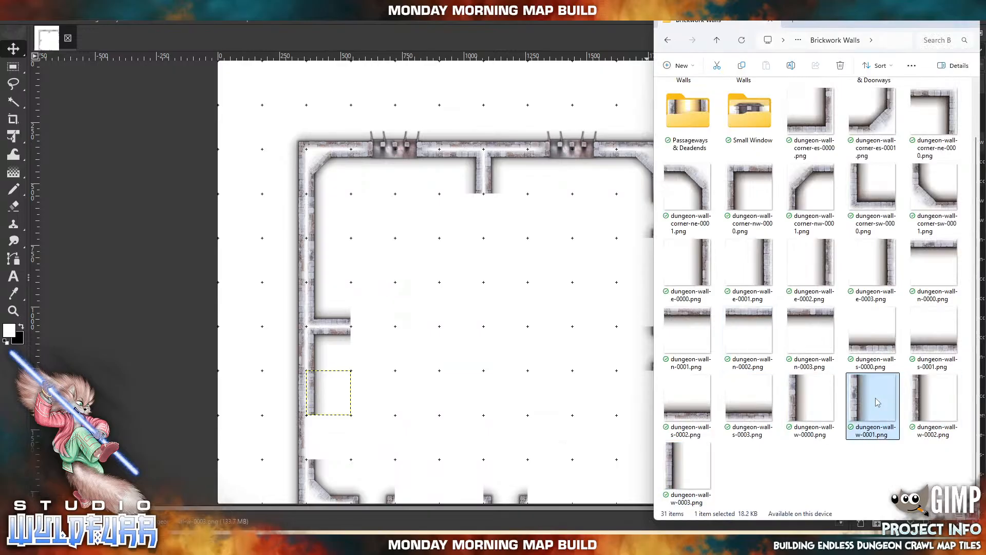
drag(510, 368, 475, 345)
drag(444, 281, 327, 427)
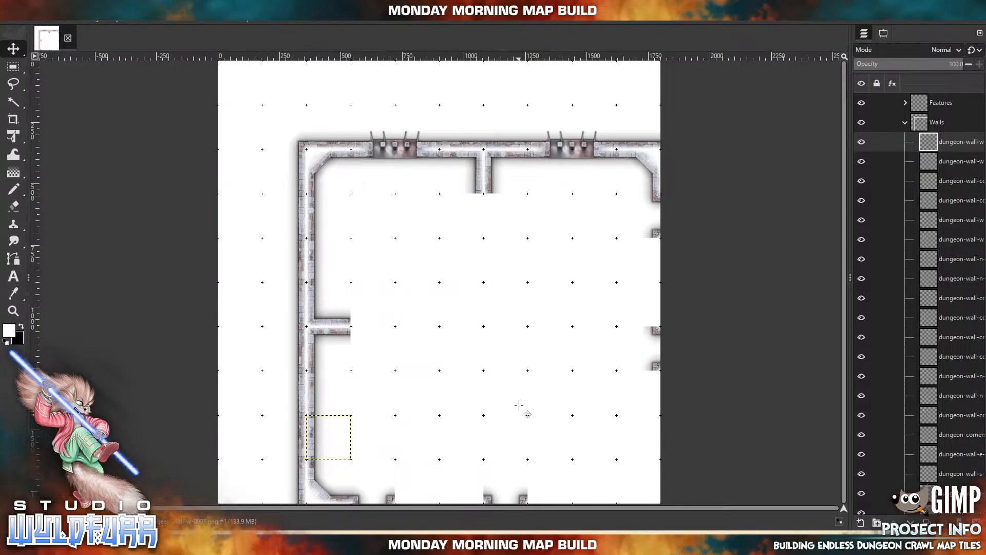
key(alt+Tab)
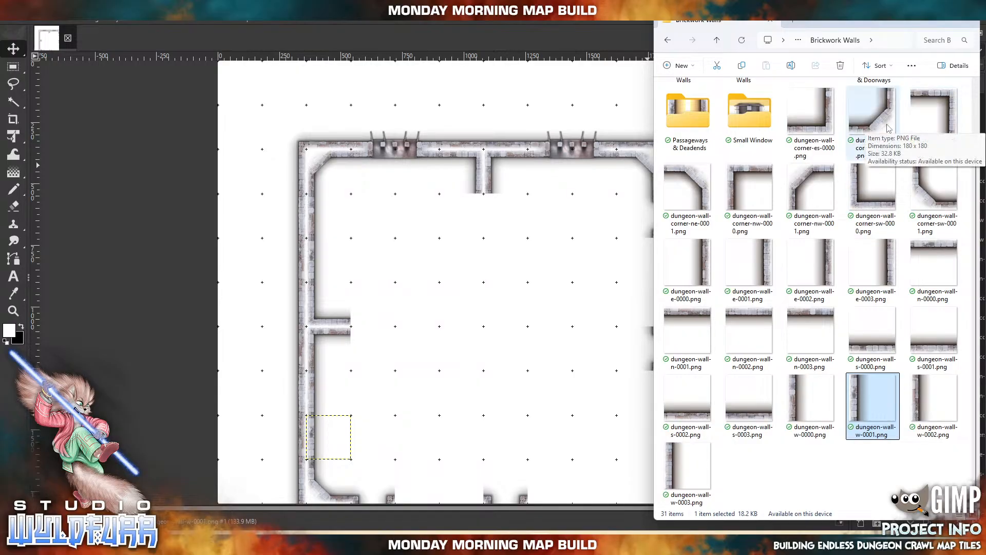
Place dungeon-wall-corner-es-0001.png in the tenth column's tenth row as the angled lower outer corner
drag(887, 127, 561, 357)
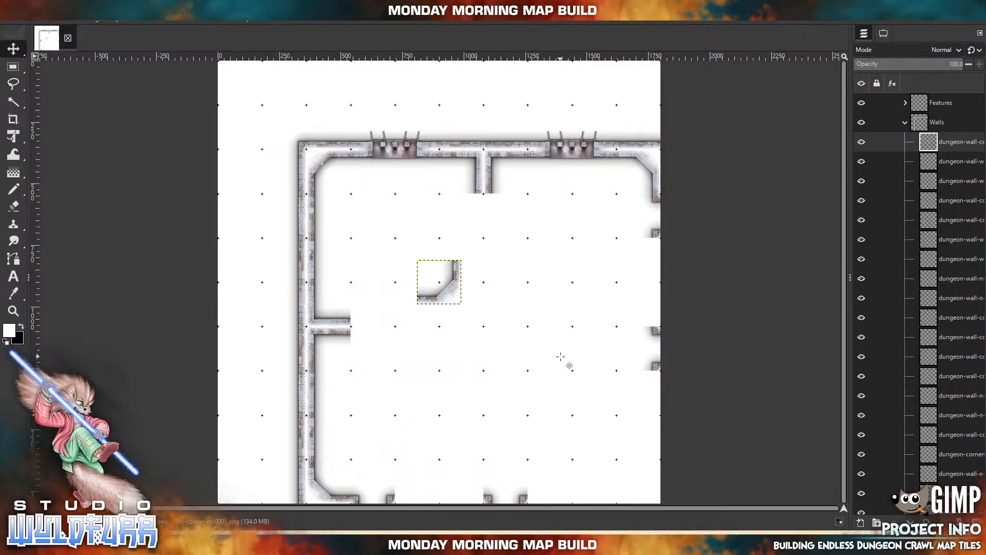
drag(445, 287, 648, 489)
Place dungeon-wall-corner-sw-0000.png in the sixth column's tenth row and dungeon-wall-corner-es-0000.png beside it in the fifth column
key(alt+Tab)
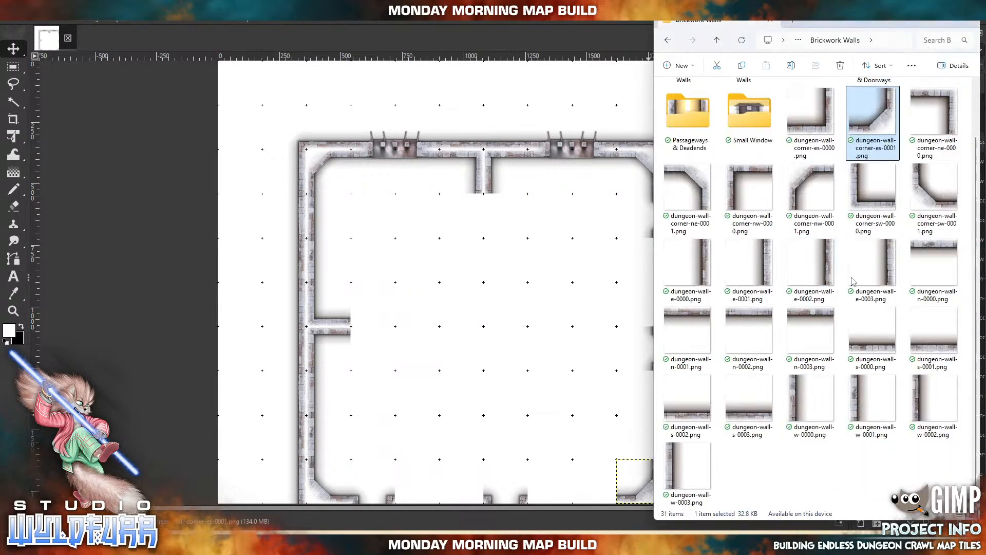
drag(868, 198, 464, 482)
mouse_move(524, 541)
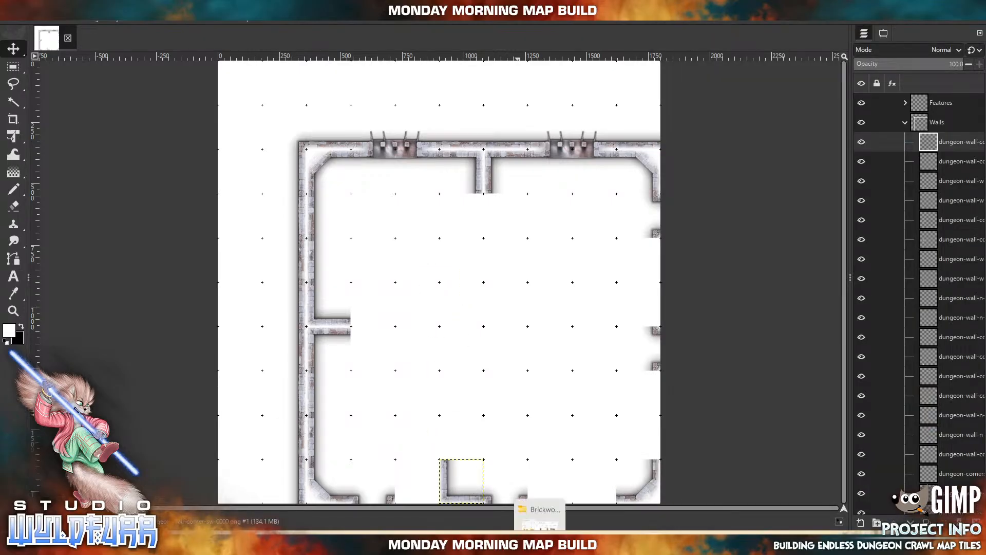
click(540, 514)
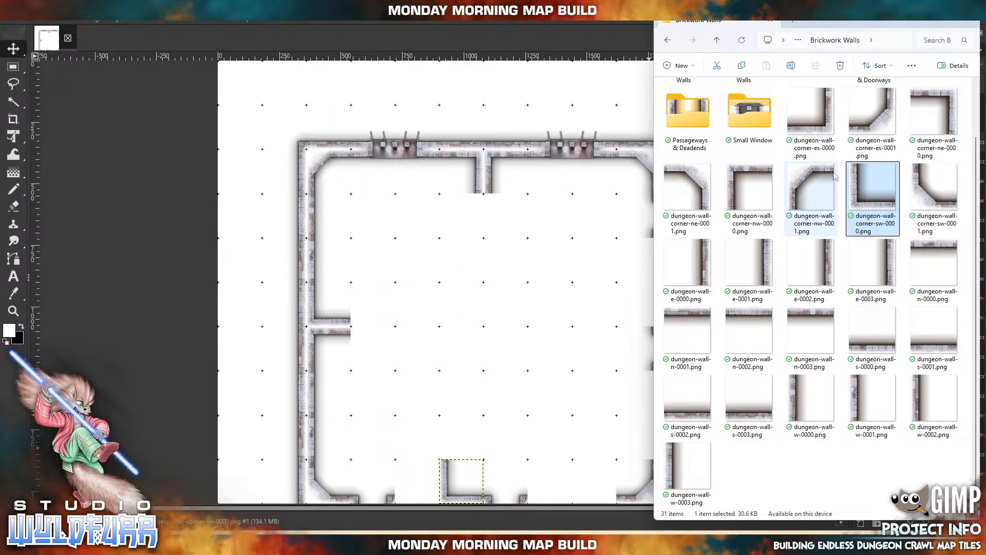
drag(812, 118, 459, 366)
drag(460, 291, 437, 489)
Place dungeon-wall-corner-ne-0000.png in the tenth column's sixth row and dungeon-wall-corner-es-0000.png directly above it in the fifth row
mouse_move(539, 538)
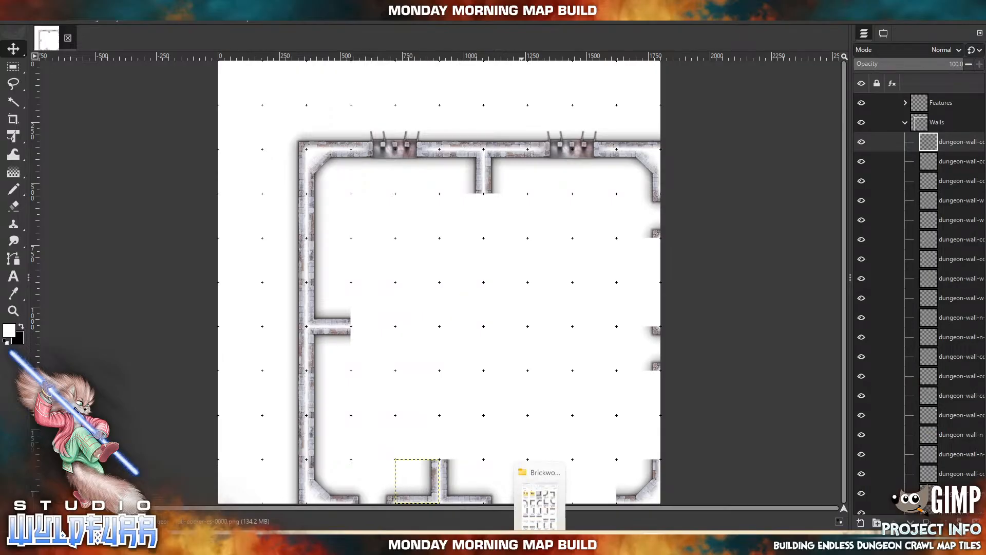
click(538, 501)
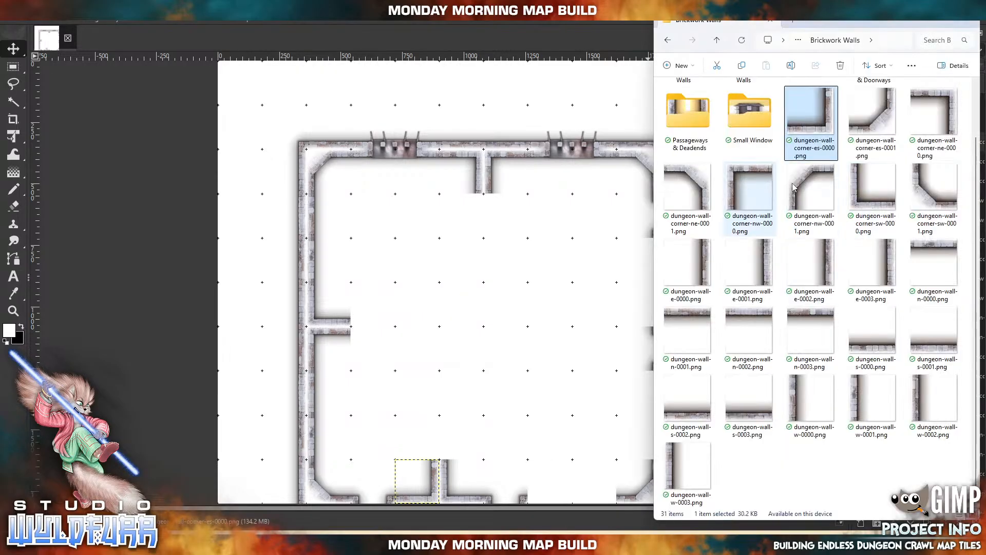
drag(935, 106, 545, 295)
drag(448, 279, 643, 299)
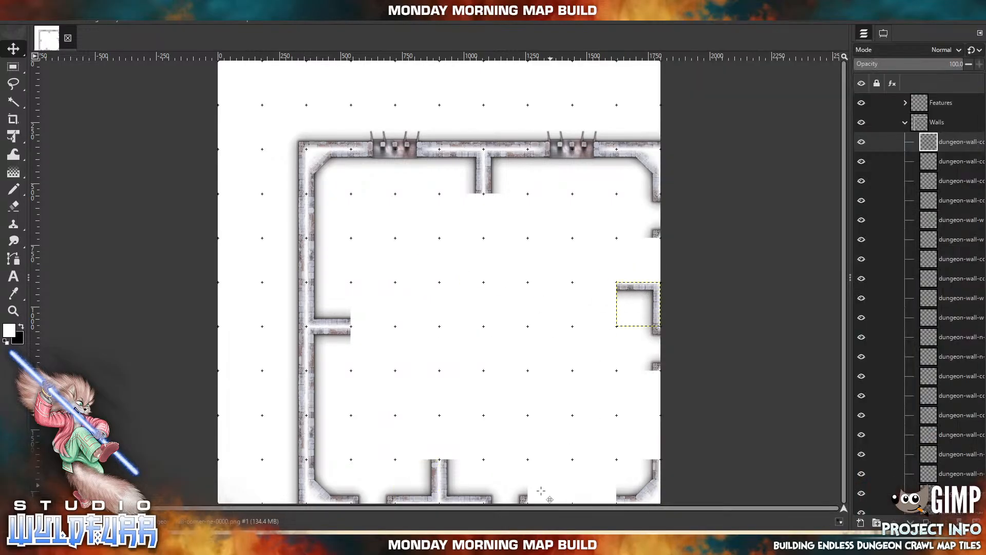
click(527, 539)
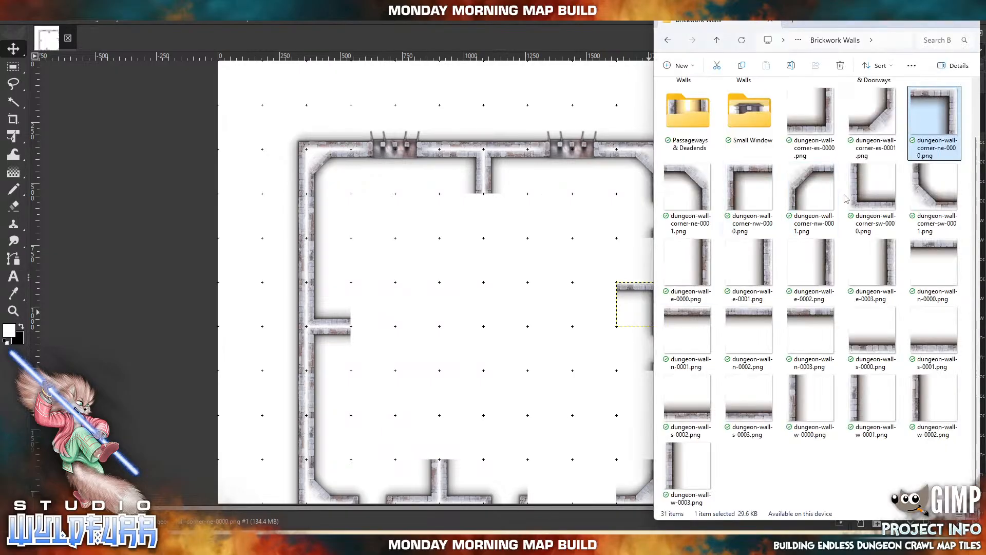
click(821, 124)
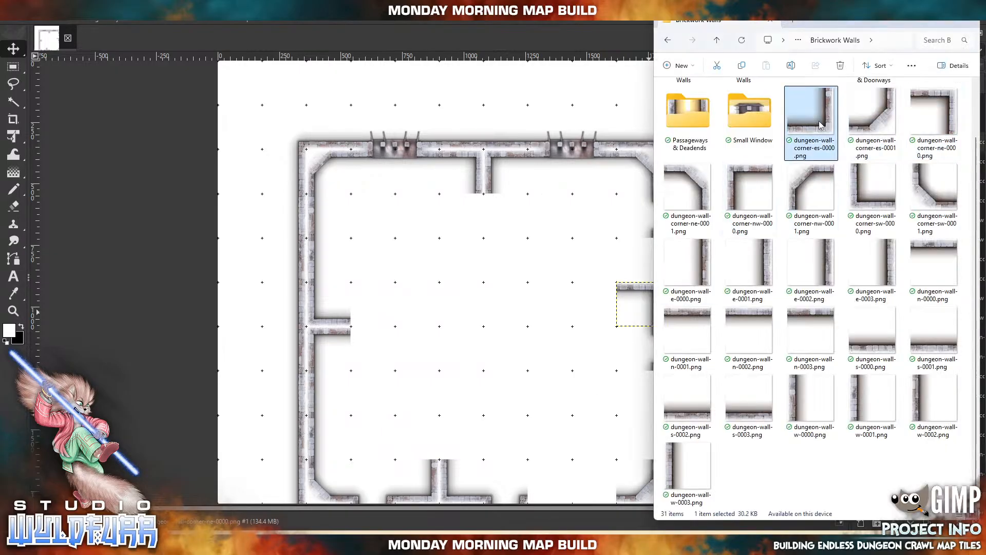
drag(820, 124, 645, 282)
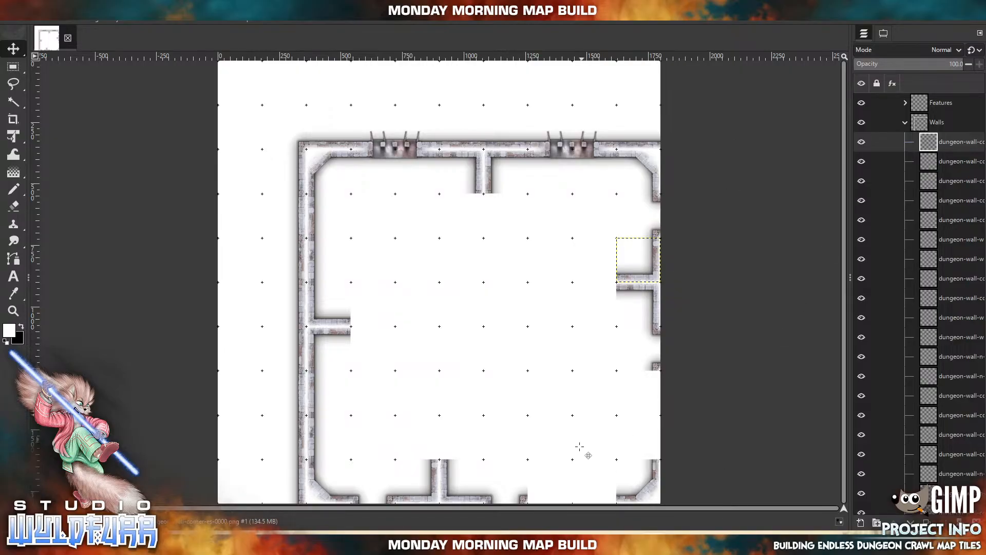
From Diagonal Walls, place dungeon-wall-diagonal-nw-0000.png in the ninth column's sixth row and dungeon-wall-diagonal-nw-0001.png in the eighth column's seventh row
mouse_move(539, 544)
click(540, 491)
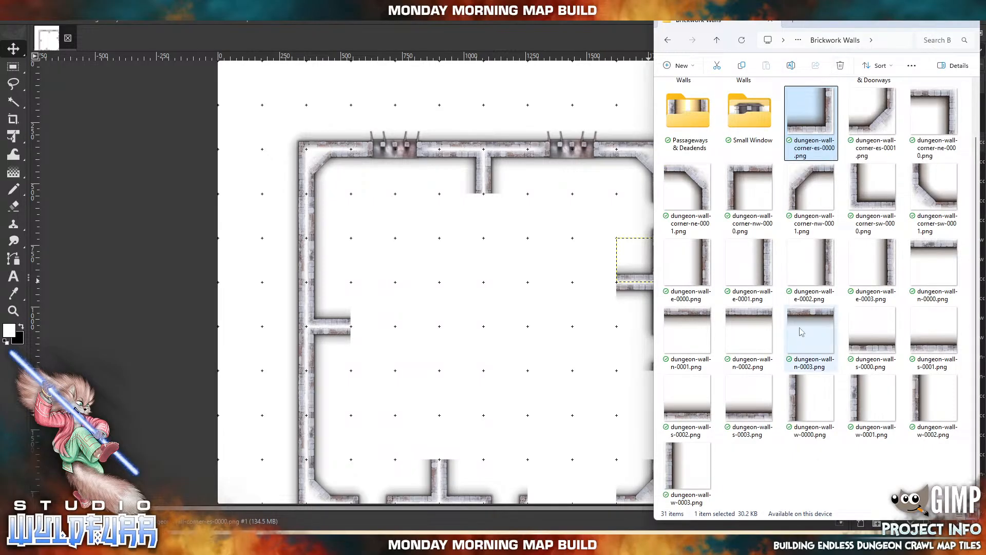
scroll(711, 130, up, 1)
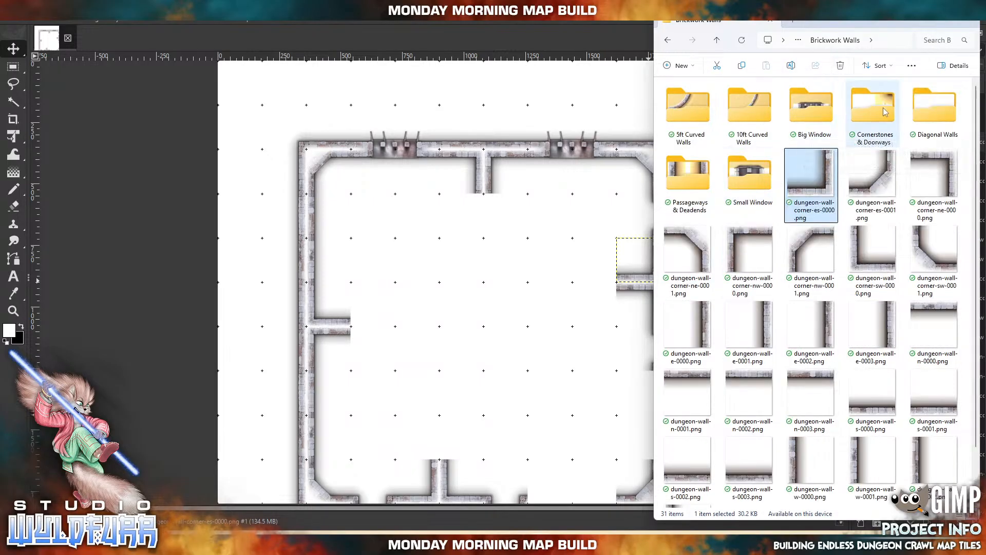
double_click(944, 109)
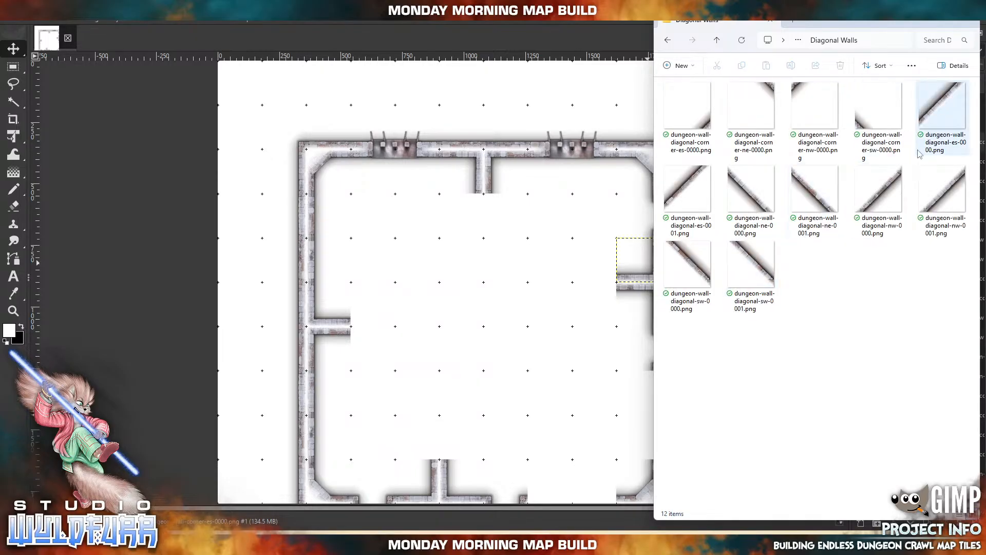
drag(878, 191, 461, 340)
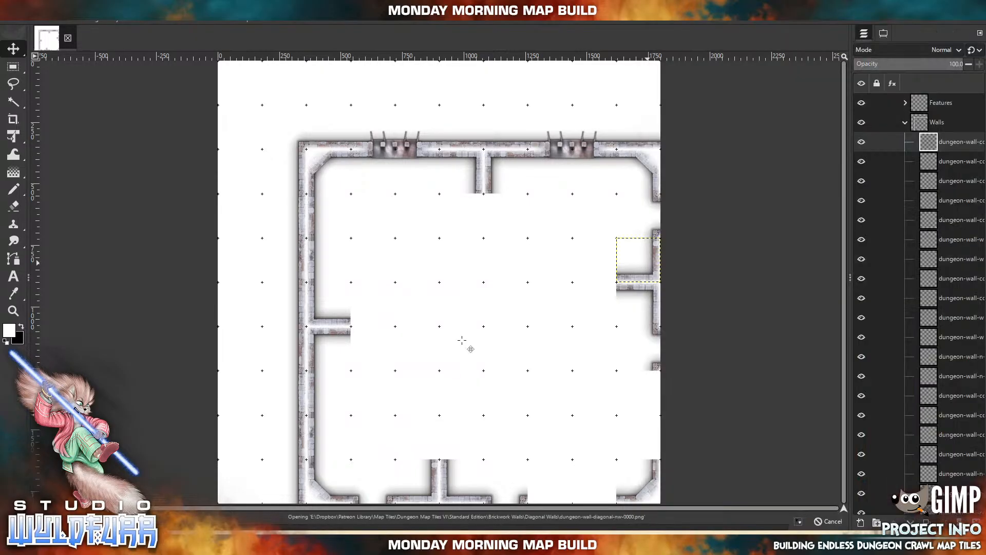
drag(454, 290, 605, 307)
click(538, 543)
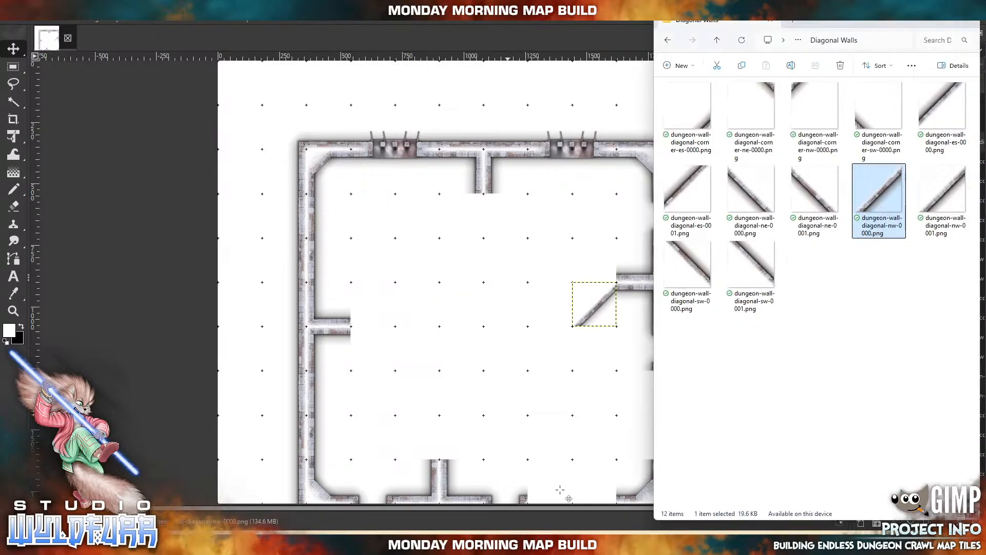
drag(934, 198, 432, 337)
drag(442, 280, 549, 343)
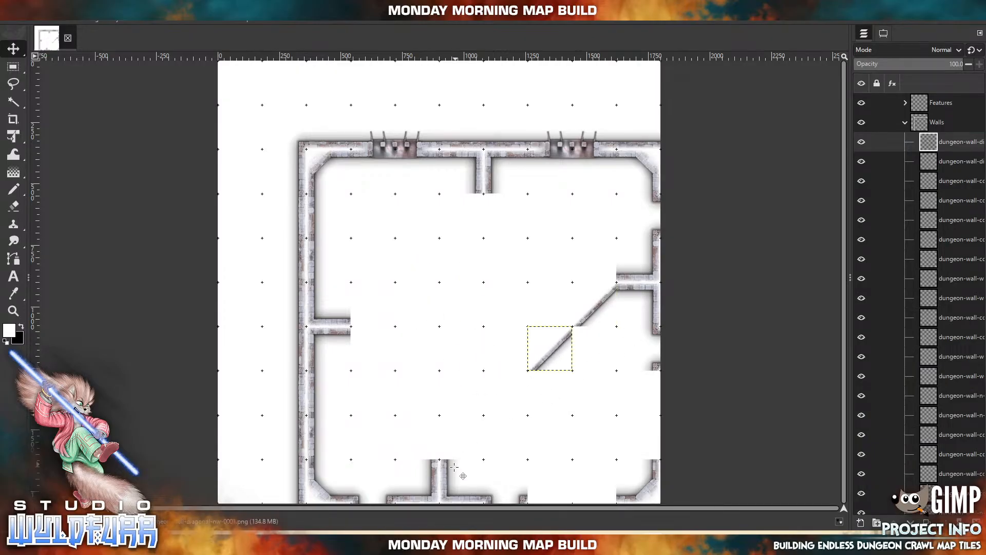
Continue the diagonal with dungeon-wall-diagonal-nw-0000.png in the seventh column's eighth row and dungeon-wall-diagonal-nw-0001.png in the sixth column's ninth row
key(alt+Tab)
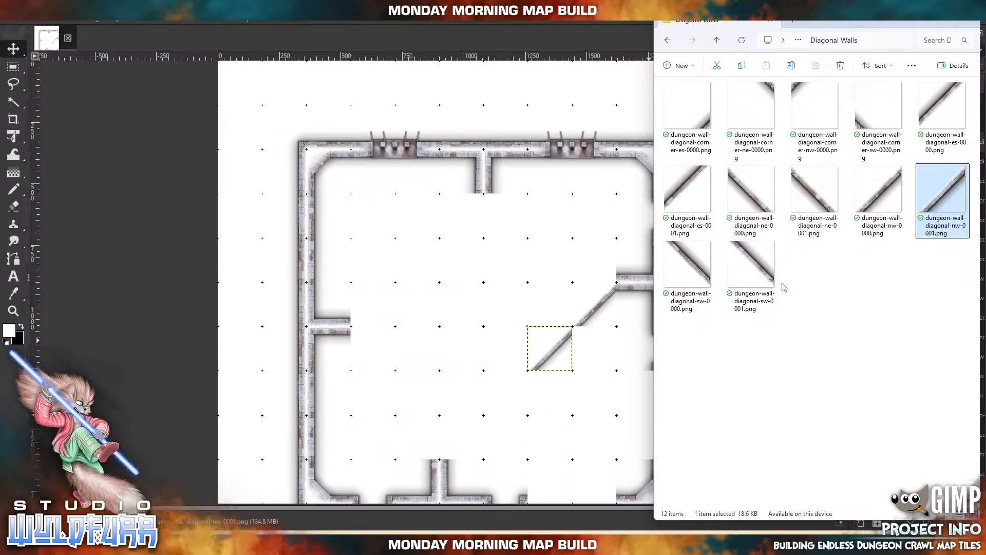
drag(882, 192, 538, 318)
drag(447, 290, 512, 400)
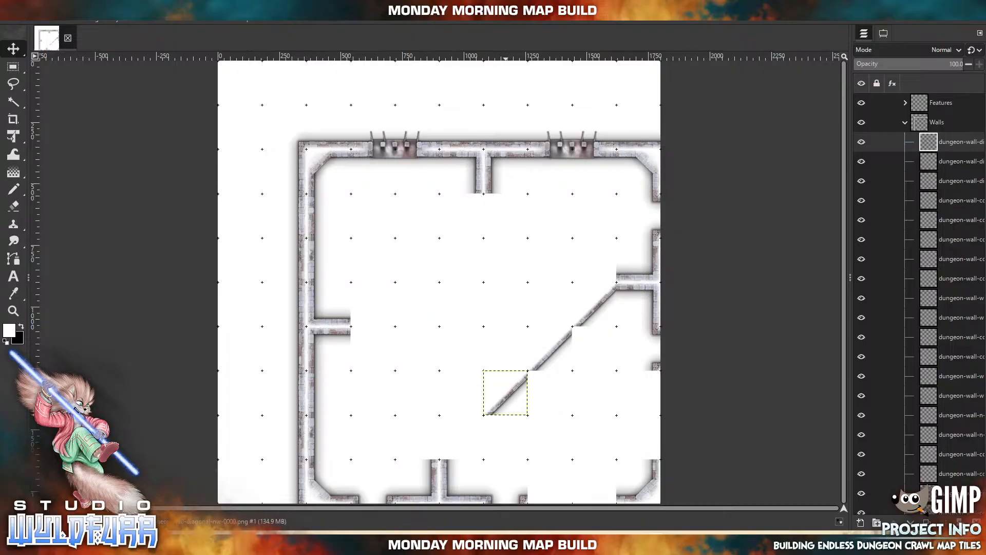
key(alt+Tab)
drag(943, 190, 473, 434)
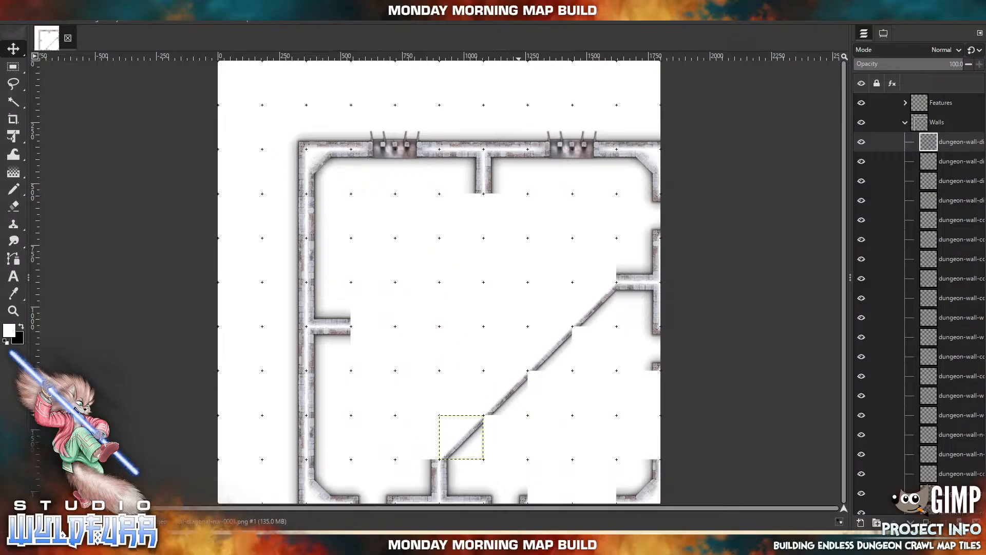
Fill the notches below the diagonal wall with dungeon-wall-diagonal-corner-nw-0000.png at column nine row seven, column eight row eight and column seven row nine
key(alt+Tab)
drag(811, 98, 582, 334)
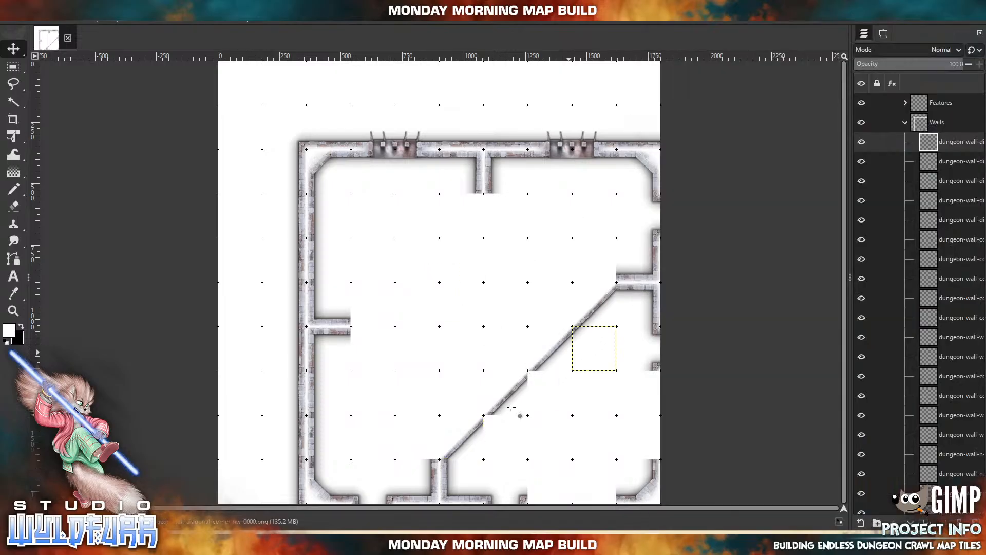
key(alt+Tab)
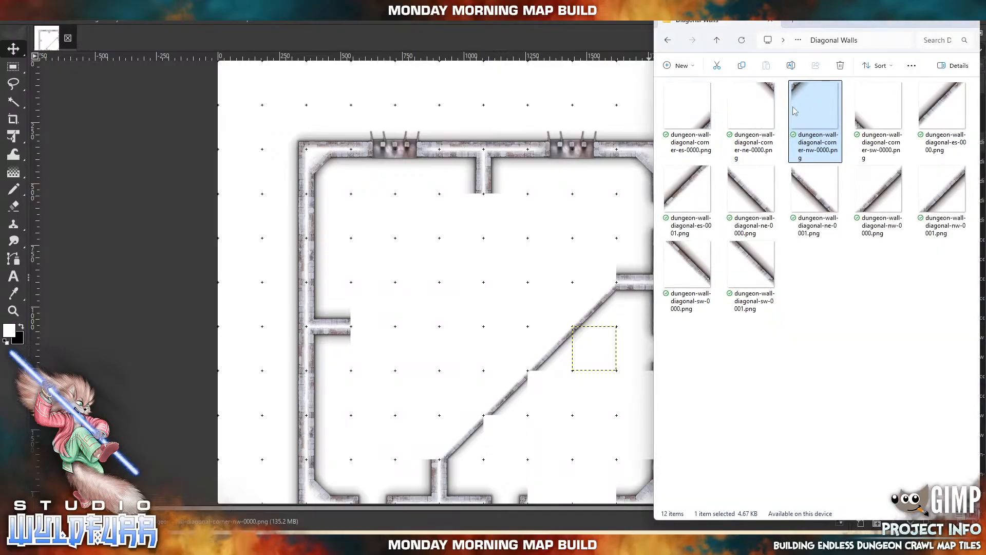
drag(810, 102, 536, 383)
key(alt+Tab)
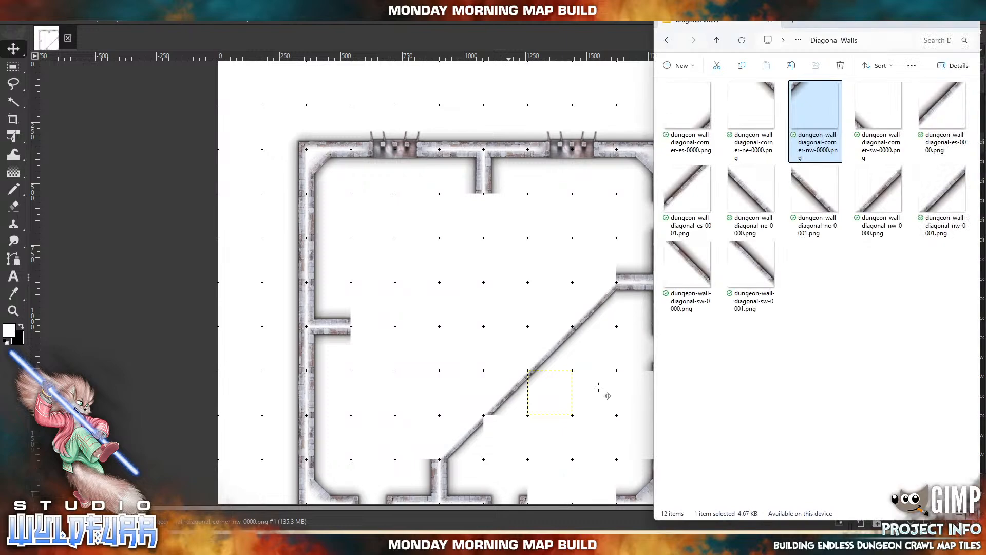
drag(804, 97, 469, 335)
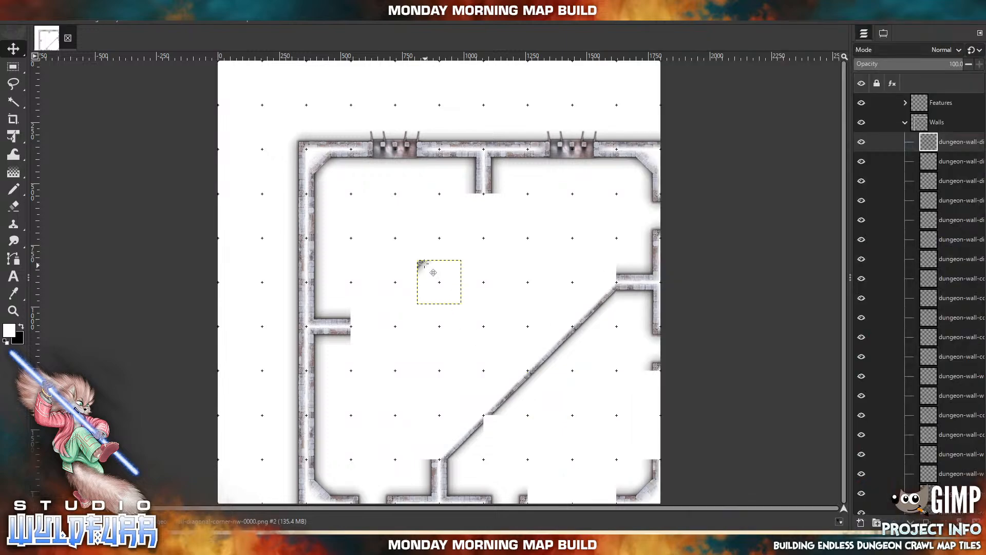
drag(423, 265, 488, 421)
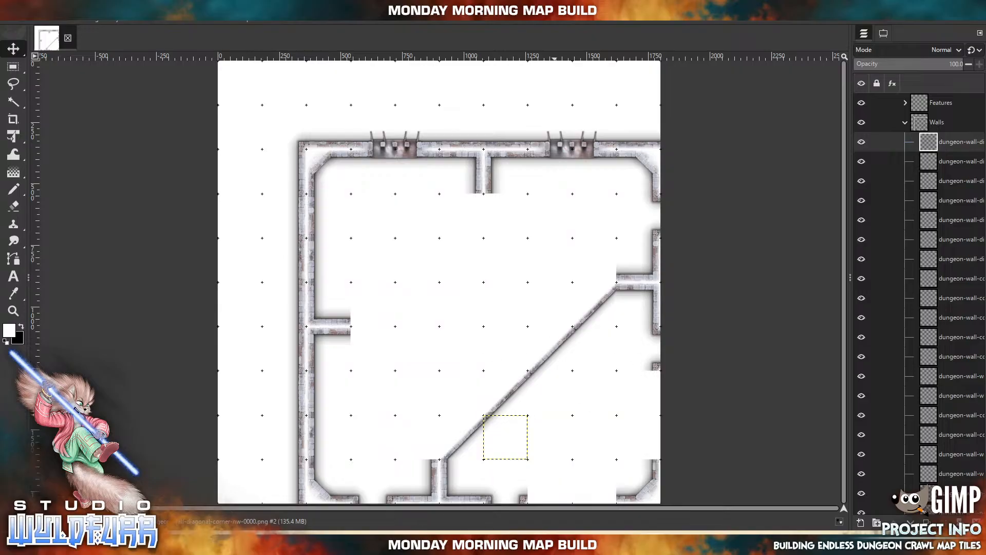
From Brickwork Walls, place dungeon-wall-s-0003.png in the eighth column's tenth row and dungeon-wall-s-0002.png in the ninth column's tenth row
key(alt+Tab)
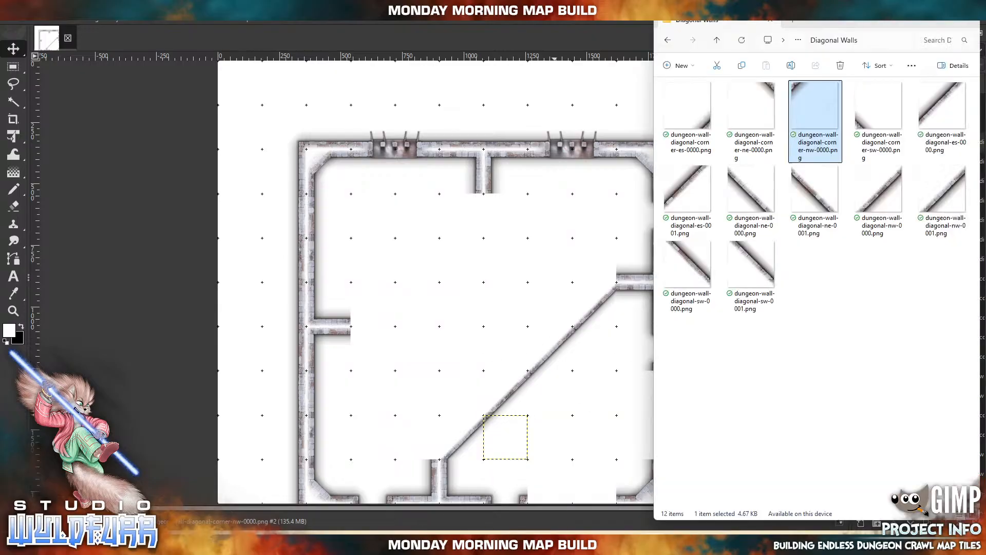
click(714, 45)
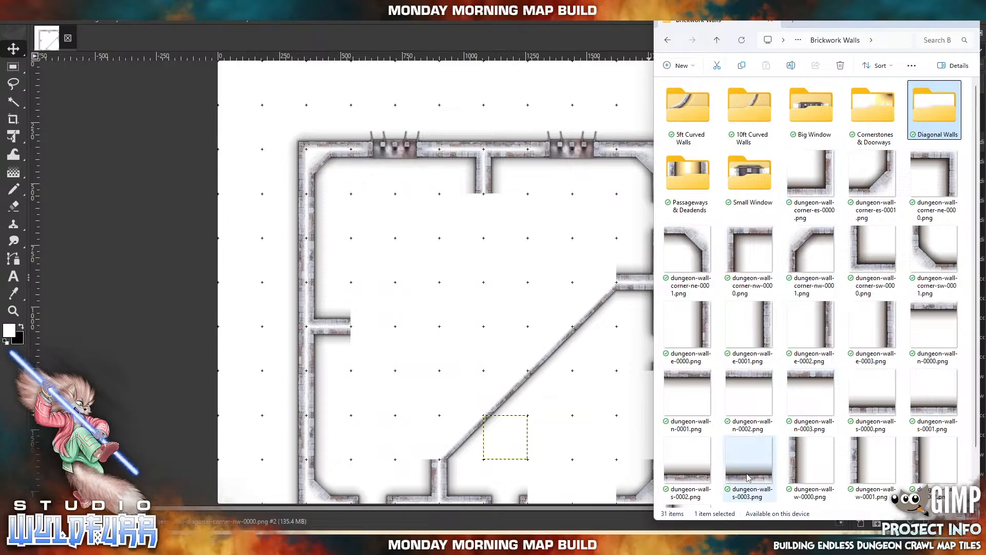
drag(747, 477, 545, 386)
drag(439, 292, 548, 491)
click(565, 539)
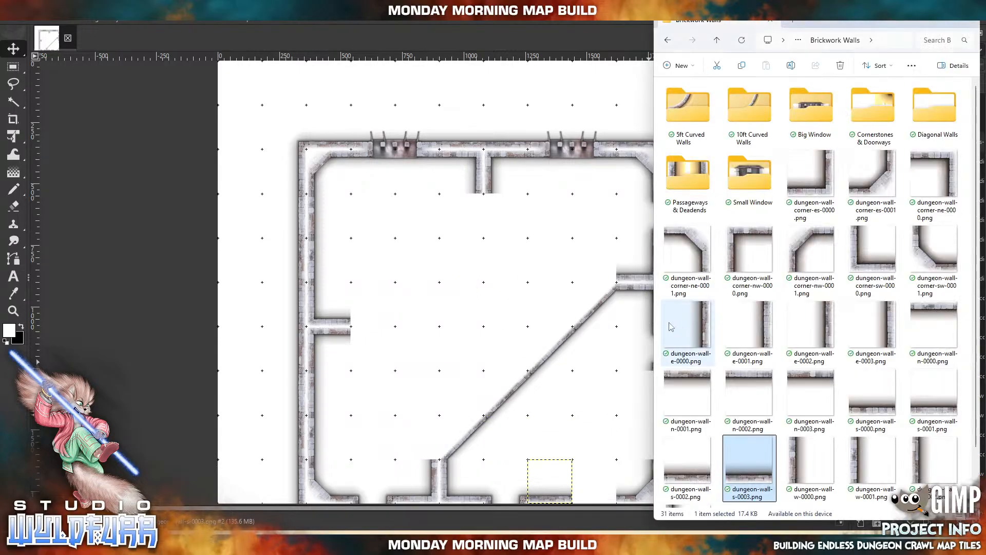
drag(685, 465, 489, 354)
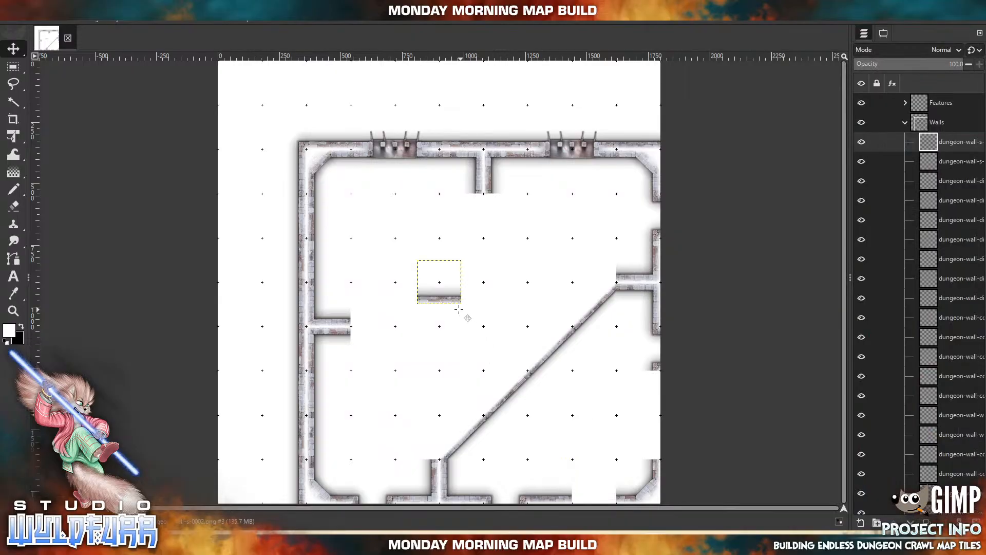
drag(455, 299, 609, 498)
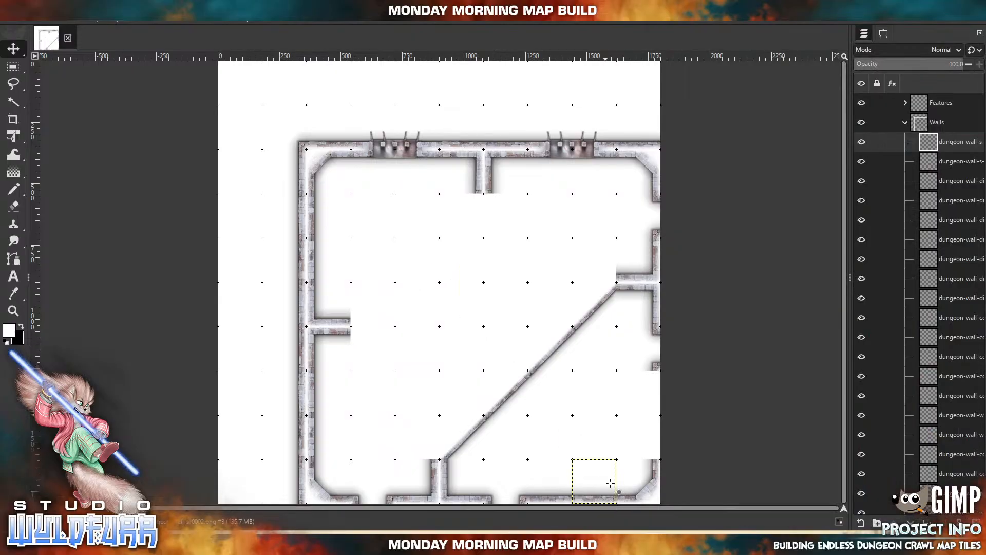
Place dungeon-wall-e-0003.png in the tenth column's eighth row and dungeon-wall-e-0001.png in its ninth row
click(565, 539)
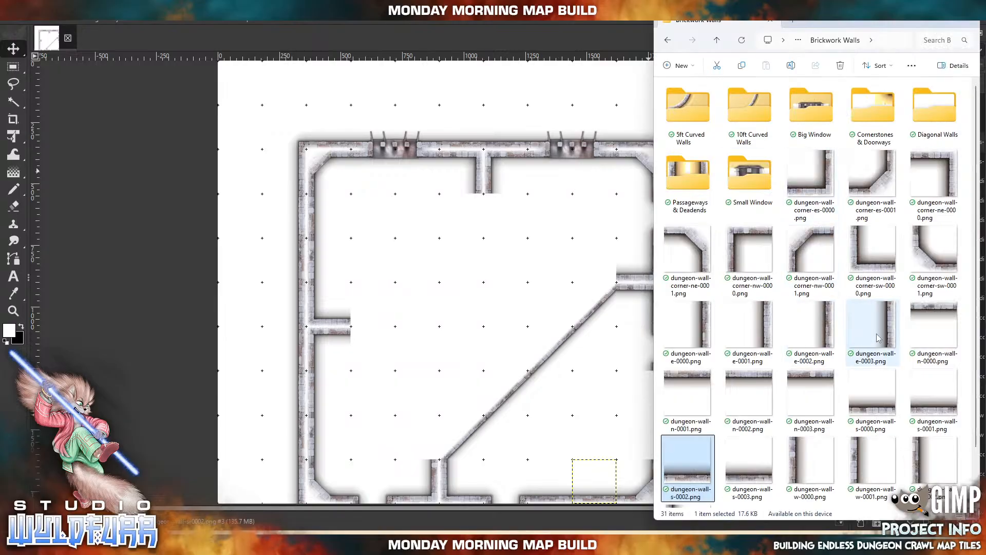
drag(873, 324, 468, 333)
drag(457, 277, 653, 391)
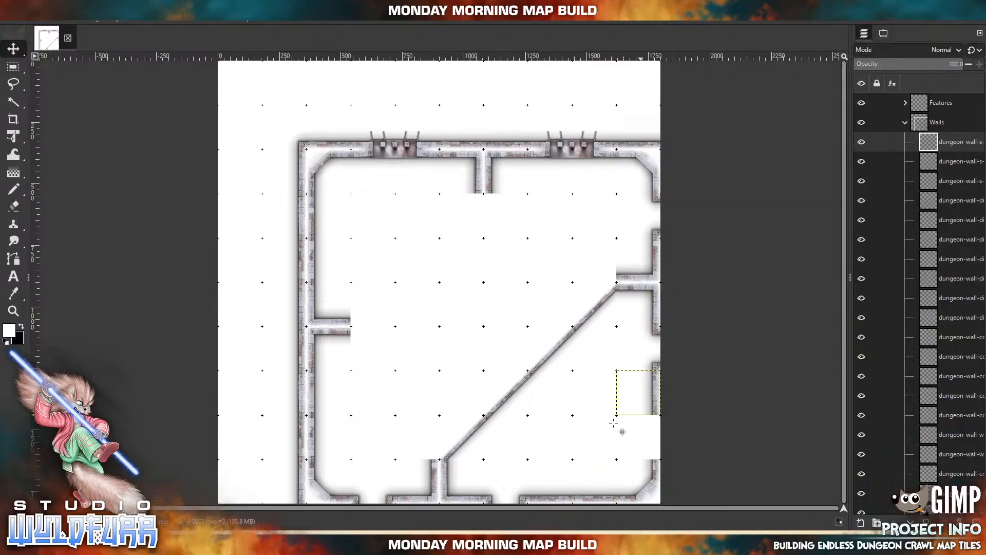
click(541, 534)
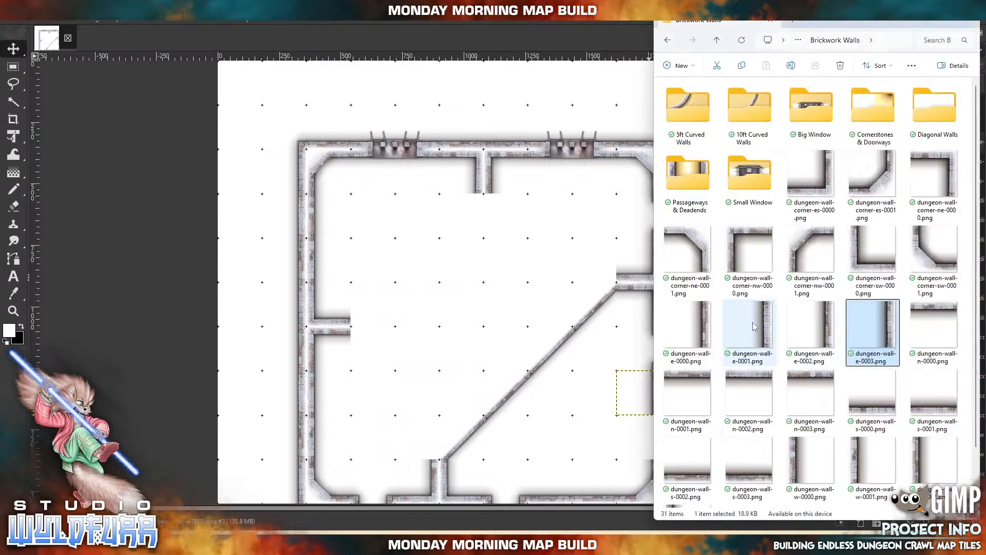
drag(755, 328, 496, 359)
drag(471, 294, 670, 449)
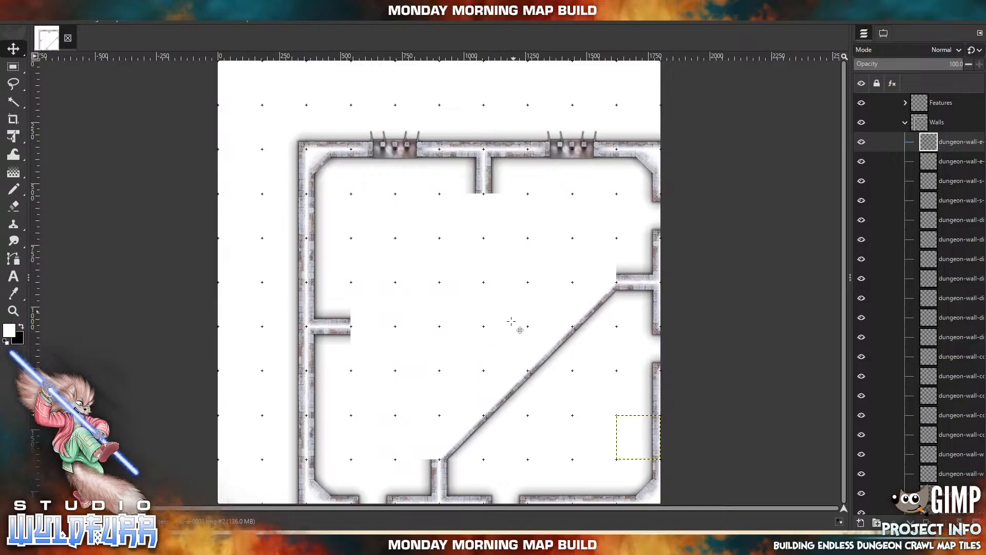
From Brickwork Walls, place dungeon-wall-corner-nw-0001.png in the sixth column's sixth row and dungeon-wall-e-0002.png in the eighth column's sixth row
click(528, 534)
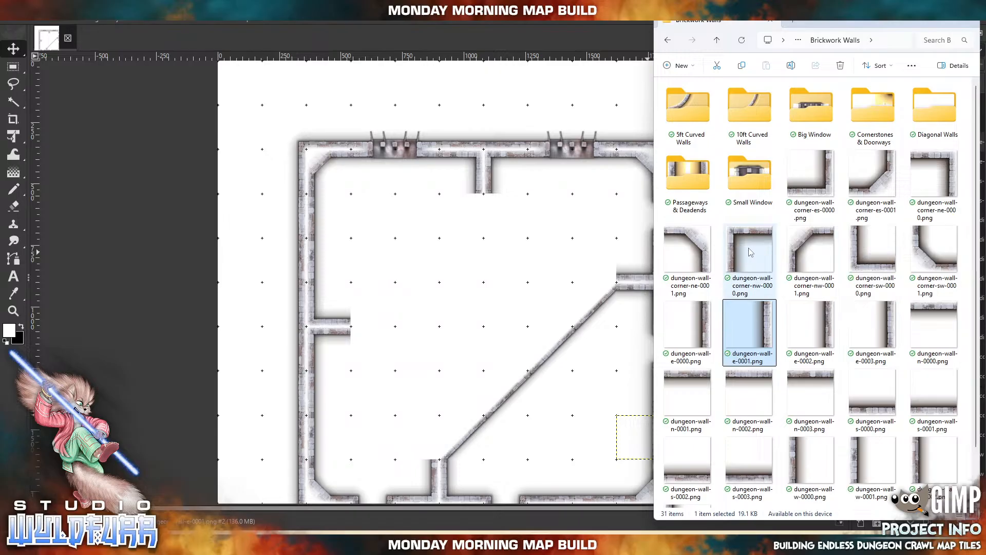
drag(818, 251, 485, 310)
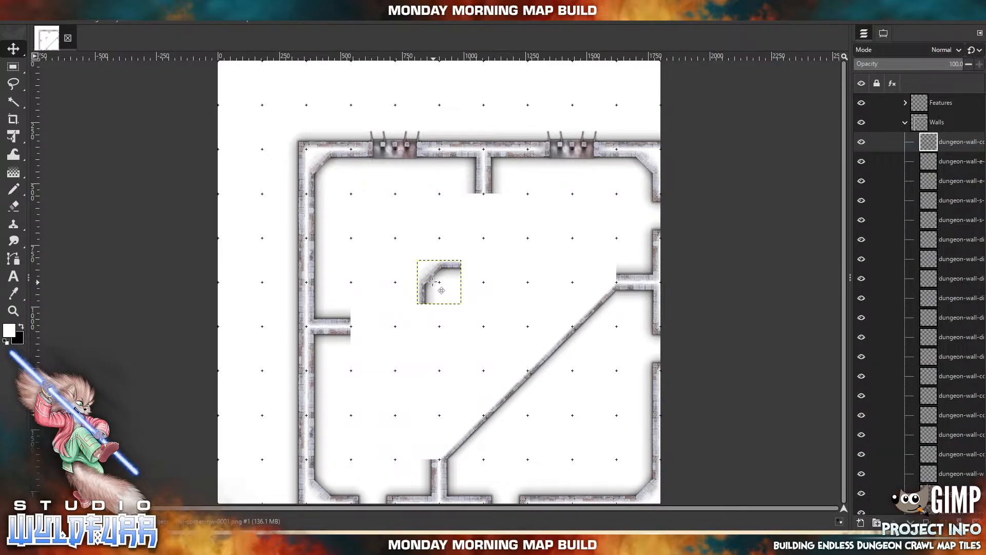
drag(433, 281, 454, 293)
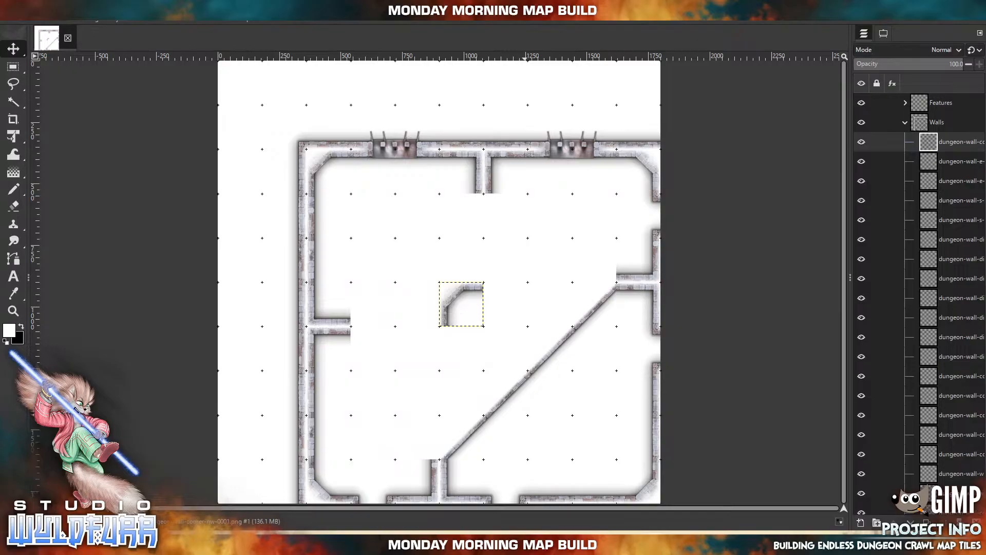
key(alt+Tab)
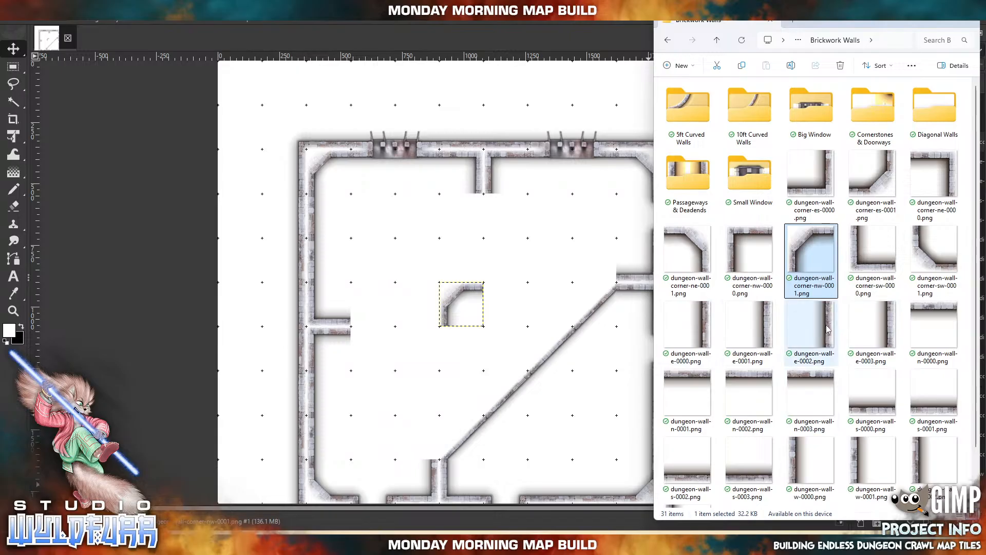
drag(828, 330, 570, 309)
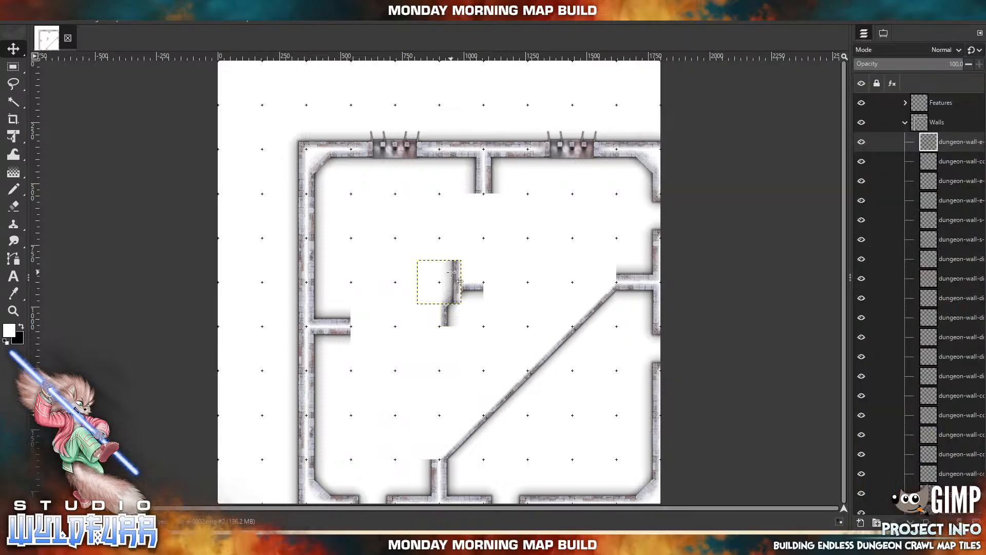
drag(452, 272, 562, 294)
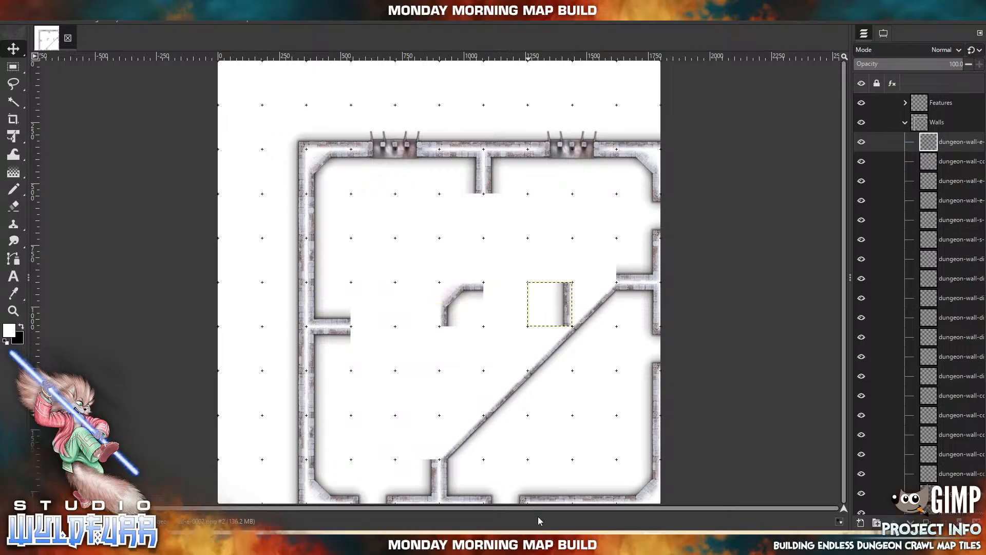
Place dungeon-wall-s-0000.png in the sixth column's eighth row, above the long diagonal wall
click(540, 543)
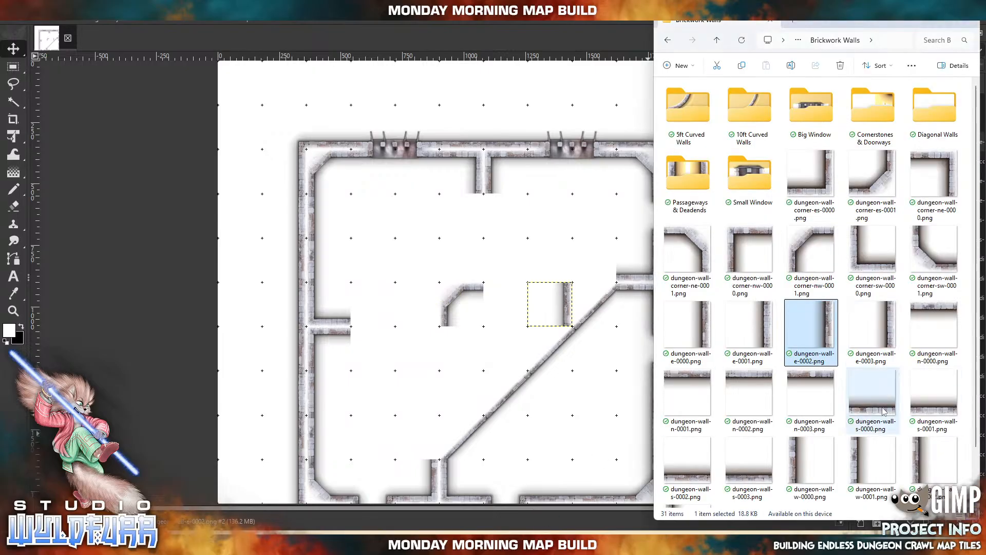
drag(883, 411, 462, 339)
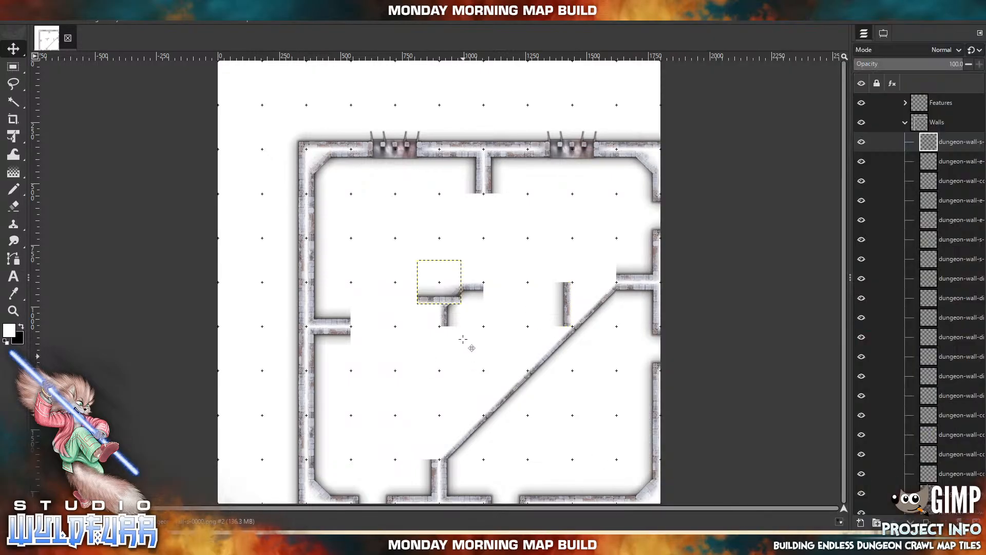
drag(437, 299, 458, 410)
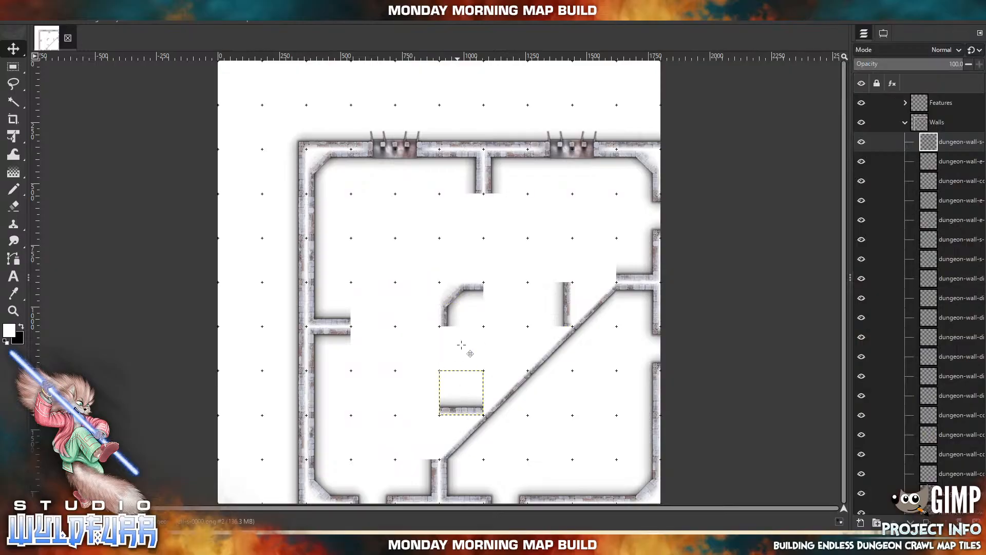
From Diagonal Walls, place dungeon-wall-diagonal-es-0000.png at column seven row eight and dungeon-wall-diagonal-es-0001.png at column eight row seven
click(538, 543)
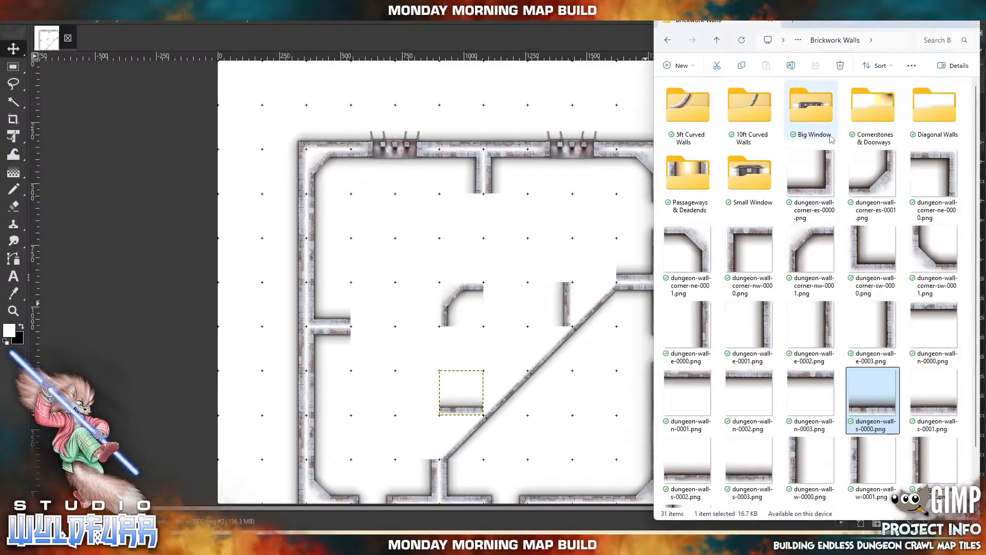
double_click(929, 107)
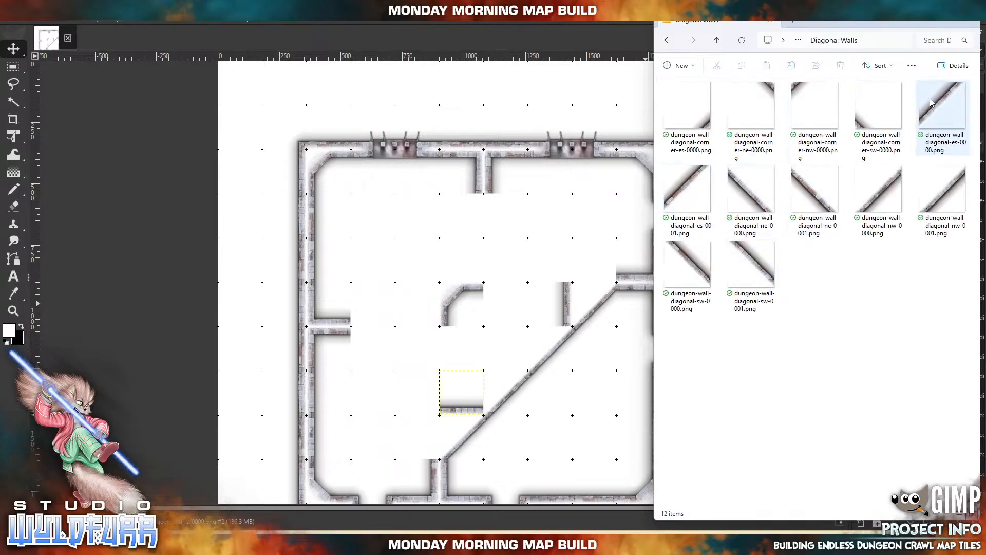
drag(942, 108, 501, 386)
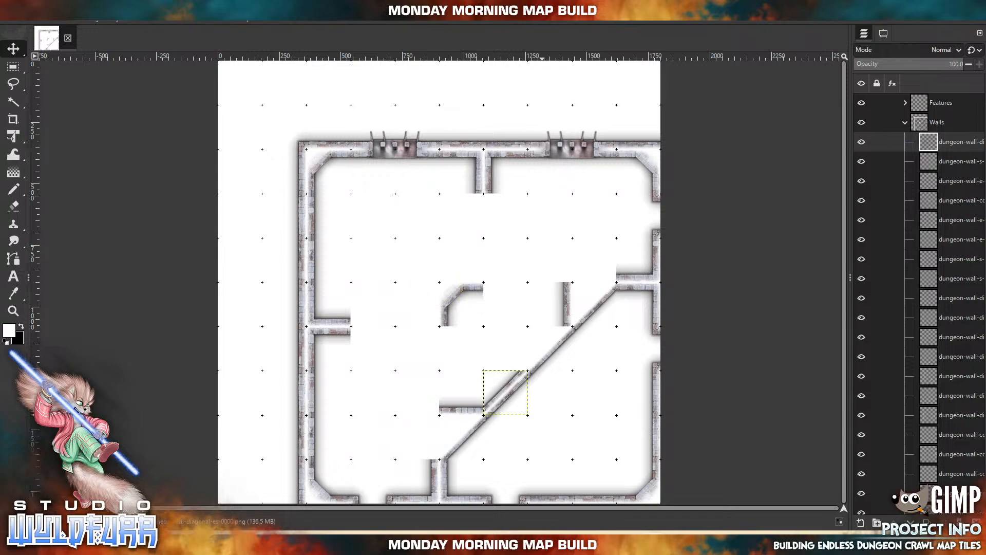
key(alt+Tab)
drag(694, 192, 559, 362)
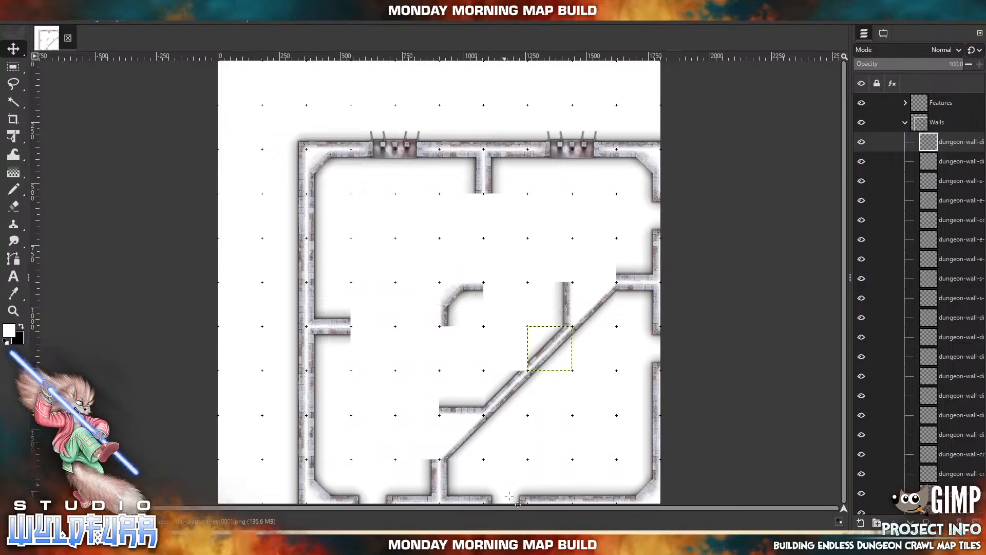
Fill the notch above the diagonal wall at column seven row seven with dungeon-wall-diagonal-corner-es-0000.png
key(alt+Tab)
click(701, 119)
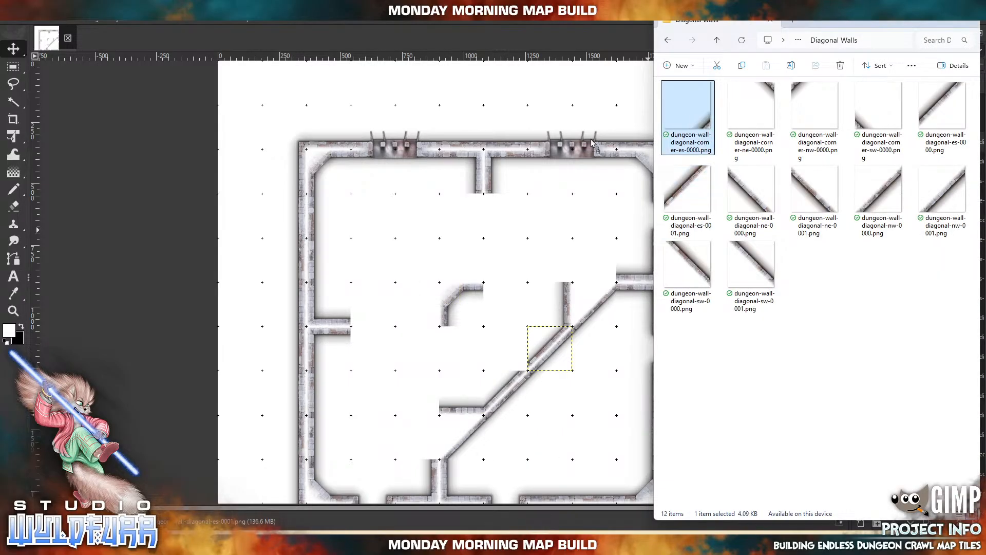
drag(513, 223, 515, 251)
drag(454, 296, 515, 357)
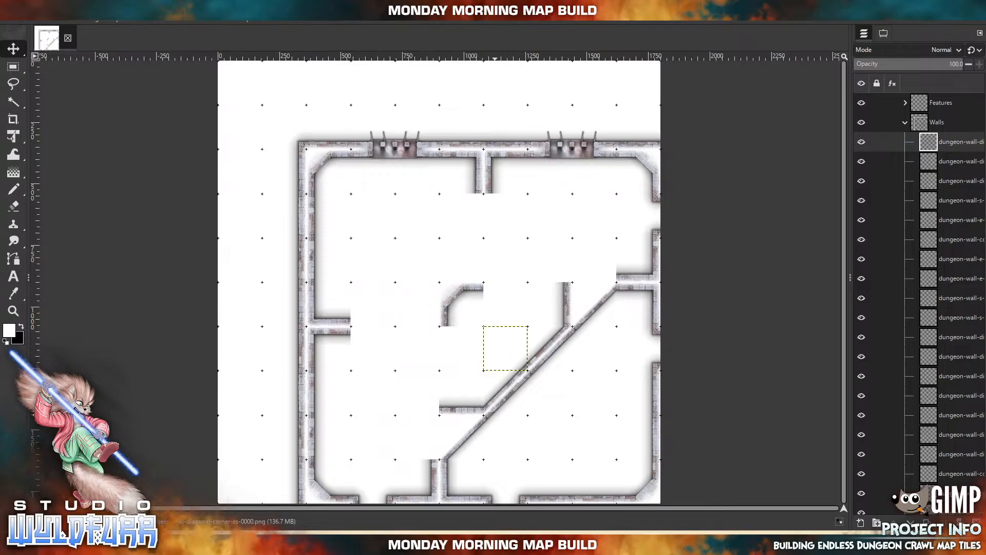
From Brickwork Walls, place dungeon-wall-n-0003.png in the seventh column's sixth row and dungeon-wall-w-0000.png in the sixth column's seventh row
key(alt+Tab)
click(719, 39)
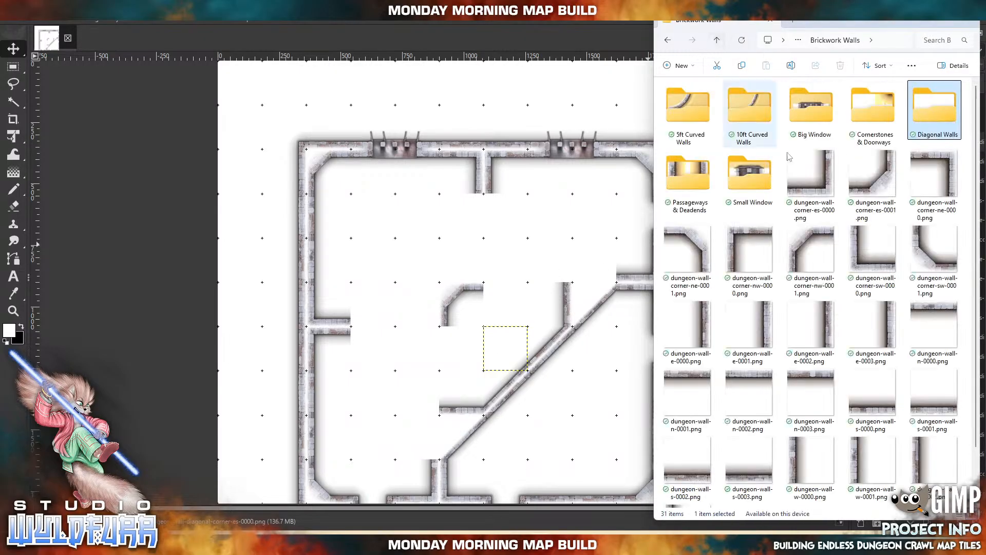
drag(811, 381, 506, 311)
drag(459, 280, 500, 287)
key(alt+Tab)
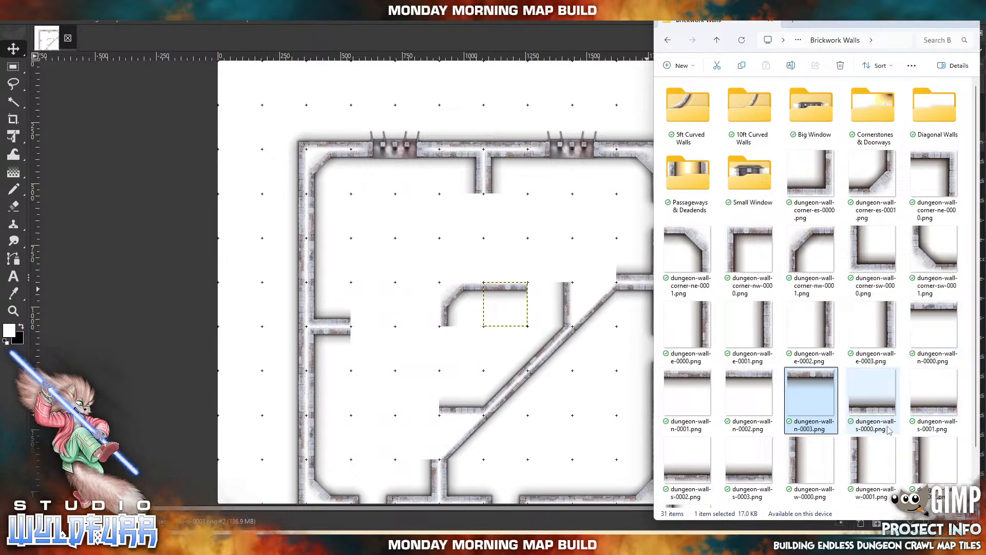
click(811, 460)
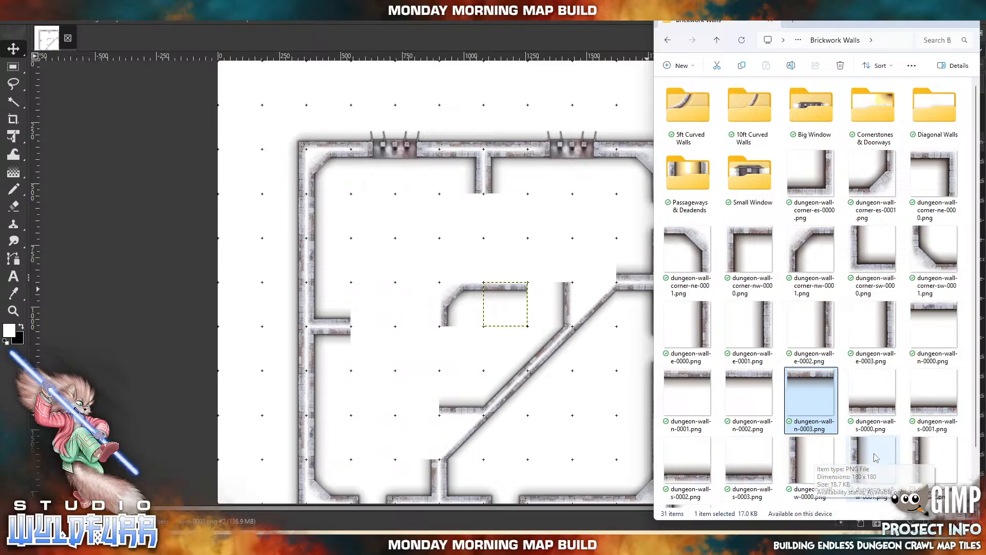
drag(807, 464, 513, 339)
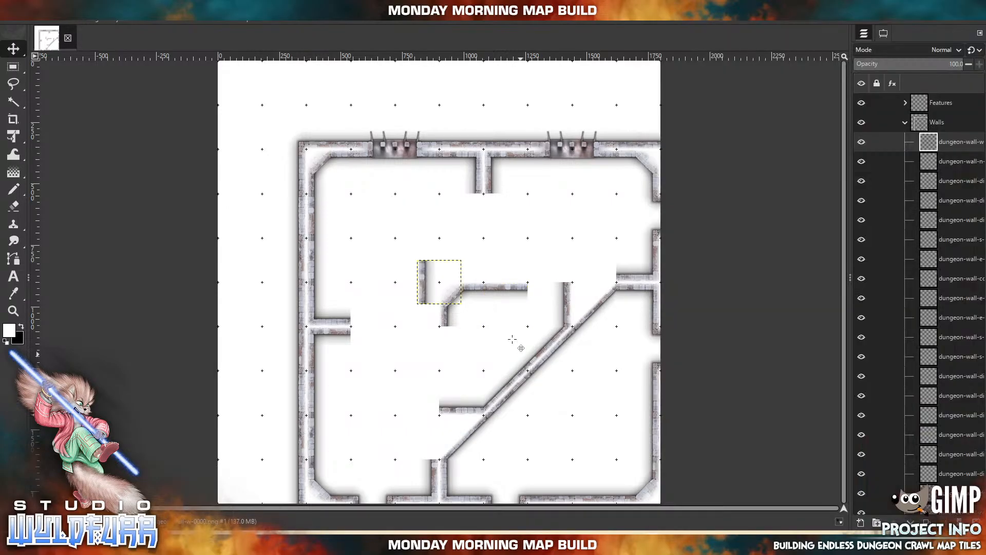
drag(425, 282, 447, 347)
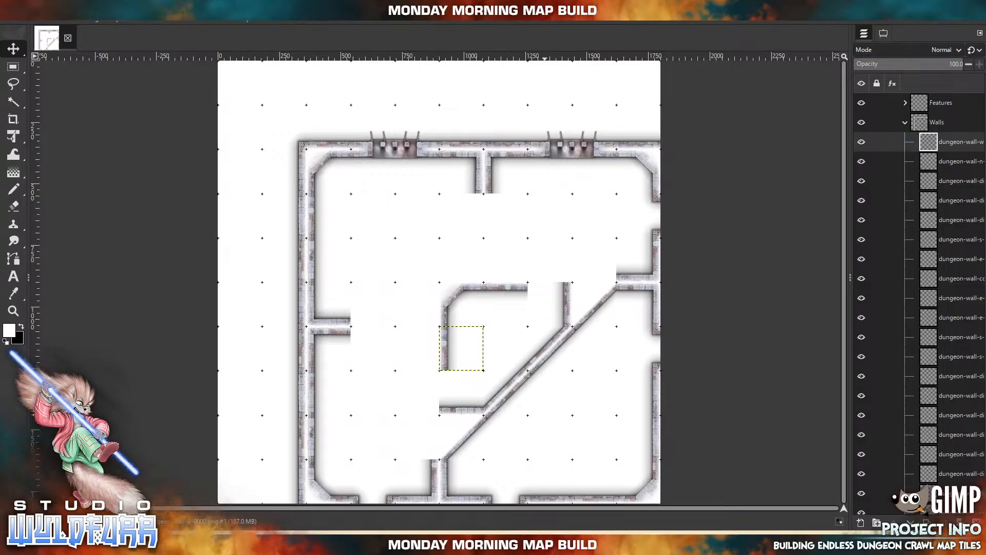
From Diagonal Walls, place dungeon-wall-diagonal-es-0001.png at column six row five and dungeon-wall-diagonal-es-0000.png at column five row six
click(542, 539)
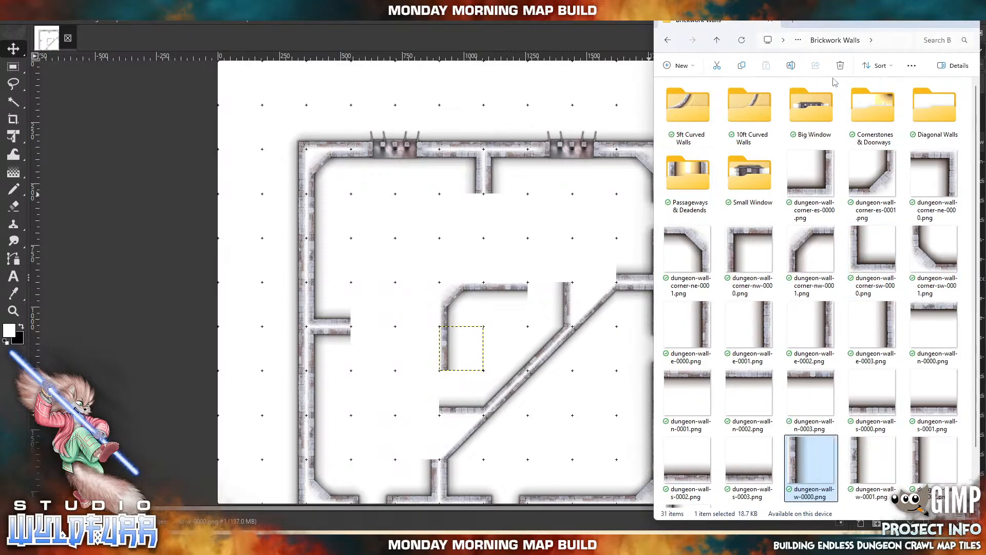
double_click(916, 117)
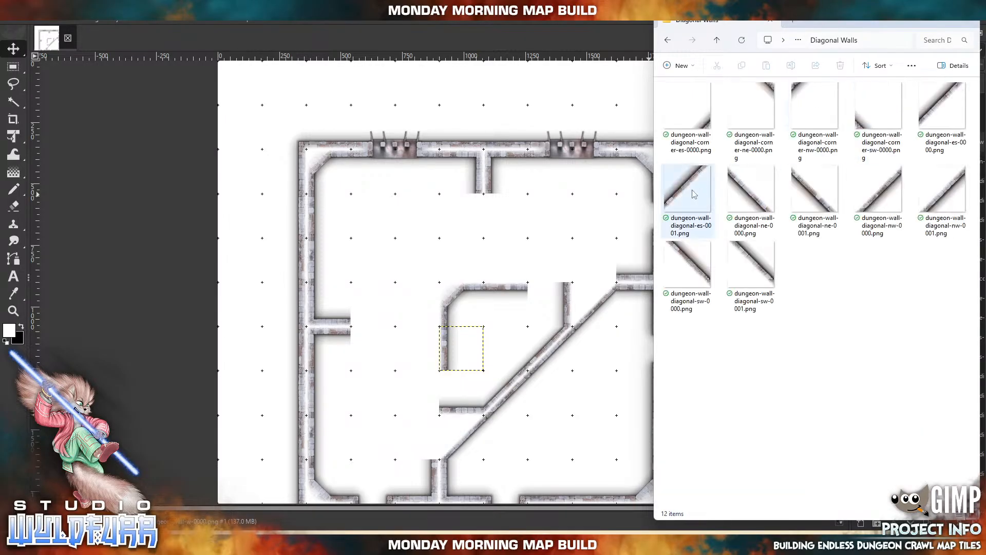
drag(693, 193, 459, 258)
click(557, 543)
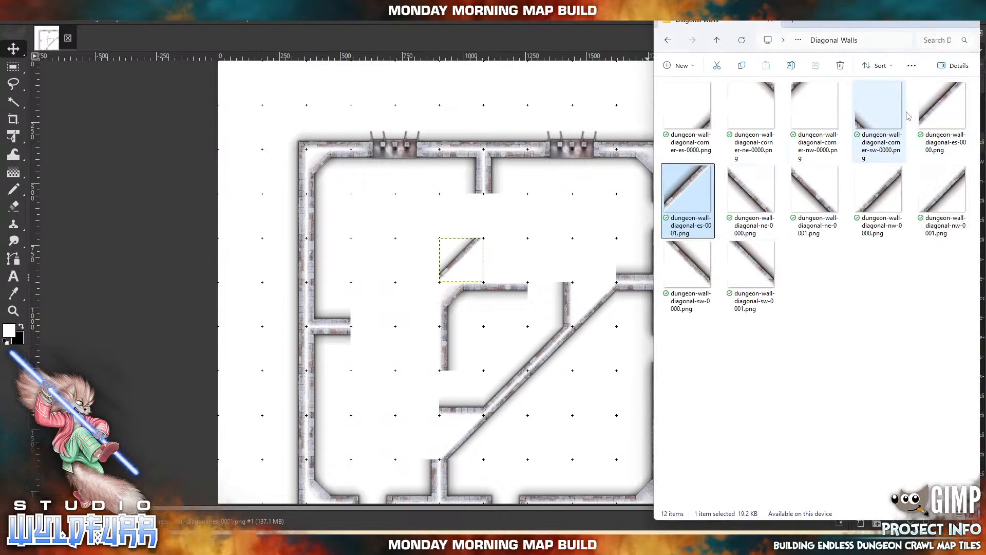
drag(940, 103, 412, 311)
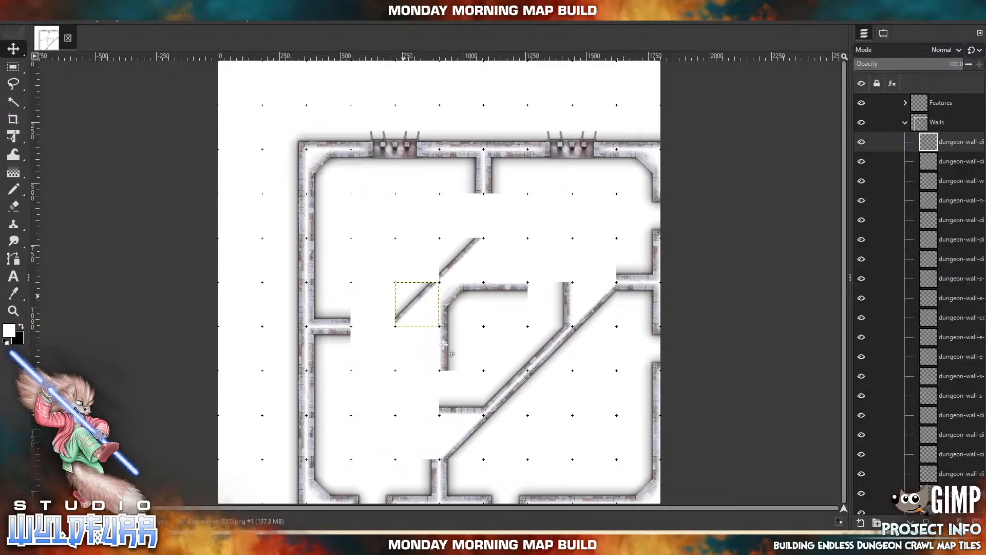
Fill the notch above the new diagonal at column five row five with dungeon-wall-diagonal-corner-es-0000.png
key(alt+Tab)
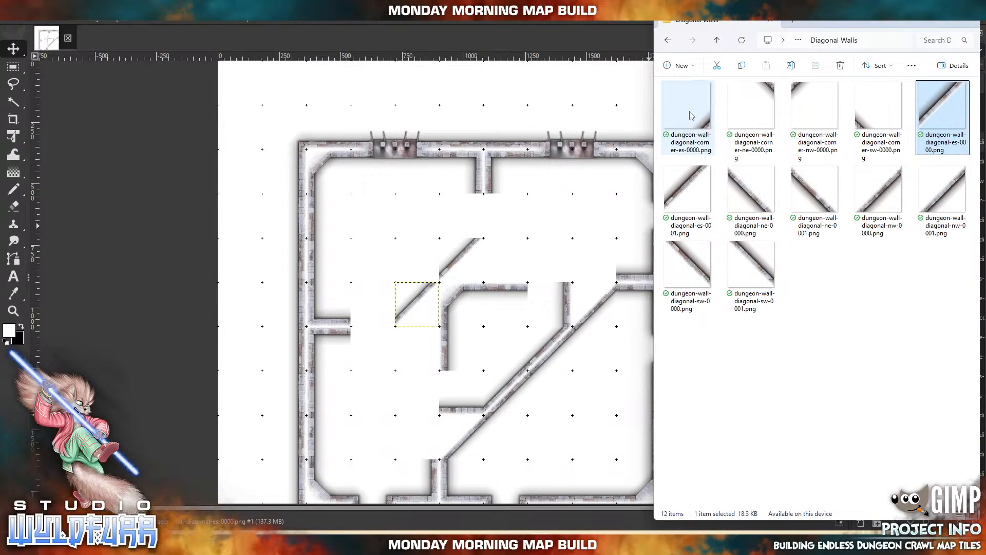
drag(692, 116, 383, 206)
drag(448, 289, 426, 271)
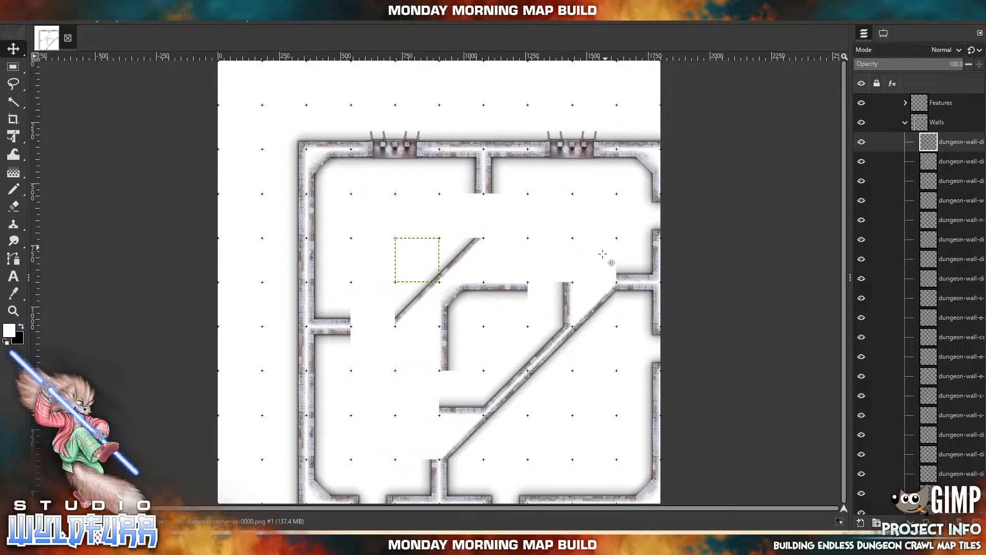
From 5ft Curved Walls, place 5ft-curved-walls-inner-sw.png at column seven row five and 5ft-curved-walls-inner-ne.png at column five row seven
key(alt+Tab)
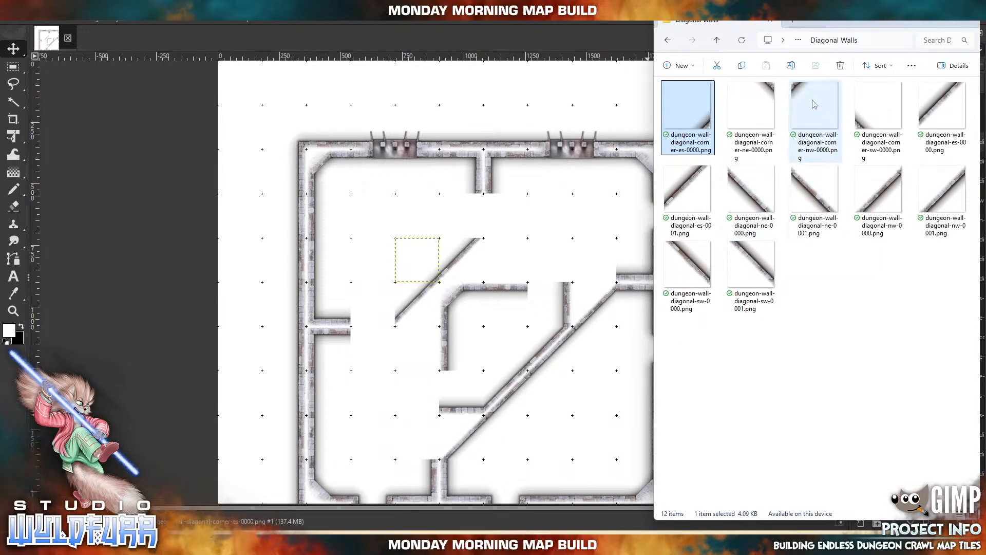
click(717, 41)
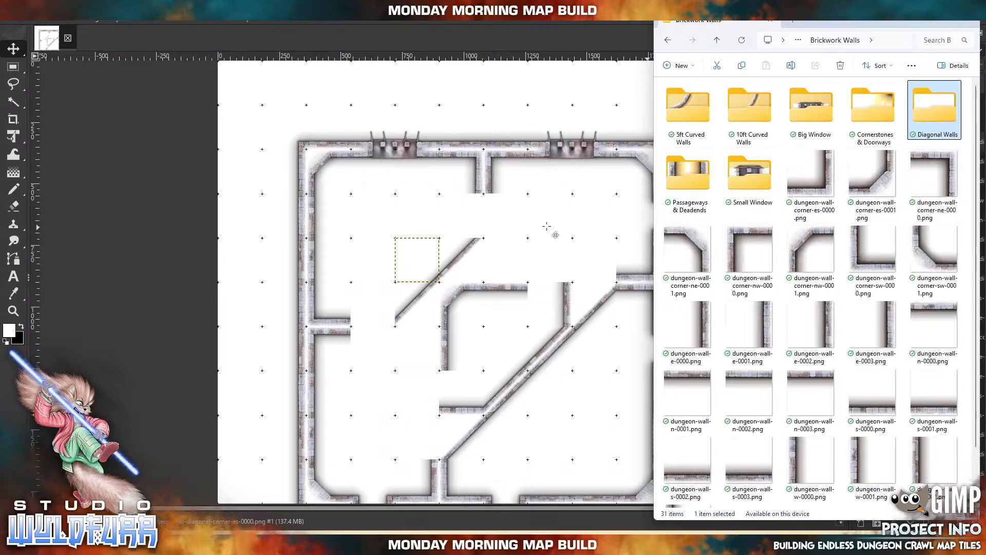
double_click(687, 107)
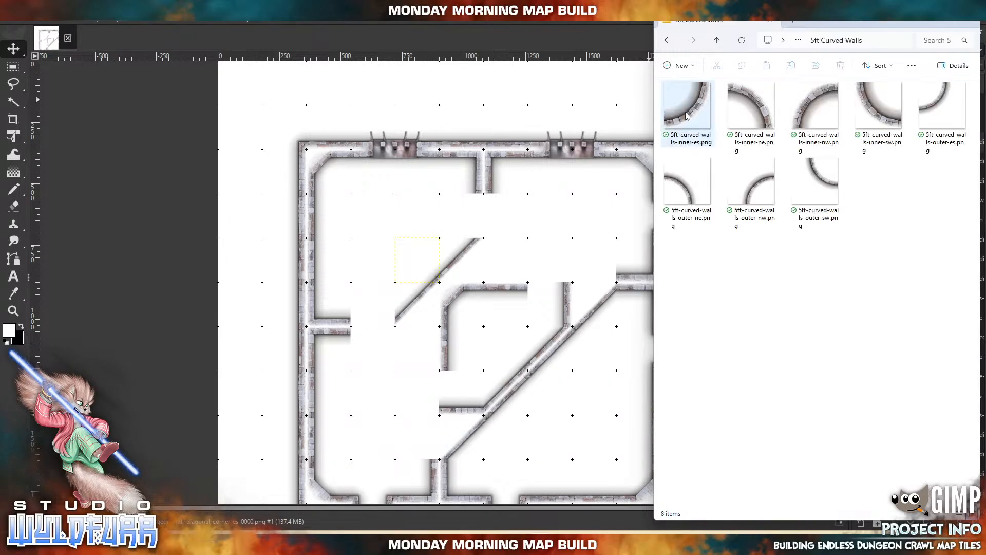
click(873, 109)
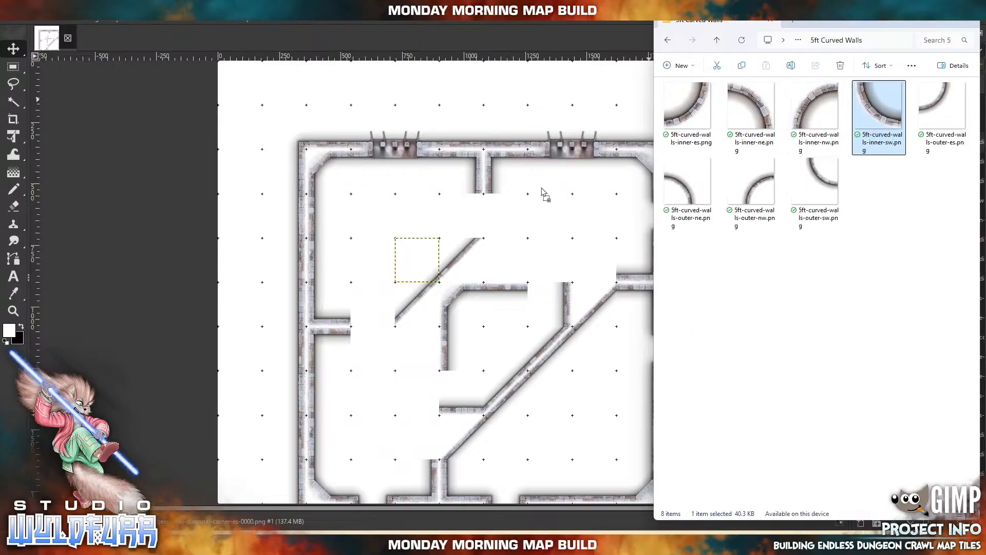
drag(443, 210, 435, 213)
drag(440, 295, 496, 281)
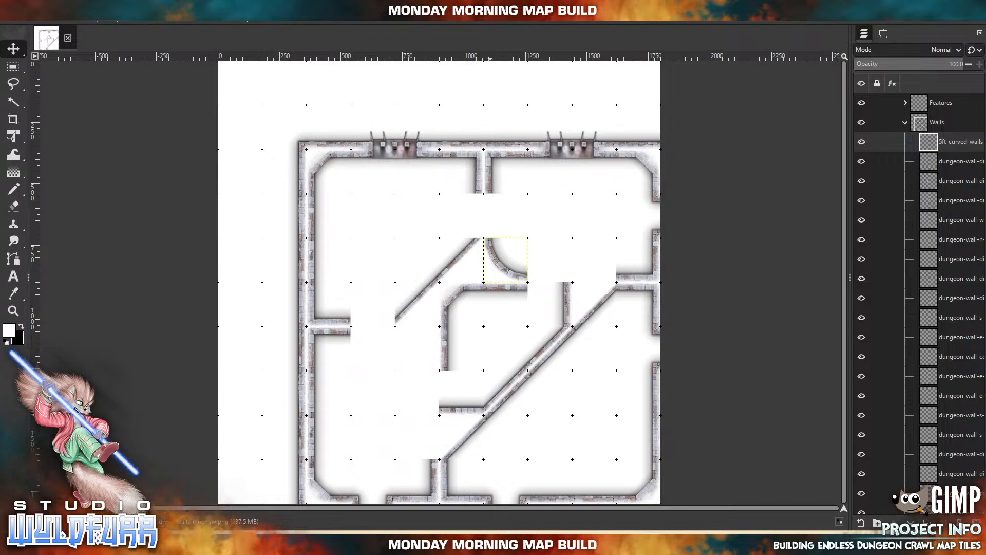
key(alt+Tab)
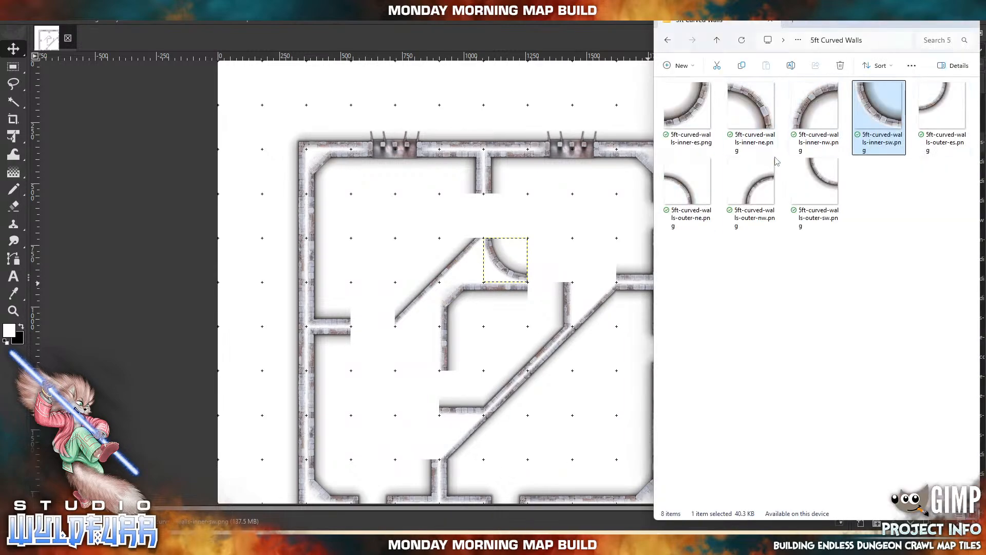
drag(760, 108, 387, 243)
drag(444, 271, 424, 344)
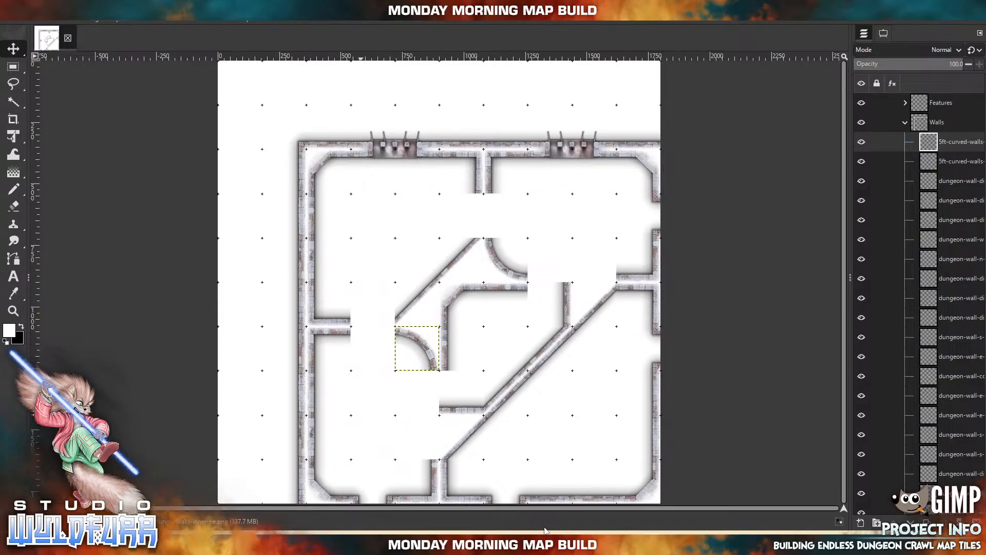
From Brickwork Walls, place dungeon-wall-e-0000.png at column five row nine and dungeon-wall-s-0003.png at column nine row five
key(alt+Tab)
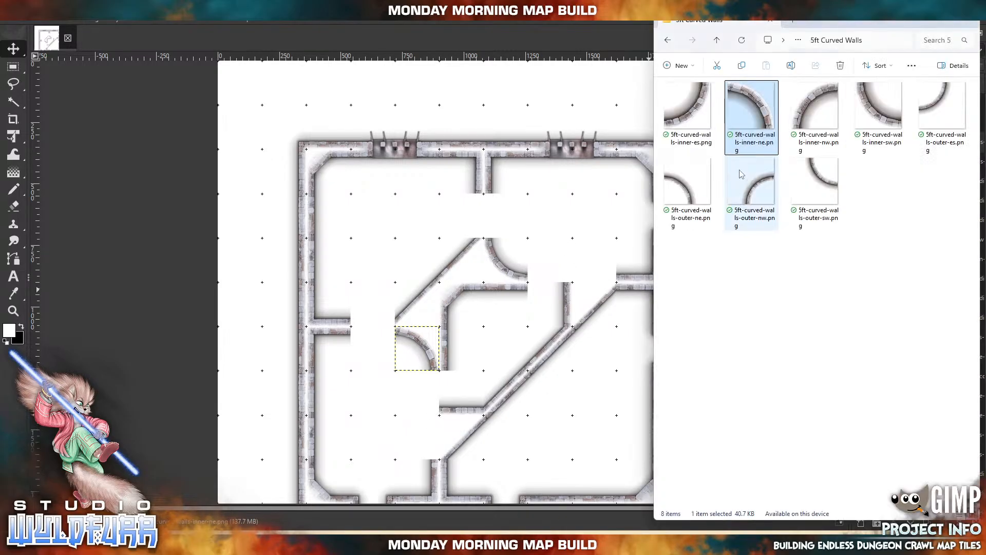
click(717, 40)
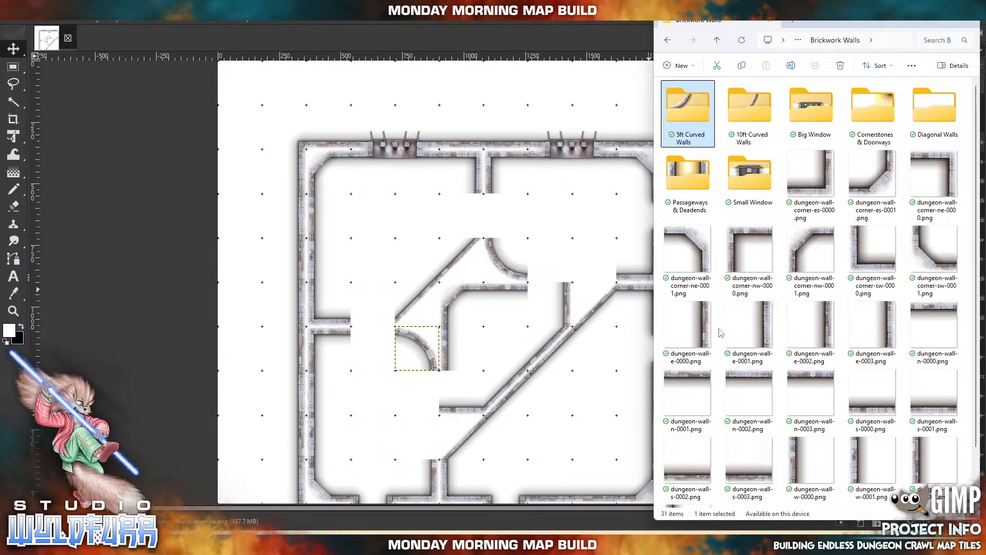
drag(702, 334, 406, 365)
drag(385, 437, 461, 452)
key(alt+Tab)
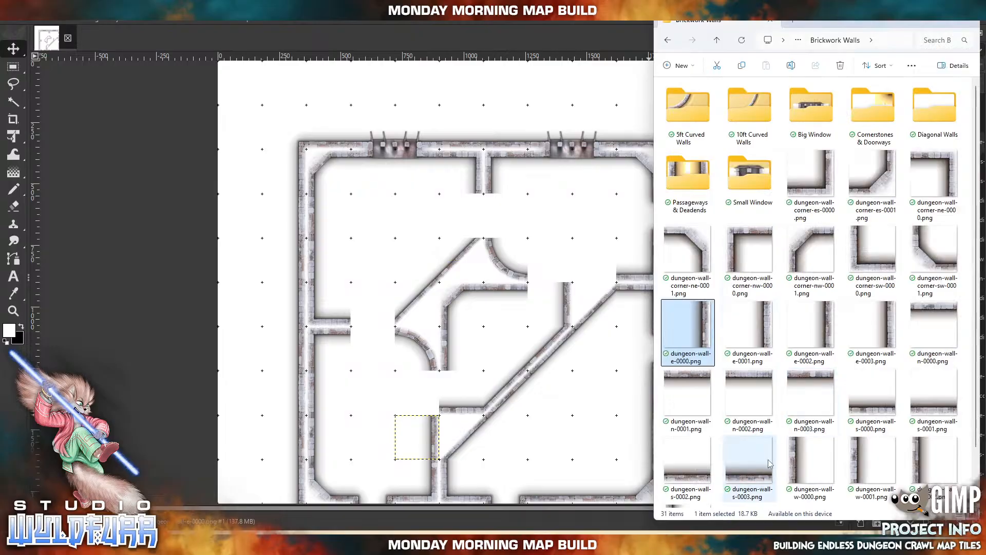
scroll(730, 447, down, 1)
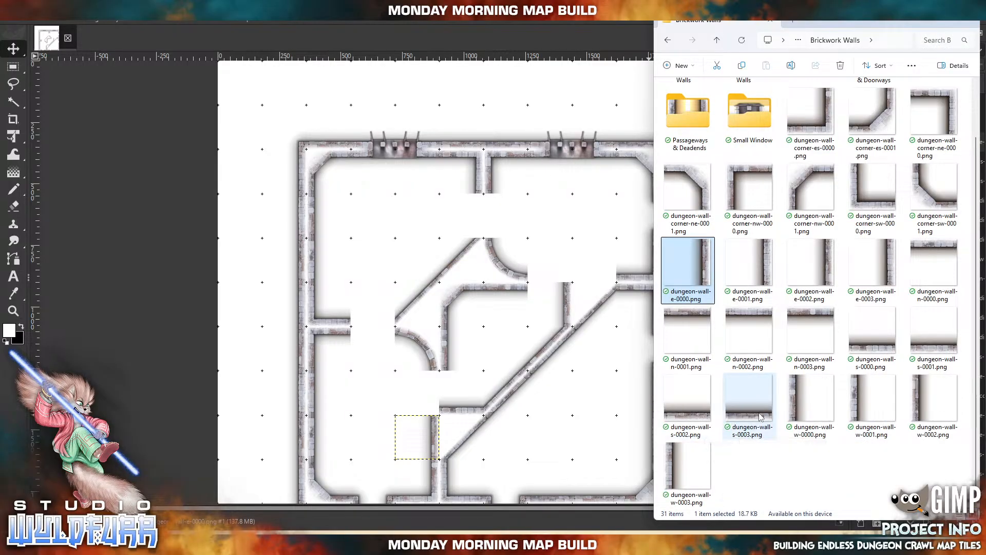
drag(753, 419, 499, 265)
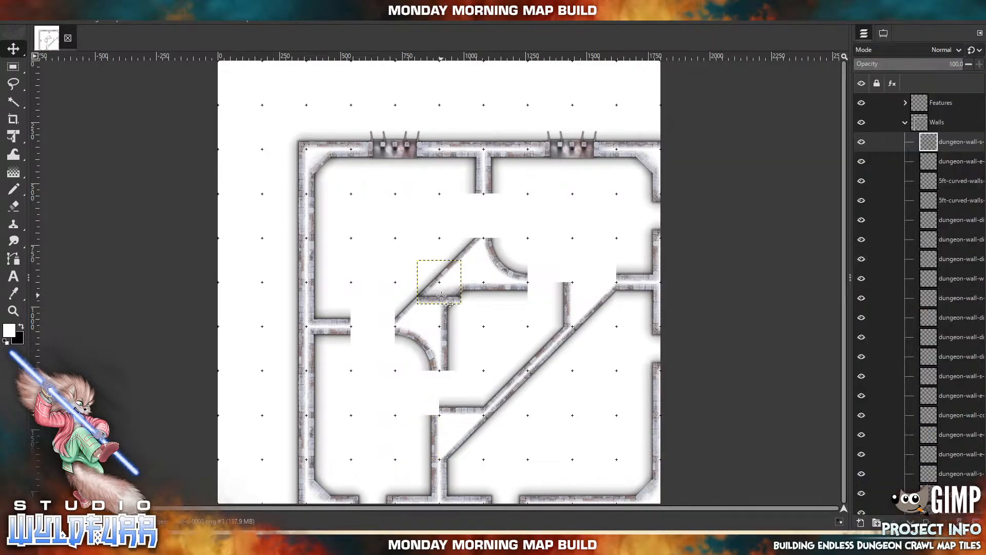
drag(442, 296, 560, 271)
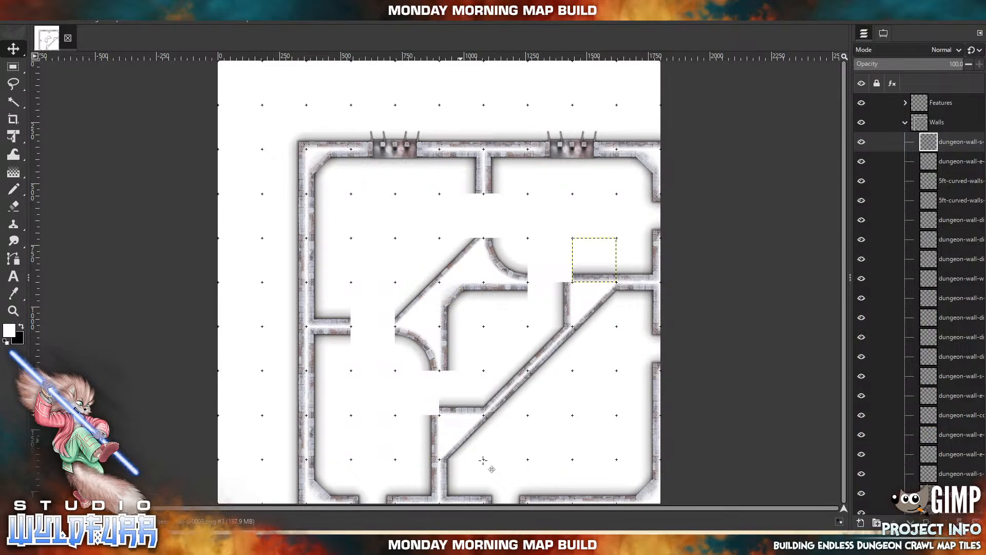
From Cornerstones & Doorways, place dungeon-doorways-s-0000.png at column eight row five and dungeon-cornerstone-nw-0000.png directly below it at row six
key(alt+Tab)
scroll(805, 245, up, 1)
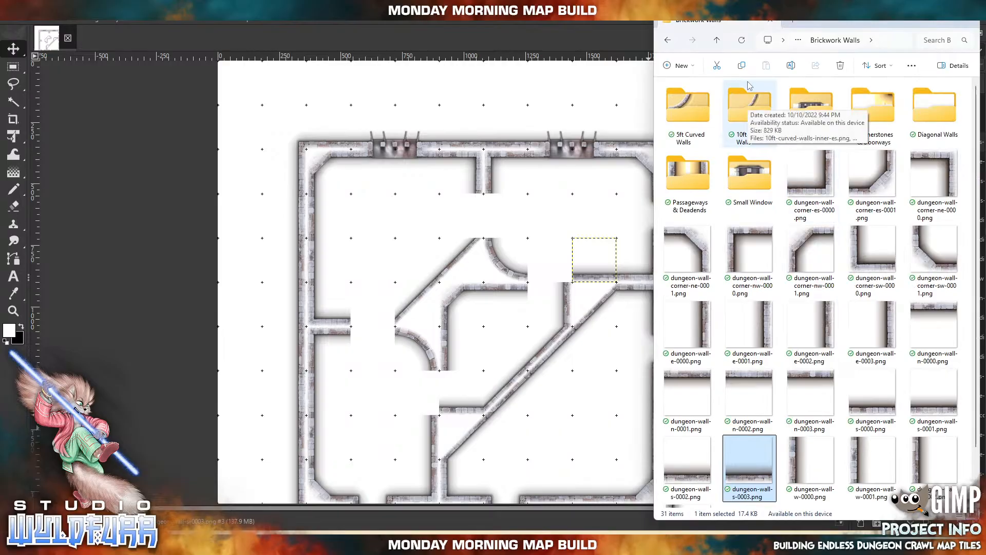
double_click(870, 114)
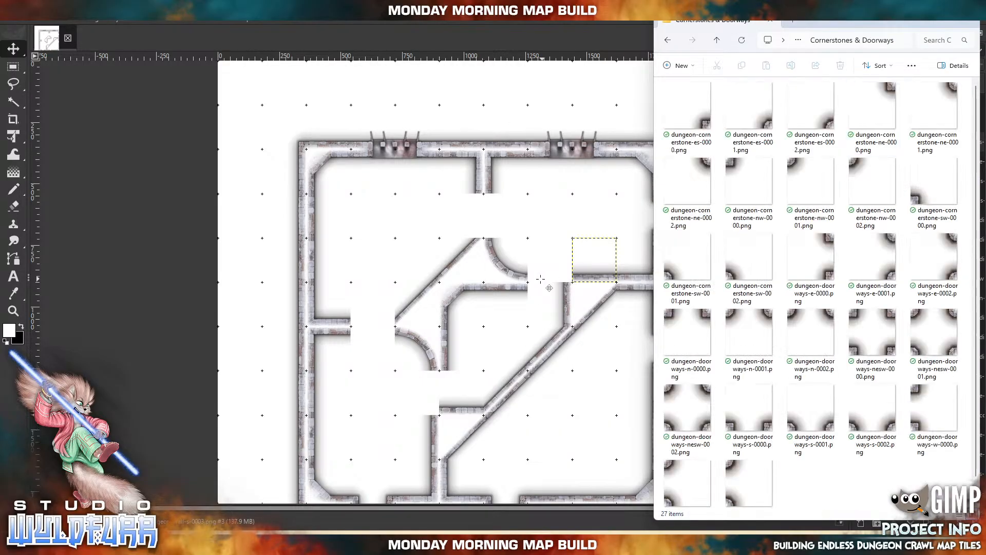
drag(743, 417, 548, 213)
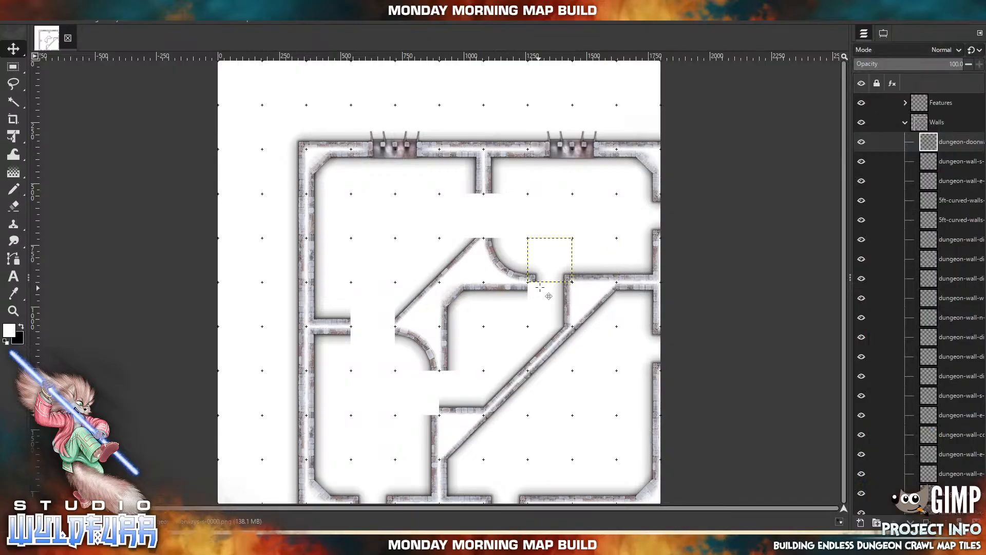
key(alt+Tab)
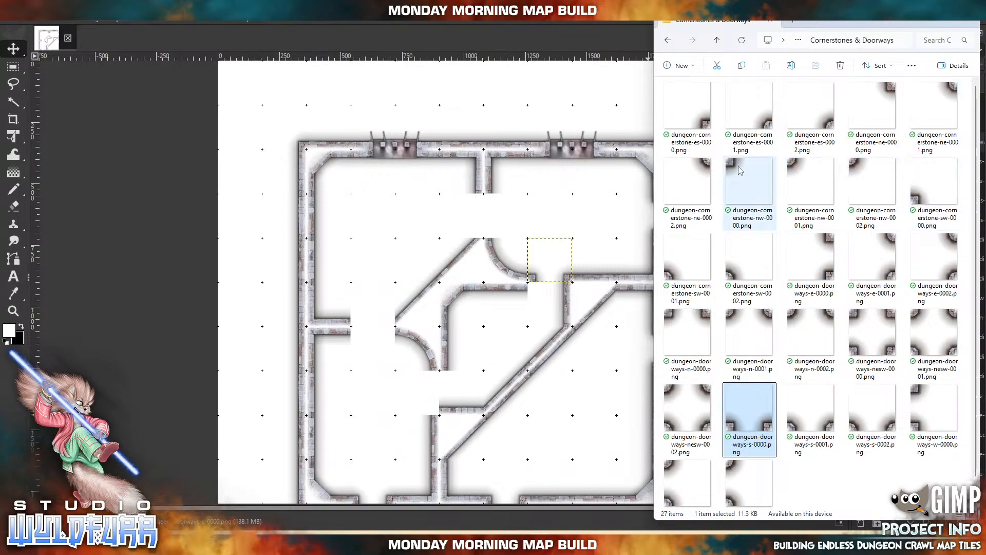
drag(739, 170, 485, 218)
drag(439, 280, 565, 312)
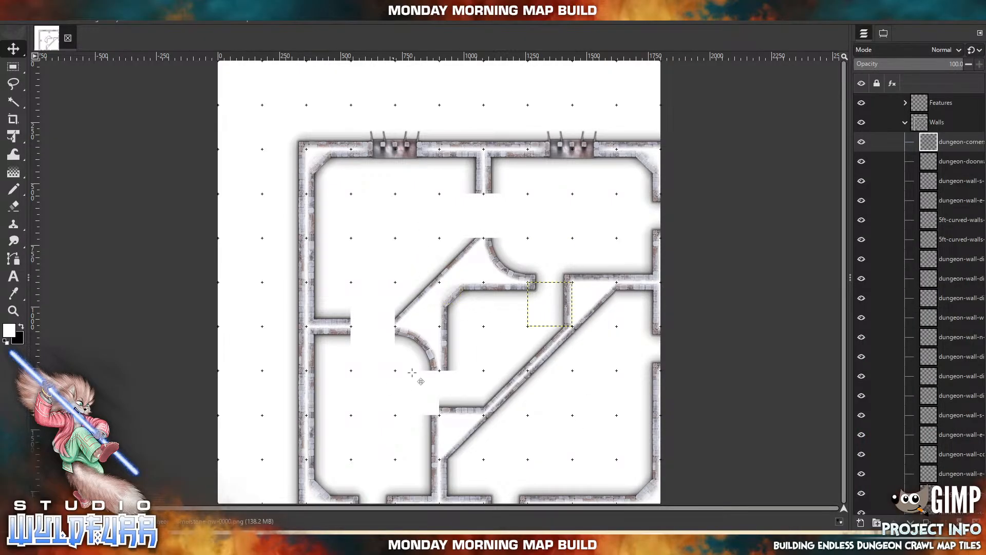
Place dungeon-doorways-e-0000.png at column five row eight and dungeon-cornerstone-nw-0000.png beside it at column six row eight
key(alt+Tab)
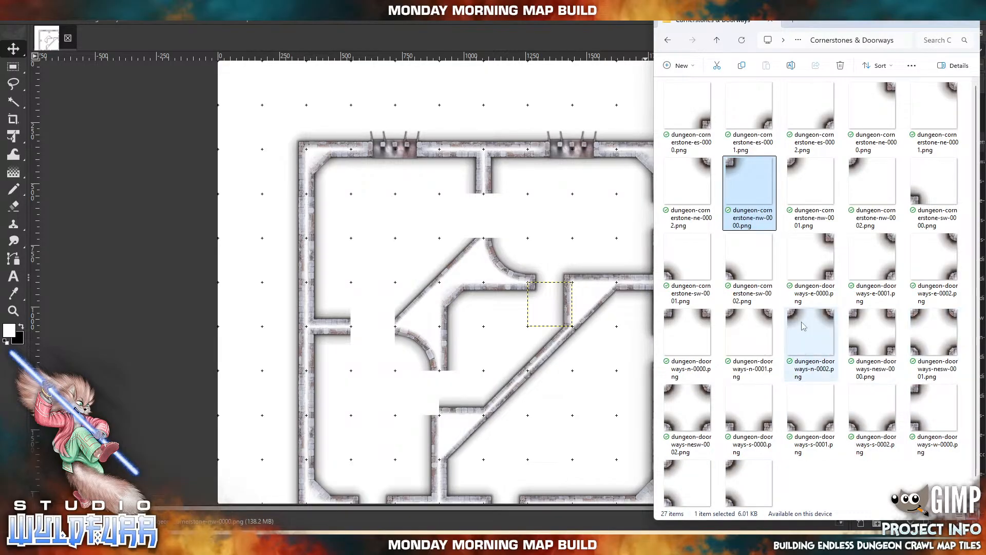
click(831, 253)
drag(830, 253, 522, 325)
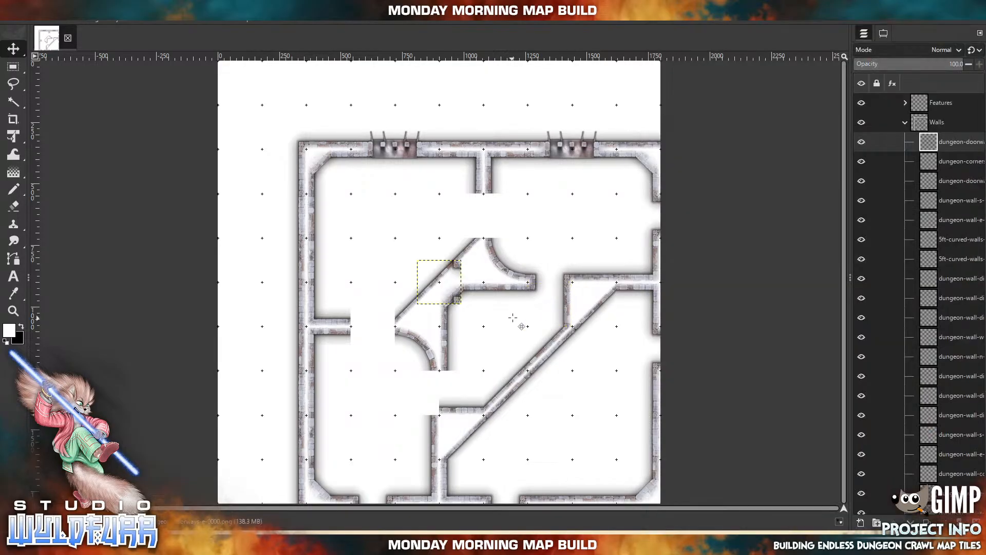
drag(448, 273, 426, 384)
click(542, 532)
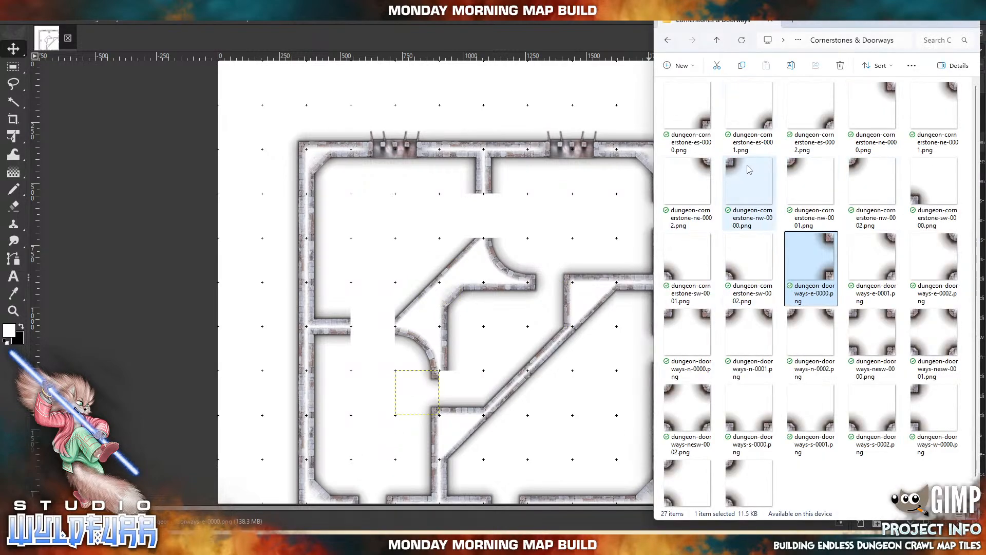
click(748, 184)
drag(515, 352, 514, 352)
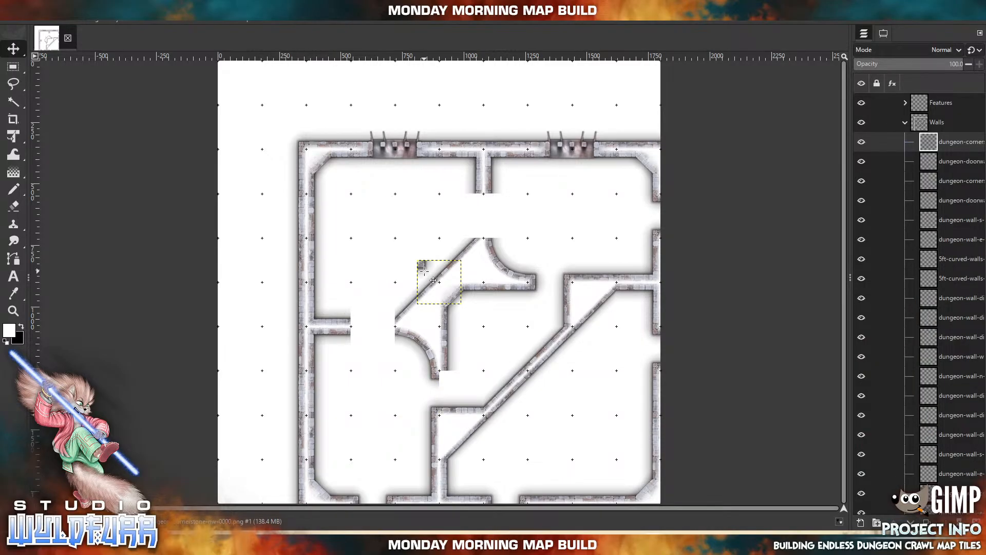
drag(433, 279, 453, 380)
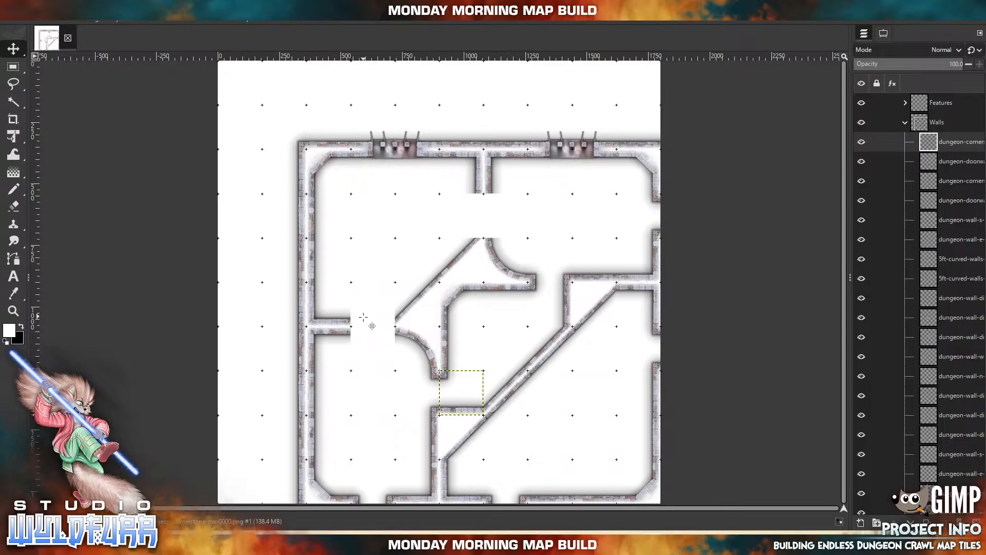
Frame the doorway in the fourth column with dungeon-doorways-s-0000.png at row six and dungeon-doorways-n-0000.png at row seven
click(557, 543)
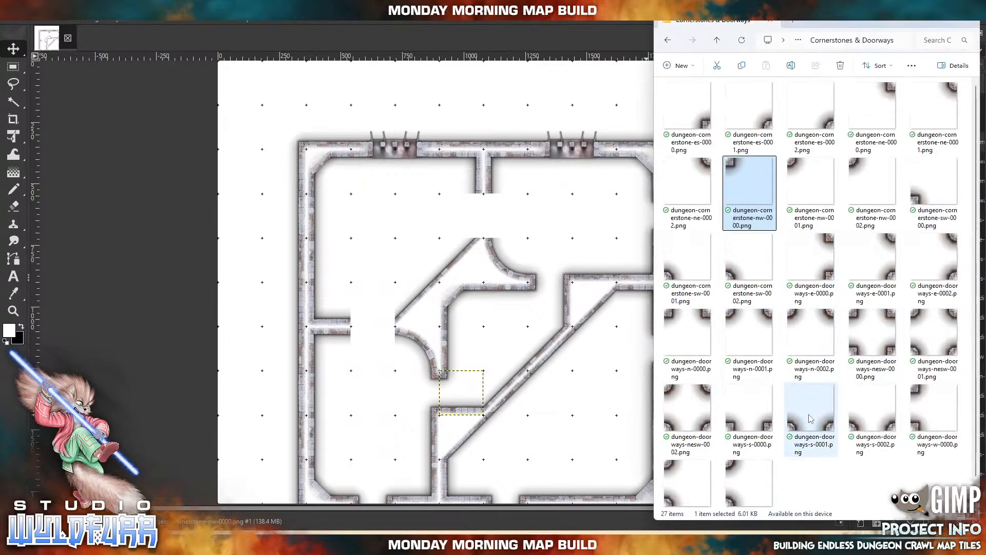
drag(750, 411, 418, 262)
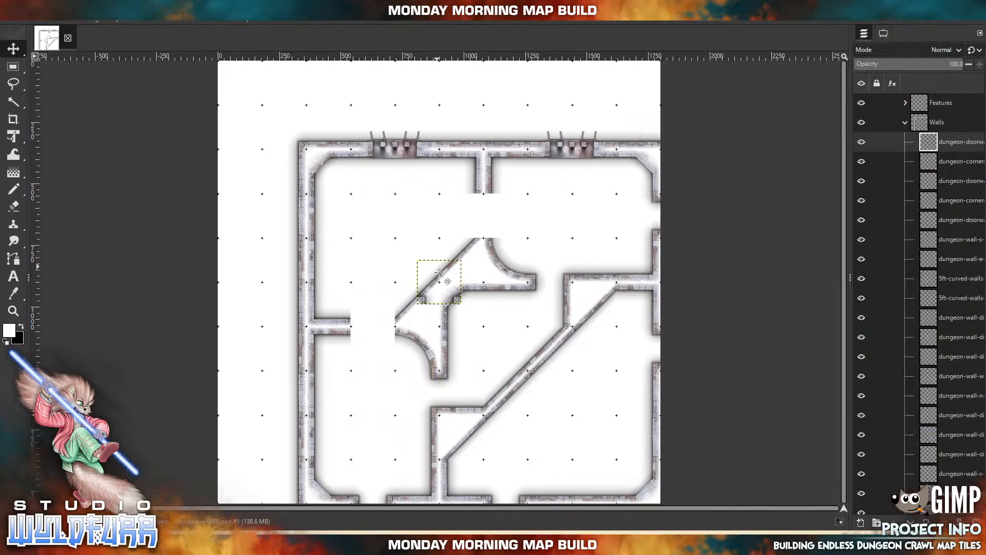
drag(433, 297, 367, 319)
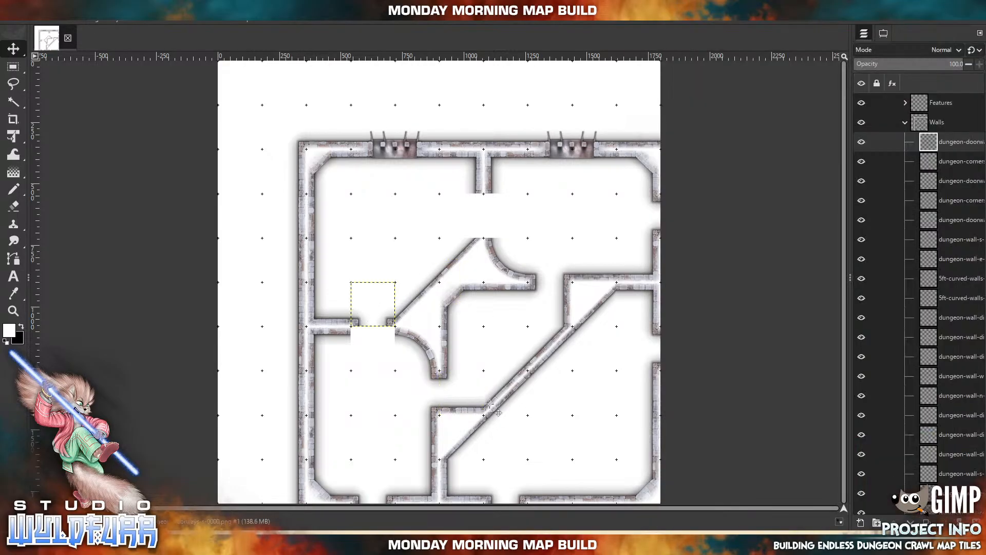
click(535, 540)
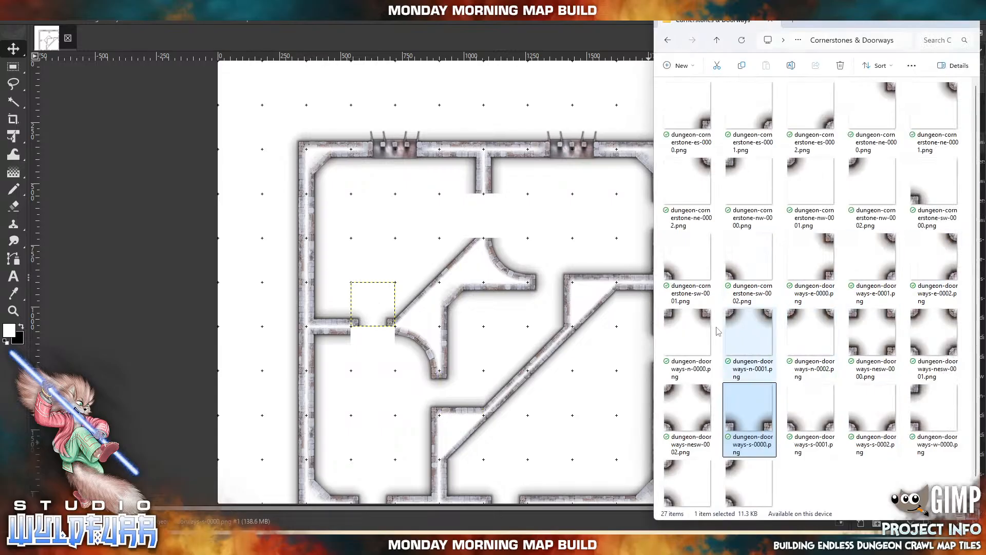
drag(671, 323, 341, 367)
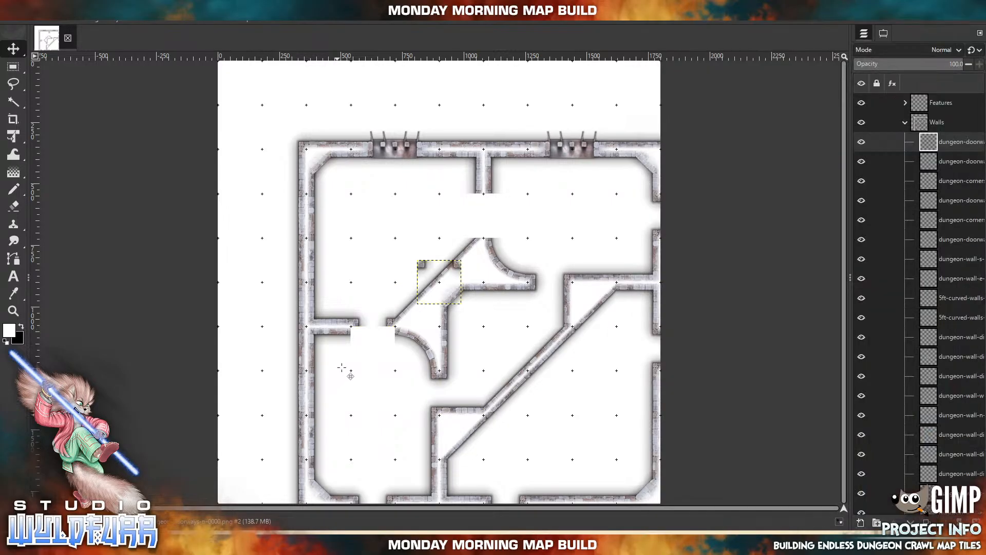
drag(425, 272, 356, 340)
Frame the doorway in the fourth row with dungeon-doorways-e-0000.png at column six and dungeon-doorways-w-0000.png at column seven
key(alt+Tab)
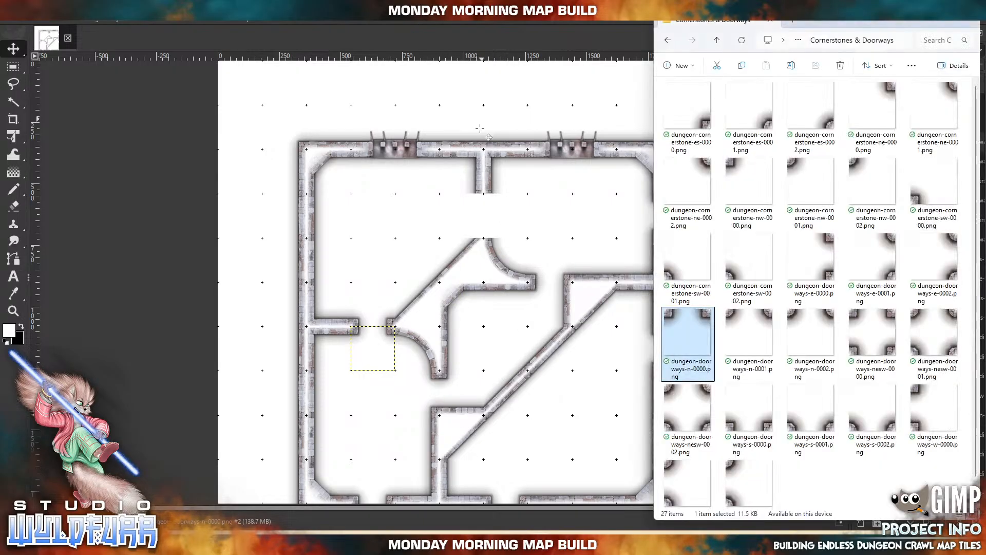
drag(828, 250, 560, 234)
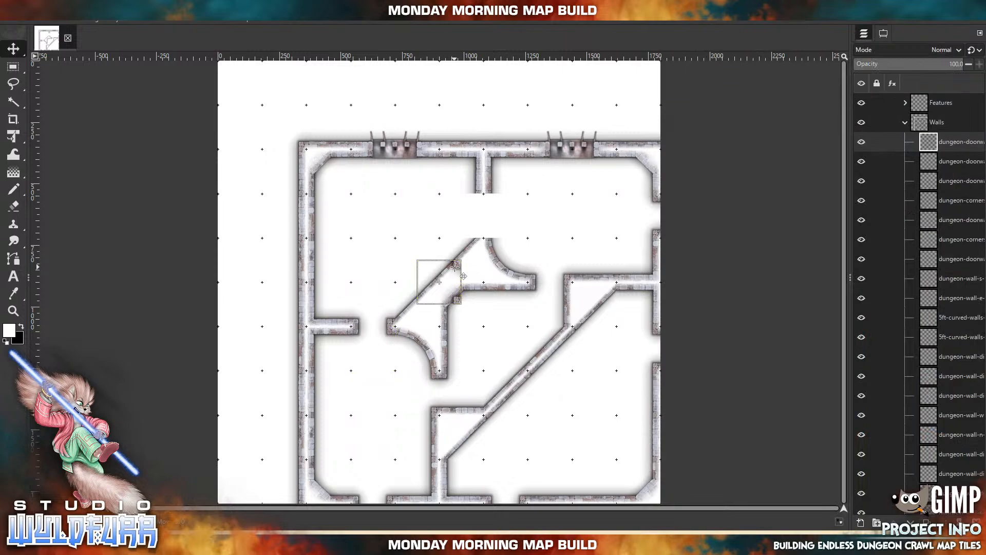
drag(452, 266, 473, 200)
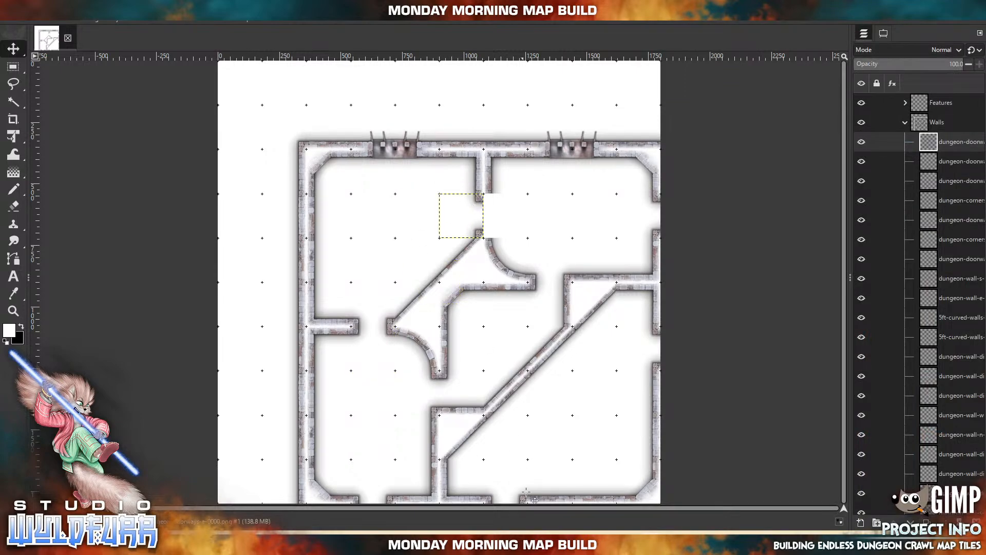
key(alt+Tab)
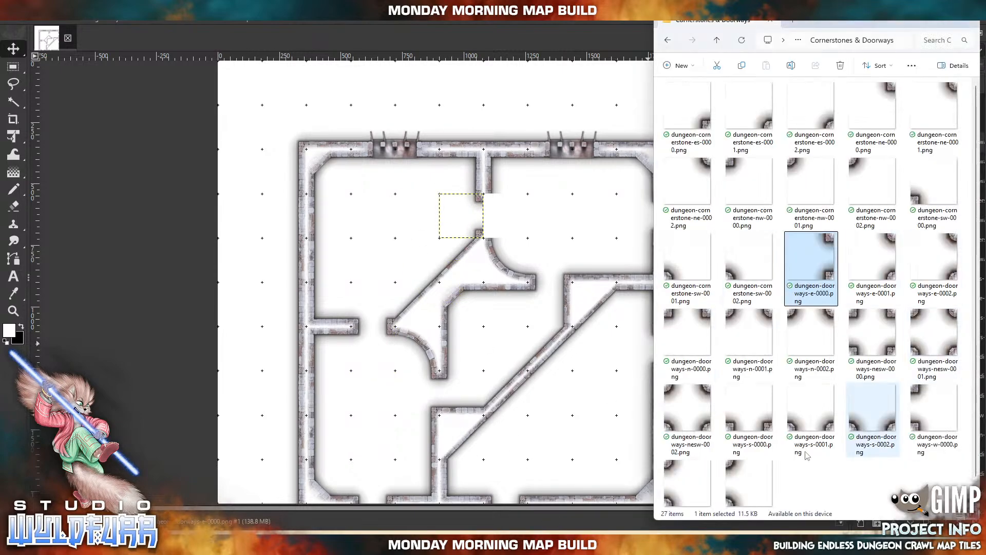
drag(925, 400, 545, 215)
drag(433, 270, 498, 203)
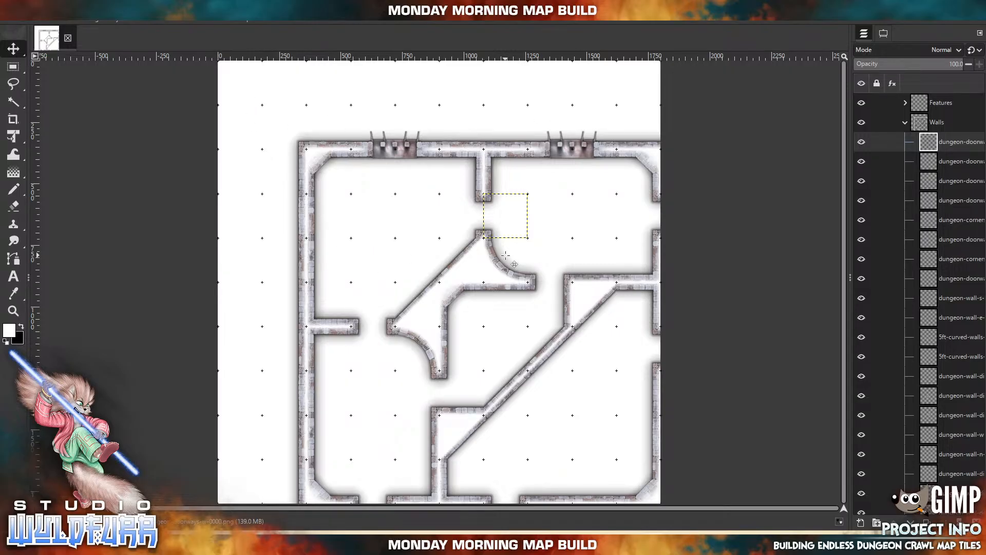
Switch to the file browser and open the Big Window folder inside Brickwork Walls
key(alt+Tab)
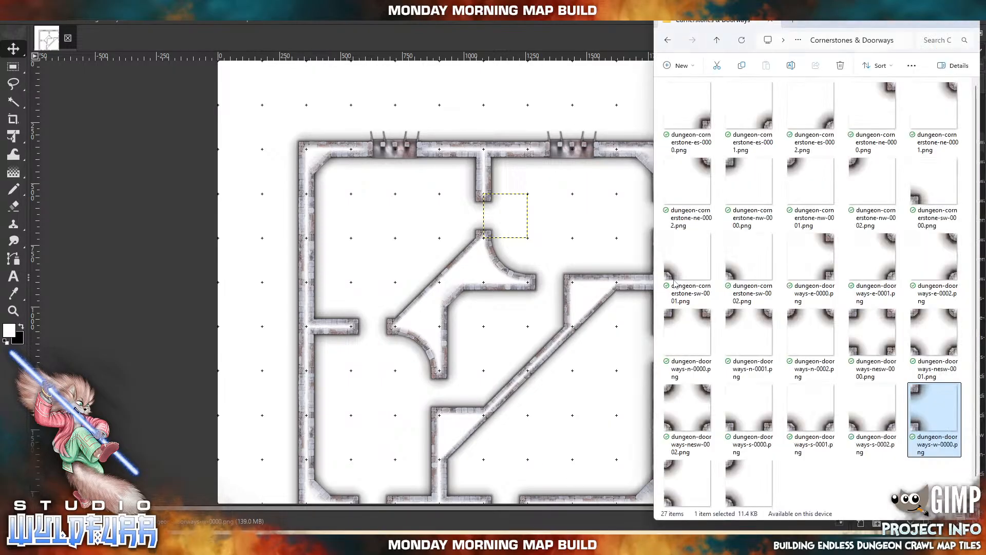
click(716, 40)
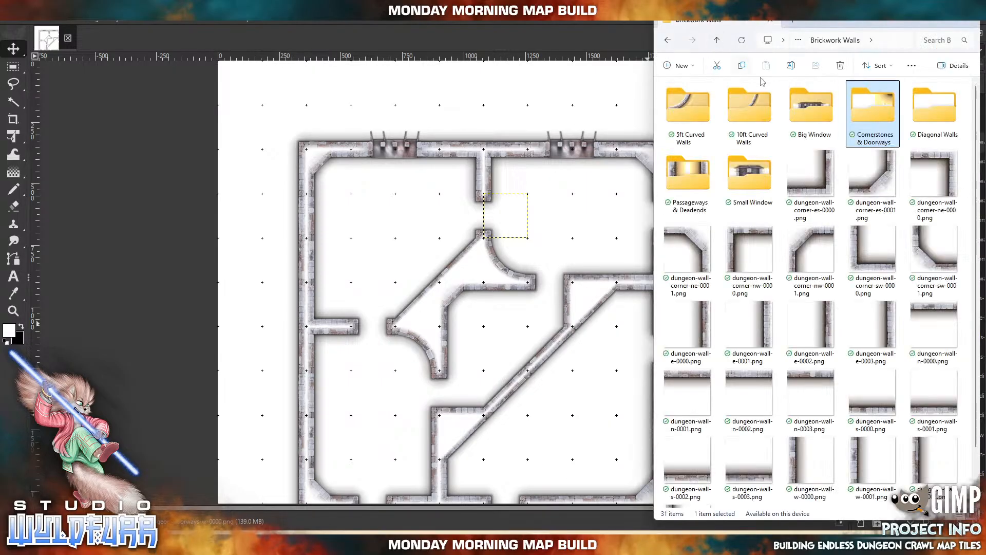
double_click(830, 110)
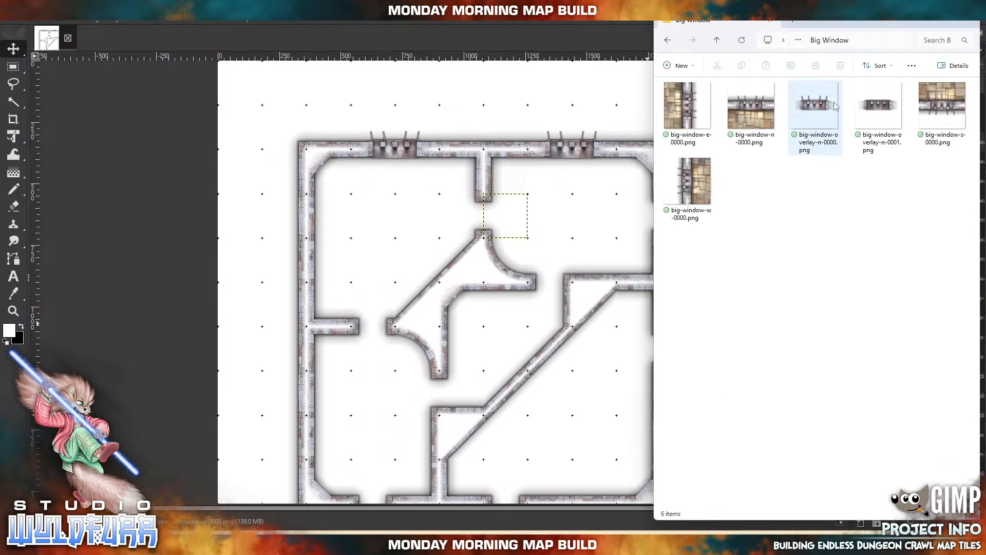
Back in GIMP, lock the position of the Walls layer group, collapse it, and test the lock on the canvas
key(alt+Tab)
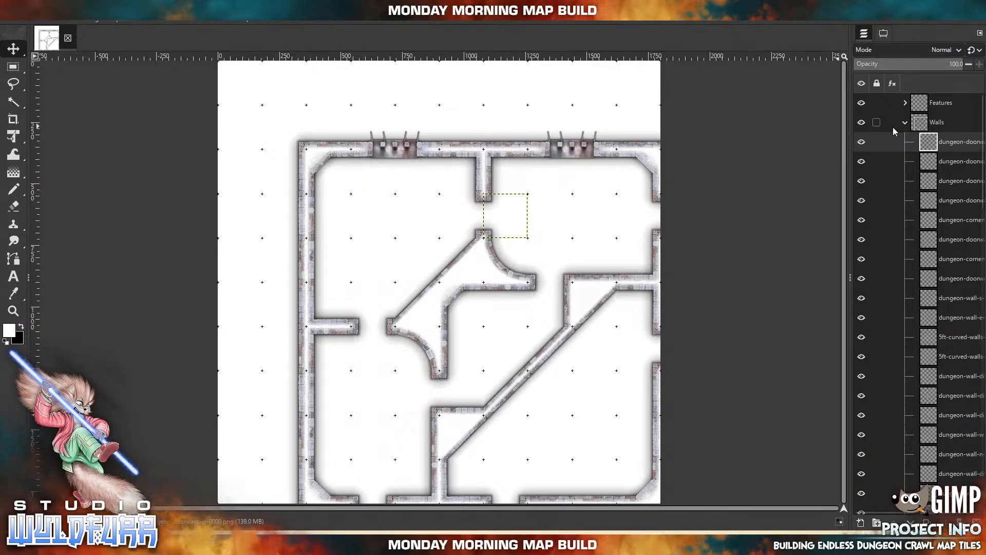
click(875, 122)
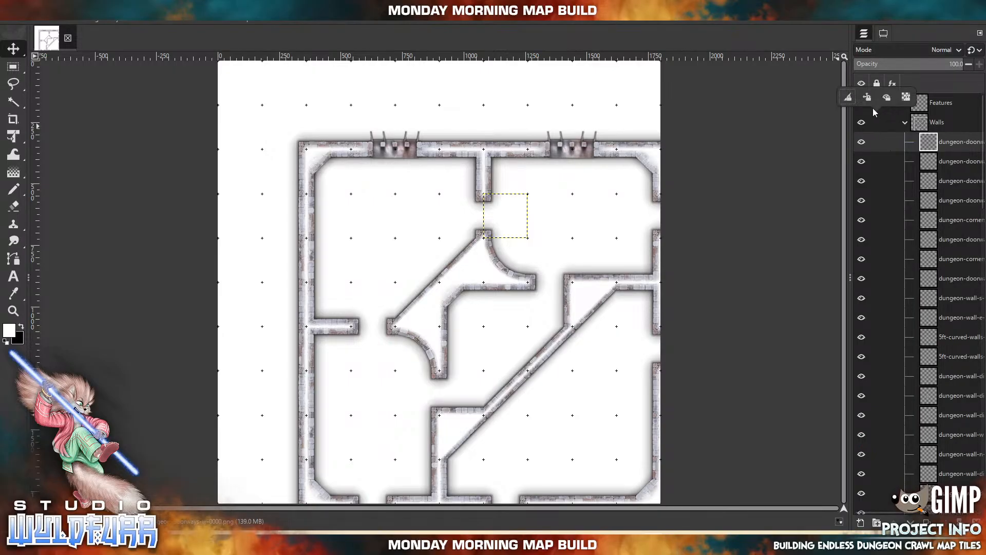
click(868, 97)
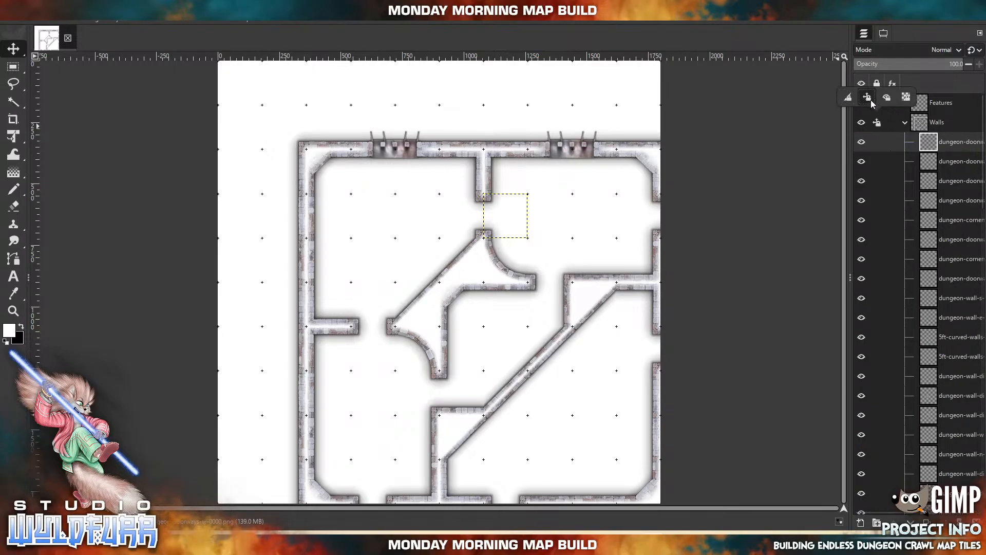
click(907, 125)
click(905, 124)
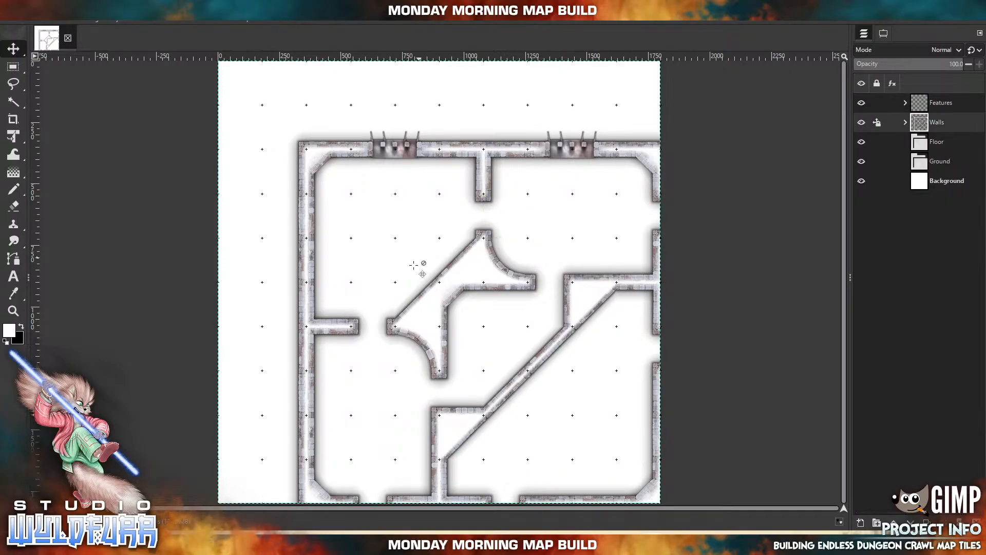
click(462, 275)
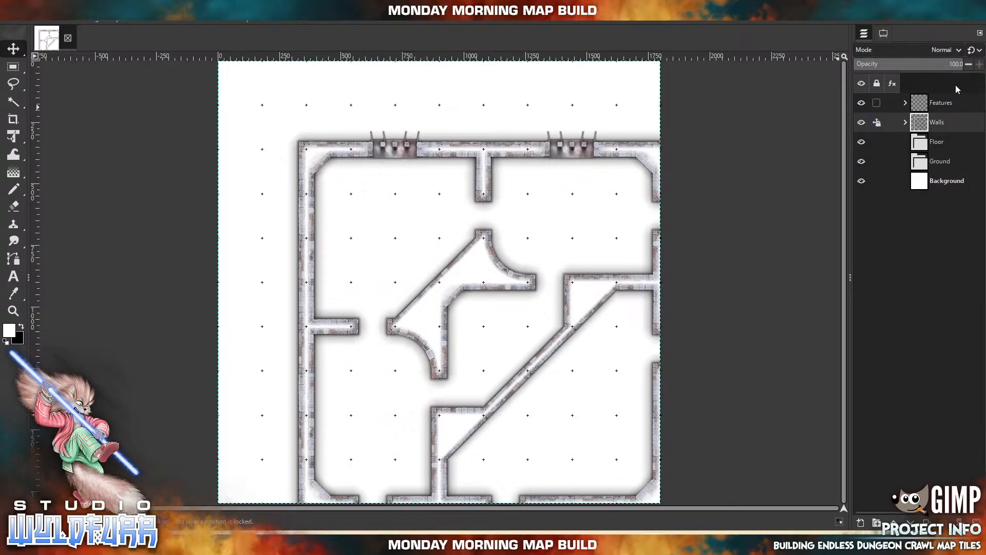
Add big-window-overlay-n-0000.png from the Big Window folder as a new layer inside the Features group
click(905, 103)
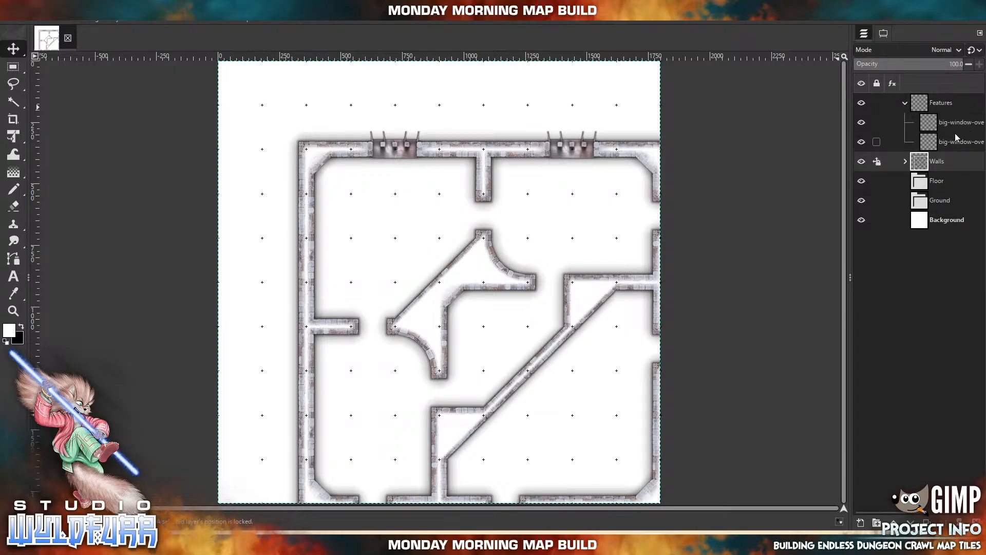
click(939, 125)
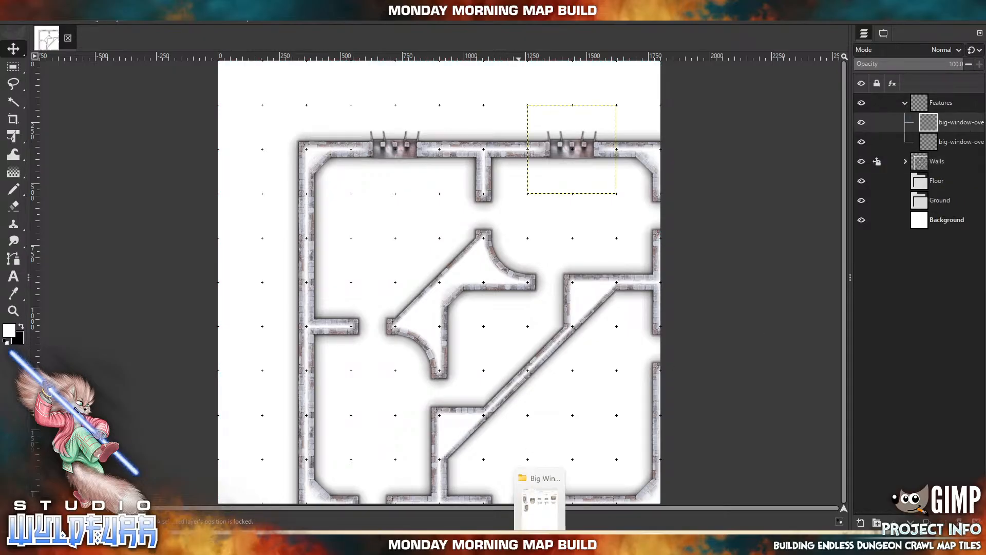
click(539, 491)
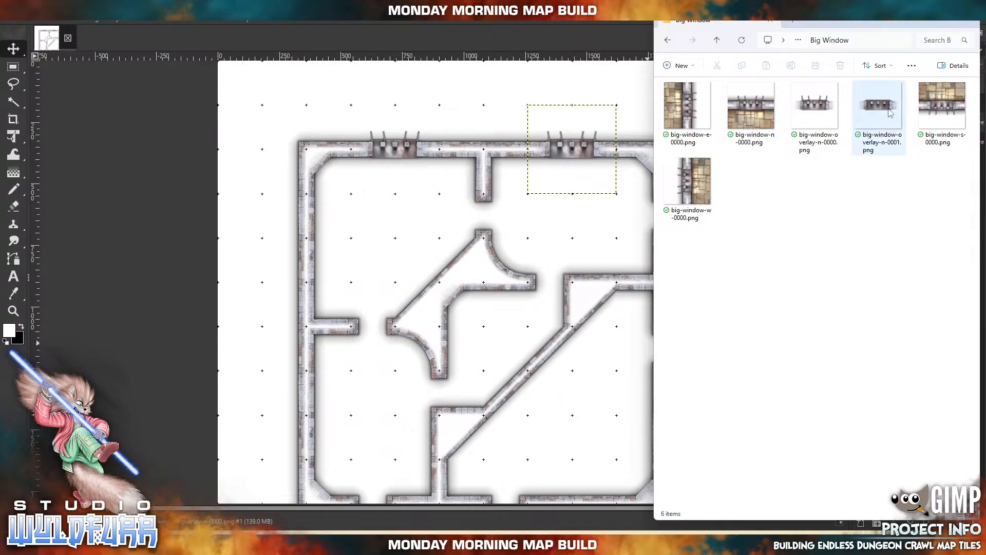
drag(829, 105, 351, 226)
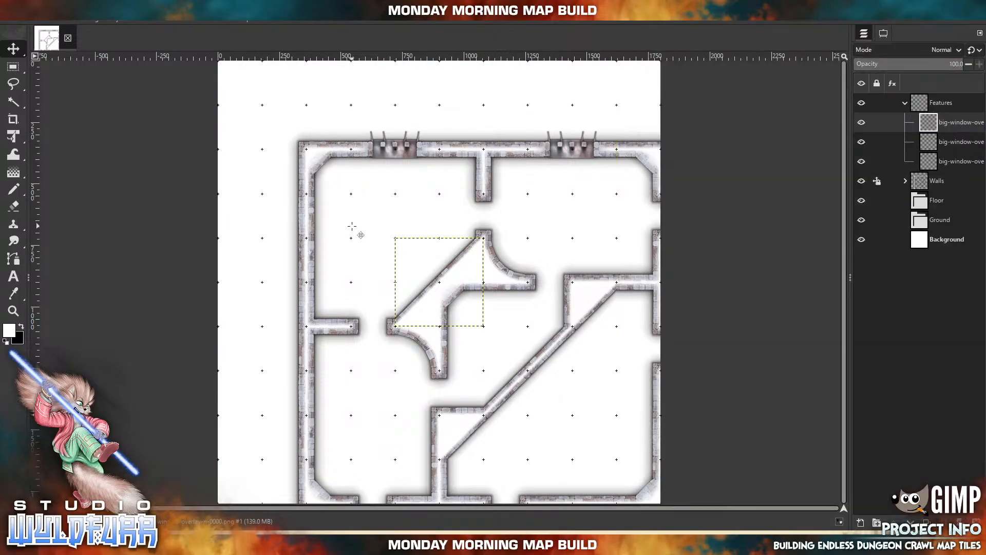
Rotate the new window overlay 90° counter-clockwise and fit it into the west wall at rows four and five
click(119, 21)
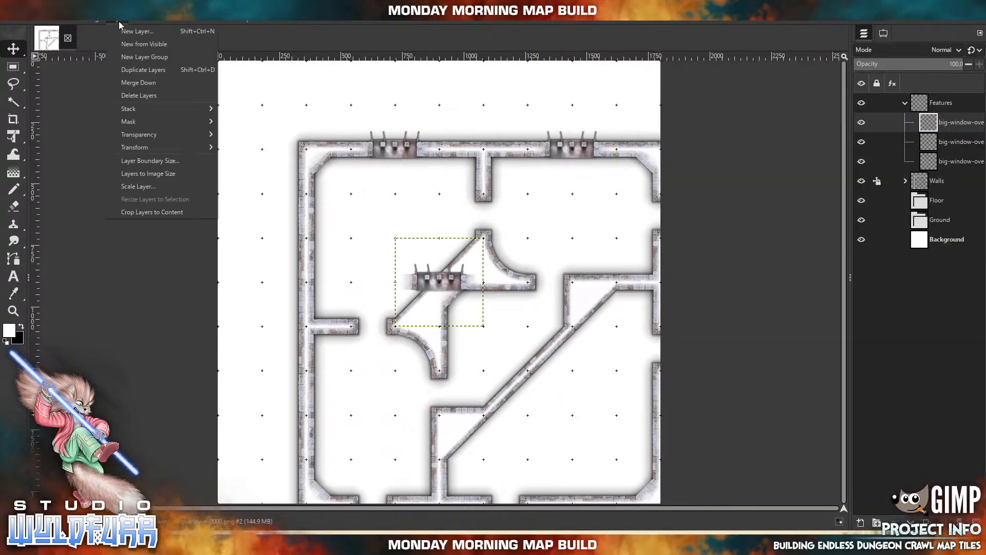
mouse_move(135, 150)
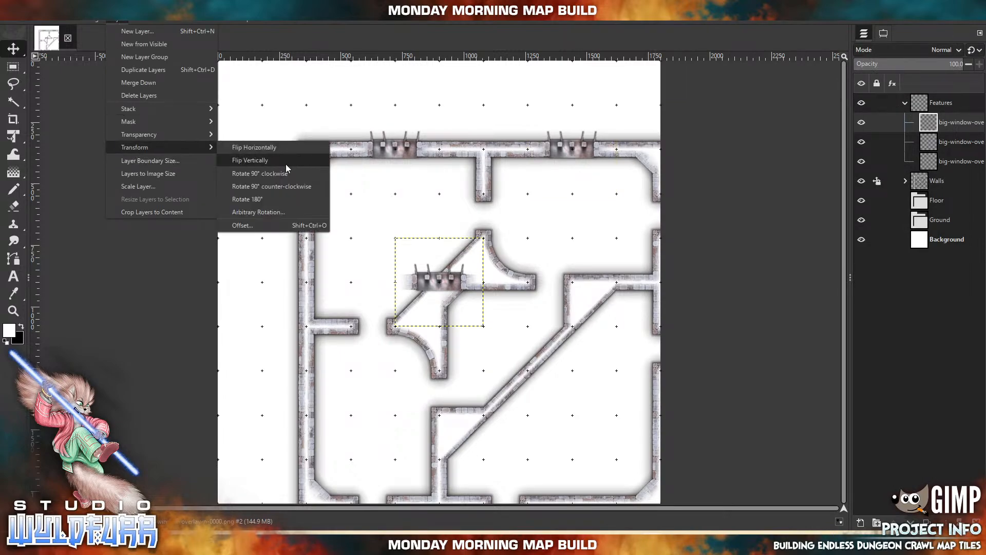
click(270, 187)
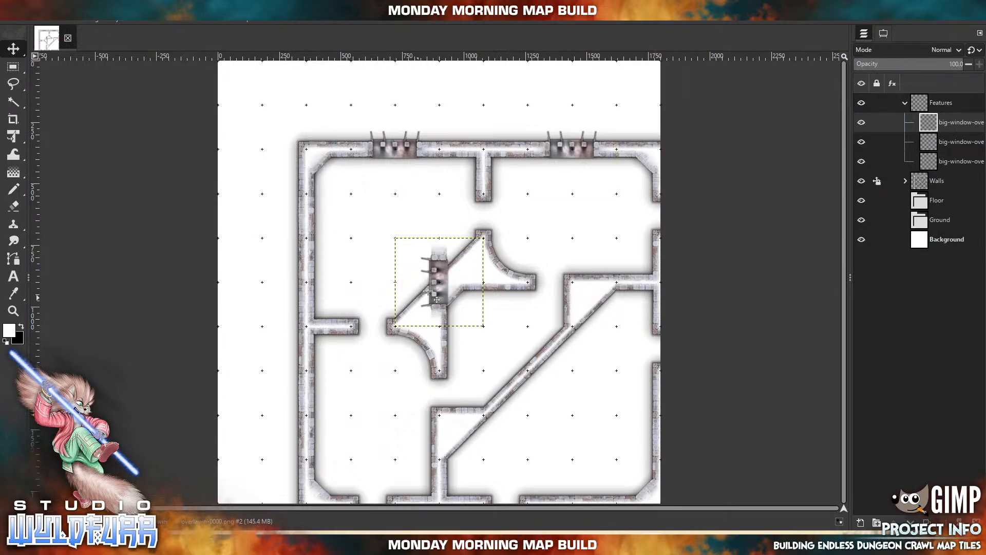
drag(438, 283, 304, 244)
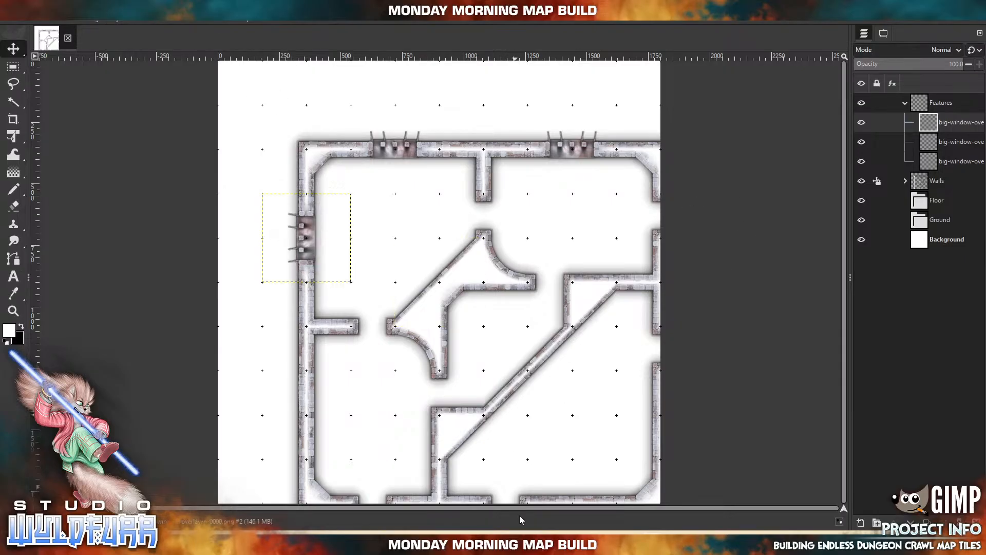
Duplicate the west wall window layer and place the copy lower on the same wall, at rows eight and nine
right_click(932, 124)
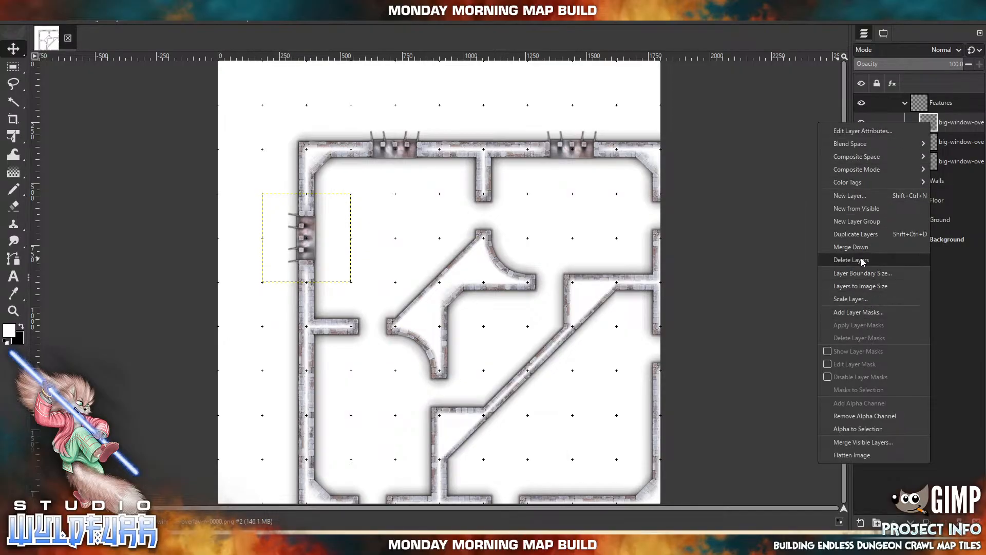
click(858, 234)
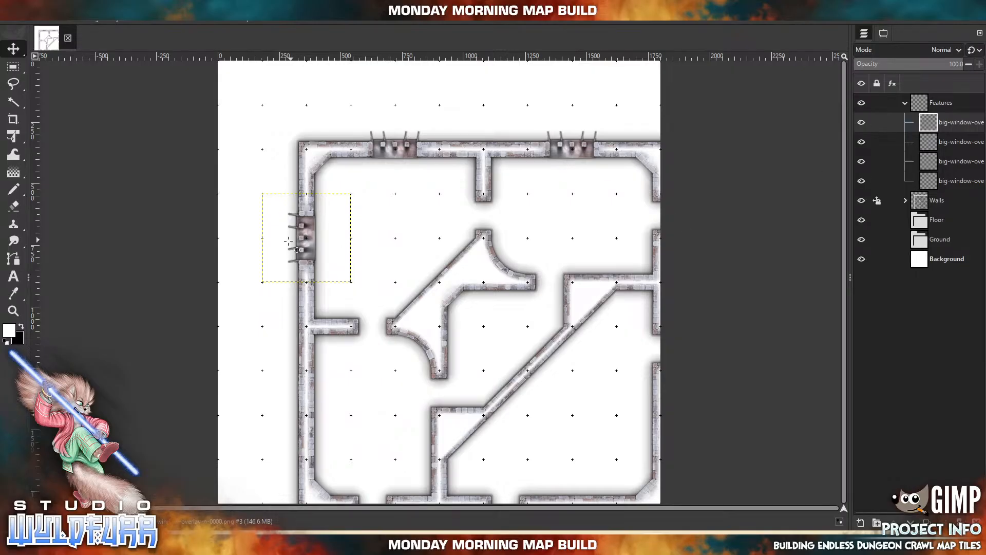
drag(311, 229, 284, 375)
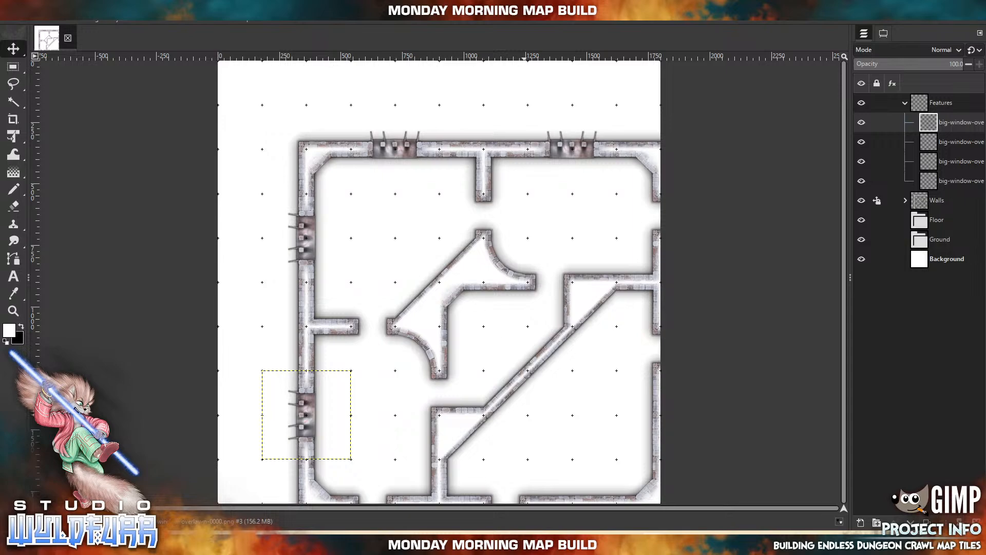
Add simple-door-0000.png from the Simple Door folder and fit it into the fourth-column doorway between rows six and seven
key(alt+Tab)
click(718, 38)
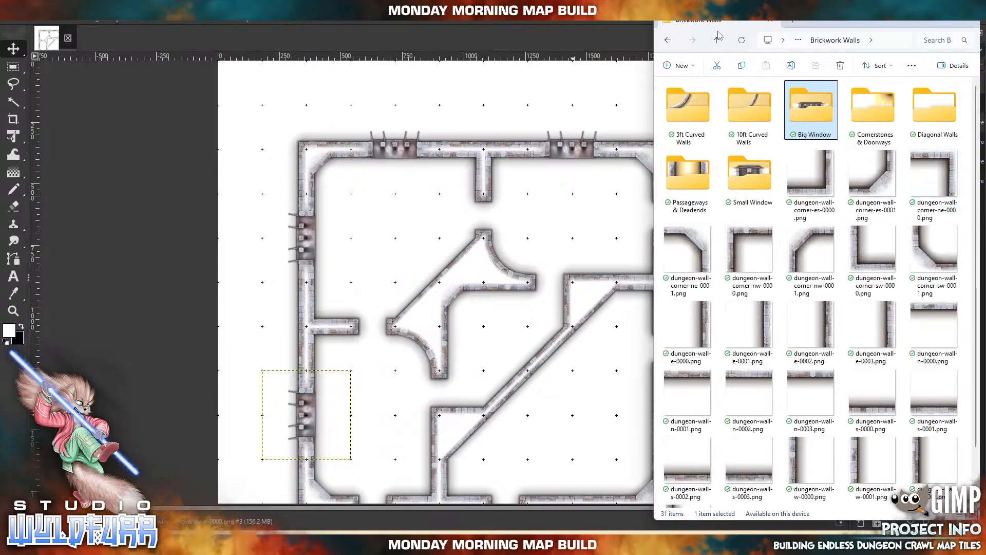
click(716, 41)
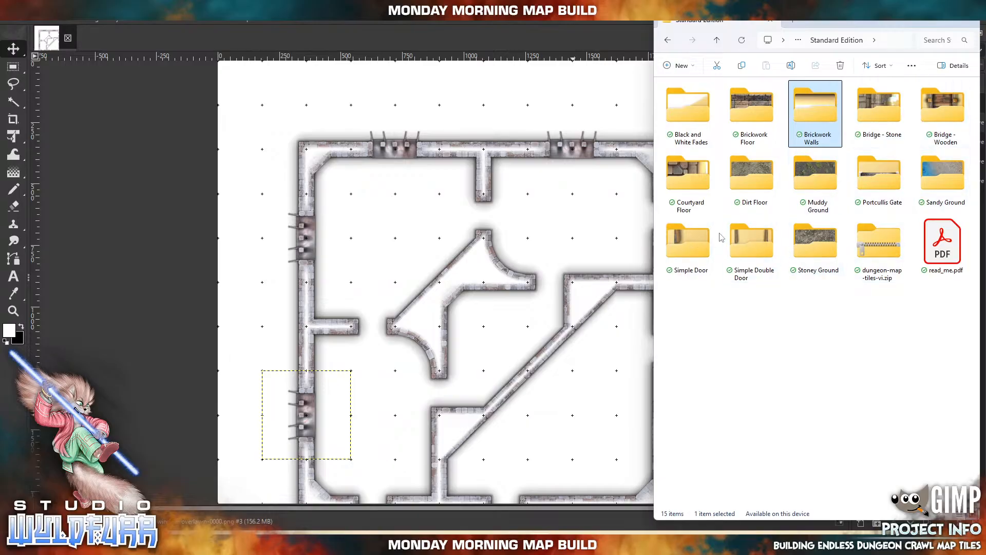
double_click(691, 246)
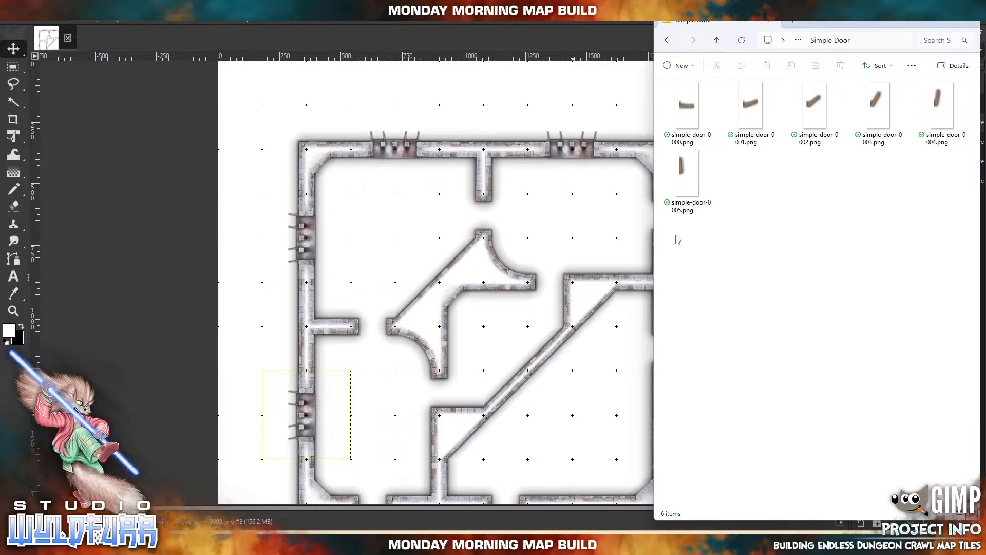
drag(693, 110, 393, 242)
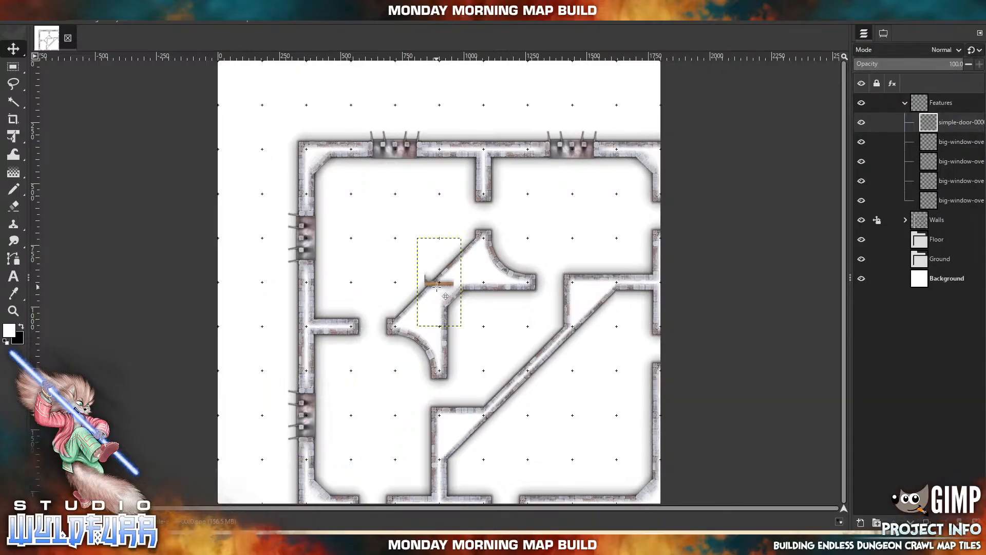
drag(446, 296, 378, 340)
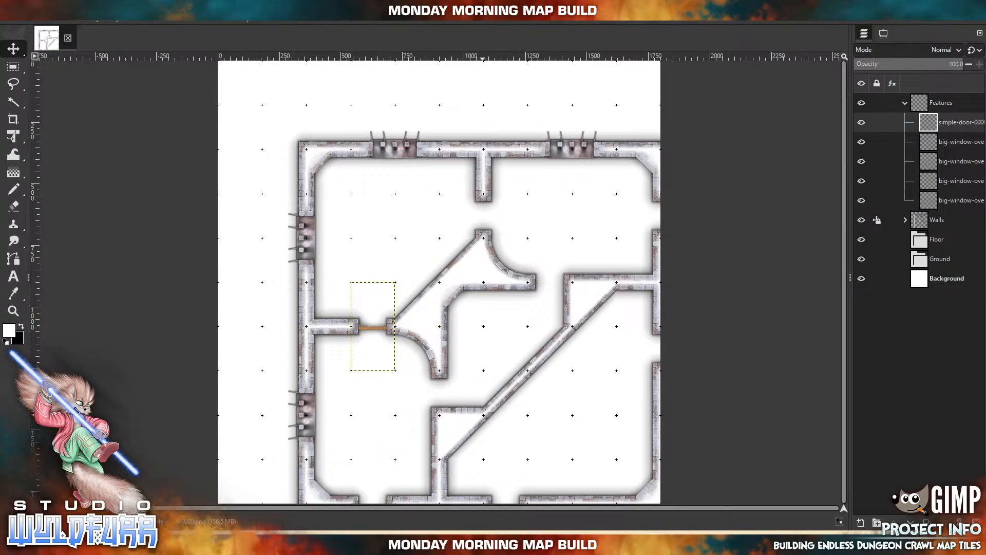
Add simple-door-0001.png, rotate it 90° clockwise and fit it into the fourth-row doorway between columns six and seven
key(alt+Tab)
click(750, 108)
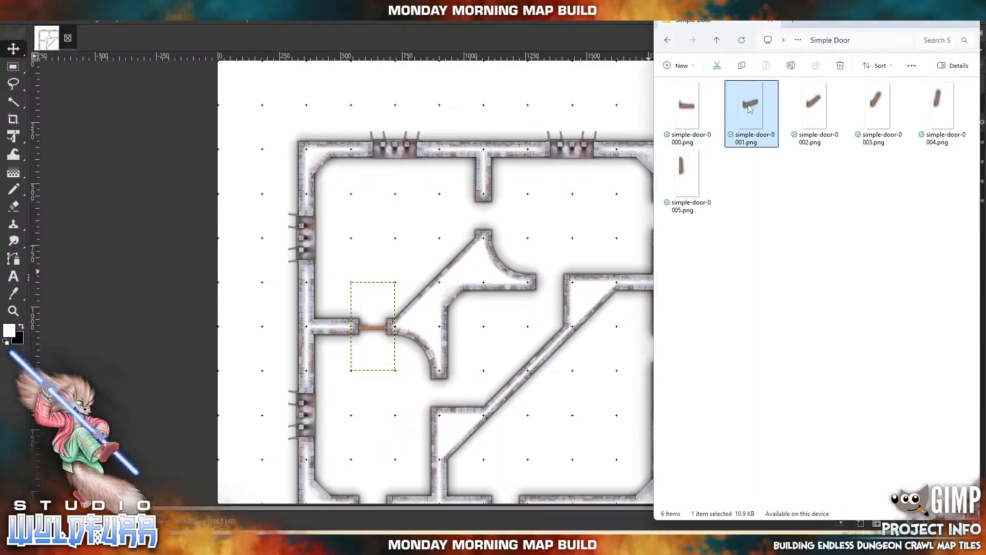
drag(750, 108, 367, 209)
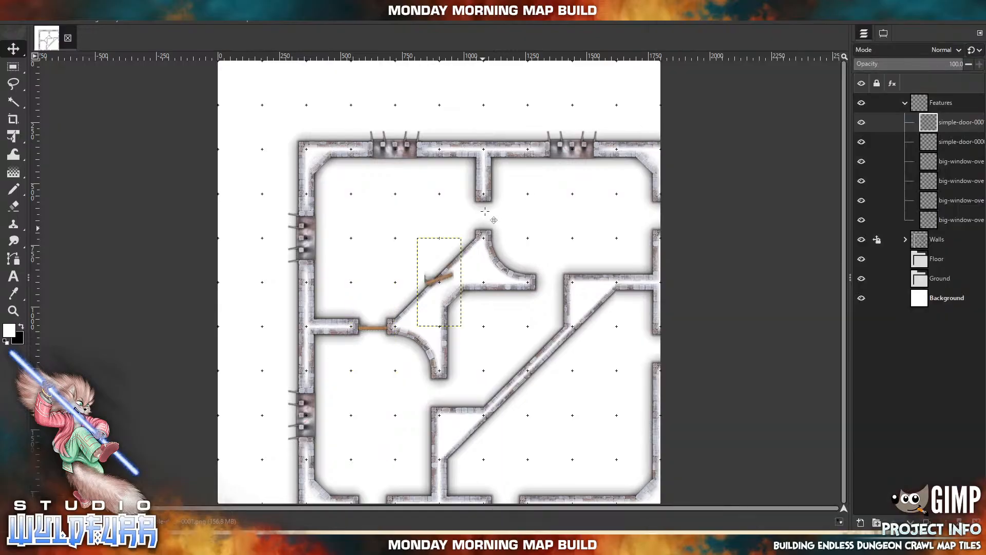
click(118, 23)
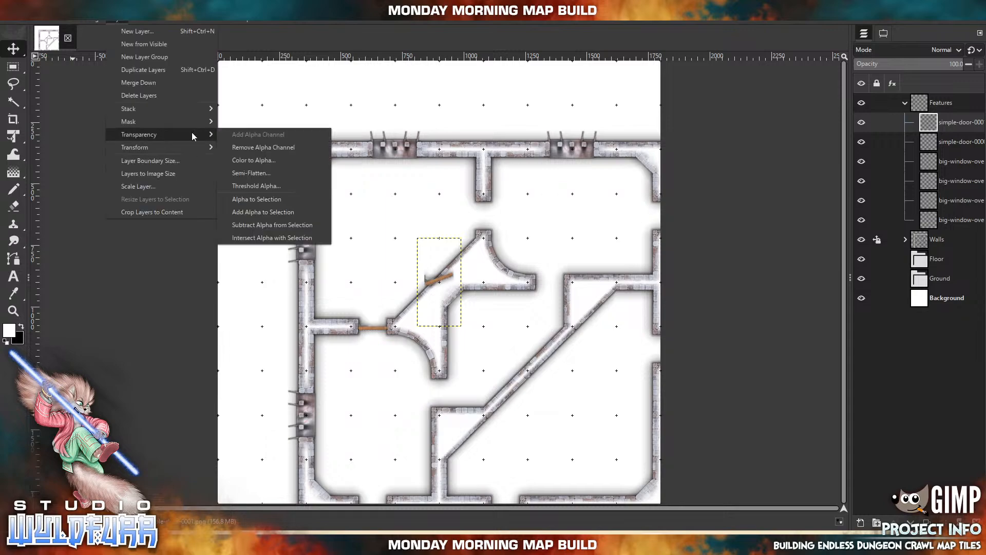
mouse_move(181, 149)
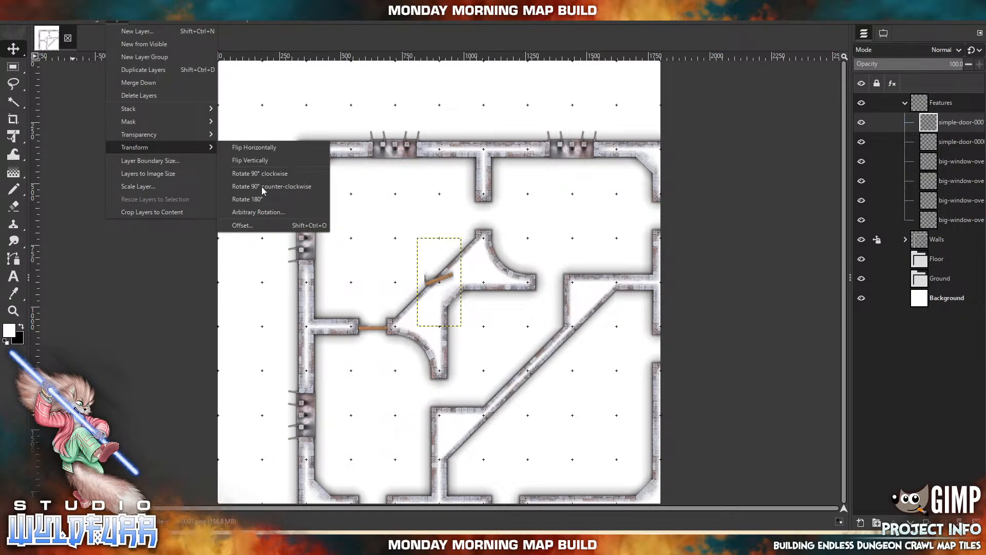
click(260, 175)
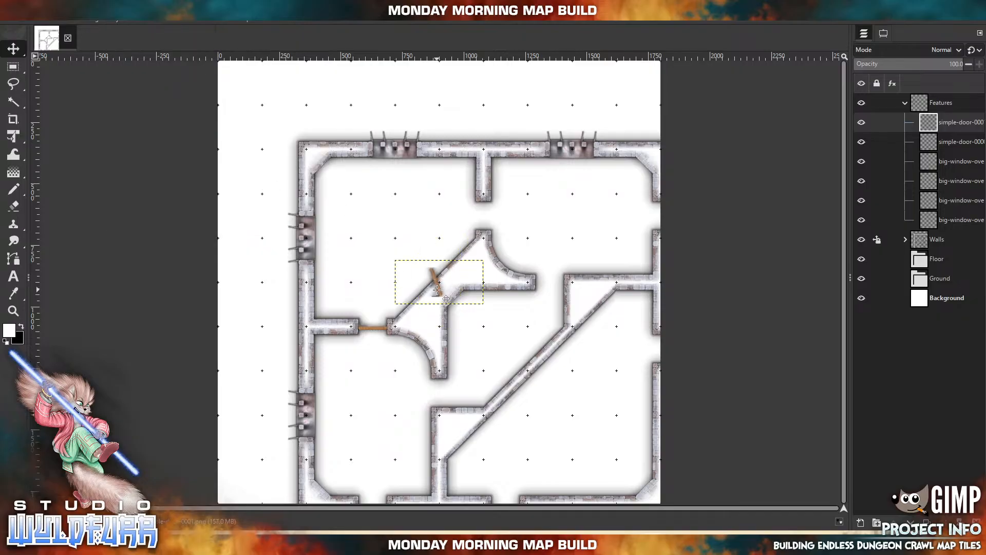
drag(437, 290, 484, 226)
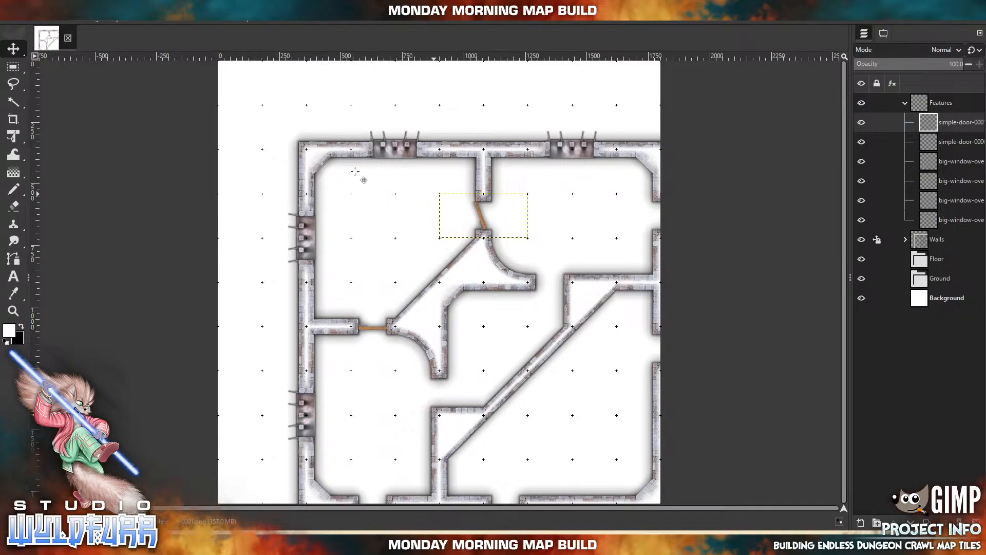
Flip the fourth-row door vertically so that it hinges on the opposite side of the doorway
click(126, 19)
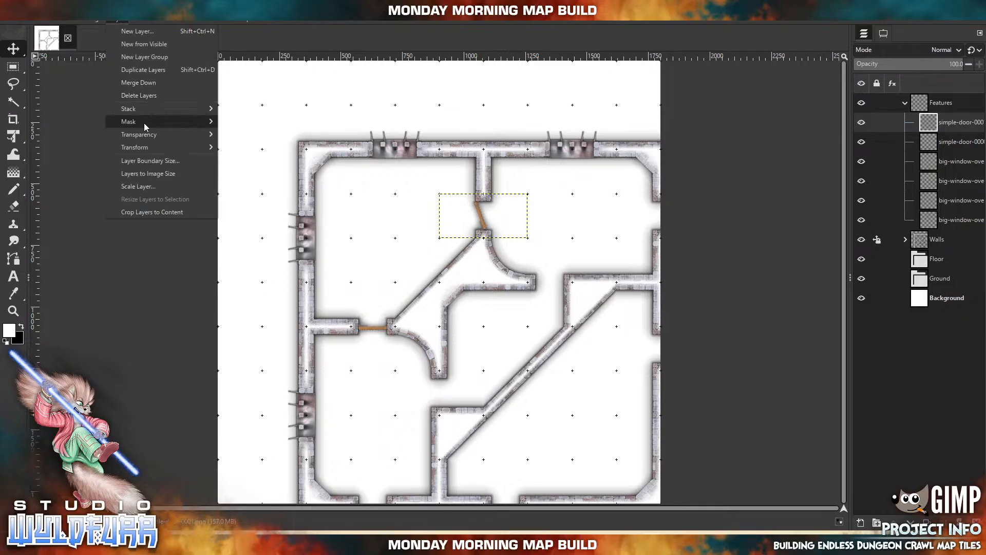
mouse_move(147, 149)
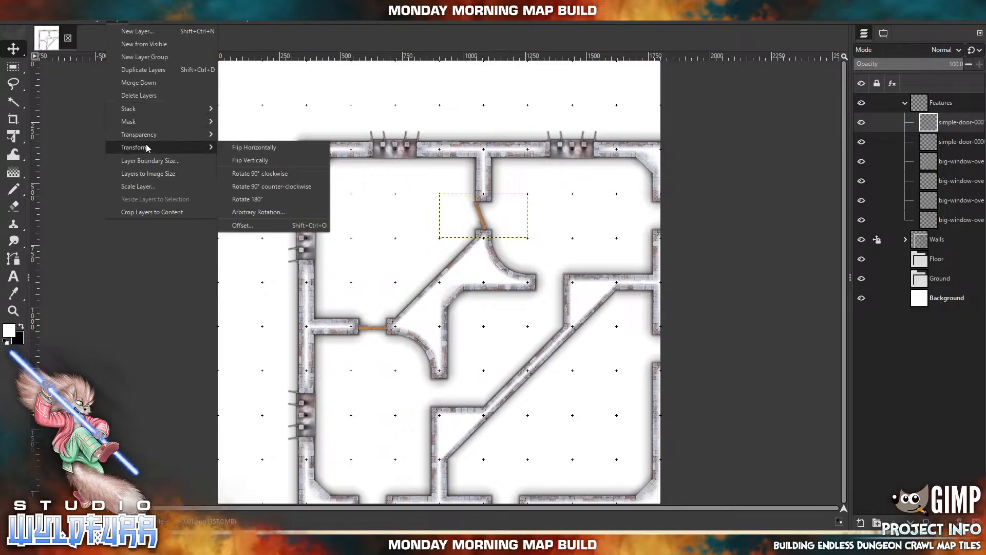
click(258, 161)
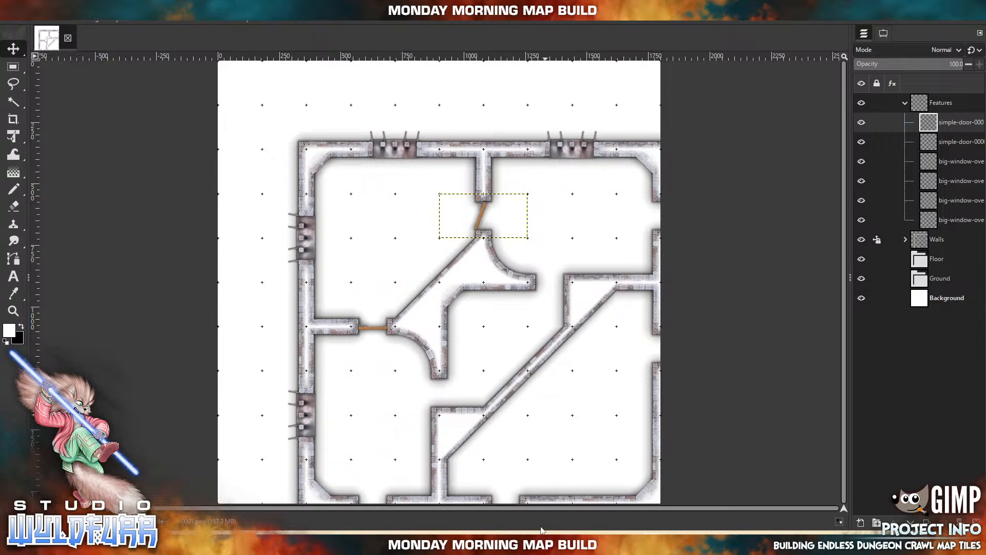
Add another simple-door-0000.png in the eighth-column doorway between rows five and six, and rotate it 180°
key(alt+Tab)
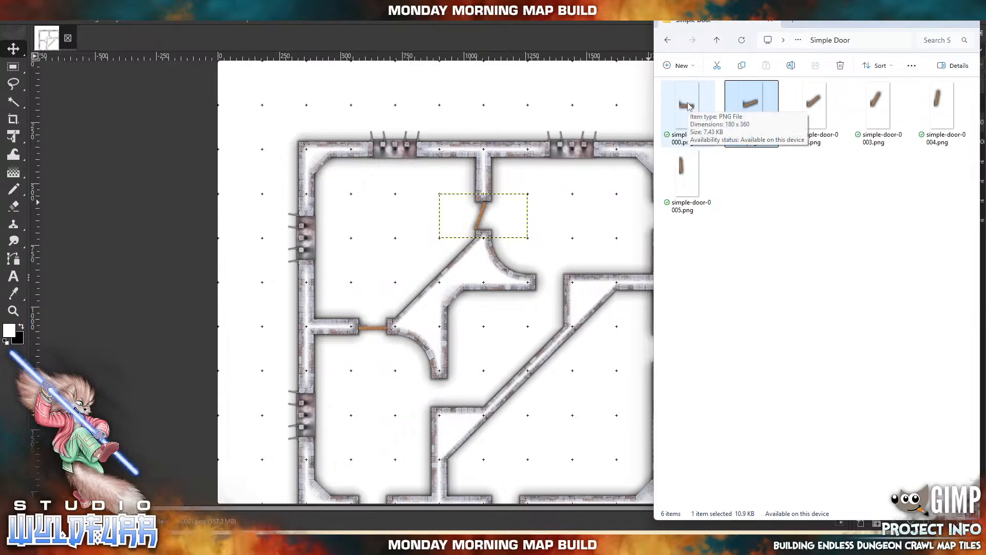
drag(688, 105, 477, 208)
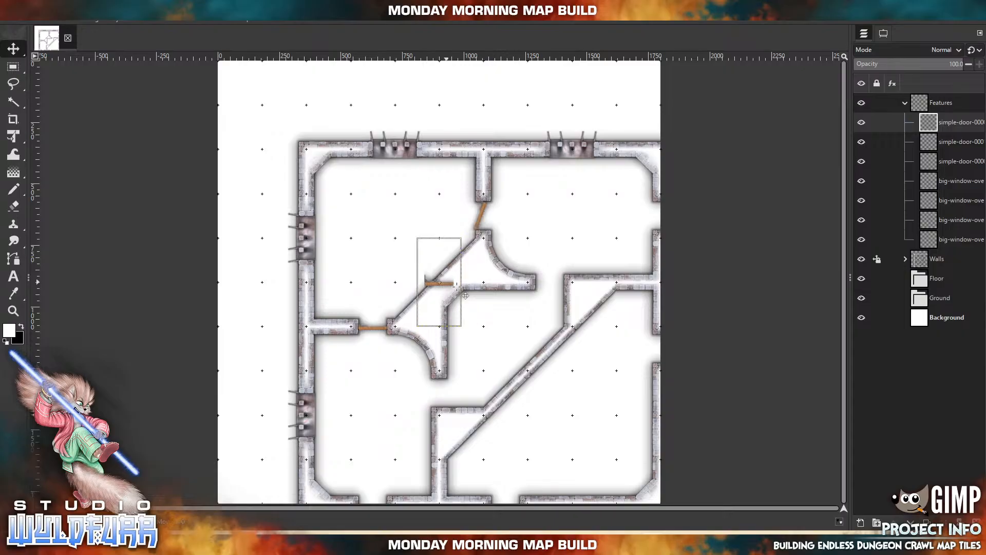
drag(455, 294, 563, 295)
click(122, 21)
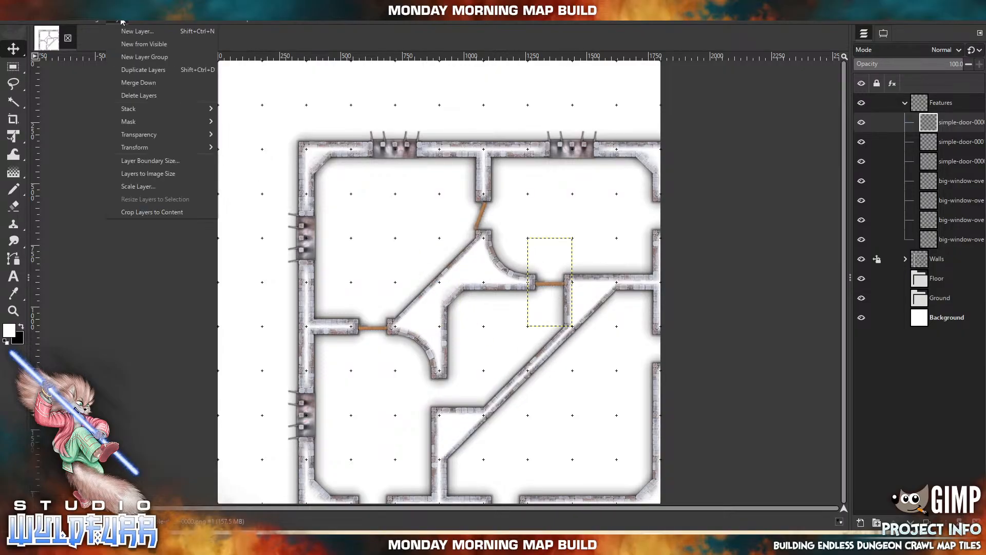
mouse_move(140, 149)
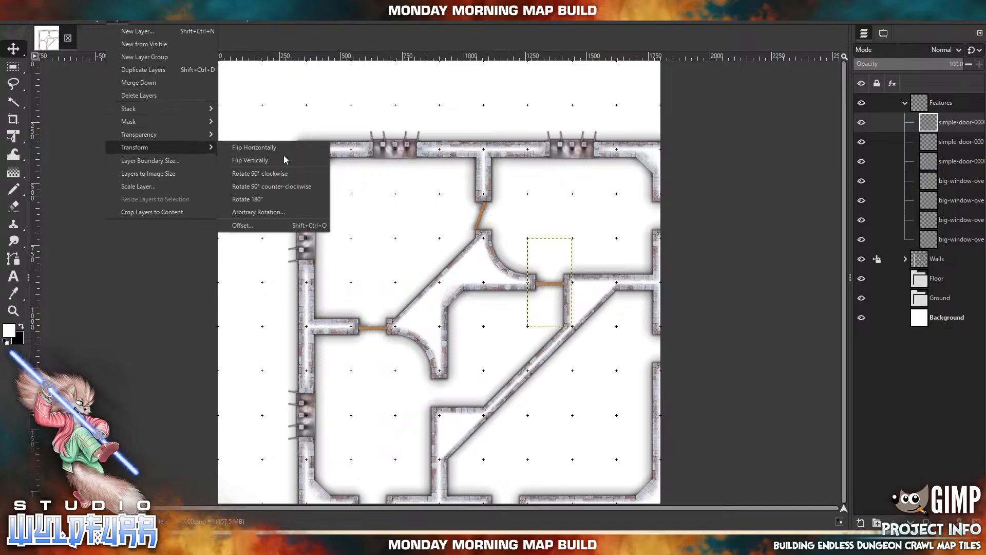
click(263, 201)
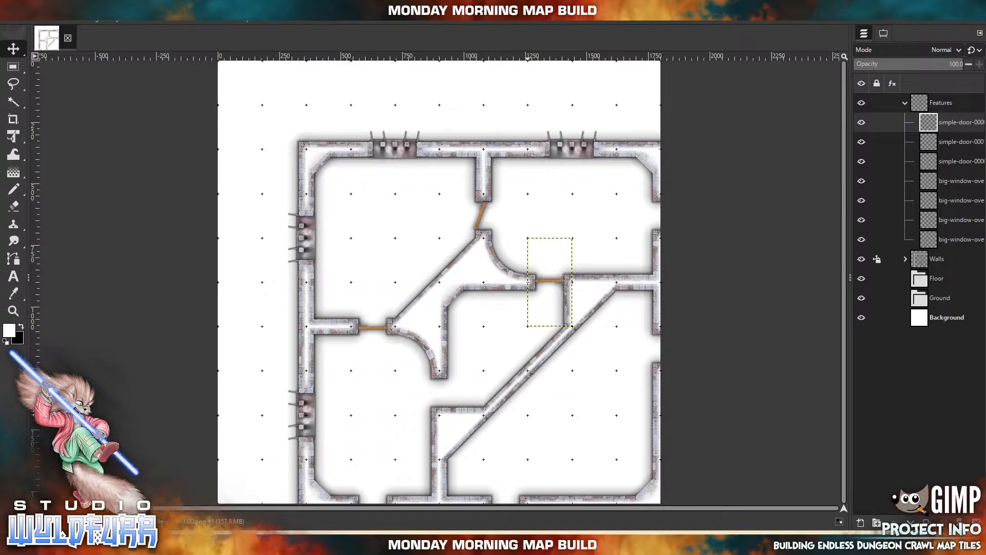
Add simple-door-0002.png at the eighth-row doorway below the curved wall and rotate it 90° counter-clockwise
key(alt+Tab)
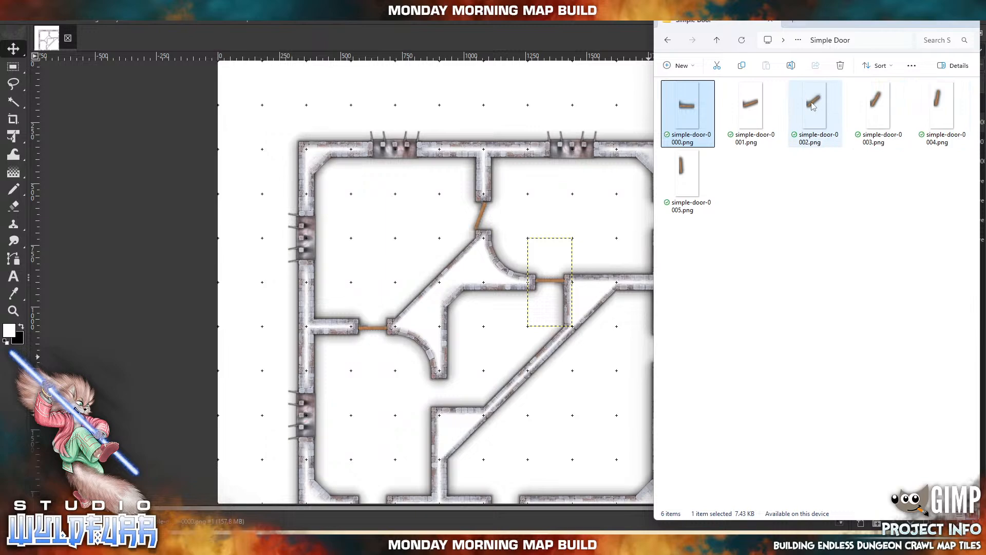
drag(817, 106, 450, 398)
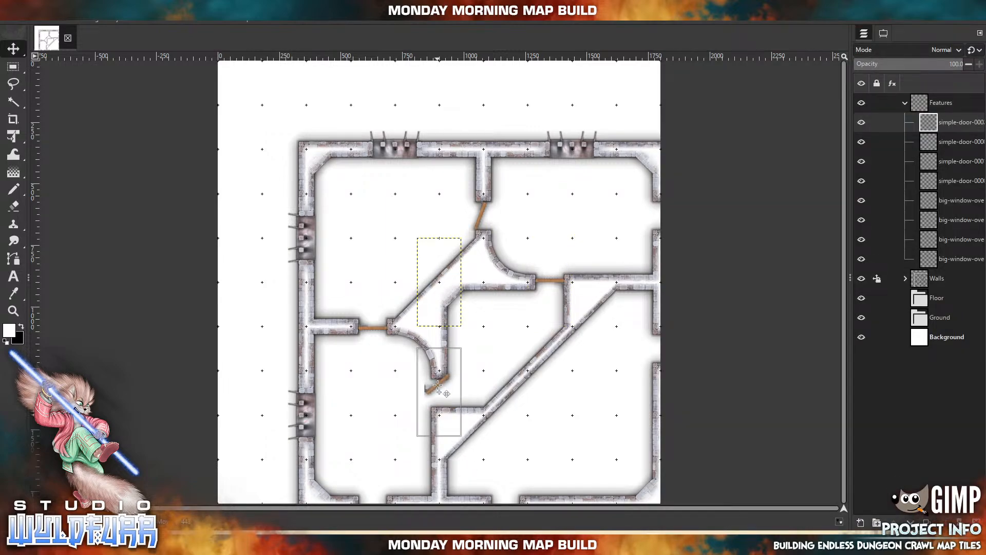
click(115, 23)
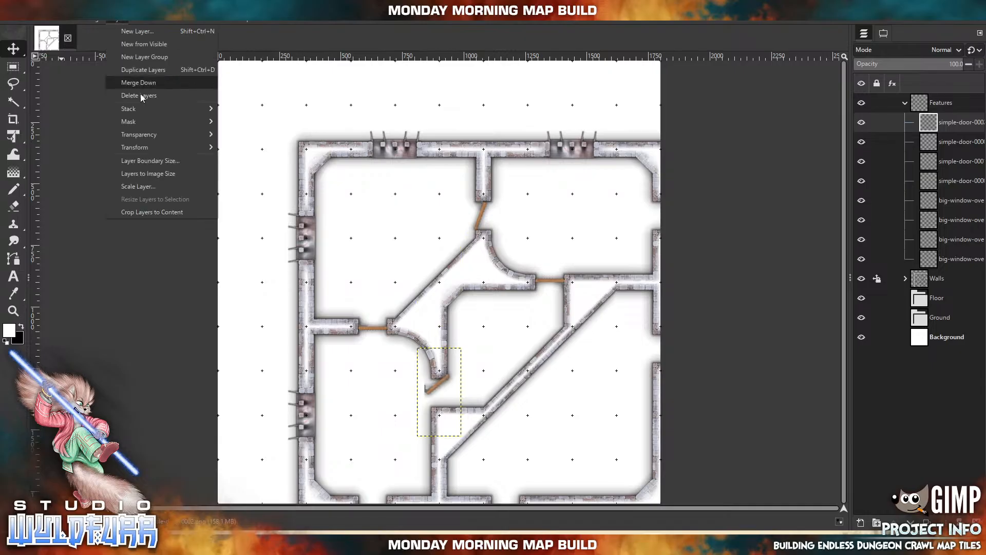
mouse_move(143, 149)
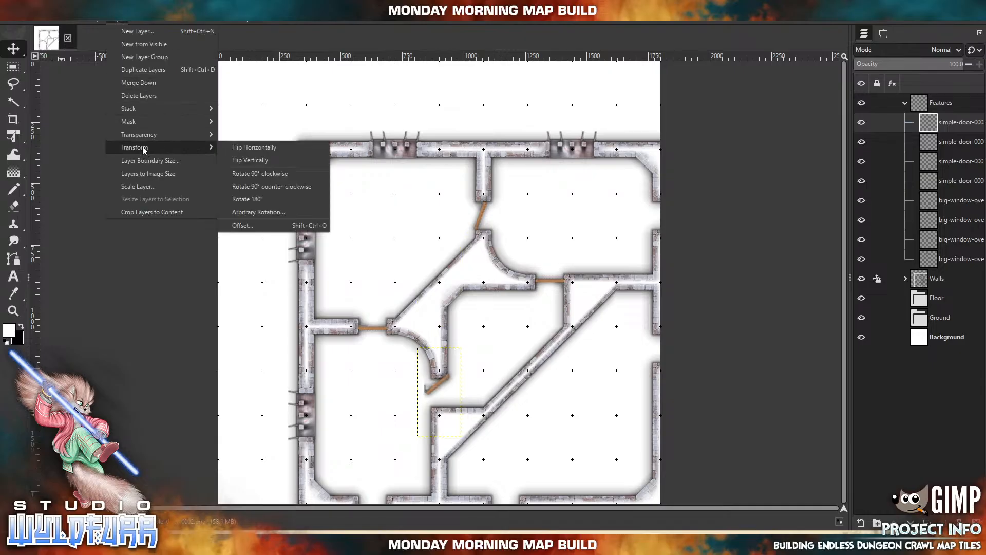
click(285, 188)
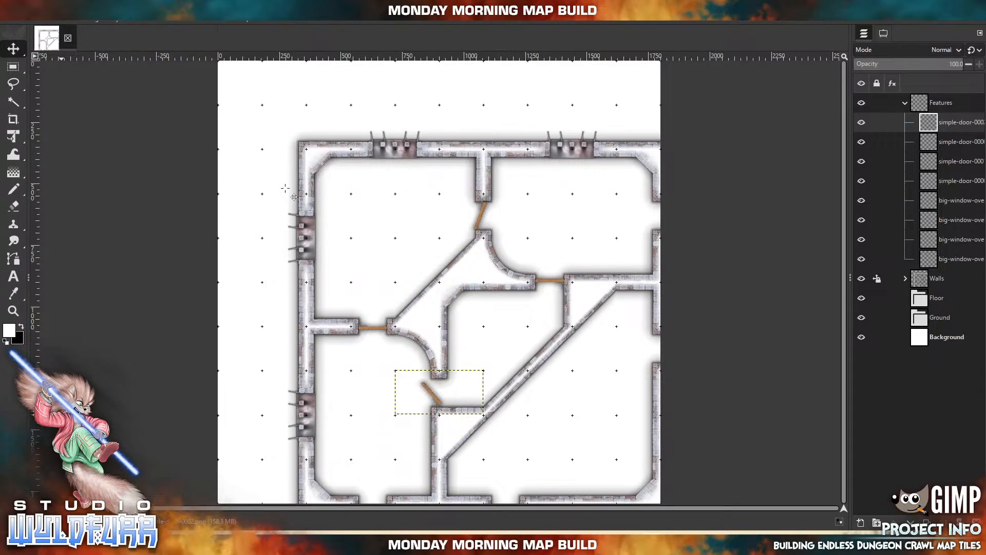
Seat the door in the eighth-row doorway below the curved wall and flip it horizontally
drag(392, 393, 421, 399)
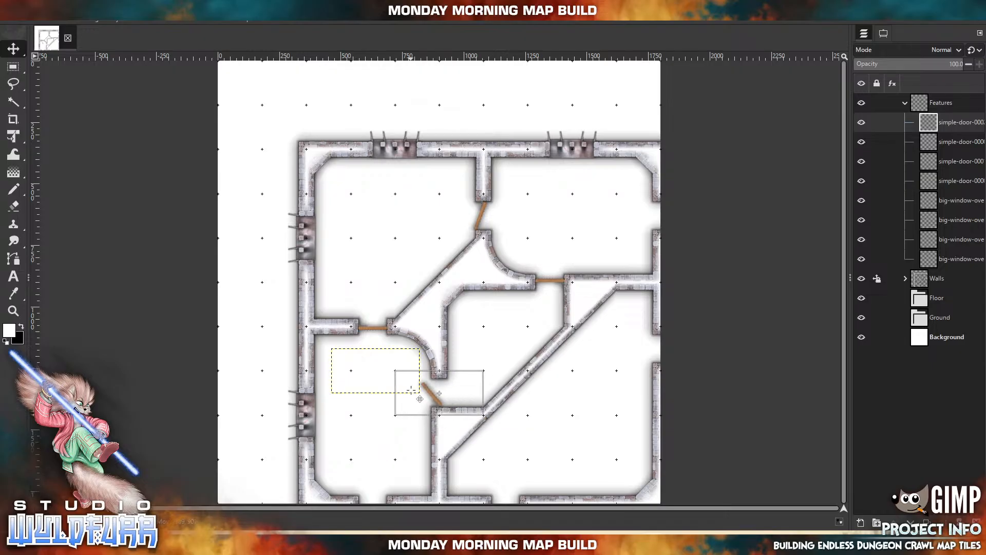
click(124, 20)
mouse_move(146, 147)
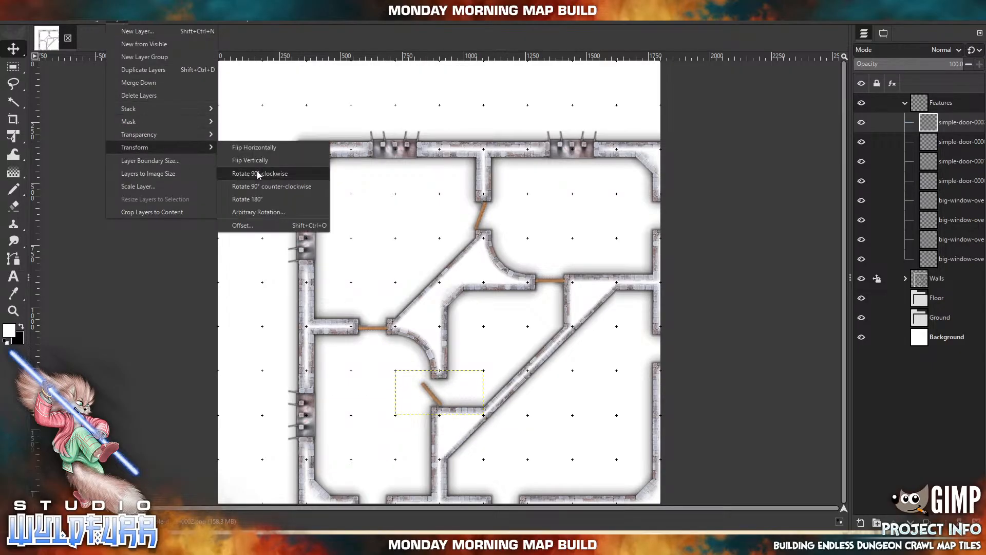
click(248, 150)
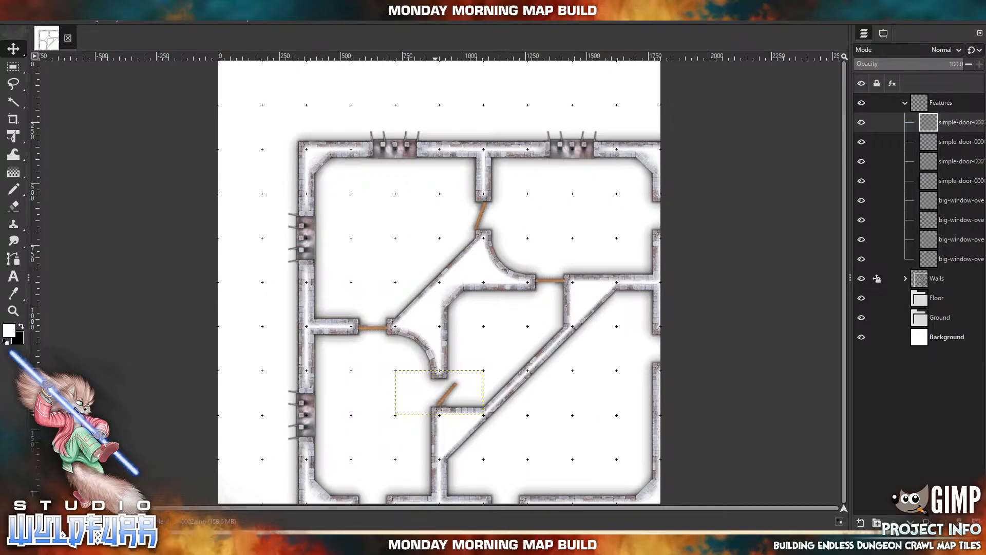
Switch to the file browser and open the Brickwork Floor folder within Standard Edition
key(alt+Tab)
click(717, 41)
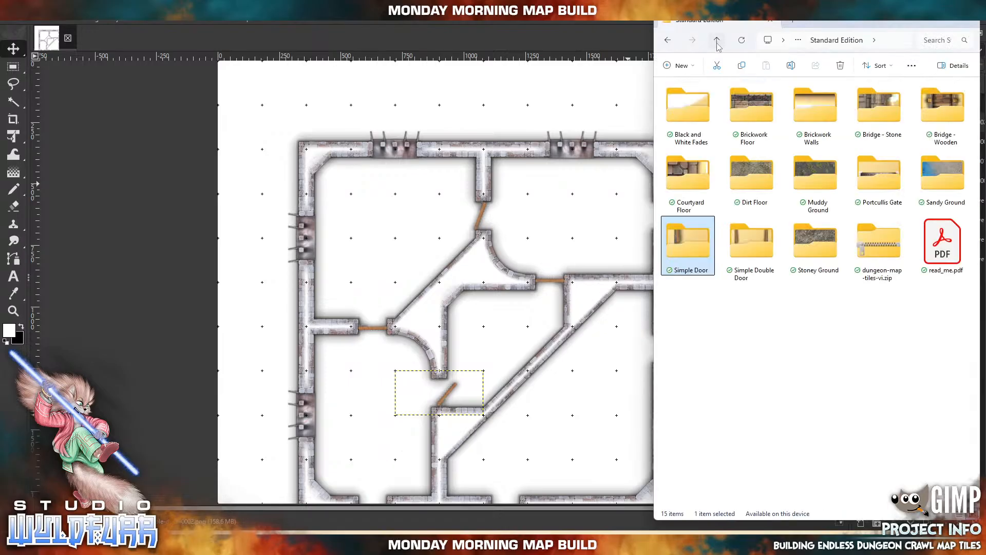
click(717, 41)
double_click(697, 118)
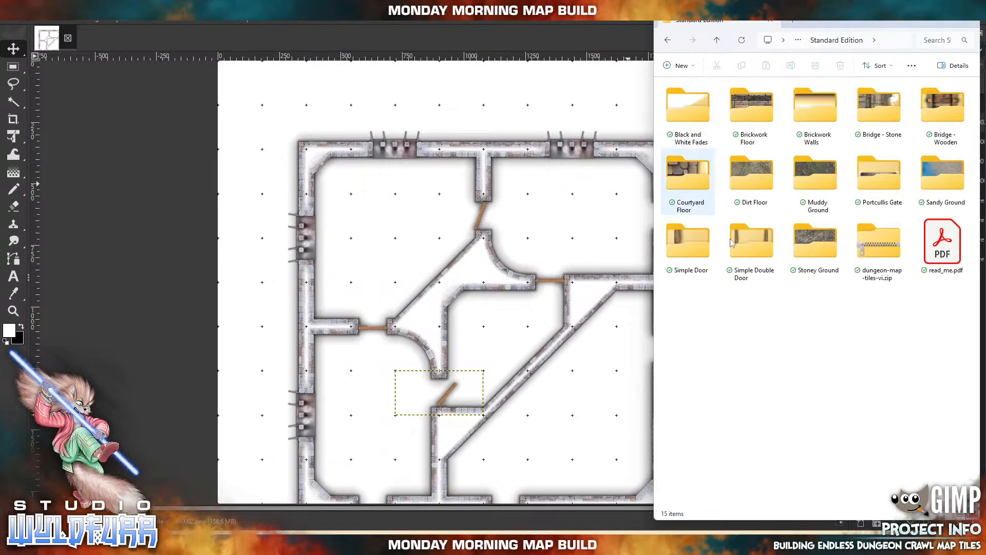
double_click(746, 115)
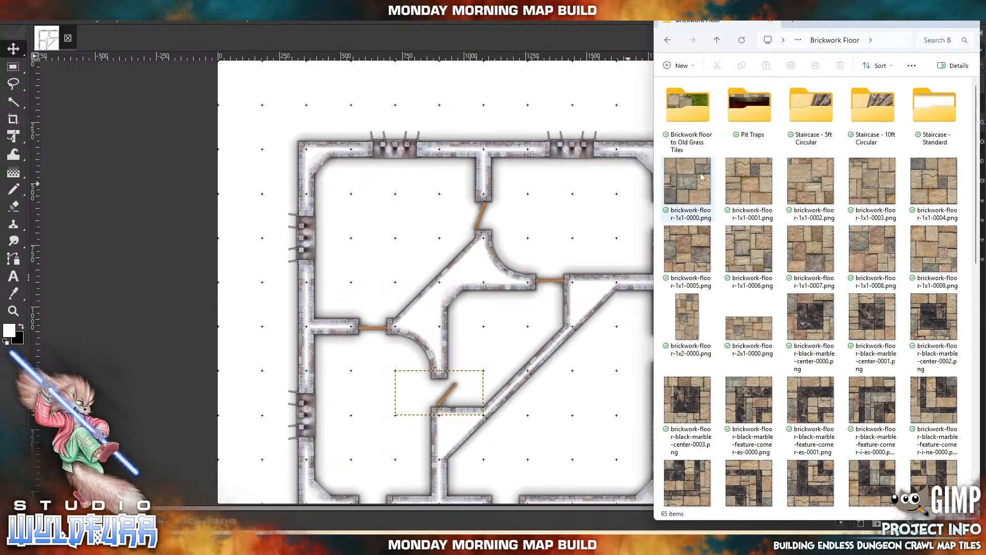
Back in GIMP, lock the position of the Features group, collapse it and make the Floor group active
click(395, 292)
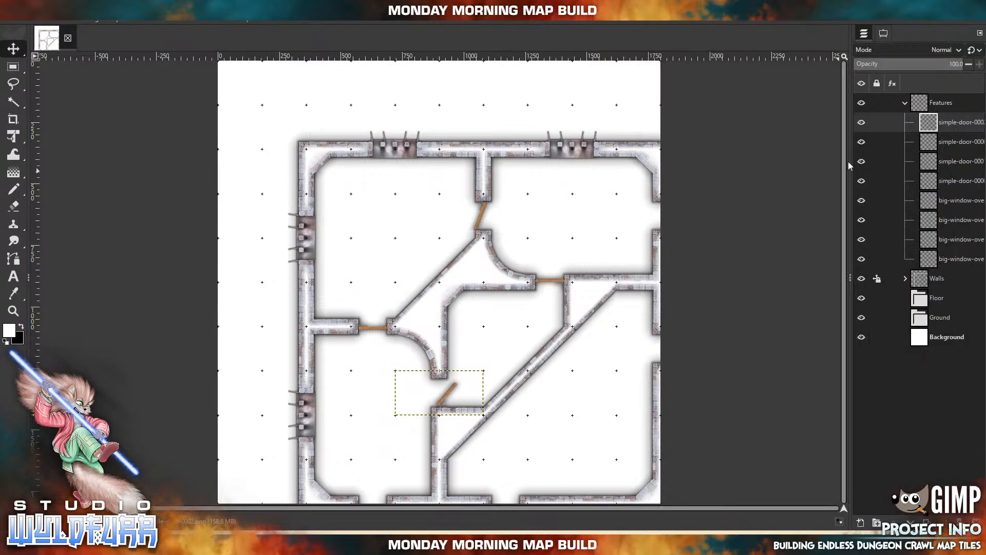
click(876, 103)
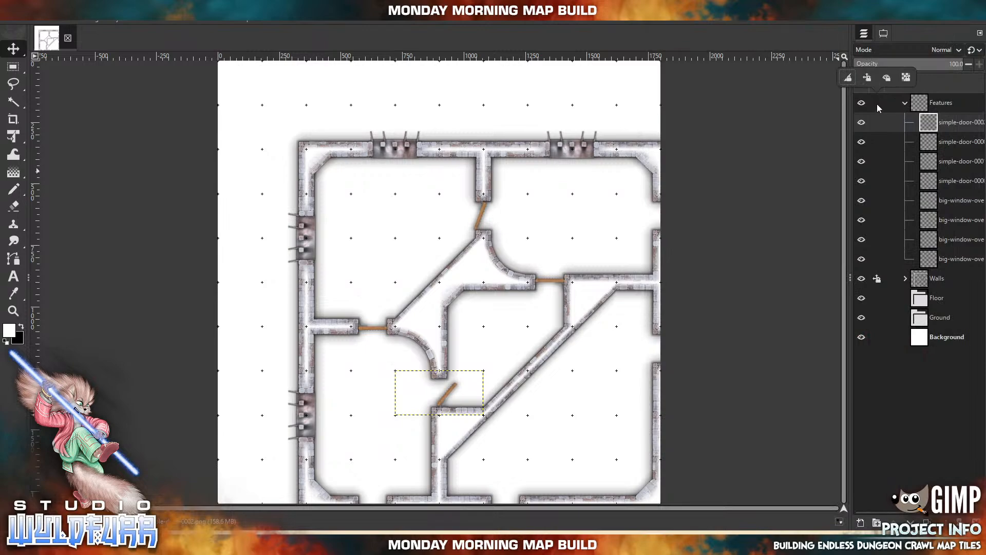
click(867, 77)
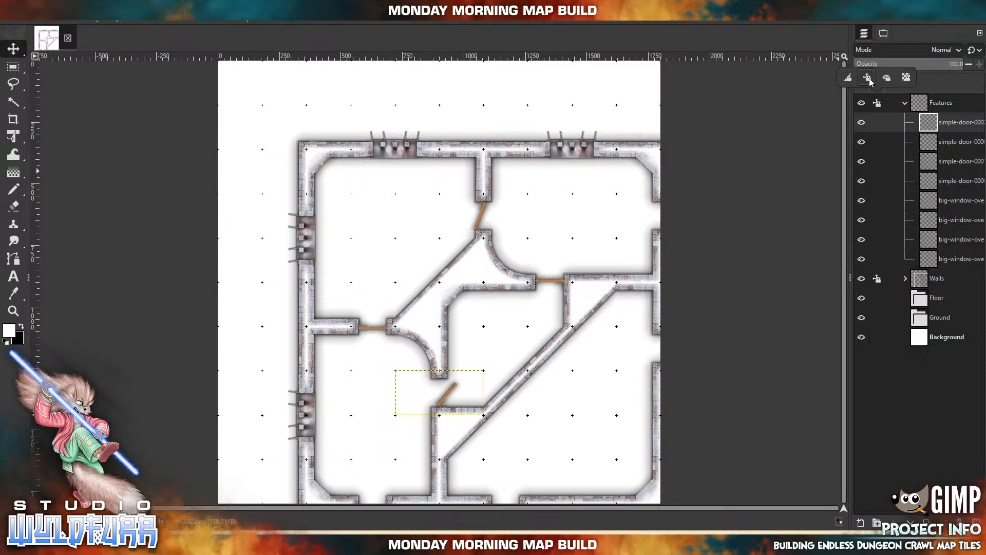
click(911, 109)
click(905, 103)
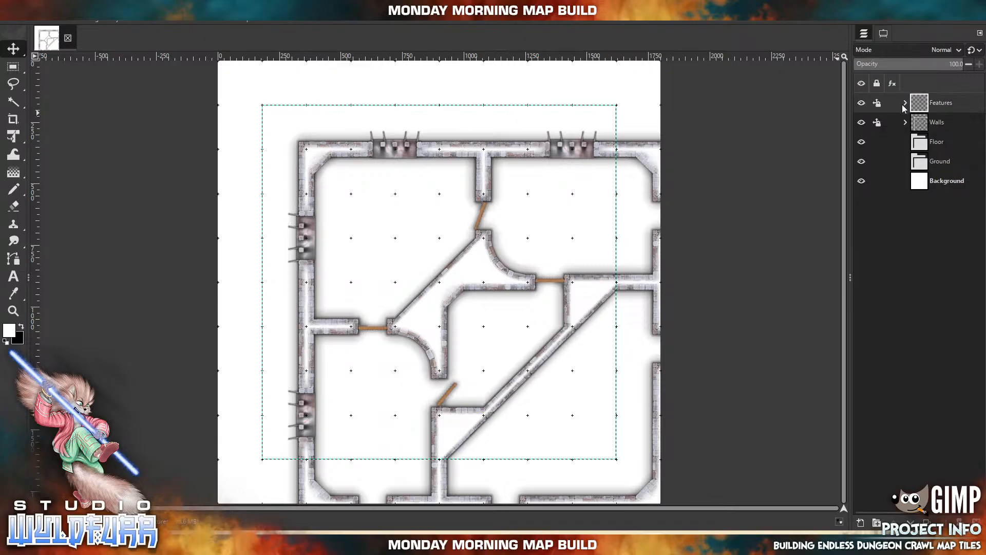
click(920, 144)
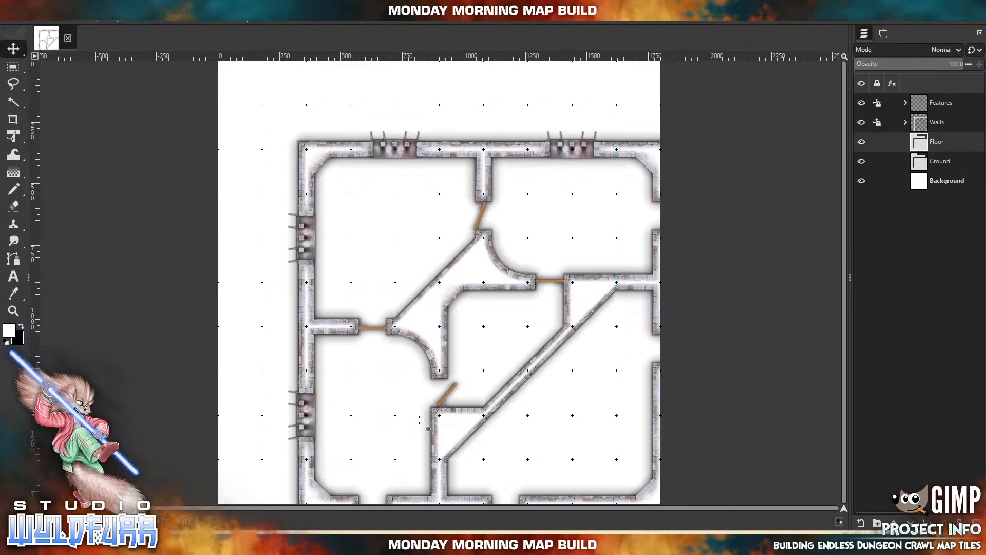
Add brickwork-floor-1x1-0000.png to the Floor group and place it at the fourth-row doorway in column ten
click(540, 541)
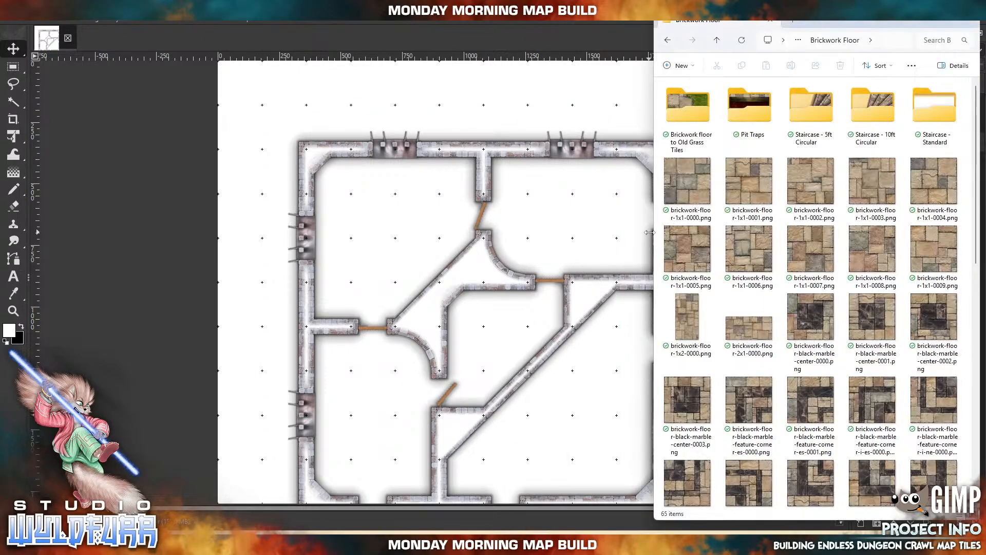
click(688, 189)
drag(689, 192, 642, 221)
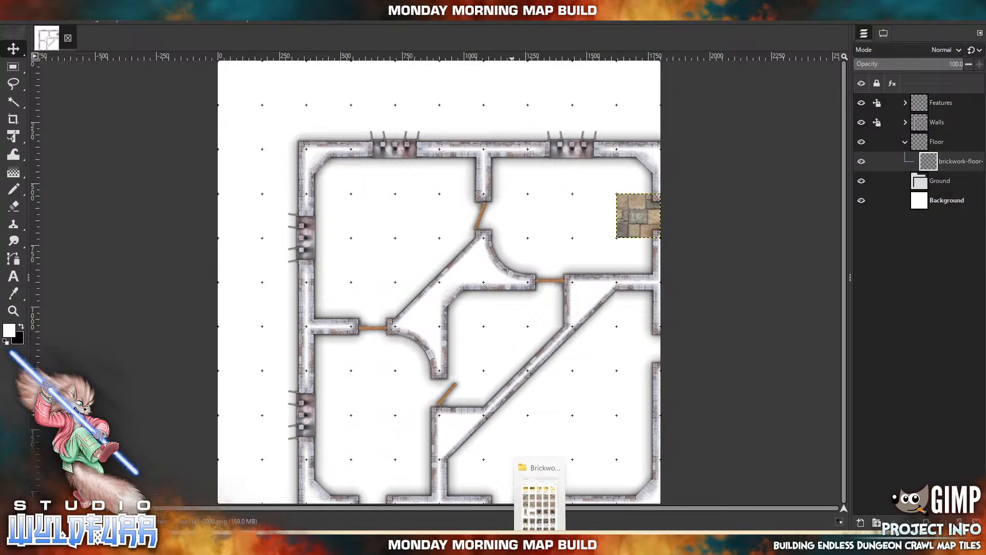
Add brickwork-floor-1x1-0001.png at the seventh-row doorway in column ten, and move the first floor tile to the tenth-row doorway in column seven
click(540, 490)
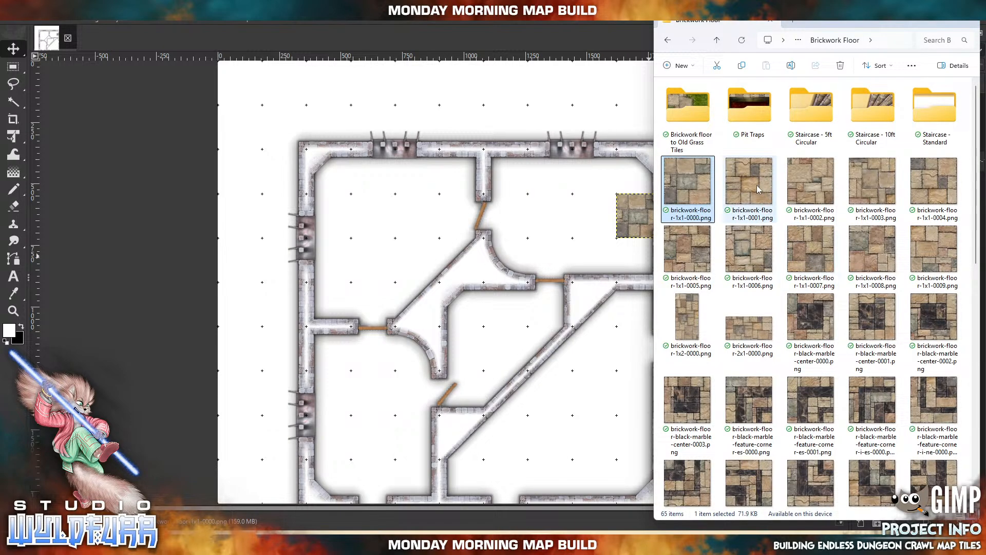
drag(755, 187, 601, 218)
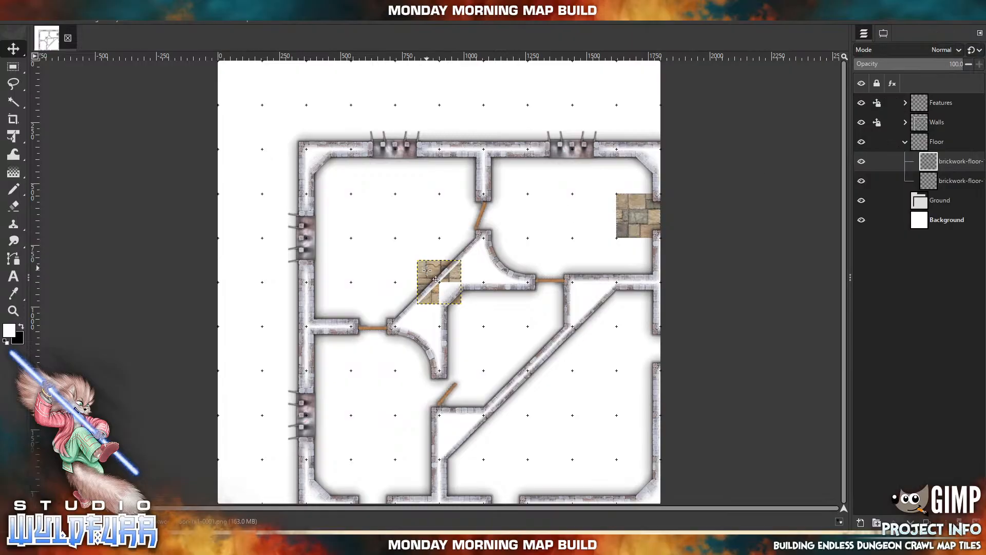
drag(427, 270, 636, 359)
click(660, 206)
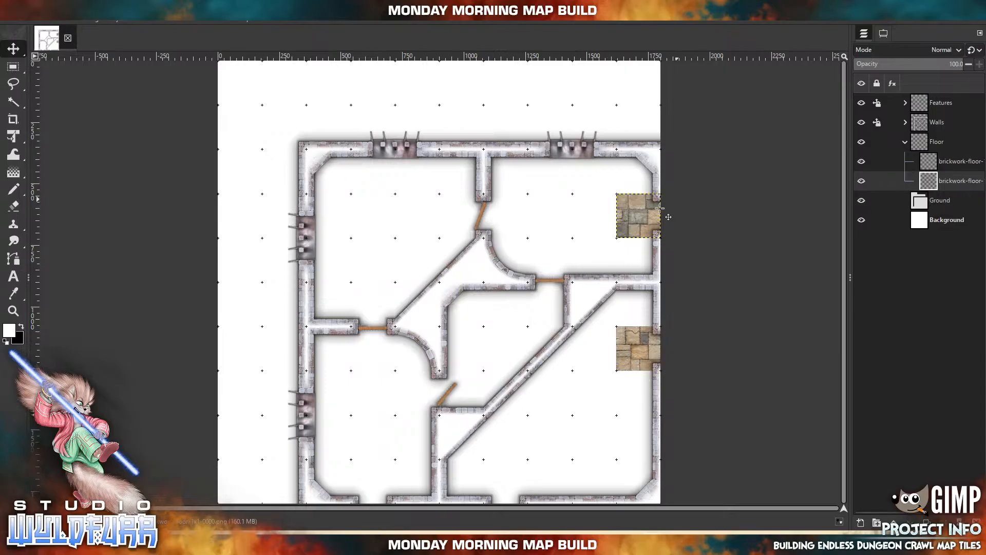
drag(628, 212, 496, 481)
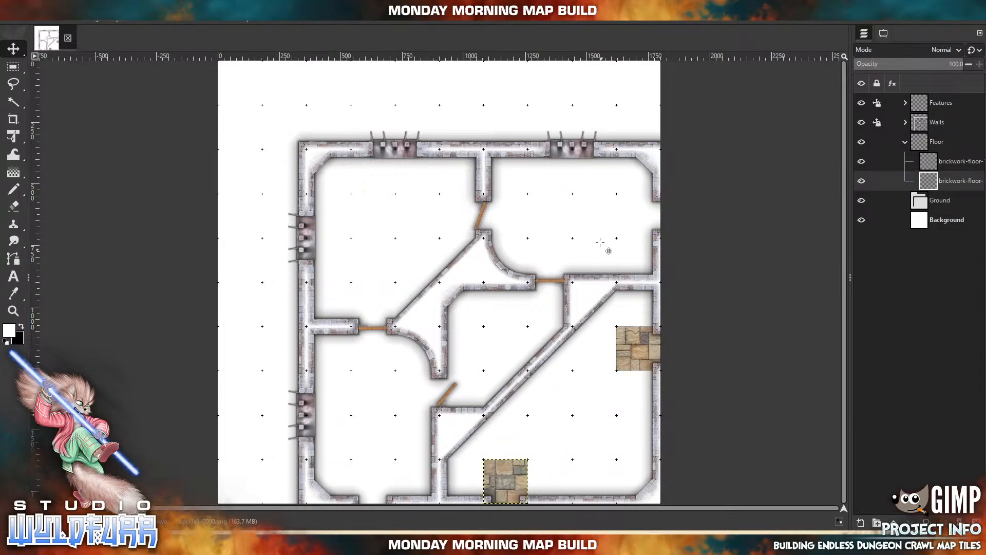
Add brickwork-floor-2x1-0000.png to the Floor group
key(alt+Tab)
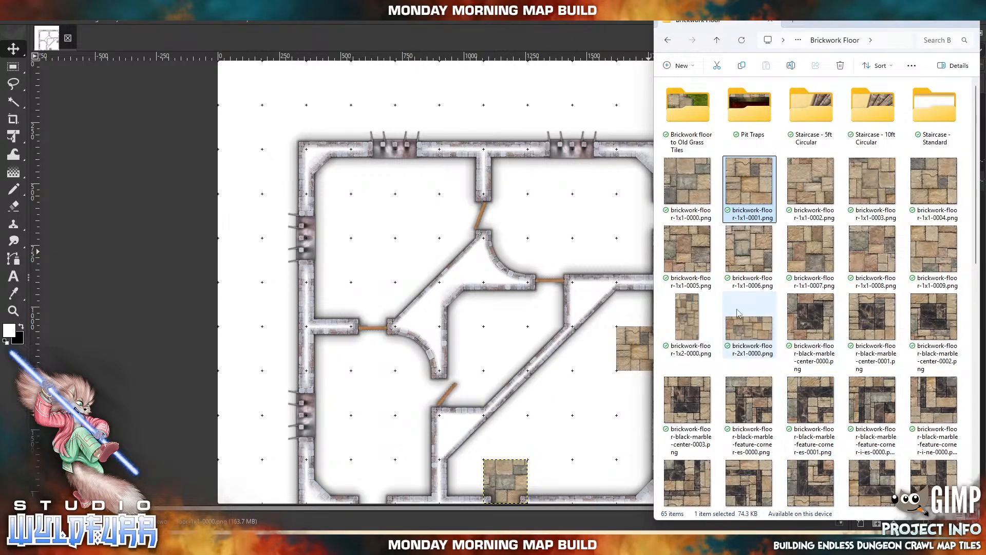
drag(754, 333, 464, 321)
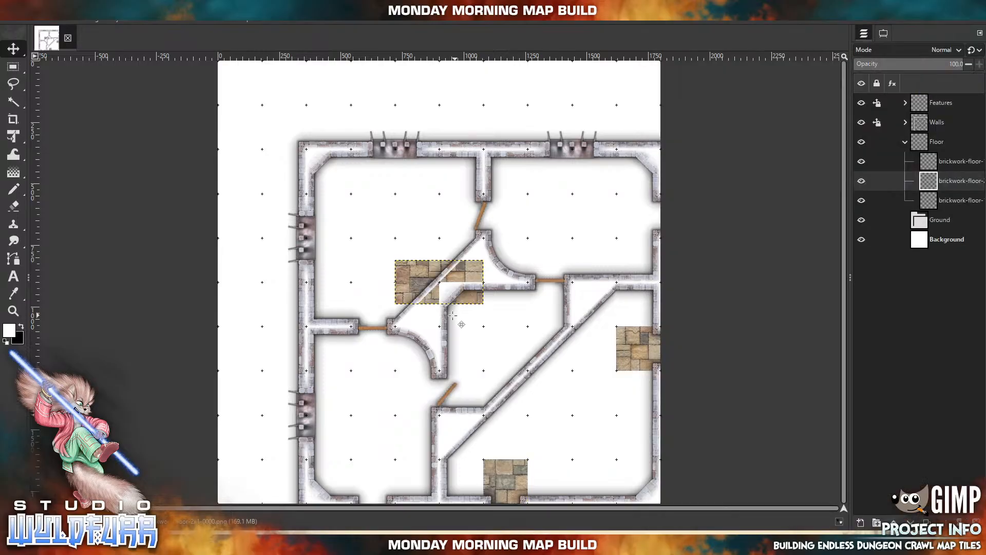
Place the 2x1 floor tile along the lower-right room's bottom wall and brickwork-floor-1x2-0000.png along its right wall, below the existing tile
drag(406, 280, 531, 470)
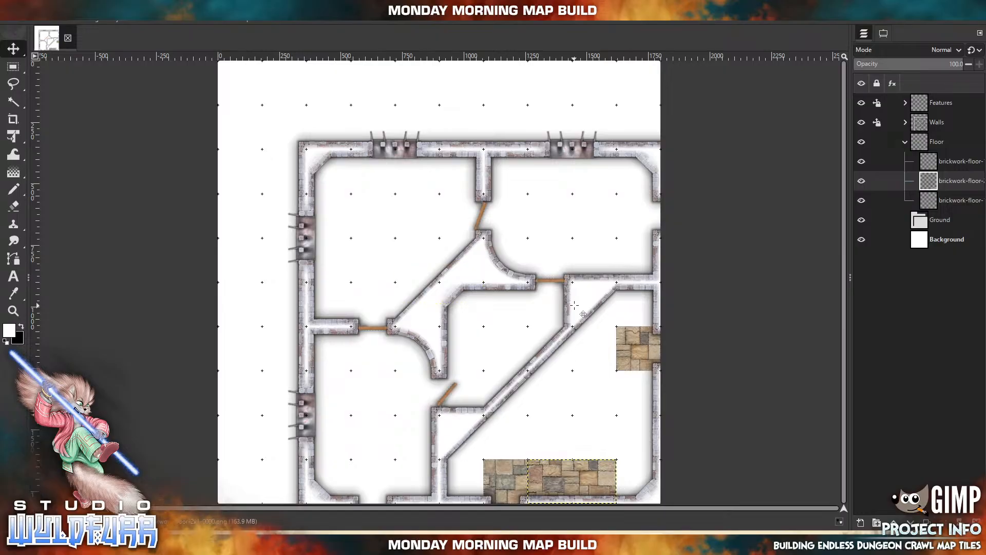
click(554, 539)
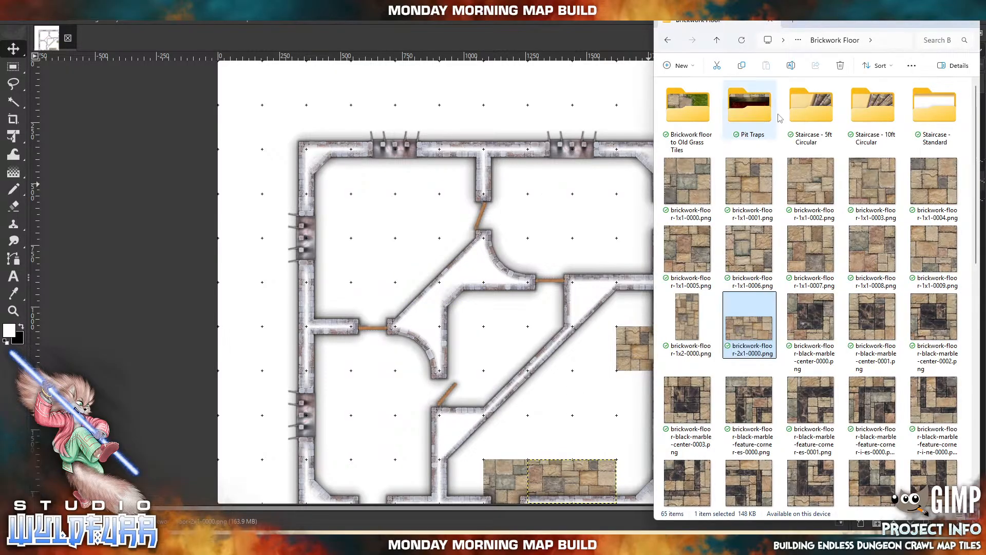
drag(688, 324, 507, 319)
drag(441, 259, 639, 391)
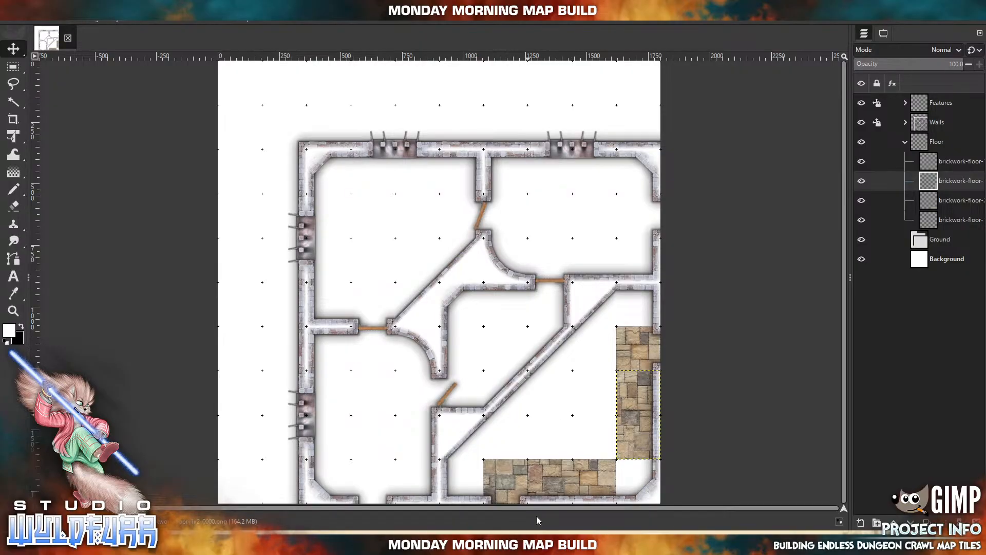
Add brickwork-floor-1x1-0001.png in the lower-right room's bottom-right corner and brickwork-floor-1x1-0002.png at the left end of its bottom row
key(alt+Tab)
click(756, 183)
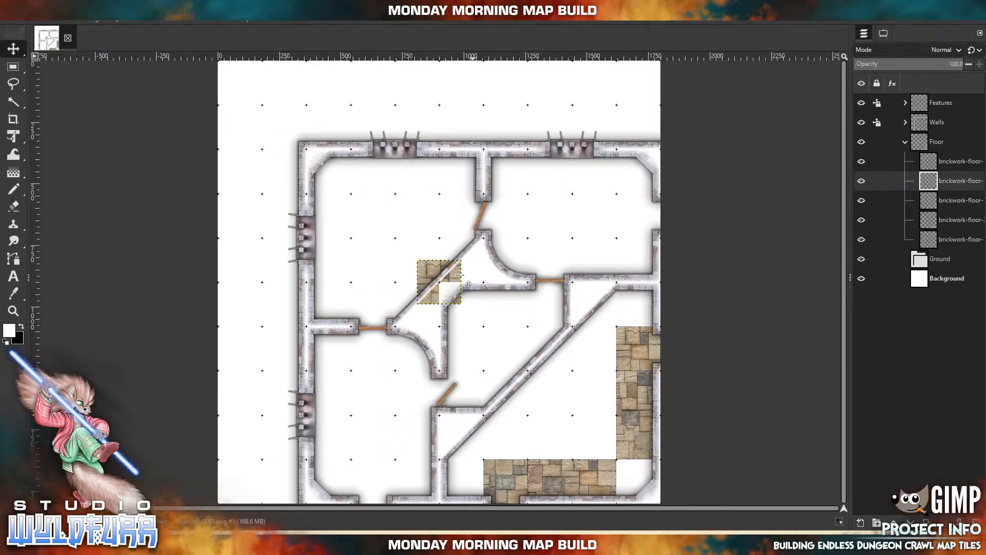
drag(438, 279, 638, 485)
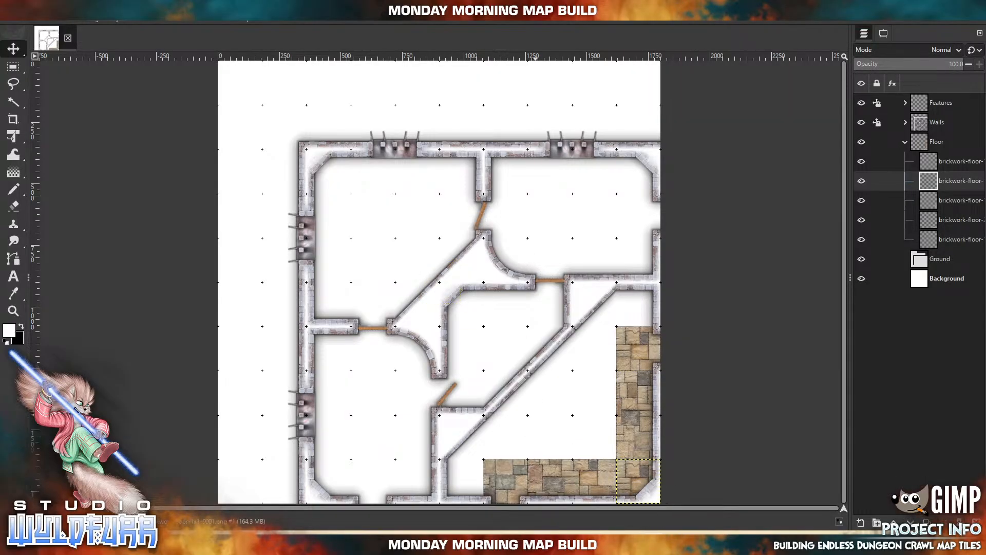
key(alt+Tab)
drag(810, 181, 511, 399)
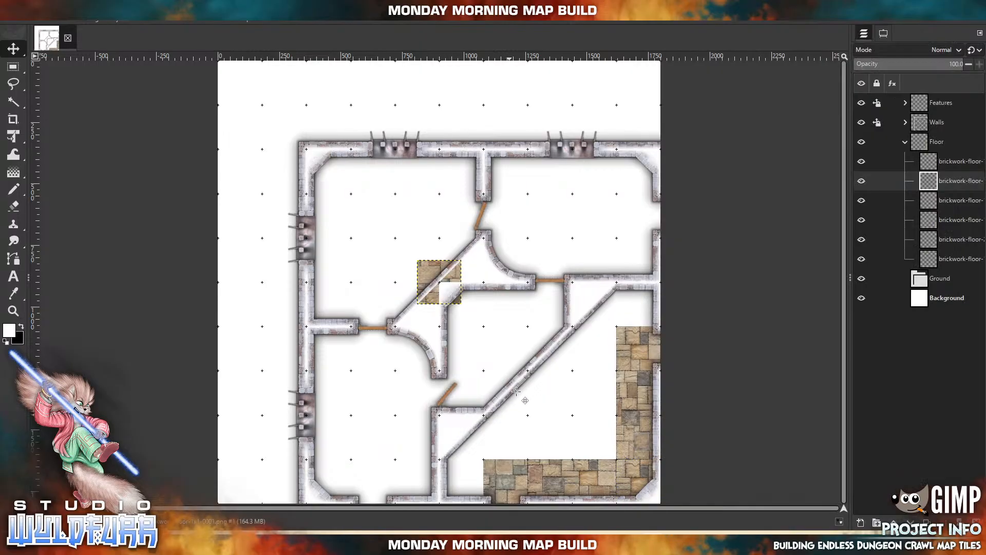
drag(448, 283, 471, 482)
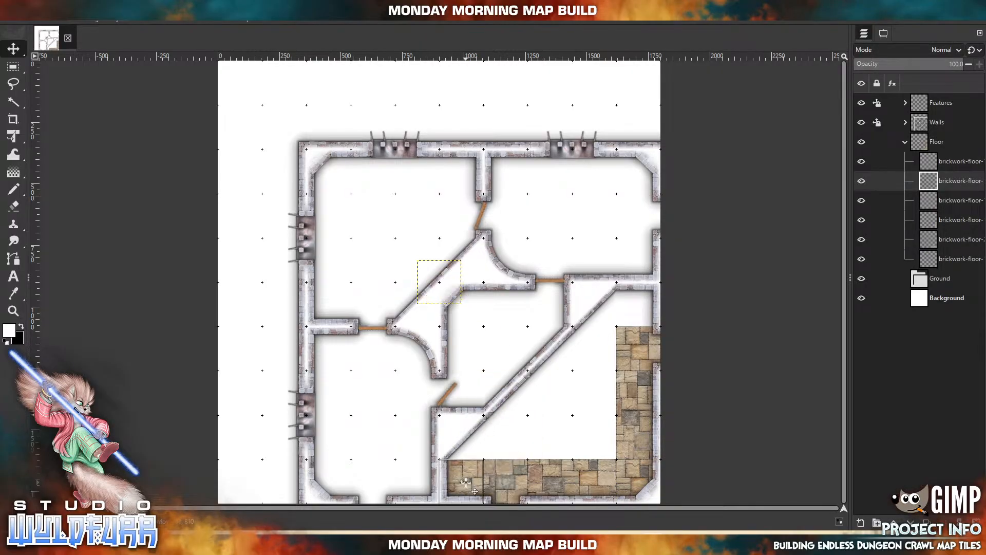
Add brickwork-floor-1x1-0003.png and brickwork-floor-1x1-0004.png side by side at the left end of the room's second row from the bottom
key(alt+Tab)
drag(869, 182, 488, 394)
drag(426, 277, 444, 441)
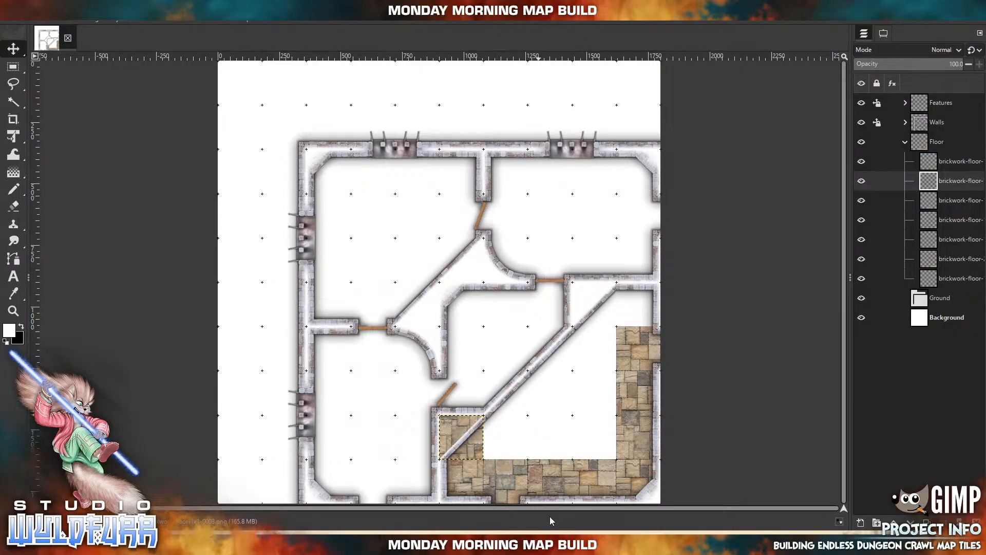
mouse_move(539, 541)
click(538, 488)
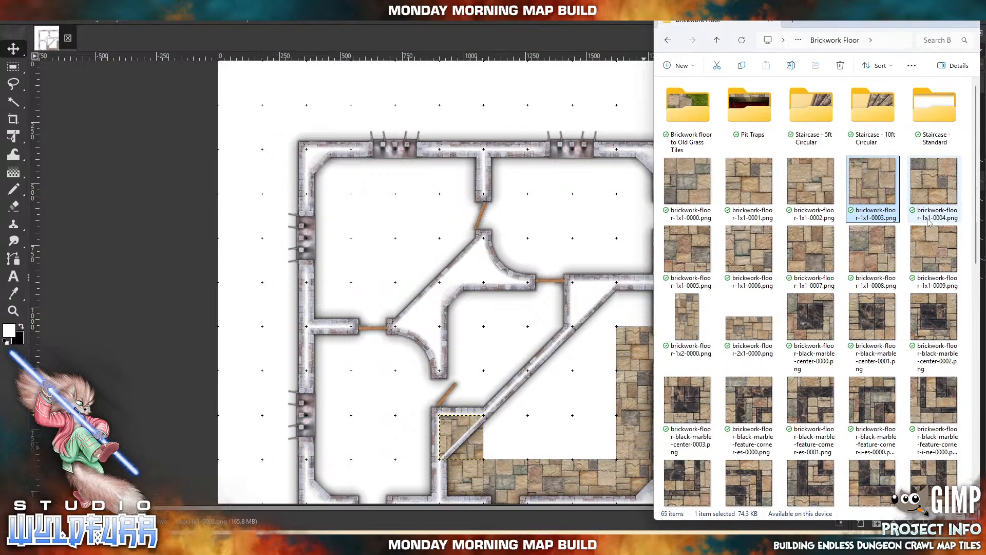
drag(937, 185, 513, 429)
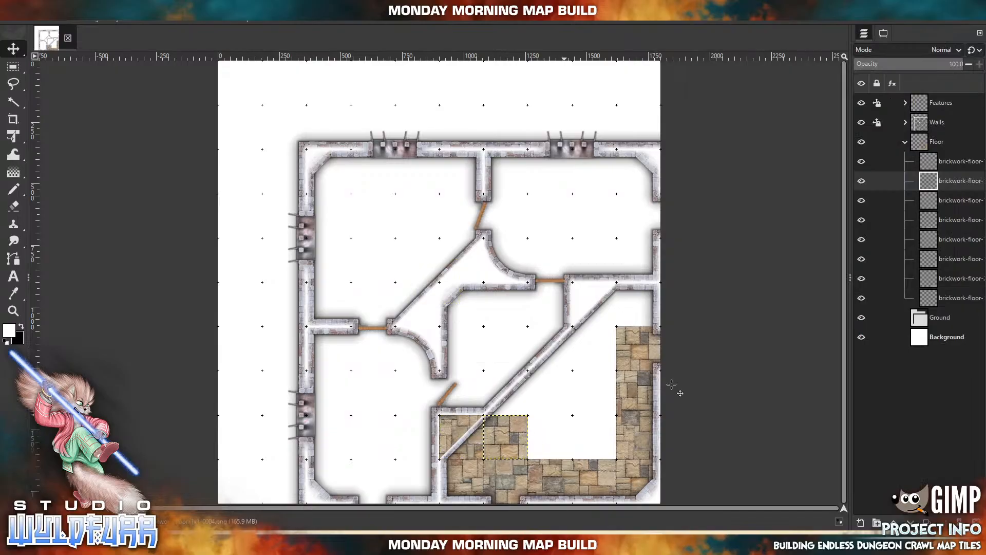
Create a layer group named Floor A inside the Floor group
click(941, 167)
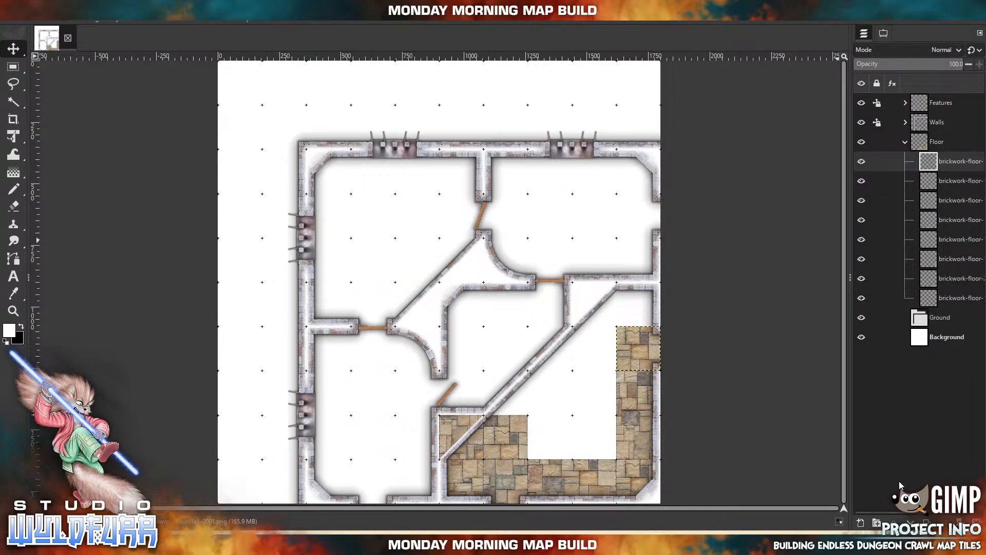
click(877, 523)
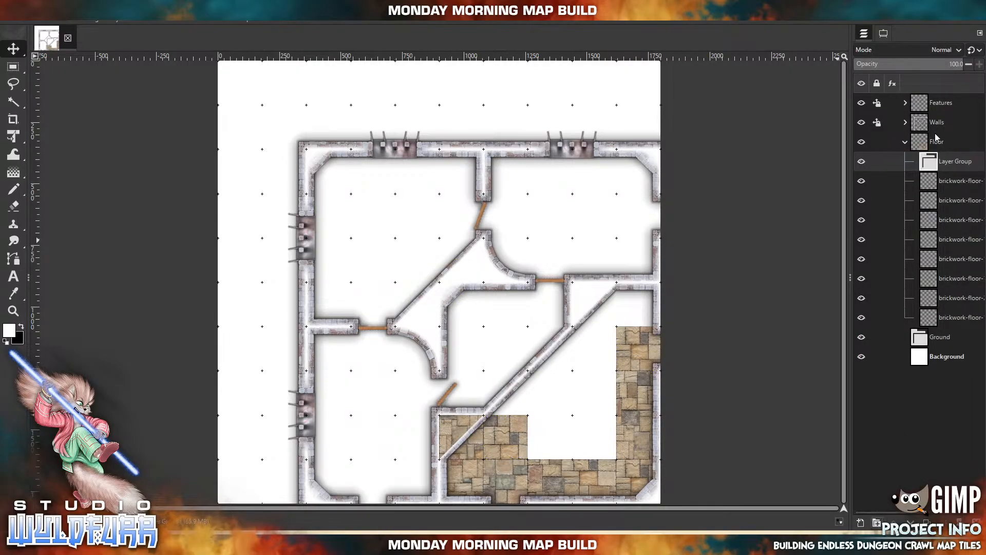
double_click(955, 163)
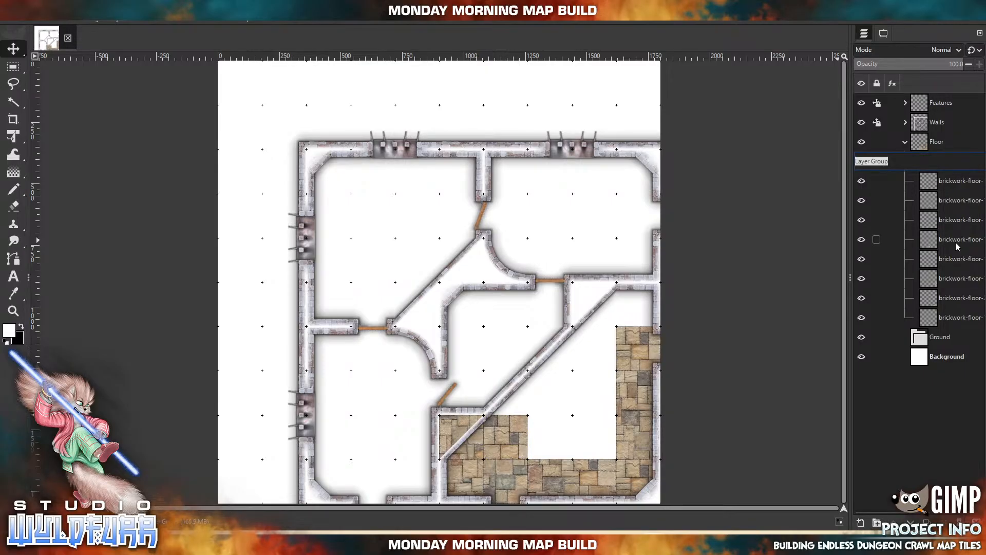
text(Floor A)
key(Return)
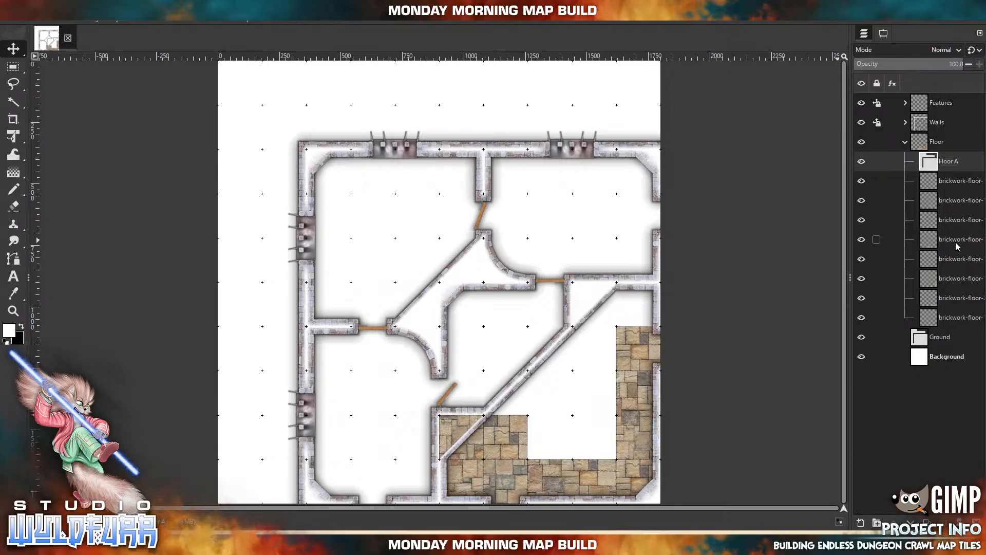
Move all eight brickwork floor tile layers into the Floor A group
click(937, 183)
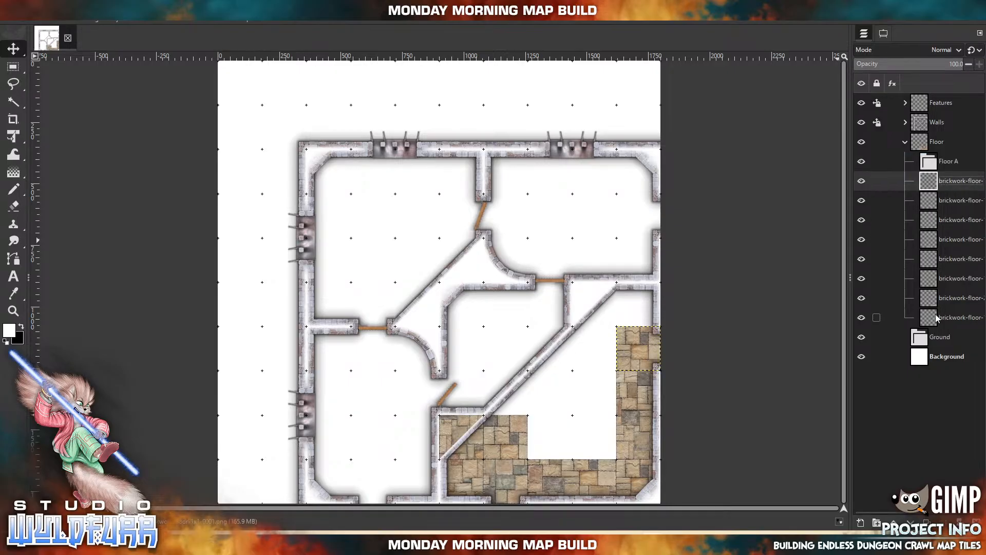
shift+click(943, 320)
drag(934, 184, 933, 154)
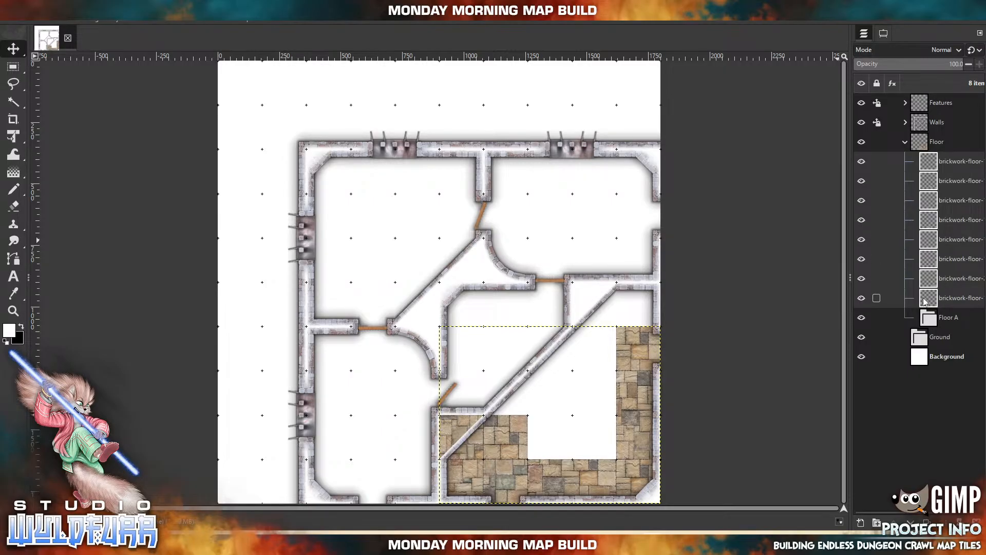
drag(934, 307, 929, 318)
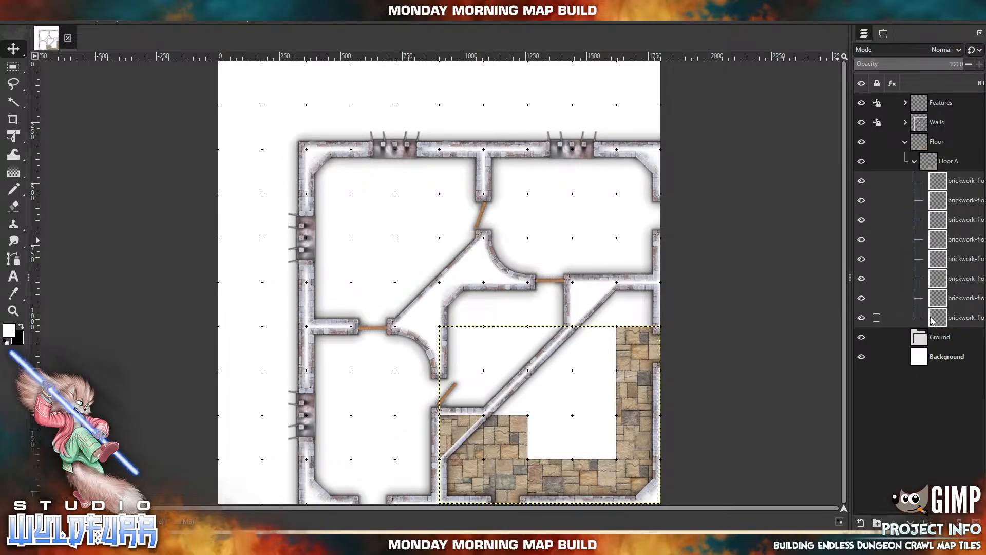
Add brickwork-floor-1x1-0005.png and 1x1-0006.png to Floor A, side by side in the third row from the bottom, starting under the diagonal wall
click(945, 181)
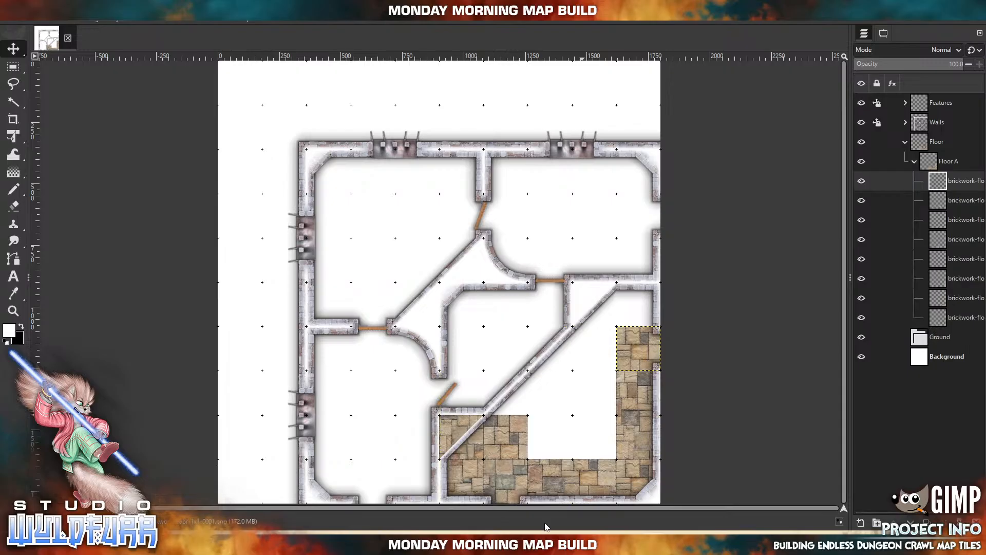
click(540, 543)
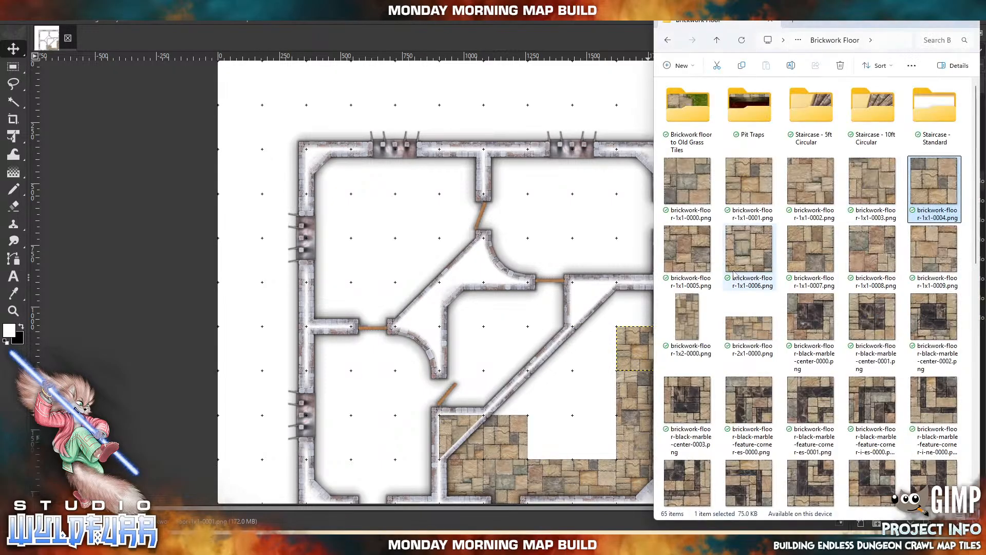
drag(698, 257, 508, 287)
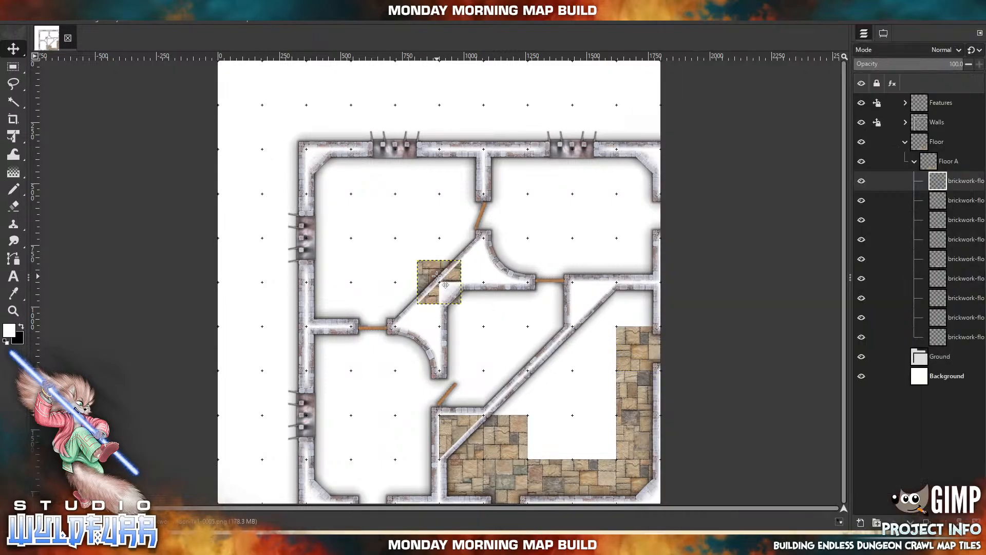
drag(444, 285, 501, 391)
key(alt+Tab)
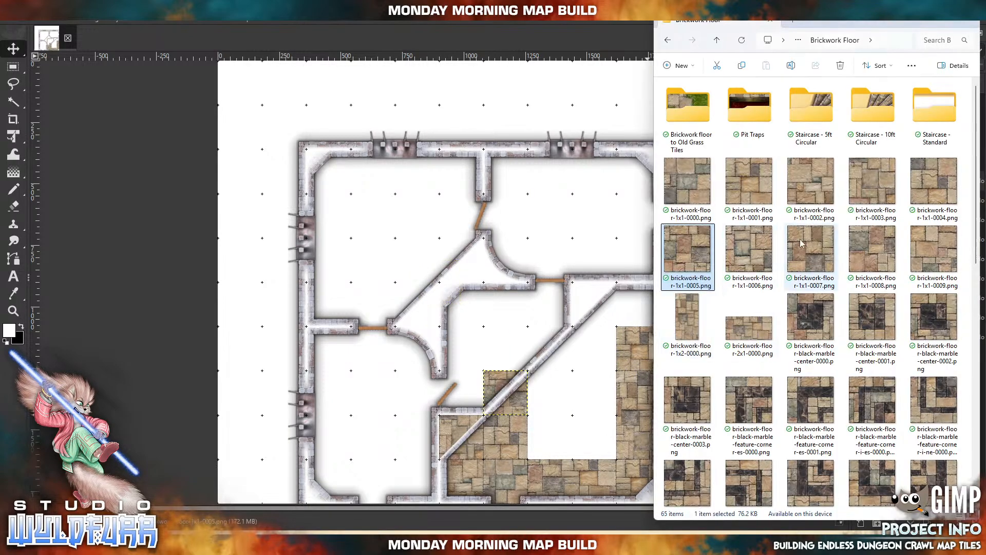
drag(759, 244, 572, 310)
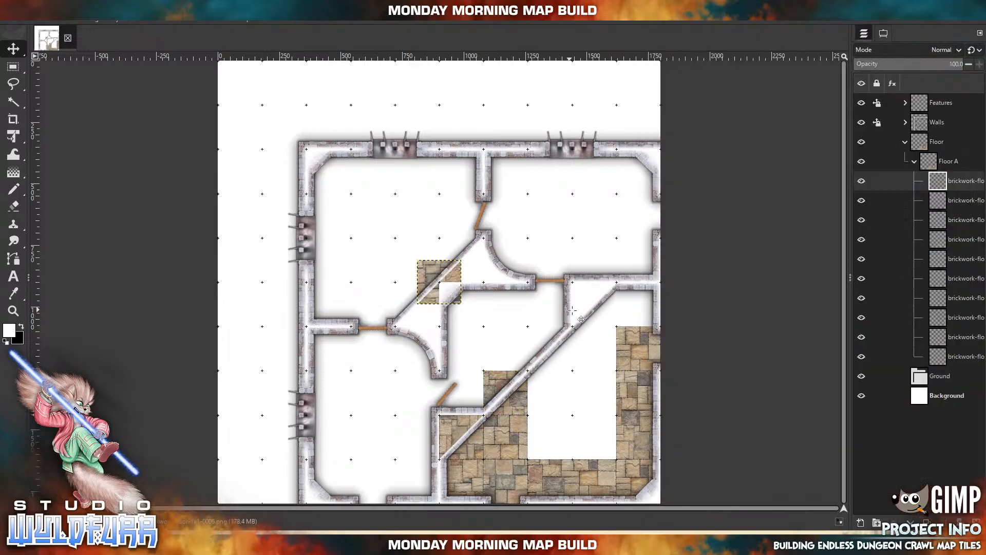
drag(429, 278, 550, 387)
Add brickwork-floor-1x1-0007.png and brickwork-floor-1x1-0008.png stepping up diagonally beneath the upper part of the diagonal wall
key(alt+Tab)
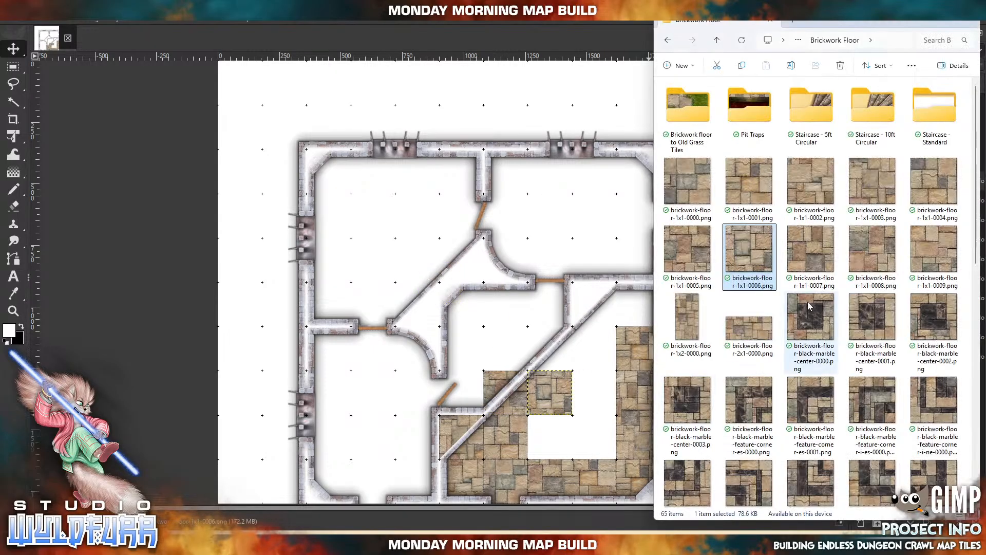
click(818, 248)
drag(818, 249, 567, 343)
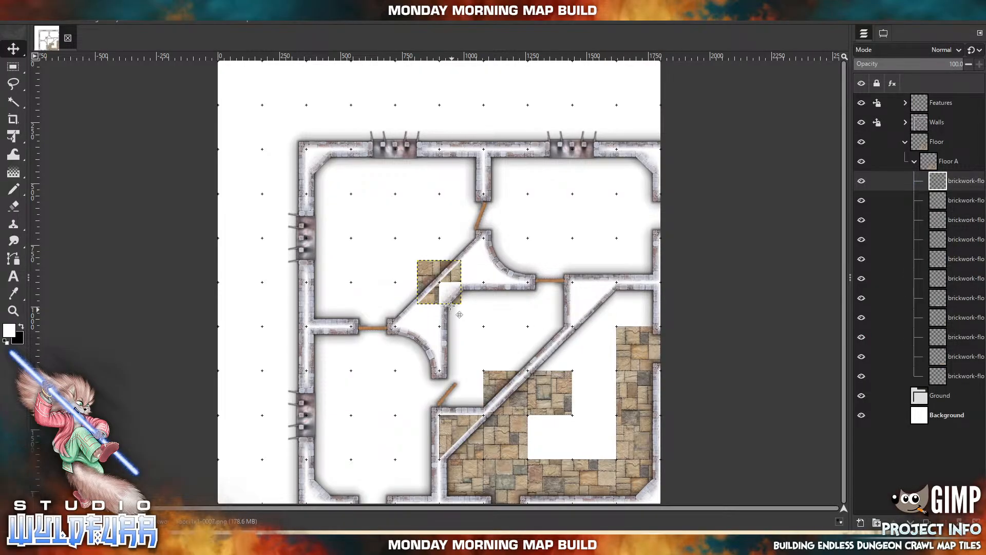
drag(446, 290, 556, 356)
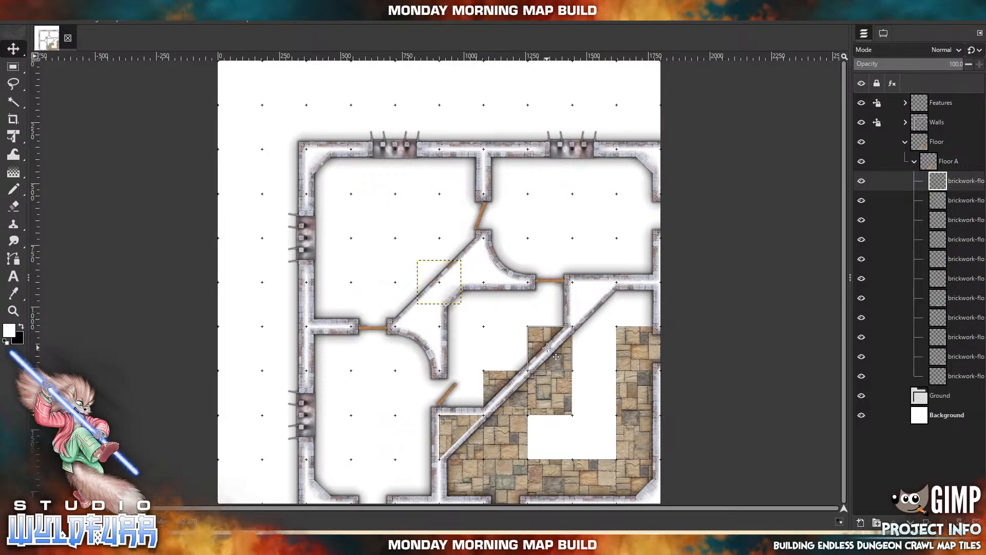
key(alt+Tab)
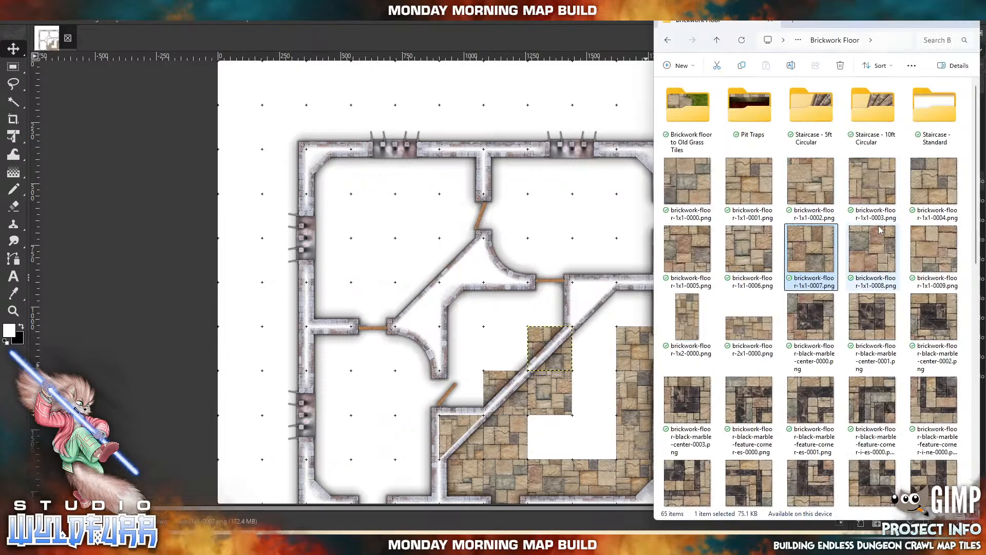
drag(871, 237, 531, 284)
drag(442, 281, 600, 302)
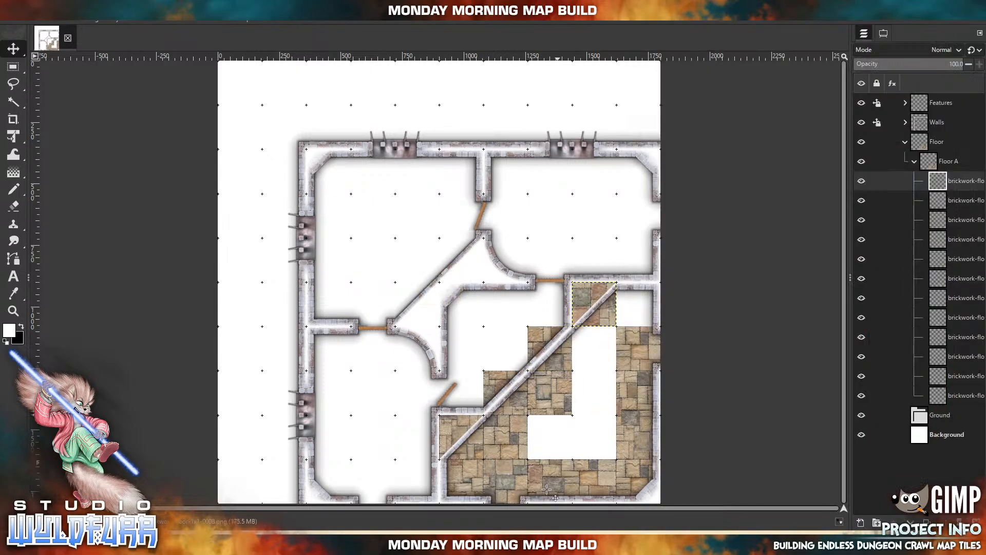
Place brickwork-floor-1x1-0009.png in the room's top-right corner and brickwork-floor-1x2-0000.png in the two-square vertical gap beside the right-hand column
key(alt+Tab)
drag(934, 250, 539, 286)
drag(452, 283, 660, 299)
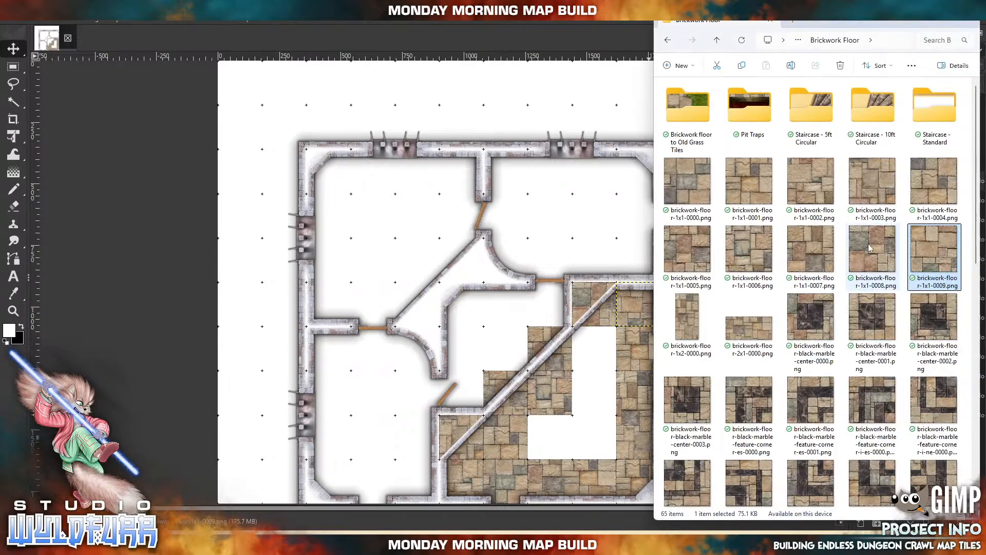
key(alt+Tab)
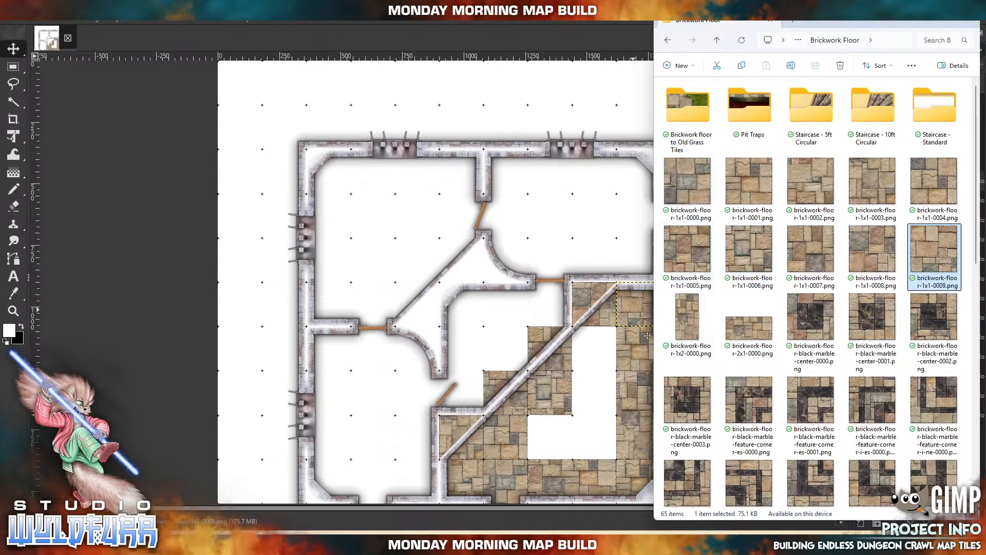
drag(692, 321, 500, 352)
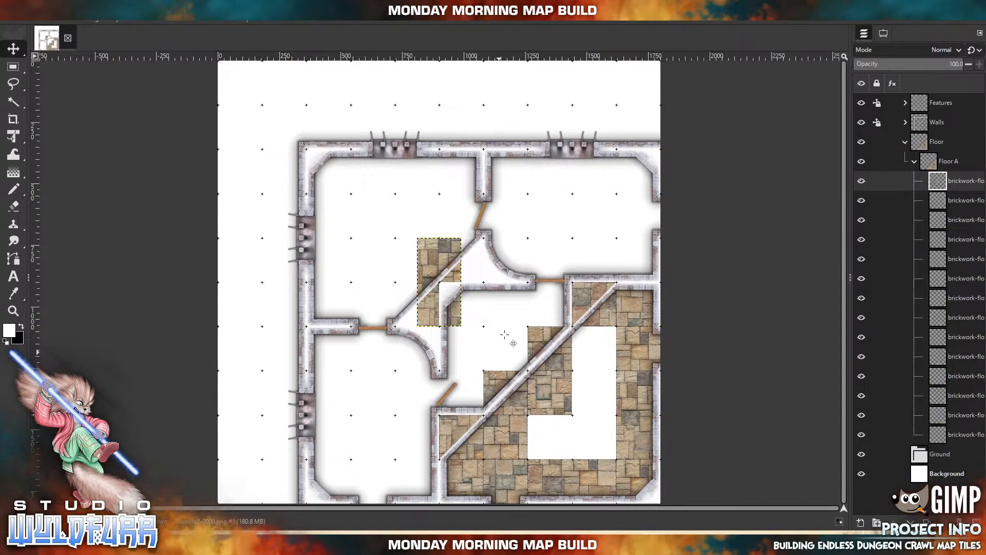
drag(432, 247, 586, 337)
Fill the last two empty squares of the lower-right room with brickwork-floor-1x1-0000.png and brickwork-floor-1x1-0001.png, left to right
key(alt+Tab)
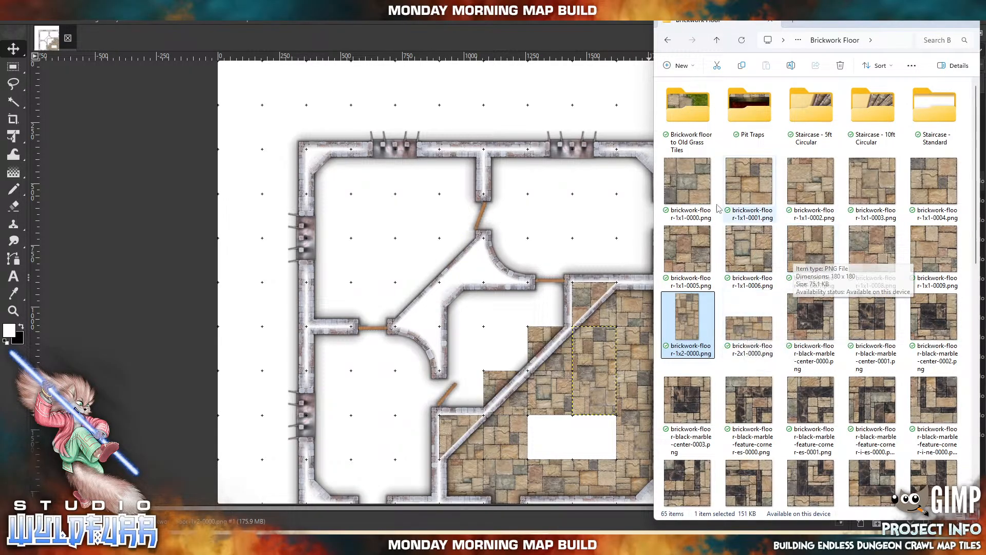
drag(693, 186, 491, 294)
drag(438, 277, 549, 431)
key(alt+Tab)
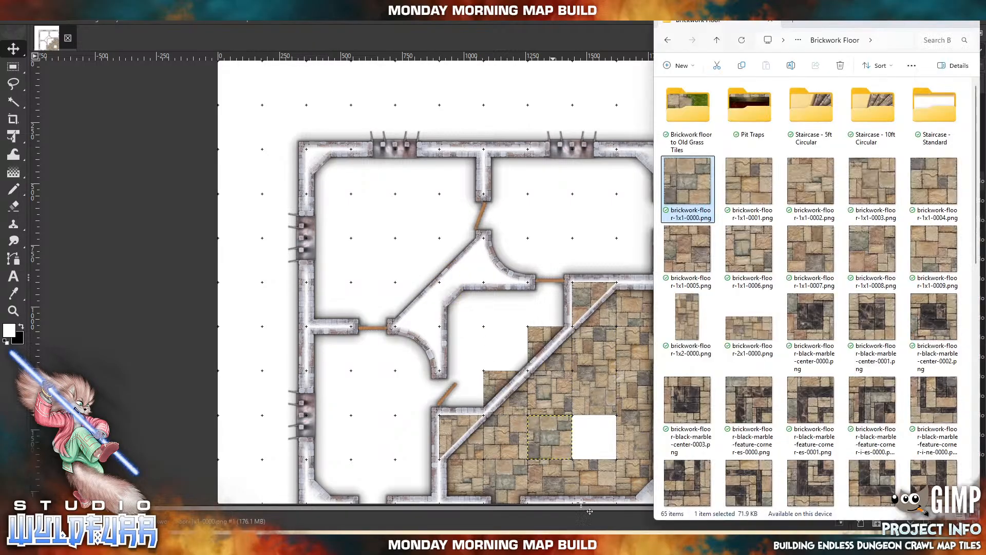
drag(749, 180, 520, 312)
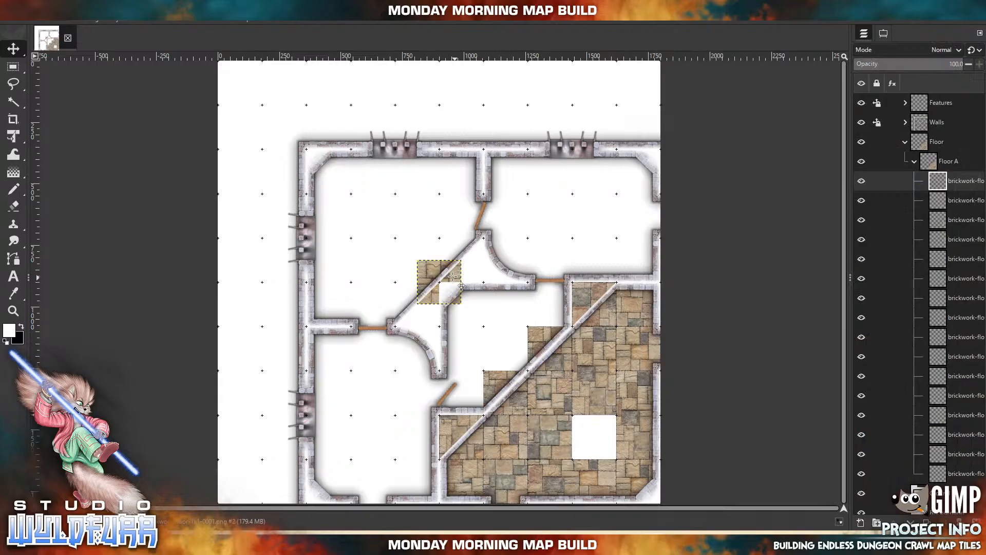
drag(452, 276, 608, 432)
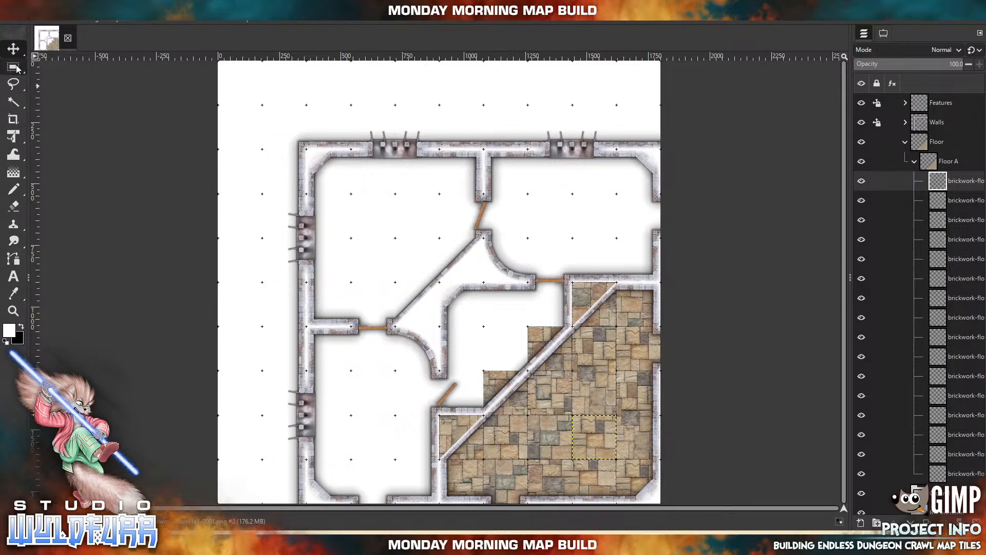
Switch to the Free Select tool and make the Floor A layer group active
click(14, 85)
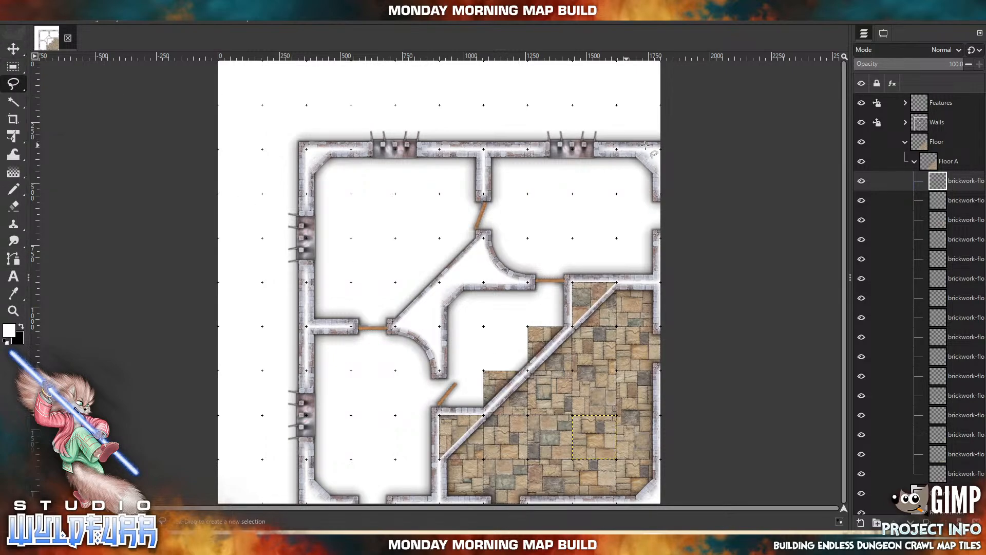
click(929, 163)
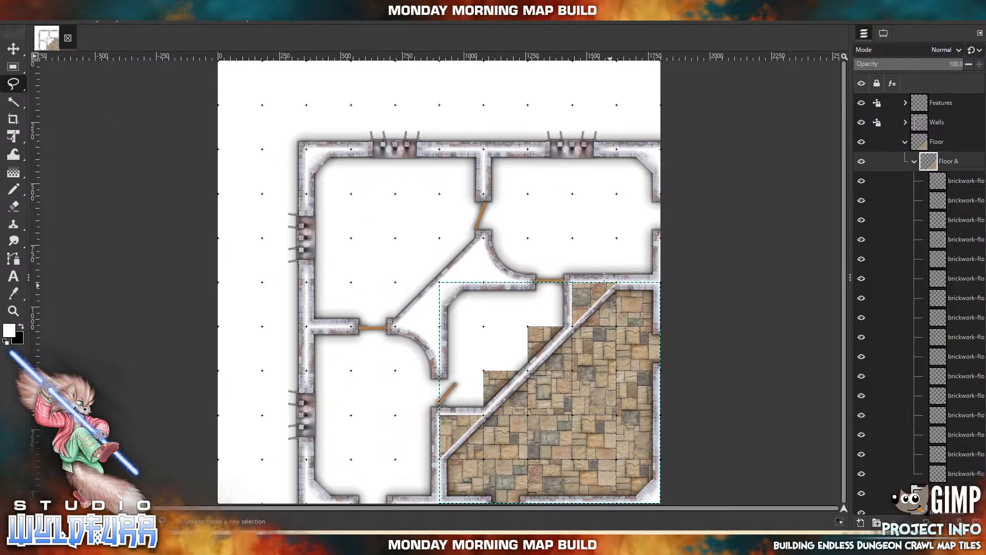
mouse_move(573, 209)
mouse_down()
mouse_move(528, 217)
mouse_move(541, 263)
mouse_move(580, 272)
mouse_move(599, 244)
mouse_move(579, 215)
mouse_up()
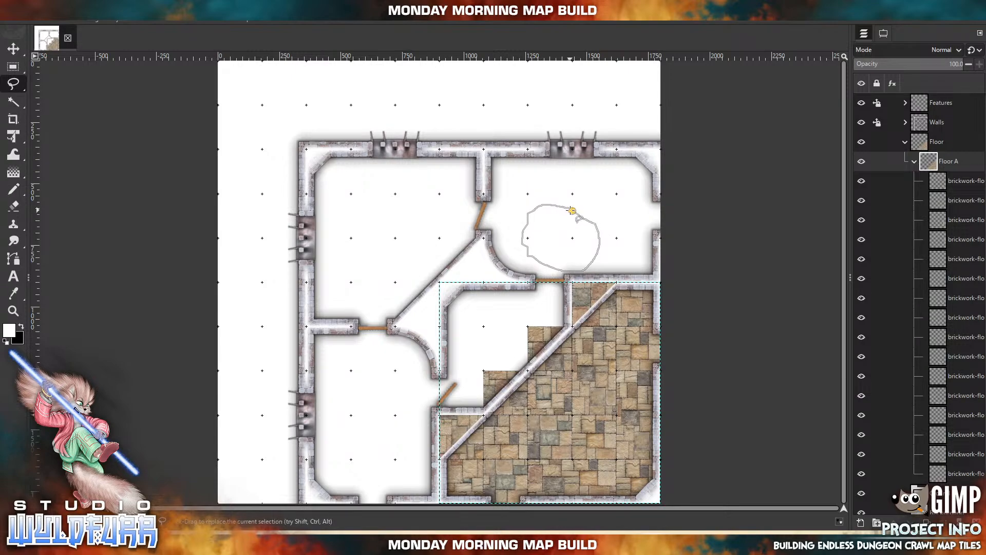
click(572, 211)
key(Return)
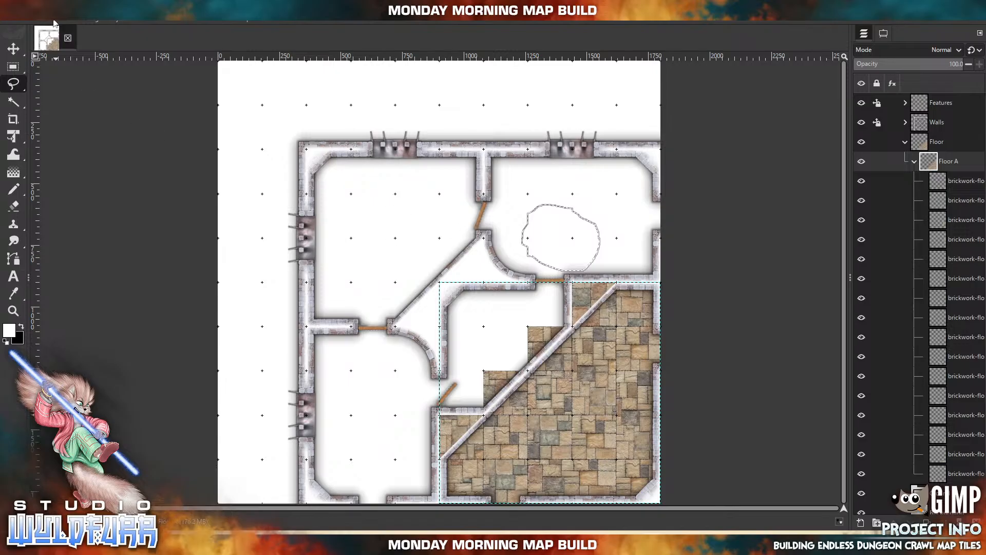
click(54, 23)
click(64, 40)
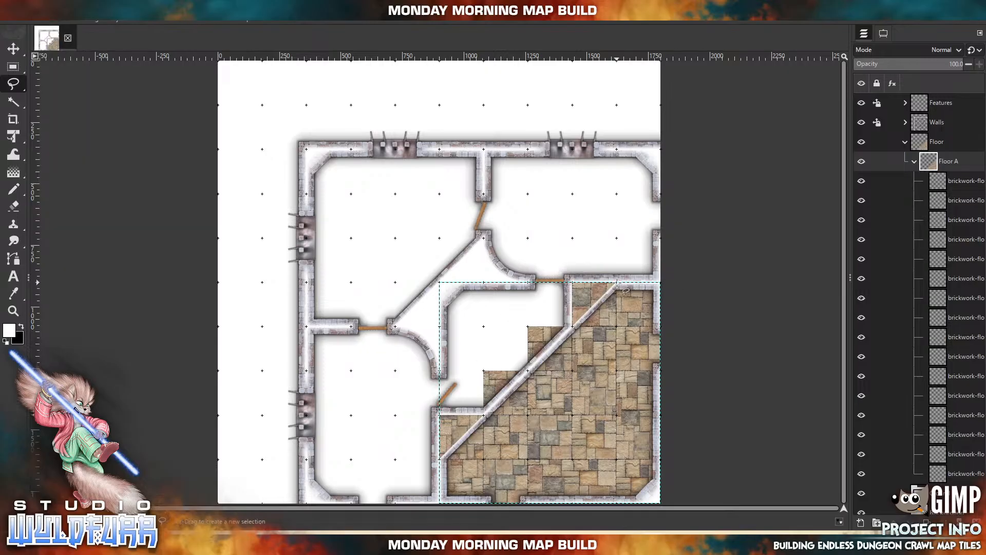
Outline the lower-right room with a straight-edged free selection, using the diagonal wall's centreline as its upper-left edge
click(662, 282)
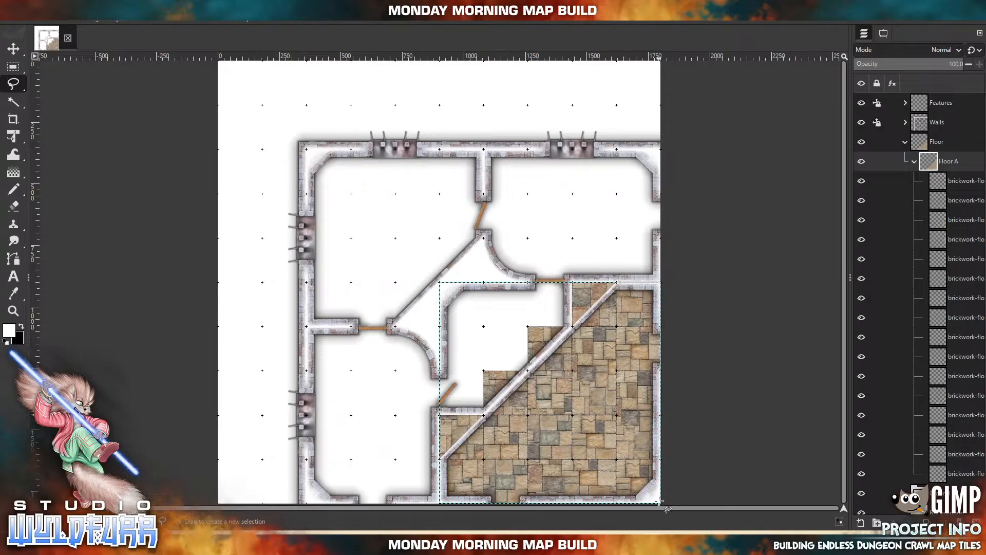
click(659, 502)
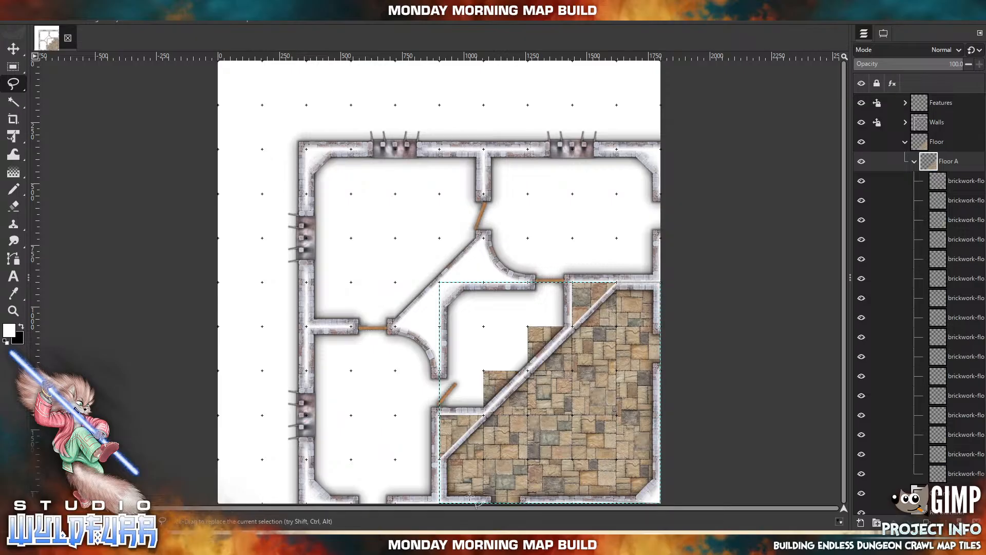
click(440, 502)
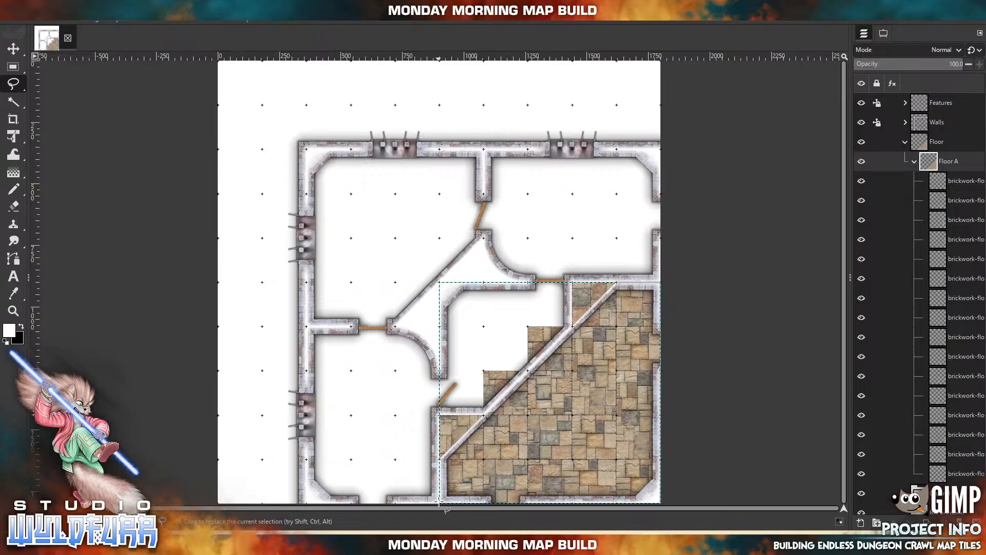
click(441, 458)
click(616, 283)
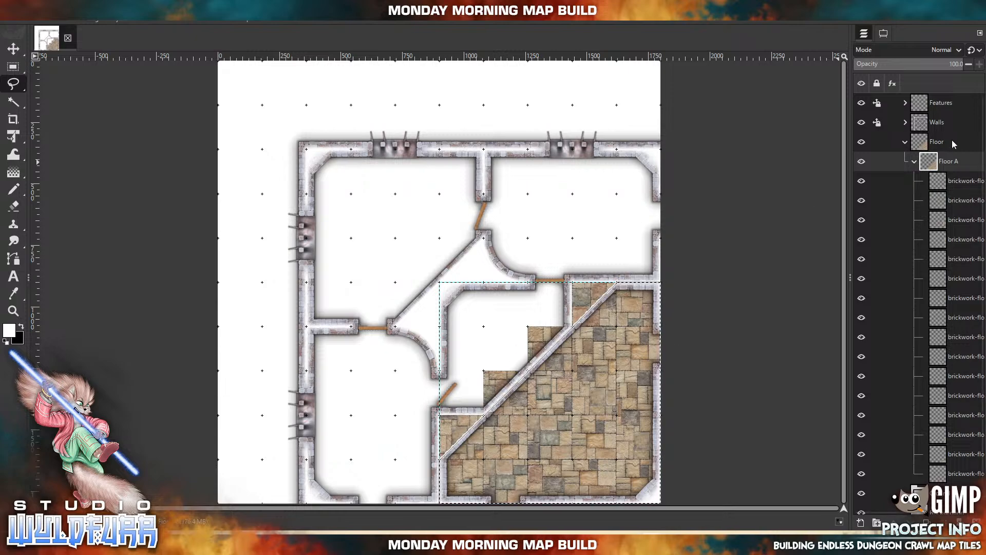
Add a layer mask initialised to White (full opacity) to the Floor A group
right_click(934, 162)
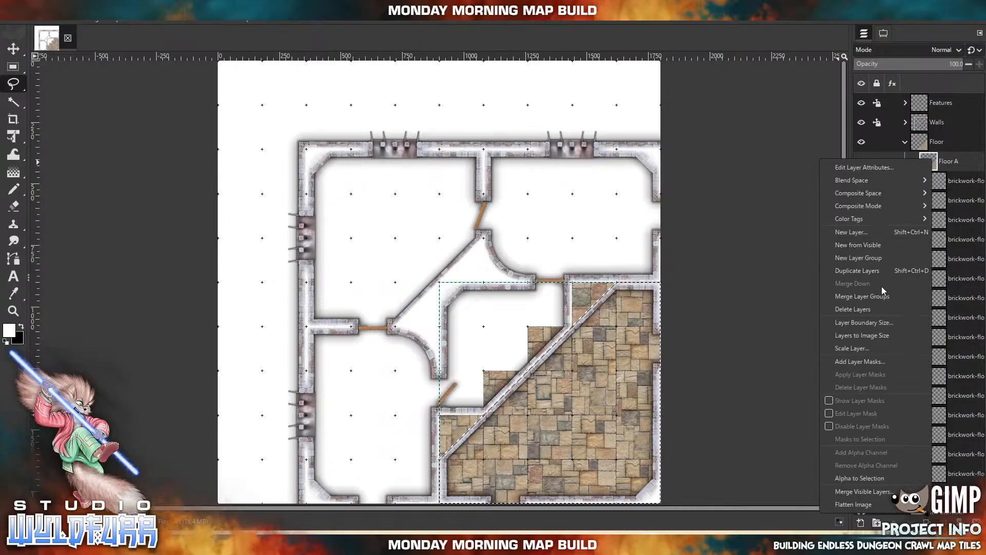
click(864, 361)
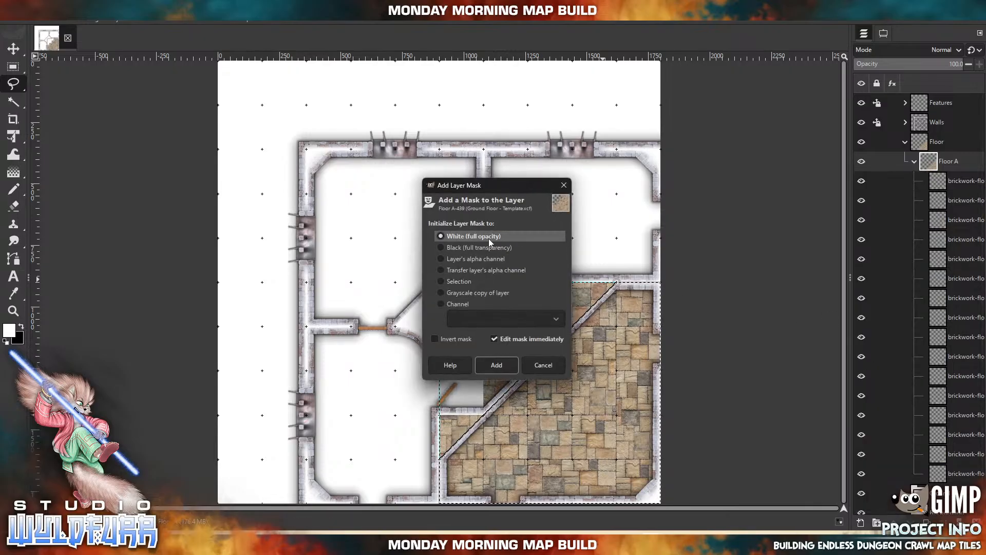
click(496, 368)
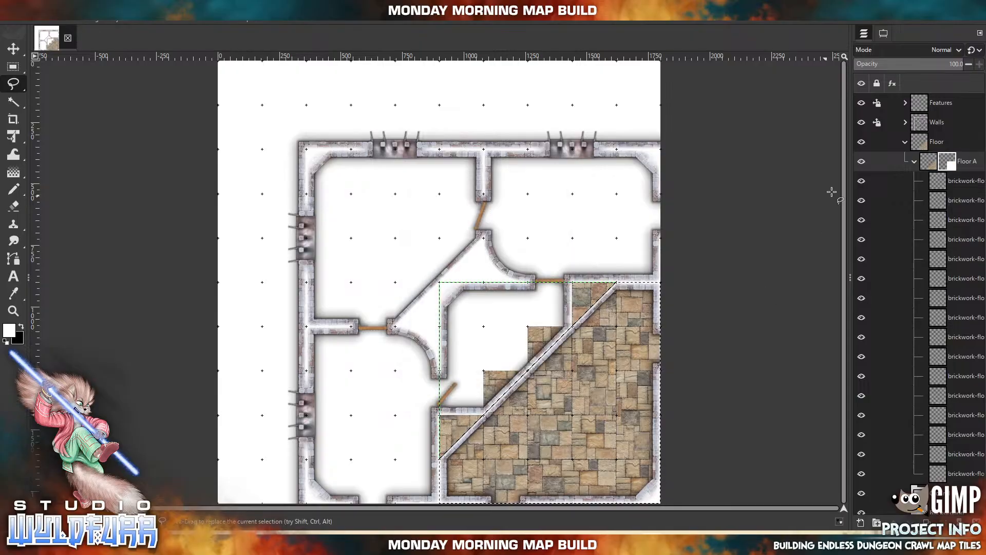
Mask out the floor beyond the diagonal wall by filling the inverted selection with the black background colour, and clear the selection
click(45, 20)
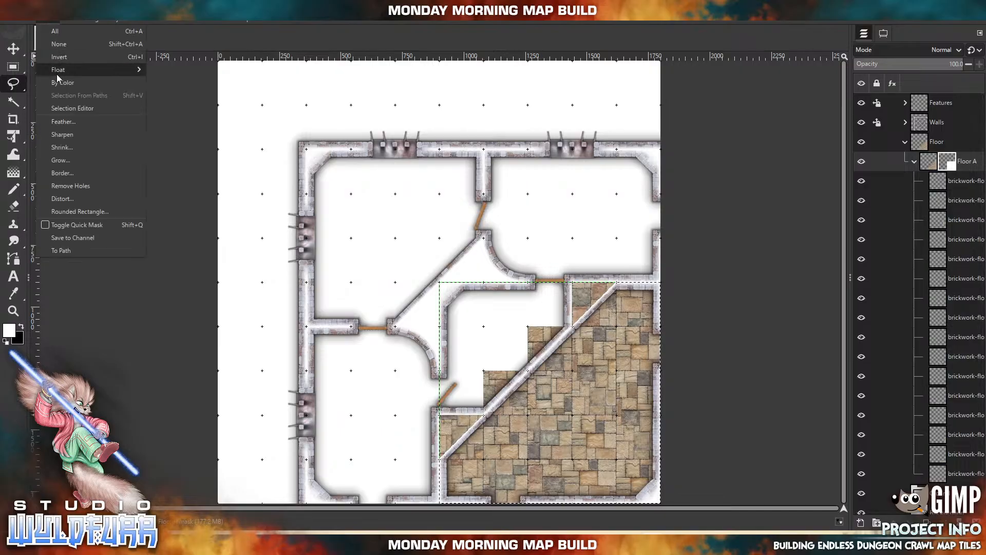
click(62, 58)
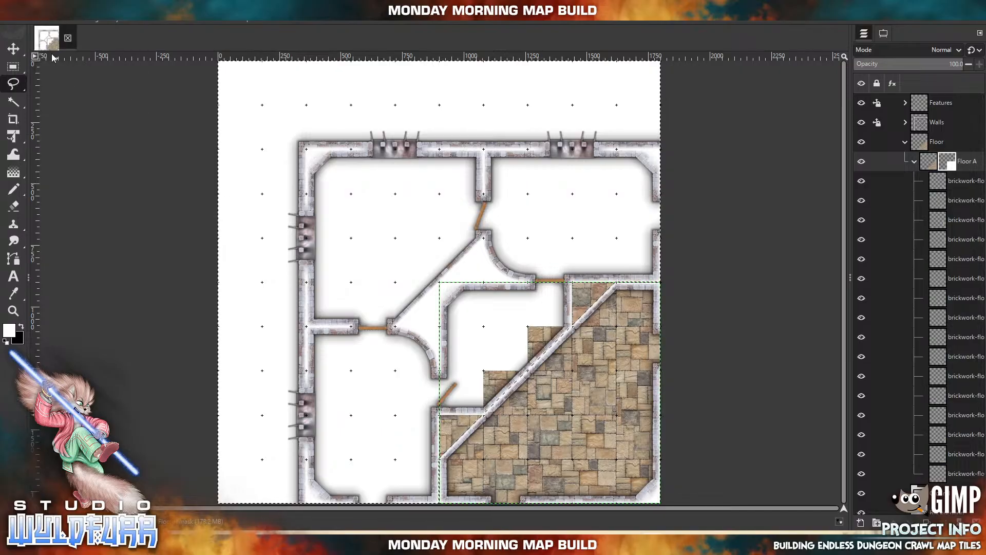
click(27, 22)
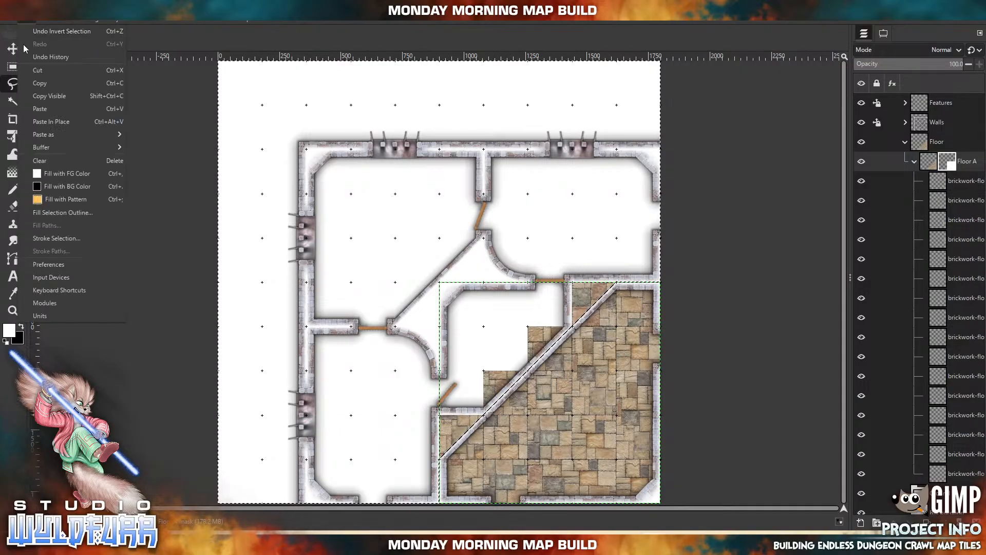
click(67, 186)
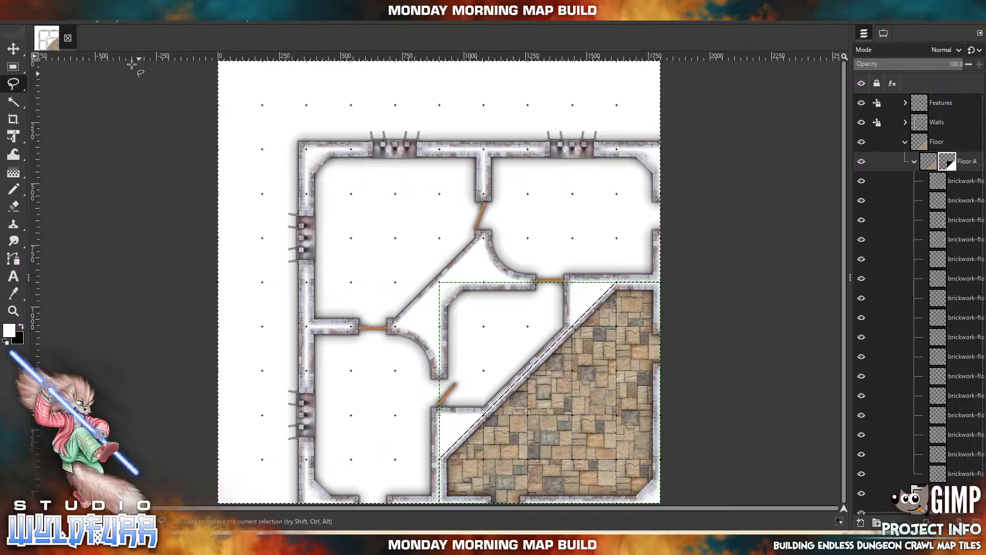
click(53, 23)
click(60, 45)
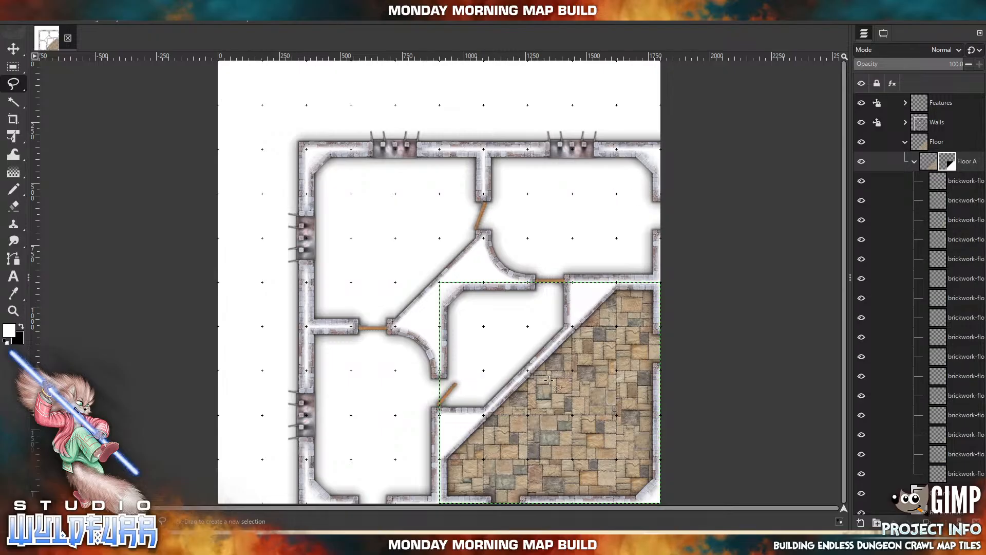
click(950, 185)
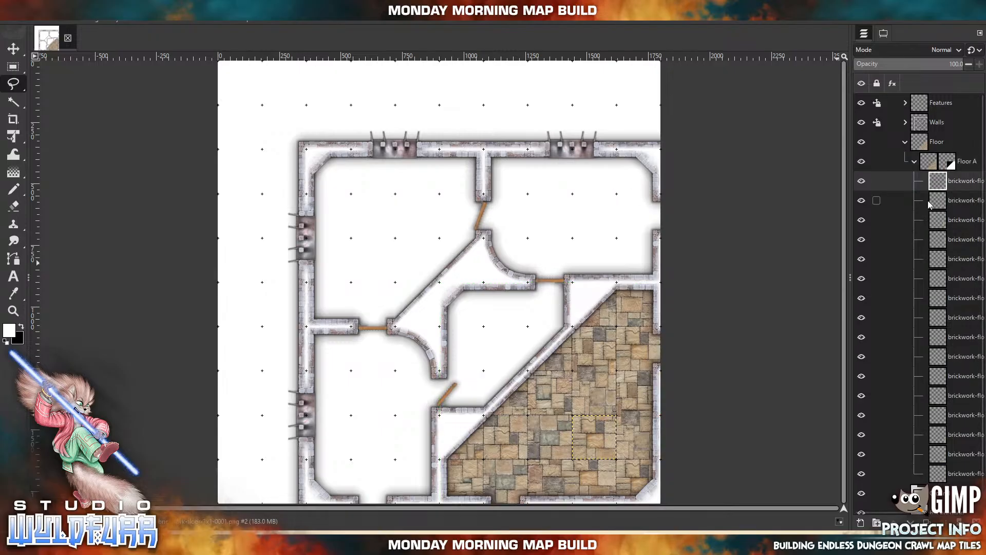
shift+click(940, 474)
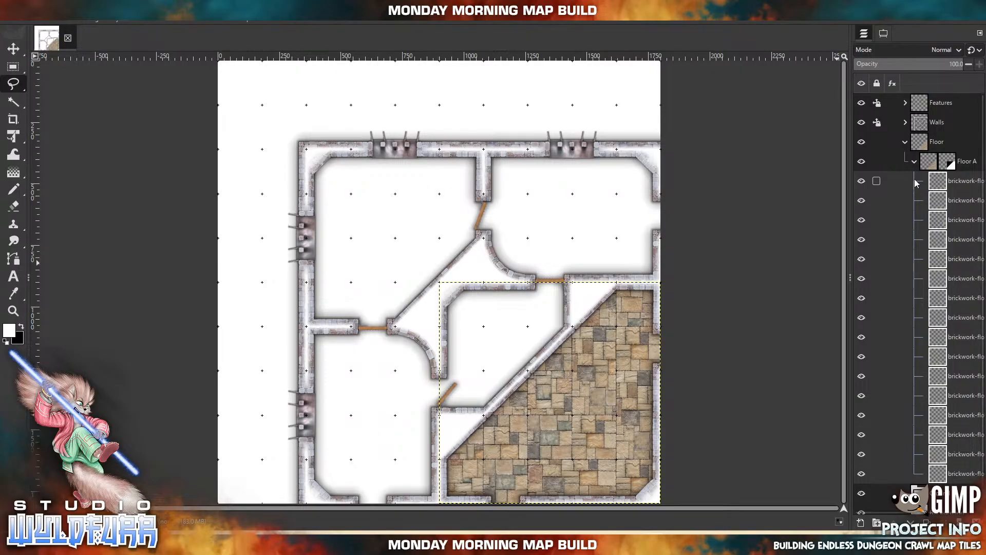
click(949, 164)
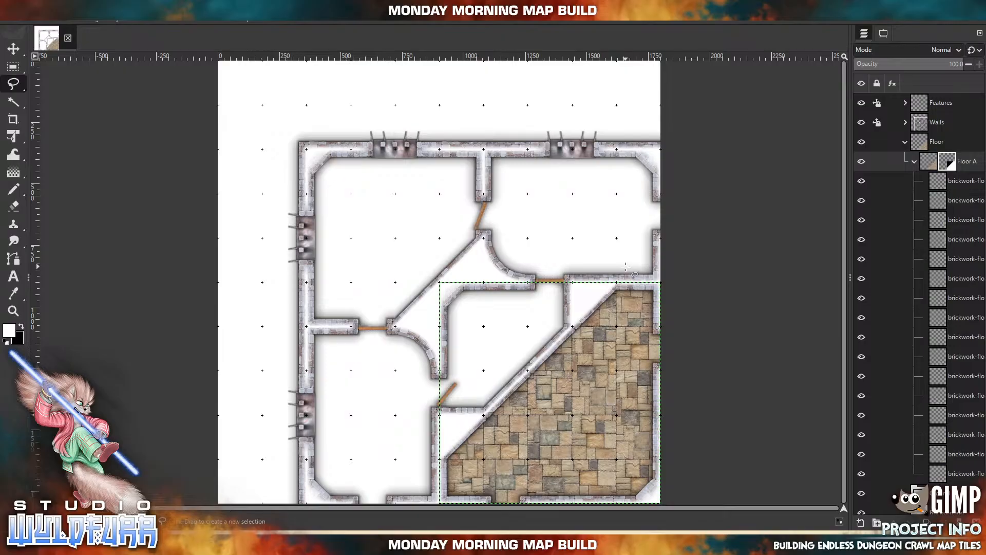
Add brickwork-floor-black-marble-feature-corner-es-0001.png above the topmost layer inside Floor A and move it into the upper-right room
click(947, 186)
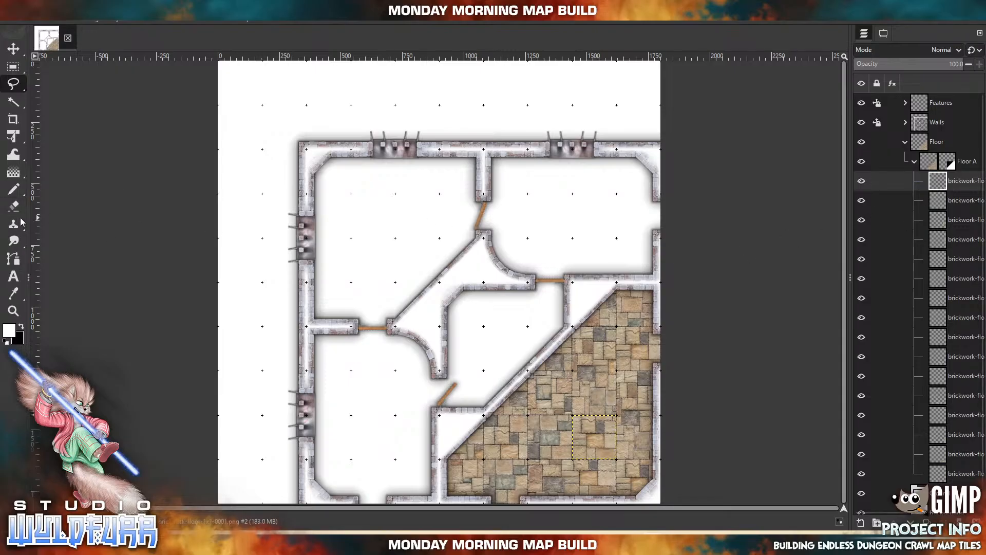
click(13, 48)
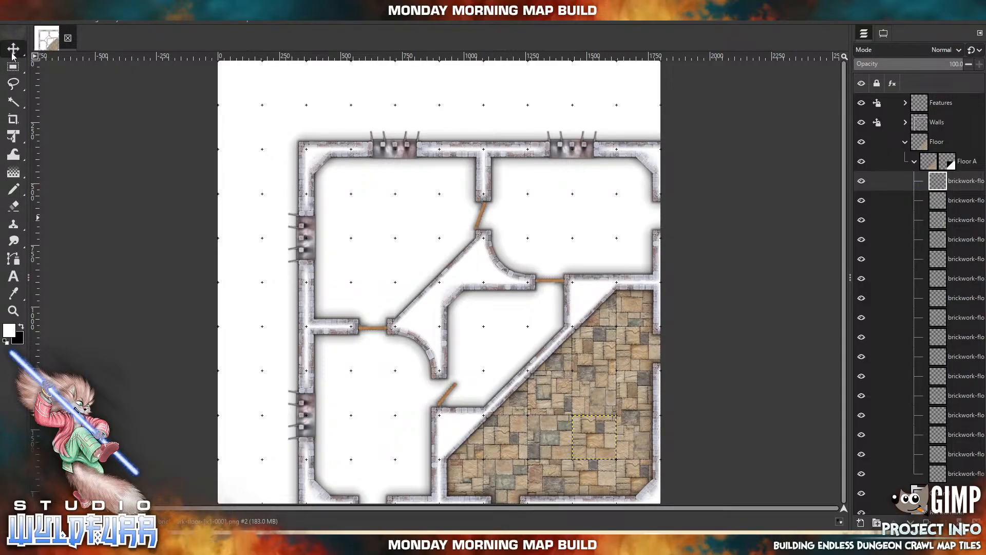
click(534, 534)
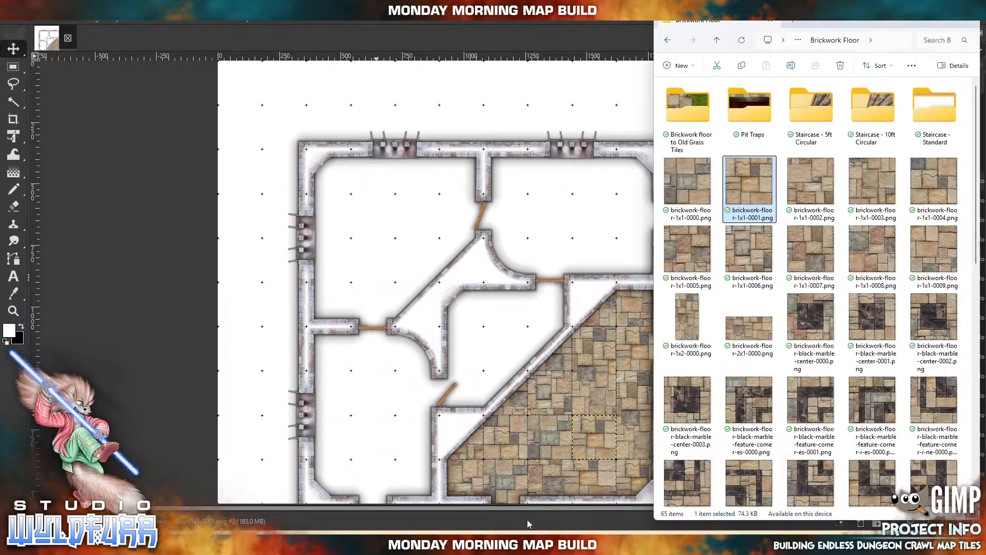
drag(808, 397, 509, 256)
drag(438, 289, 510, 295)
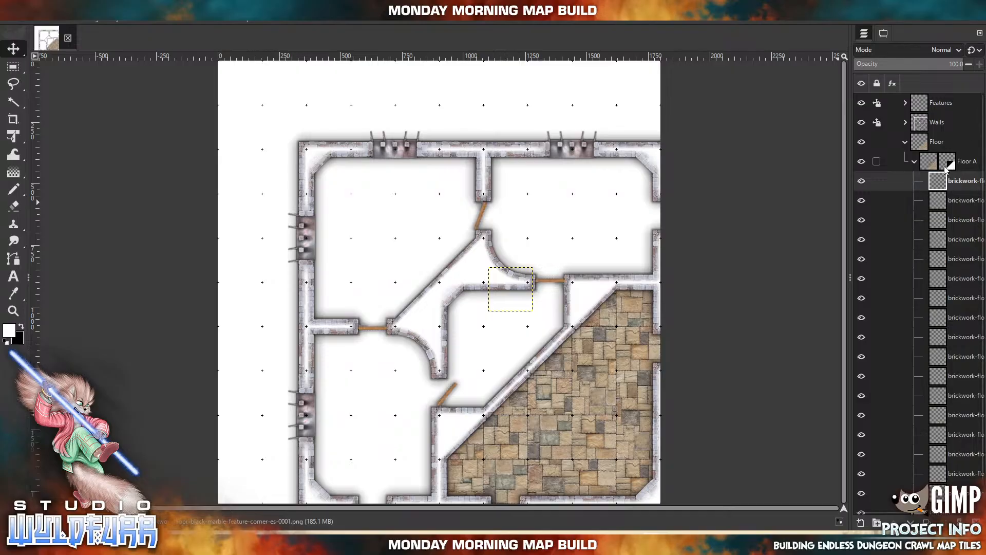
drag(516, 302, 567, 241)
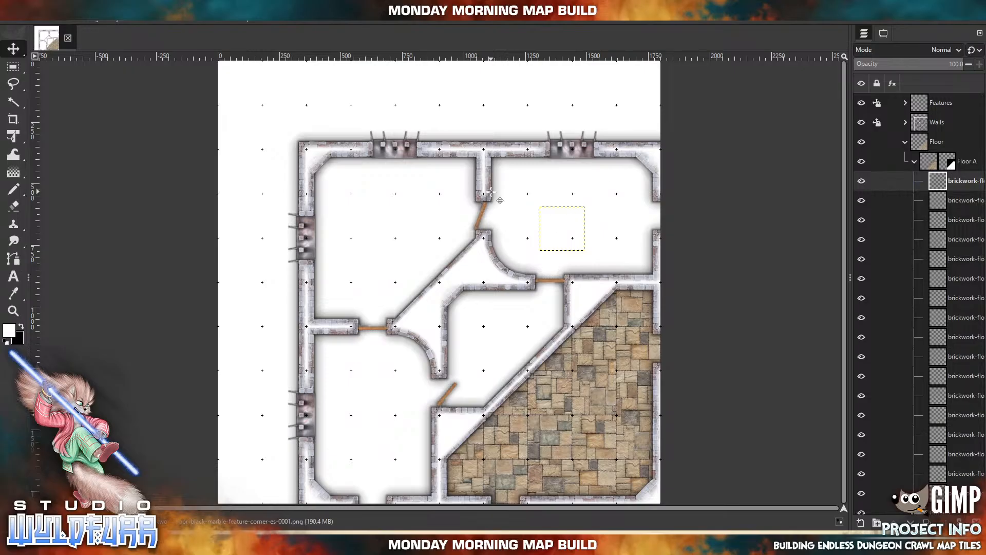
Disable Floor A's layer mask and move the black-marble corner tile into the upper-right room's top-left corner square
click(951, 164)
right_click(951, 165)
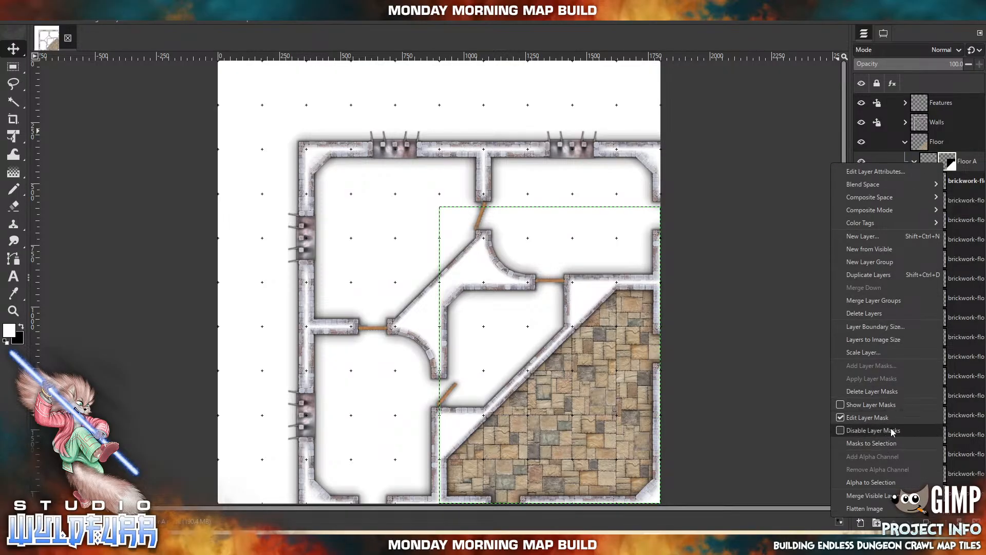
click(842, 431)
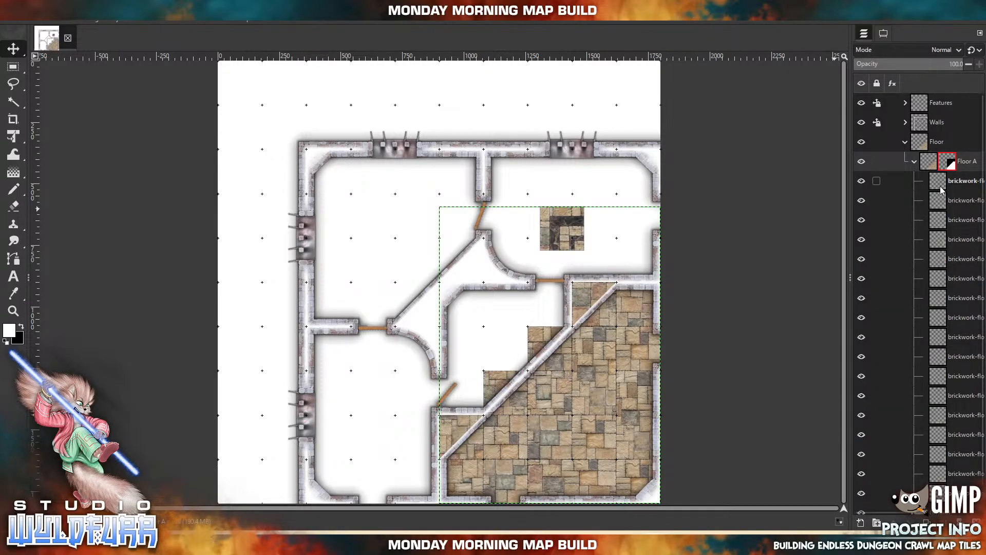
click(877, 180)
drag(568, 221, 521, 182)
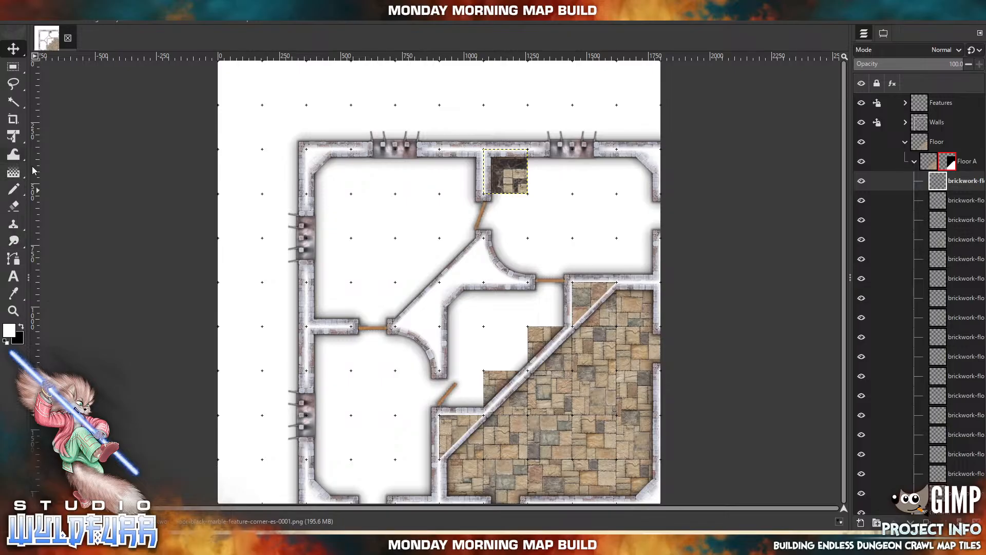
Place brickwork-floor-black-marble-feature-corner-nw-0000.png in the upper-right room's bottom-right corner and black-marble-feature-corner-ne-0001.png in its bottom-left corner at the curved wall
click(539, 544)
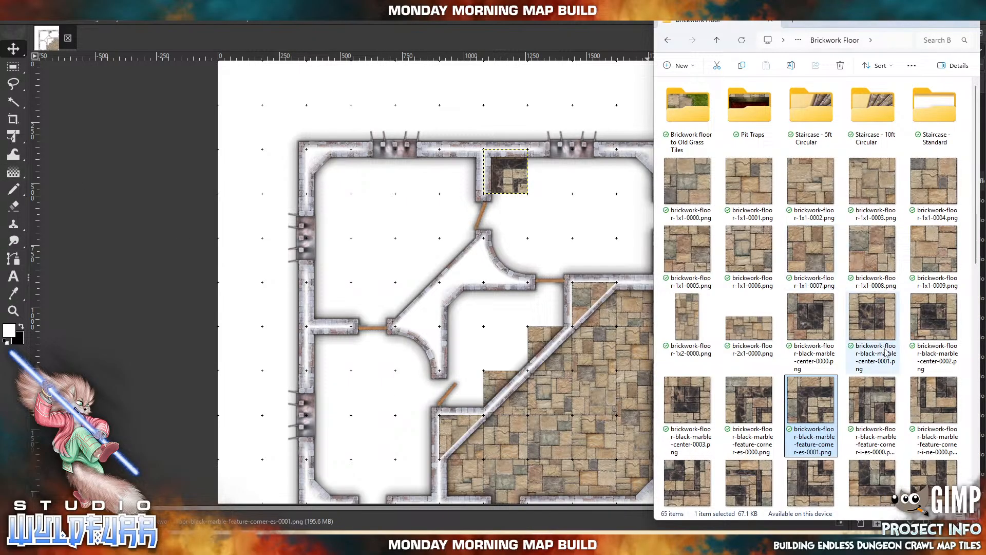
click(934, 480)
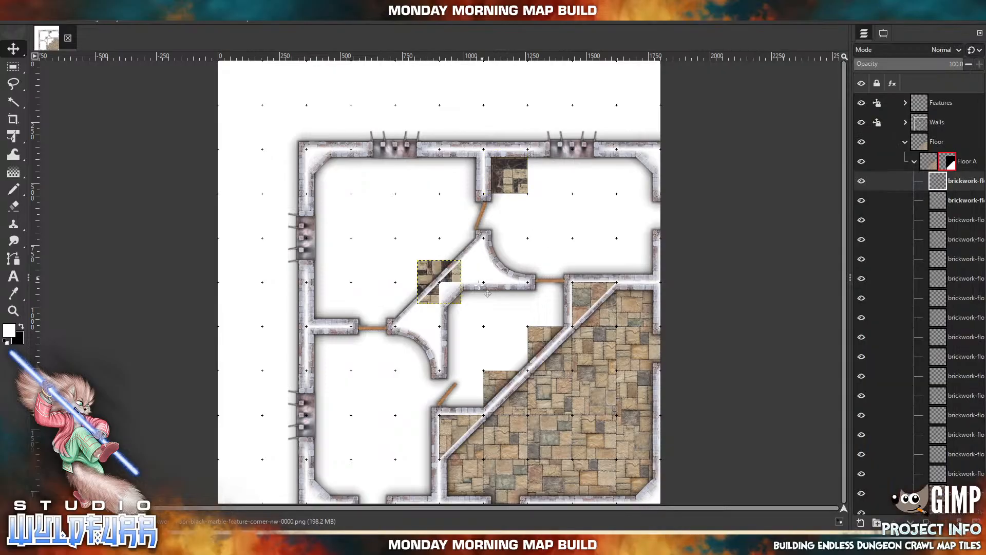
drag(457, 285, 656, 262)
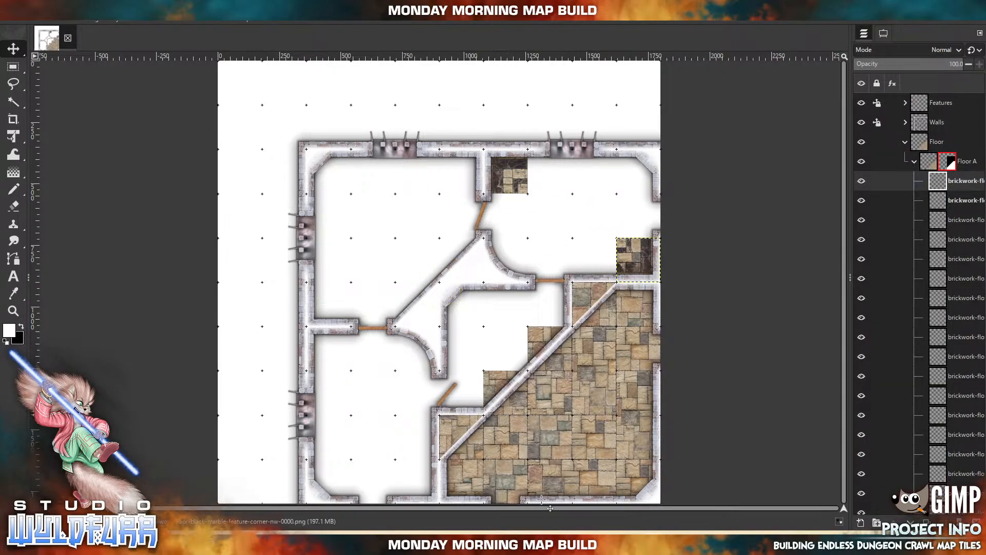
key(alt+Tab)
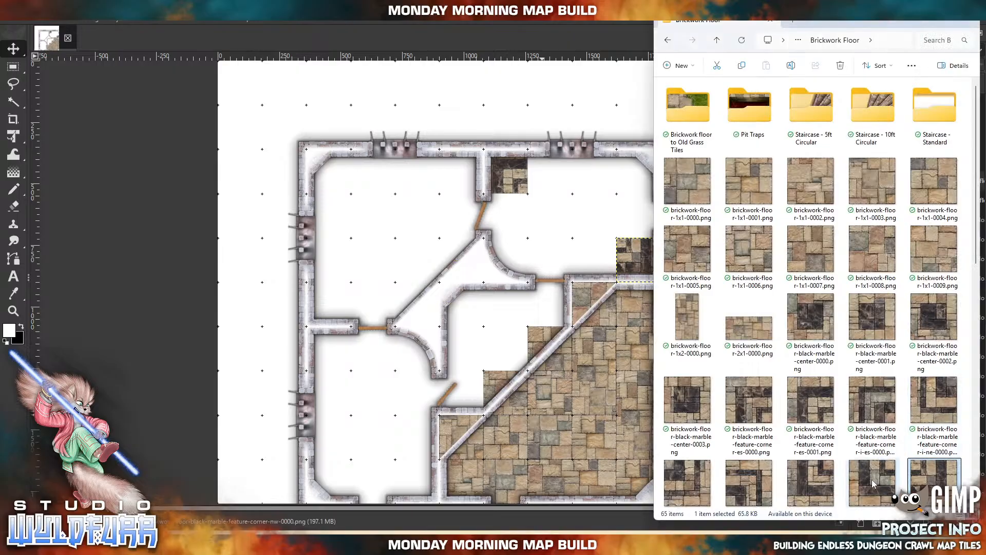
drag(872, 482, 593, 260)
drag(431, 294, 498, 266)
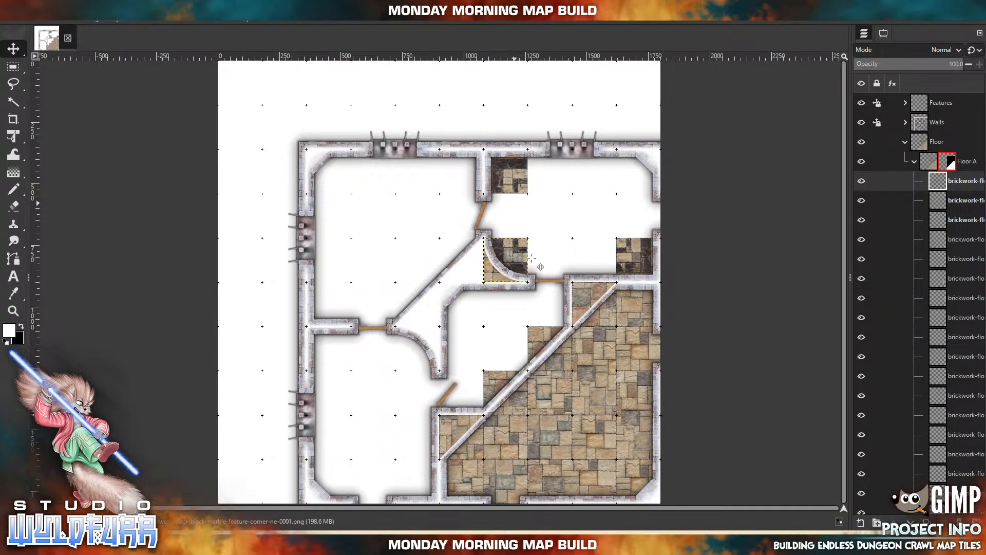
Add brickwork-floor-black-marble-feature-corner-sw-0000.png to Floor A and place it in the upper-right room's top-right corner square
key(alt+Tab)
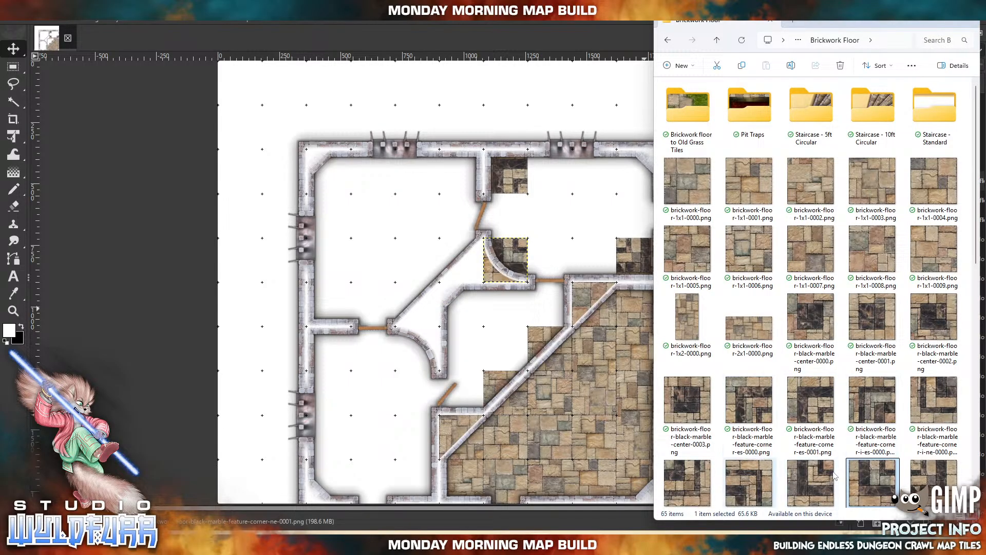
scroll(768, 406, down, 3)
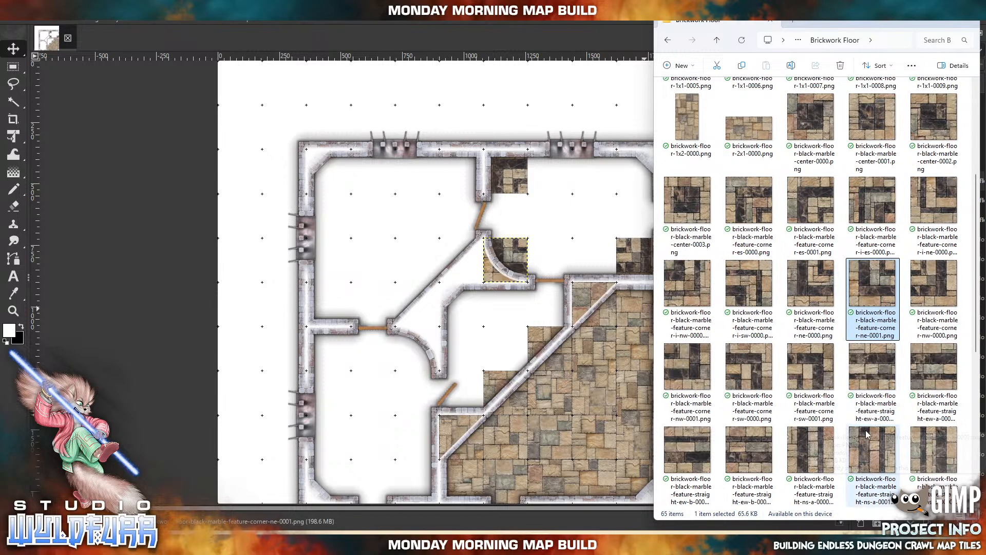
drag(754, 370, 517, 258)
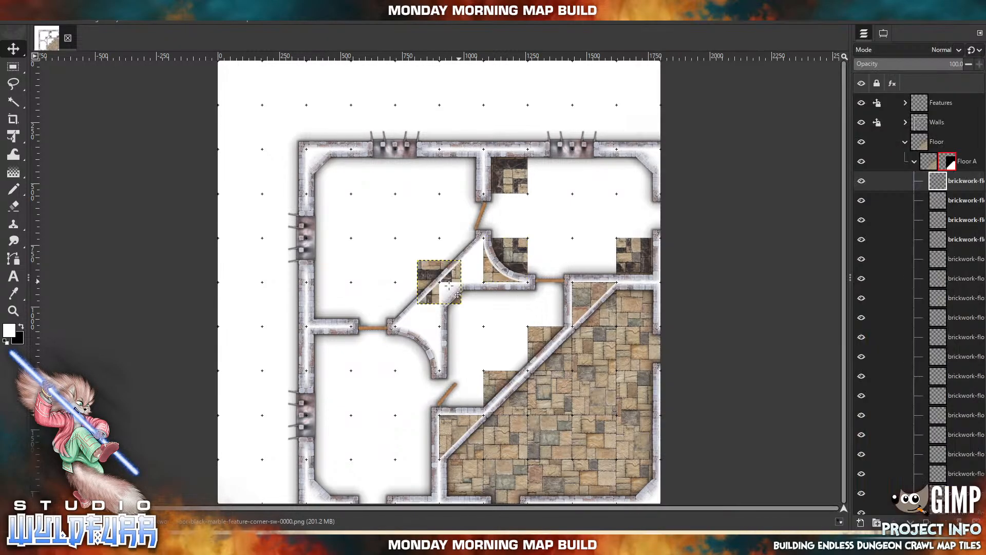
drag(449, 282, 645, 173)
Fill the marble border's side gaps in the upper-right room with feature-straight-ns-a-0001.png on the left and feature-straight-ns-b-0000.png on the right
key(alt+Tab)
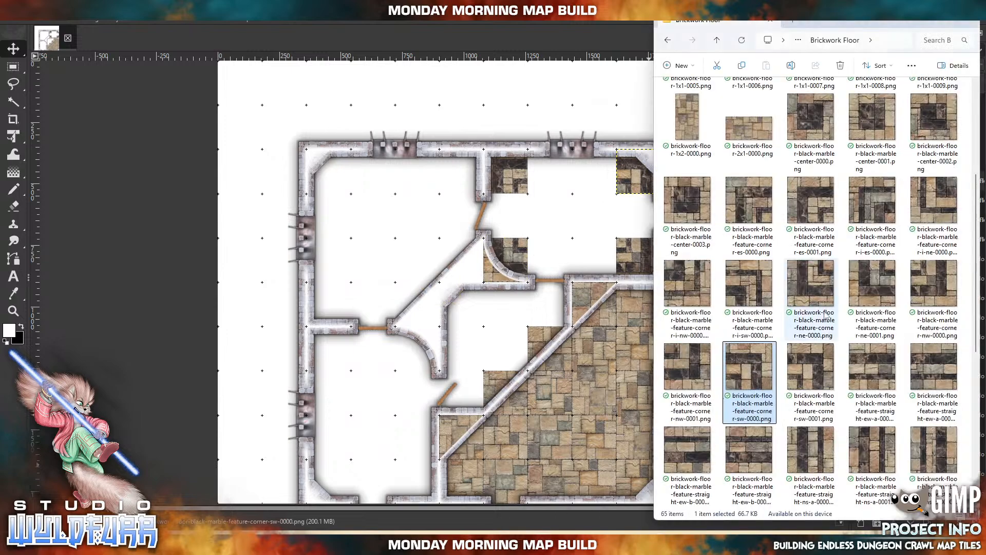
drag(867, 452, 456, 194)
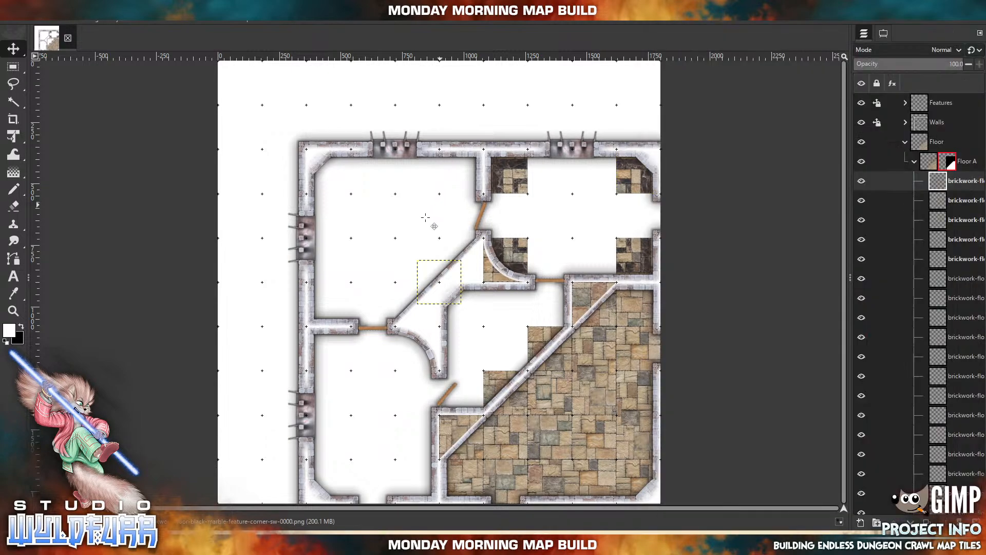
drag(425, 267, 497, 203)
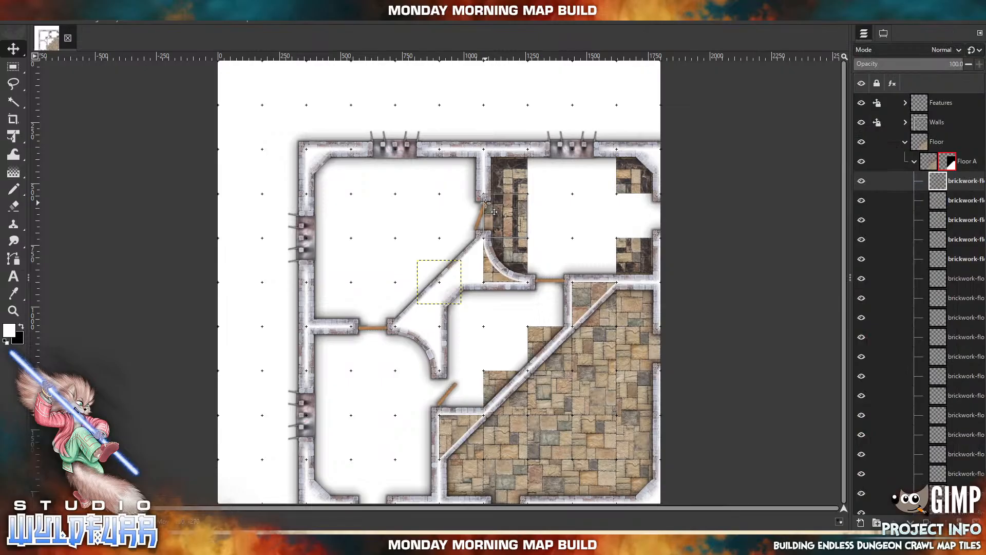
key(alt+Tab)
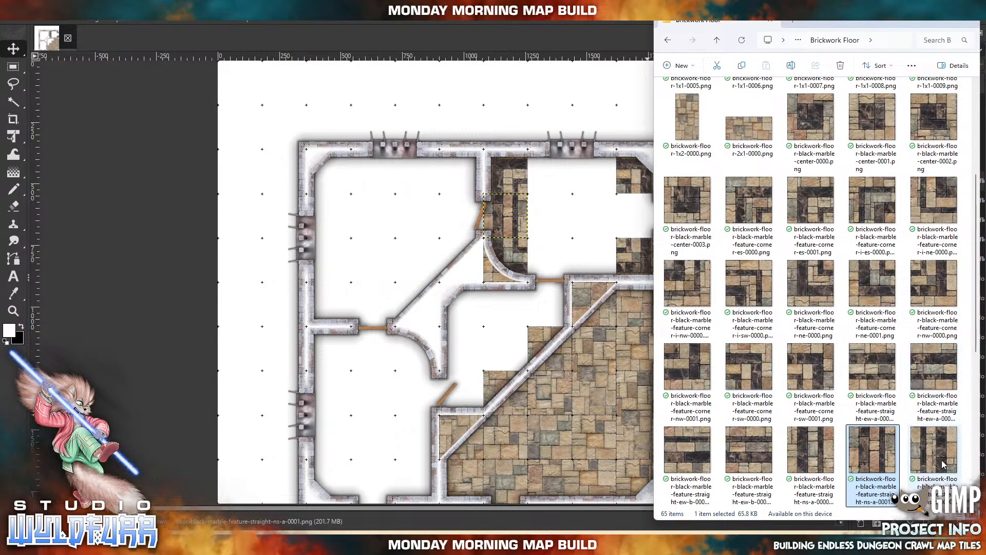
drag(436, 286, 635, 220)
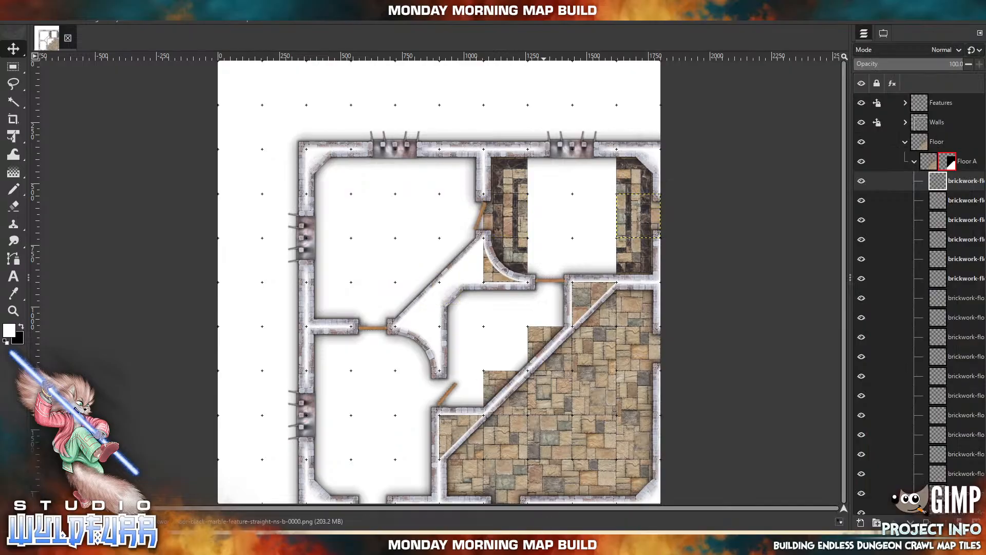
Lay black-marble-feature-straight-ew-b-0001.png and ew-b-0000.png side by side along the upper-right room's bottom wall, between the corner tiles
key(alt+Tab)
drag(750, 450, 552, 272)
key(alt+Tab)
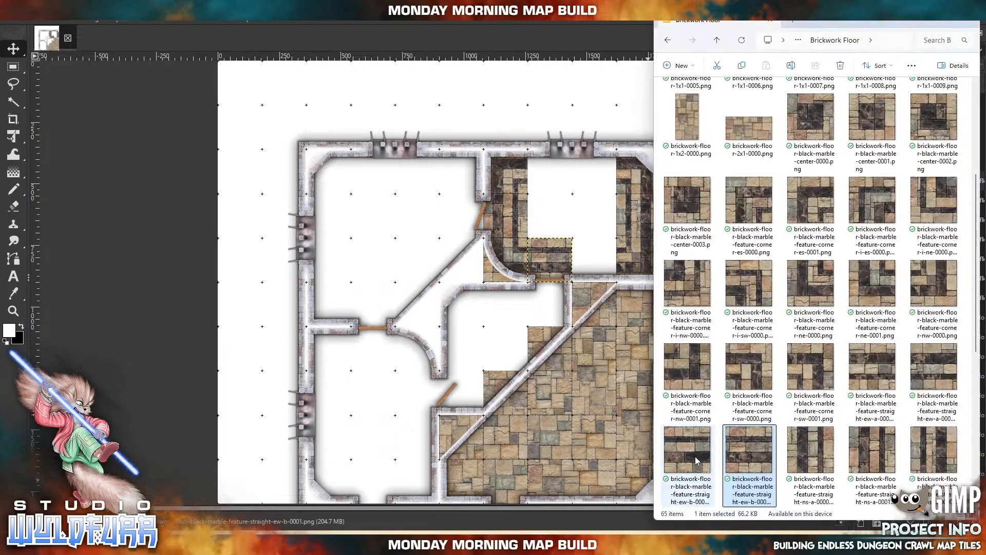
drag(697, 459, 689, 233)
Lay black-marble-feature-straight-ew-a-0000.png and ew-a-0001.png side by side along the upper-right room's top wall, between the corner tiles
key(alt+Tab)
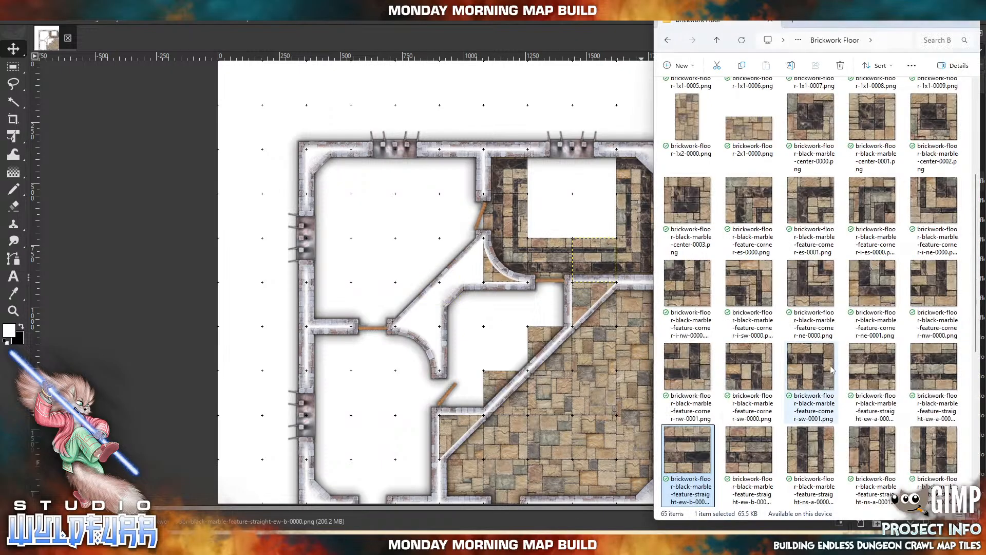
drag(872, 390, 407, 242)
drag(431, 274, 541, 163)
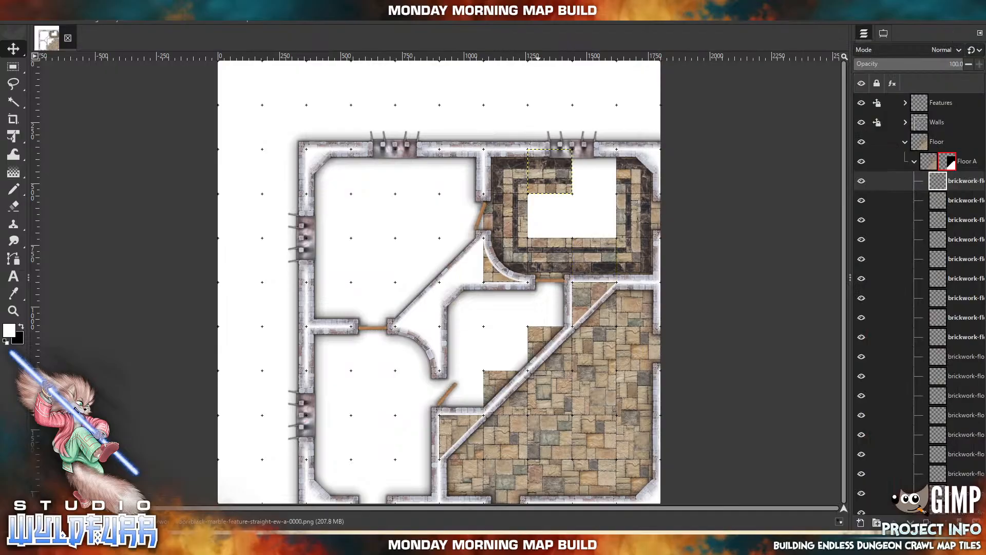
key(alt+Tab)
drag(932, 391, 601, 204)
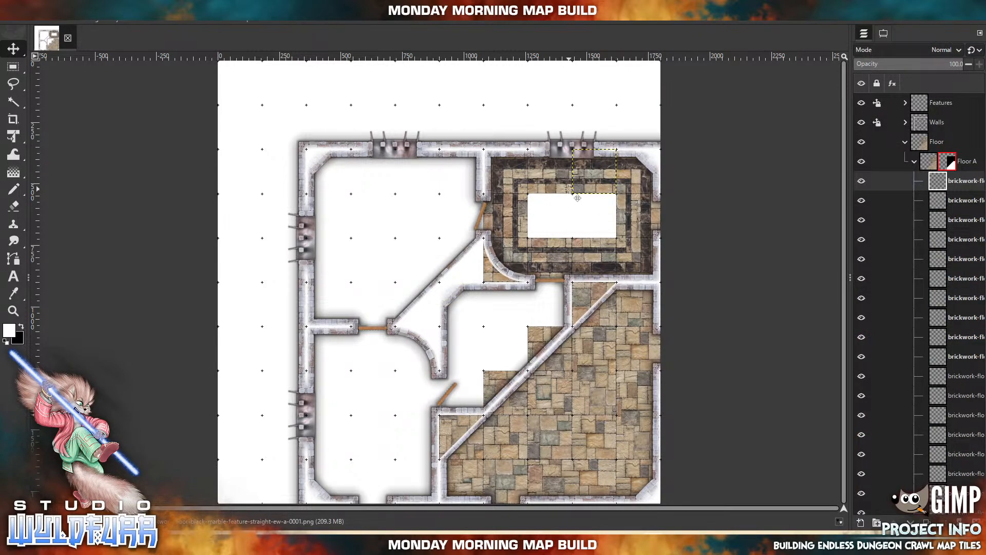
Fill the two middle squares of the upper-right room with black-marble-center-0003.png on the left and black-marble-center-0001.png on the right
key(alt+Tab)
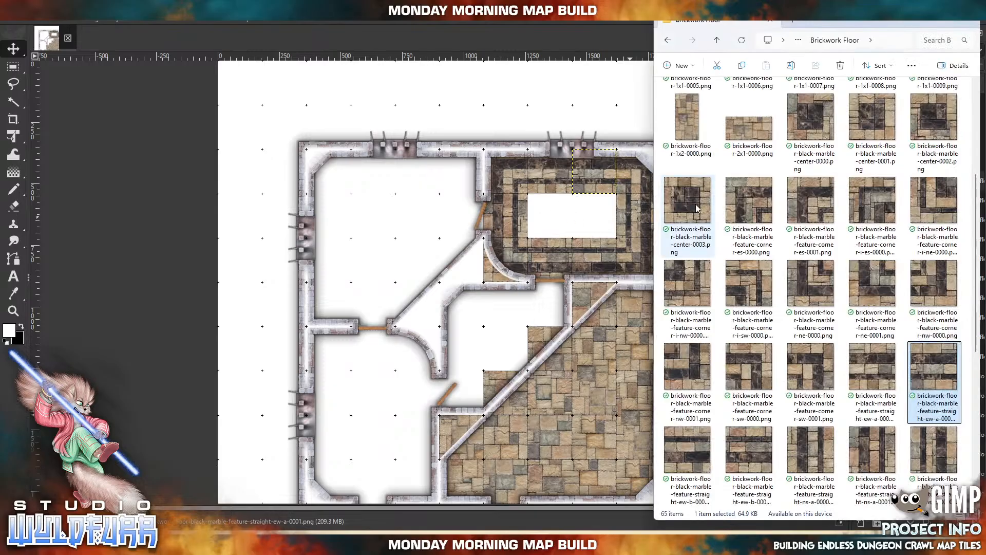
drag(696, 206, 578, 213)
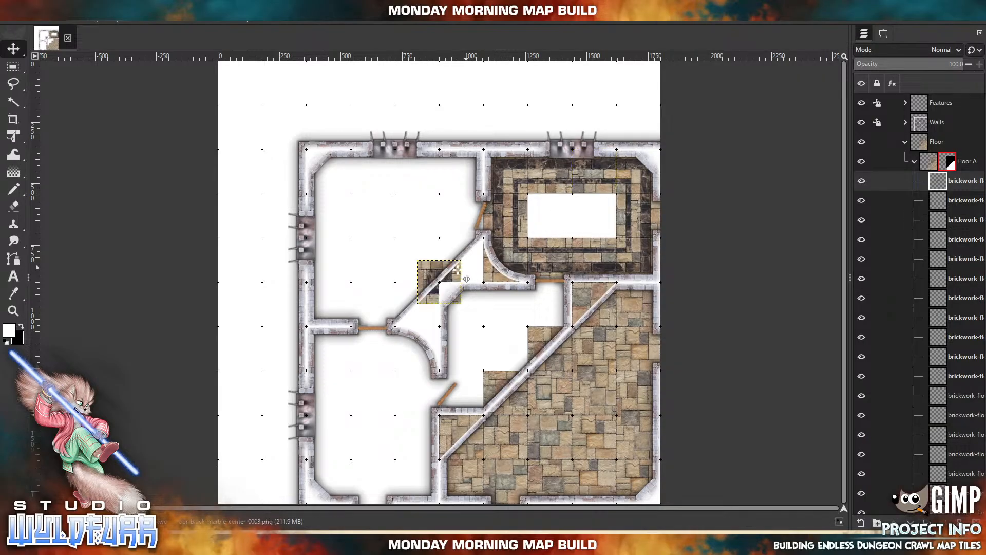
drag(453, 279, 564, 212)
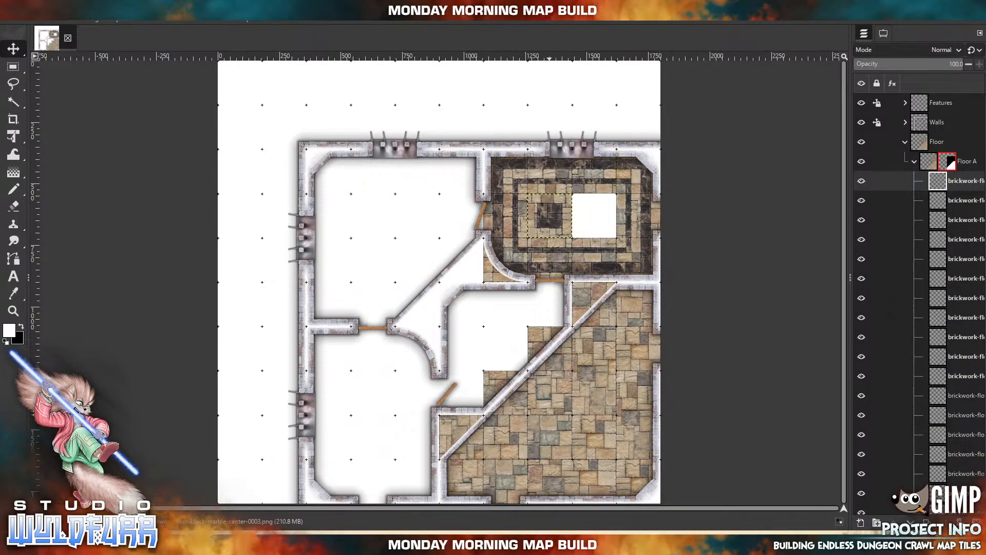
key(alt+Tab)
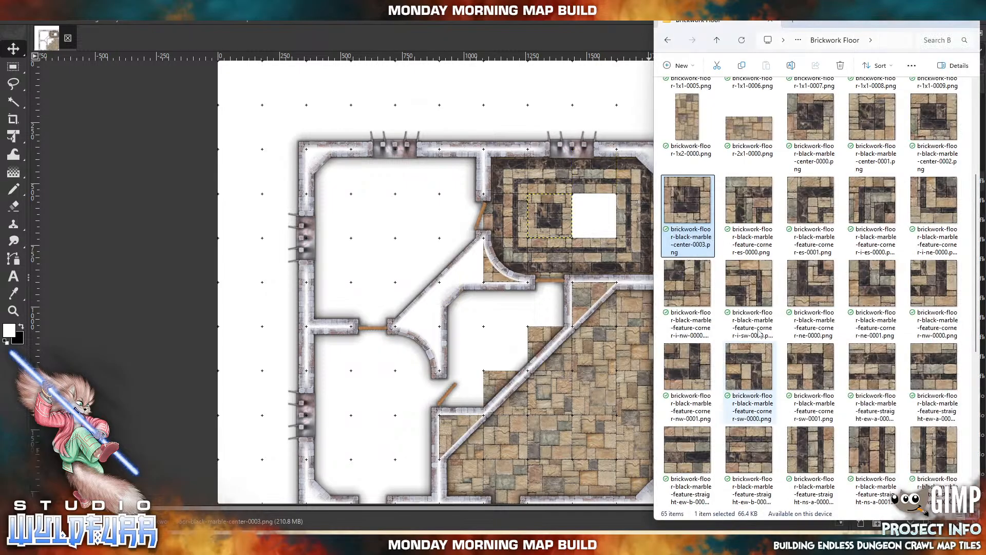
drag(875, 119, 583, 231)
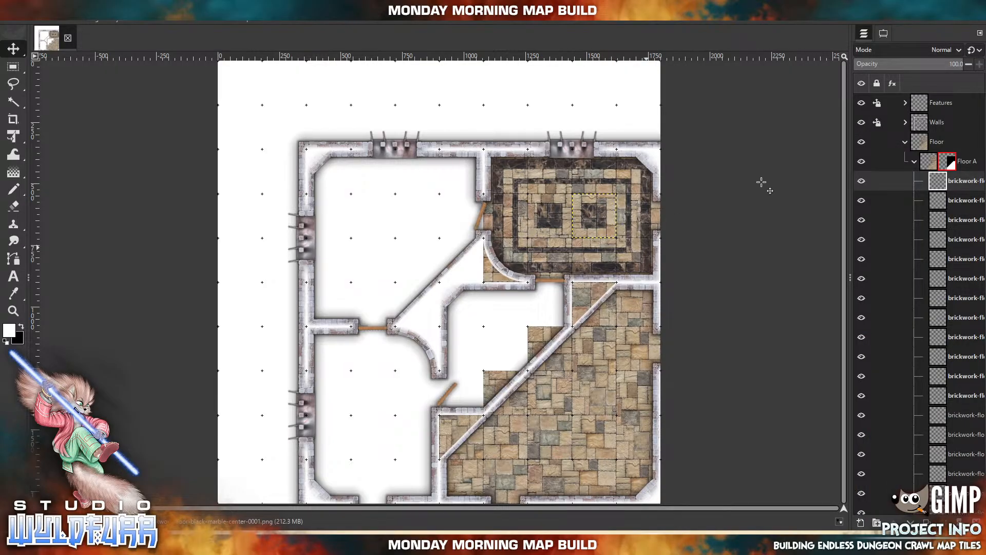
Re-enable Floor A's layer mask
click(940, 163)
right_click(945, 163)
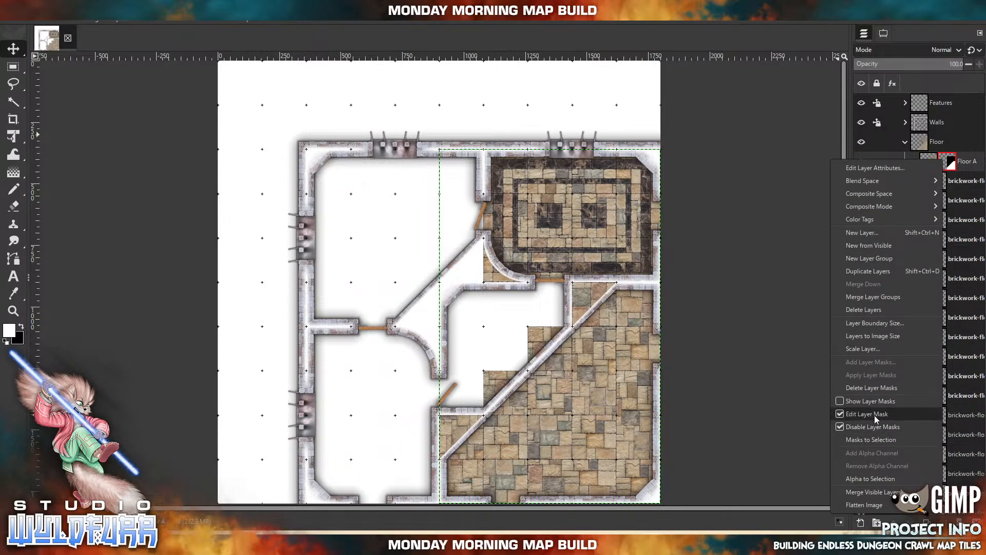
mouse_move(890, 206)
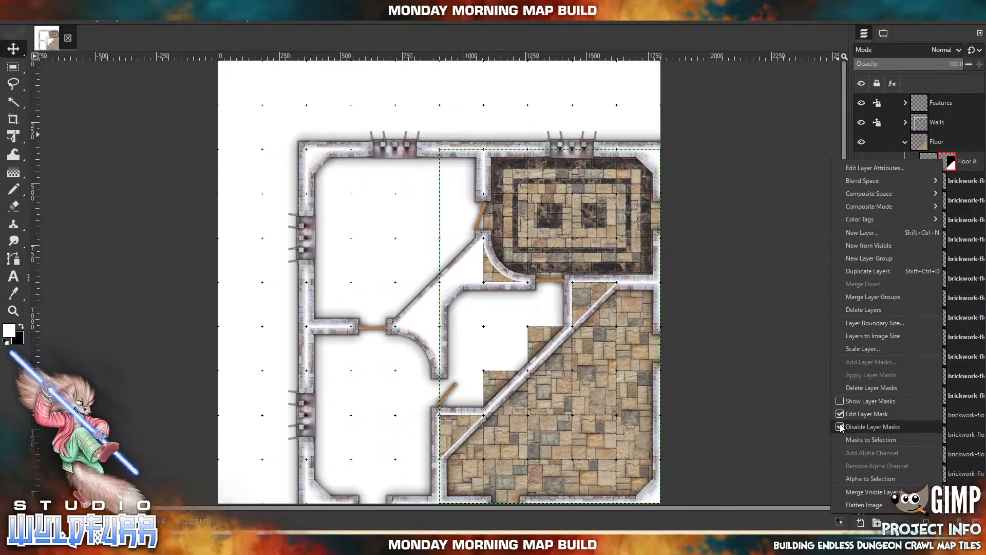
click(874, 427)
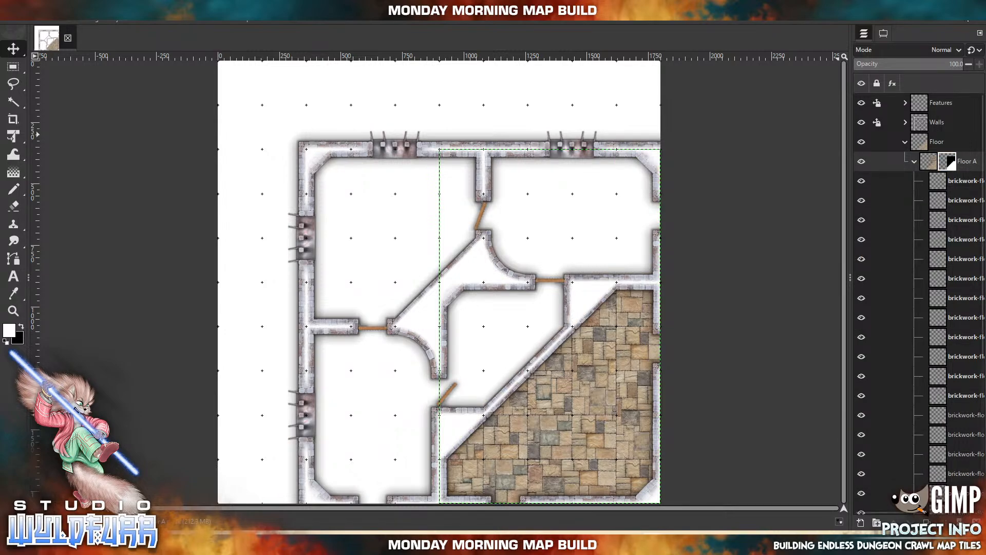
Reveal the upper-right room's floor by selecting a rectangle around it and filling it with the white foreground colour on Floor A's mask
click(932, 163)
click(13, 67)
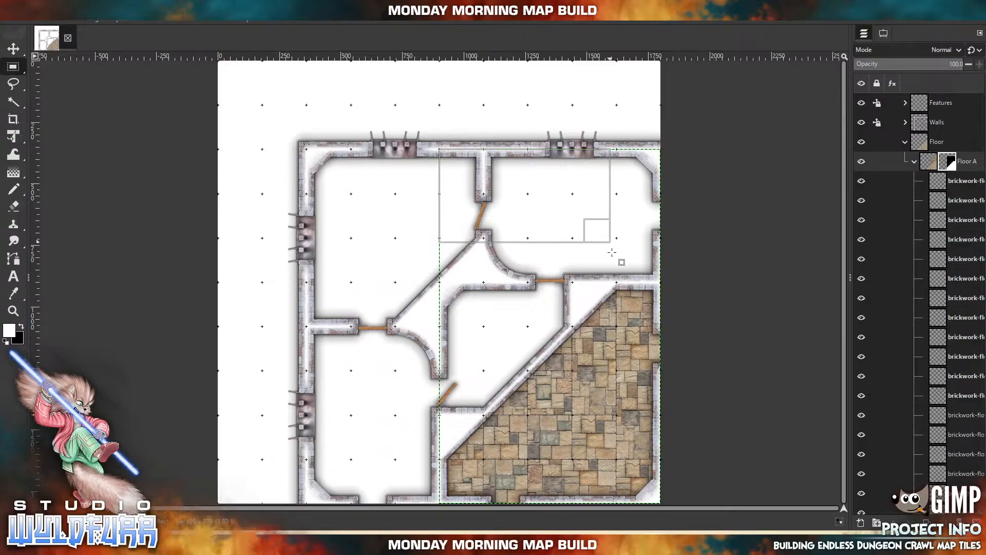
drag(662, 280, 661, 282)
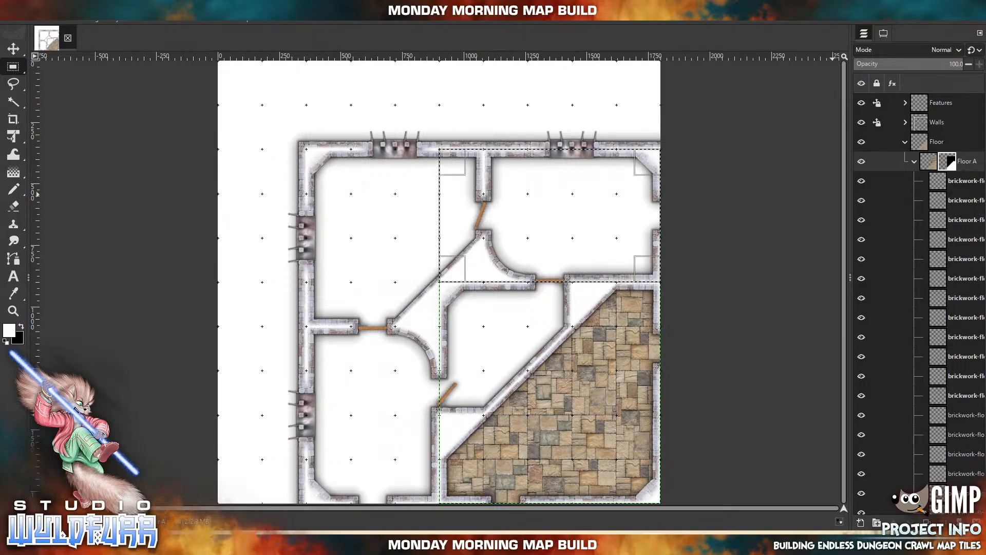
click(26, 21)
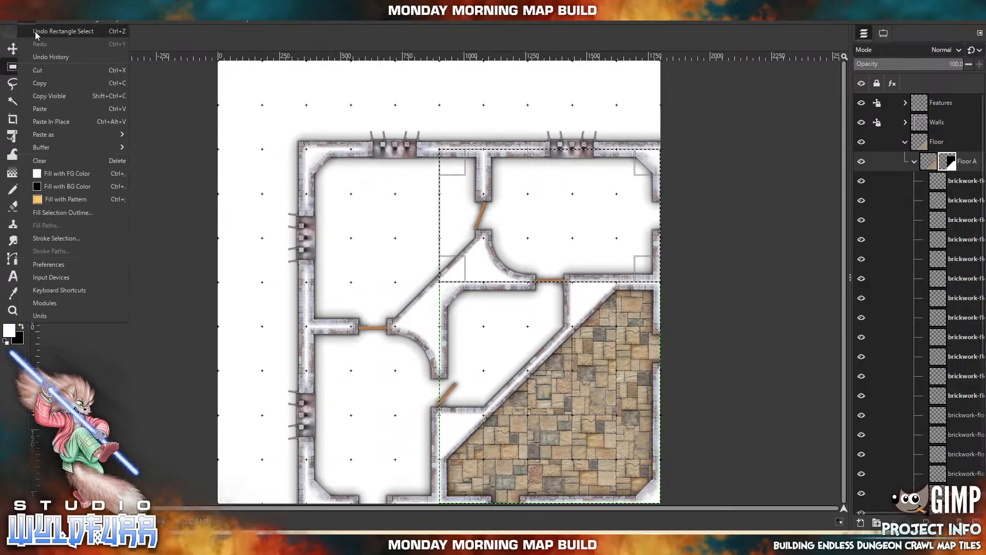
click(68, 188)
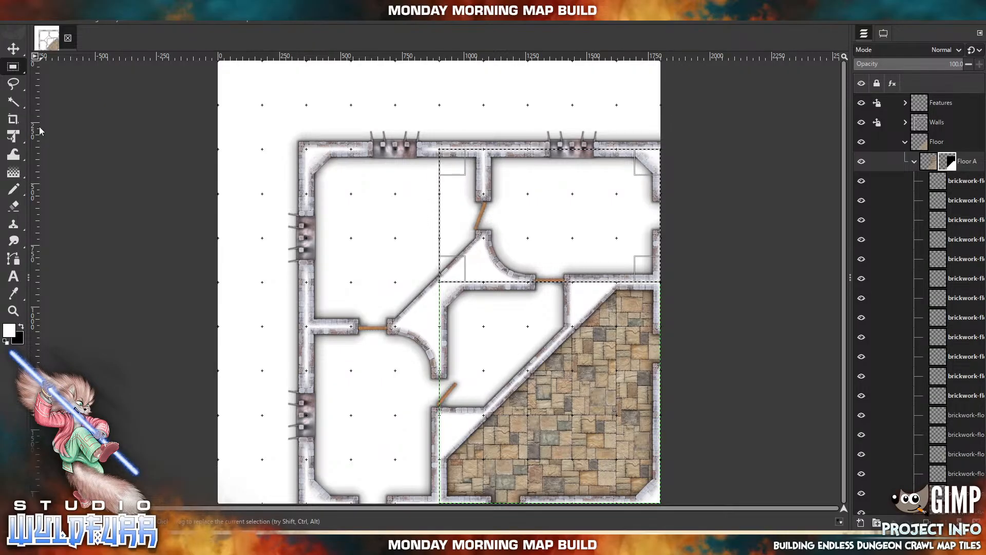
click(26, 21)
click(53, 174)
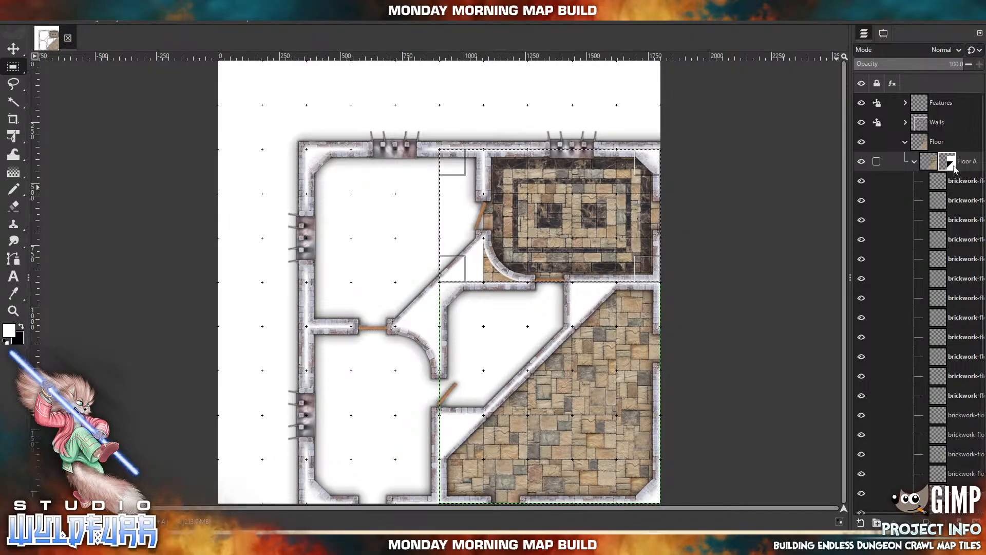
Clear the selection and paint black with the Pencil on Floor A's mask to hide the floor outside the upper-right room's curved wall
click(15, 314)
click(486, 268)
click(501, 265)
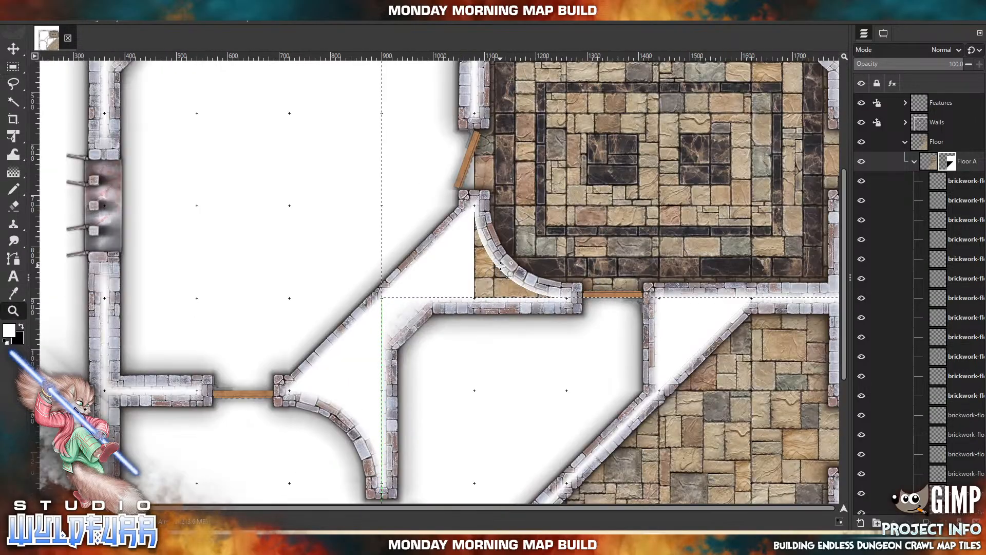
click(498, 282)
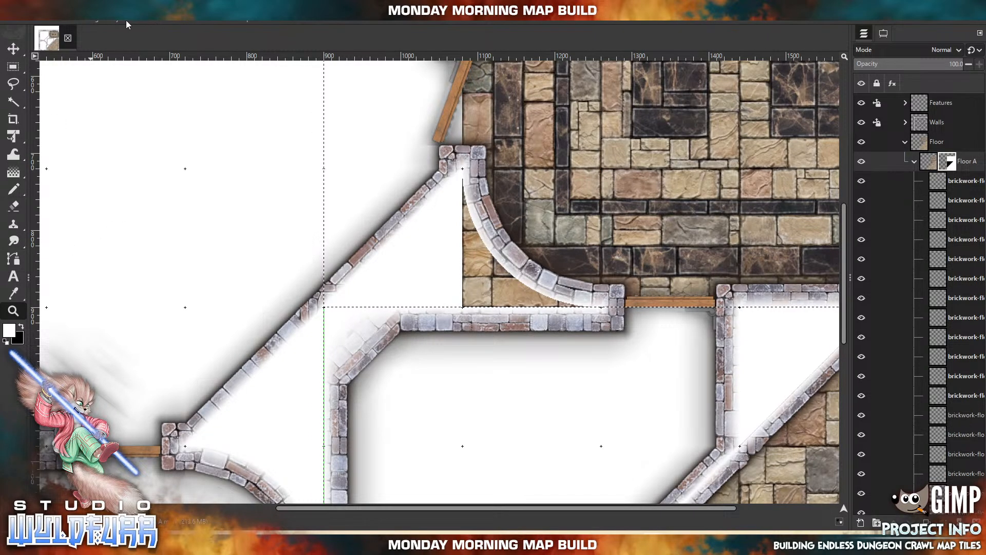
click(46, 18)
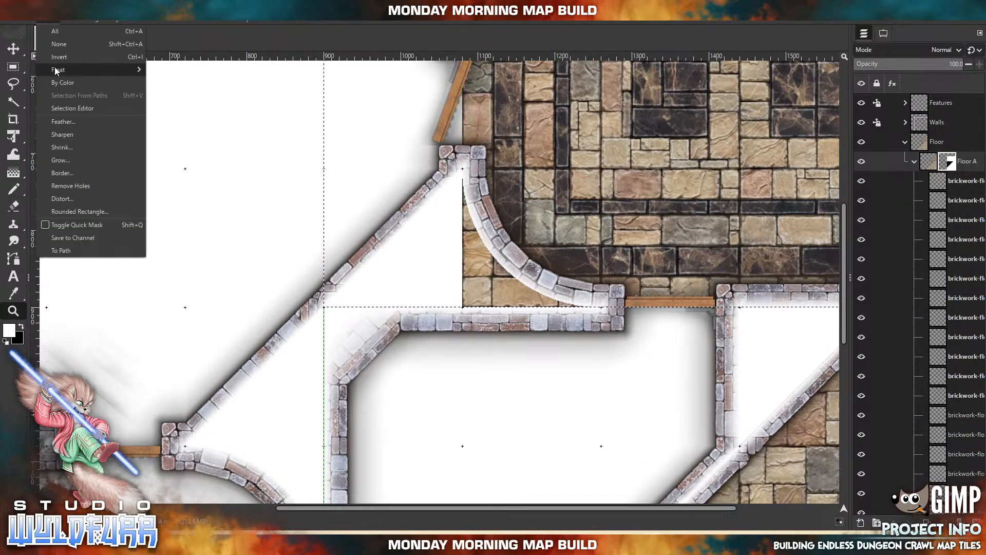
click(60, 47)
click(13, 189)
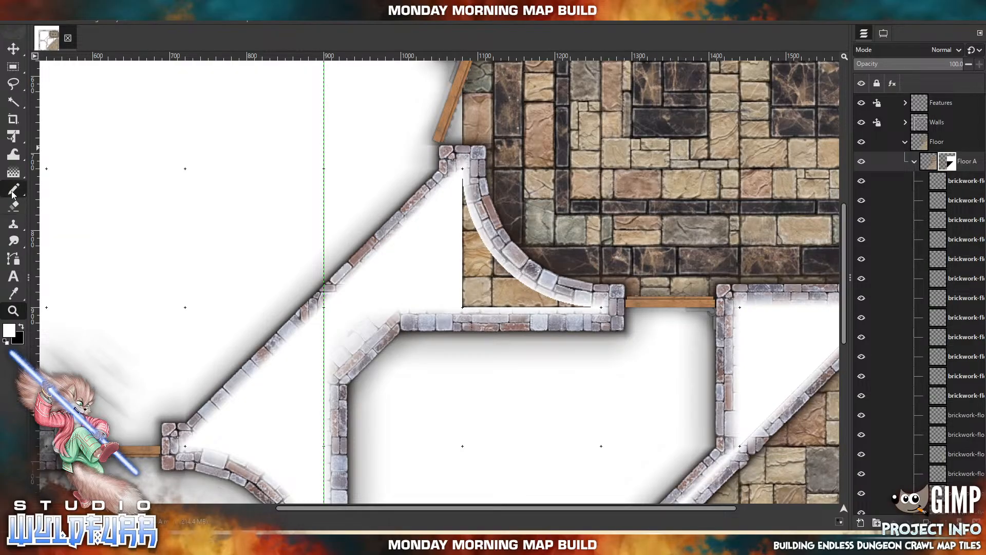
click(20, 328)
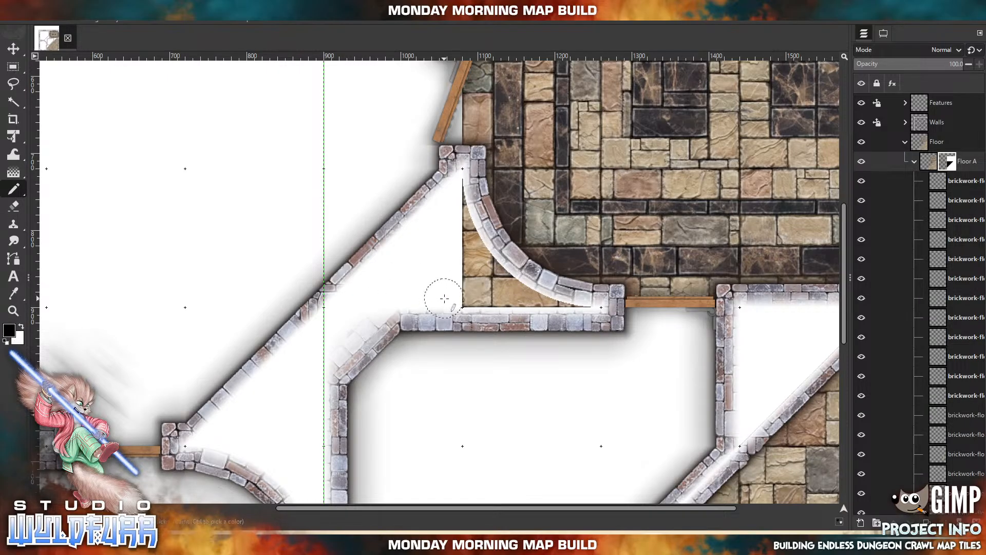
mouse_move(468, 303)
mouse_down()
mouse_move(452, 267)
mouse_move(508, 310)
mouse_move(586, 316)
mouse_move(527, 301)
mouse_move(492, 272)
mouse_move(455, 220)
mouse_move(455, 173)
mouse_move(478, 260)
mouse_move(473, 250)
mouse_move(494, 279)
mouse_move(518, 300)
mouse_move(598, 321)
mouse_up()
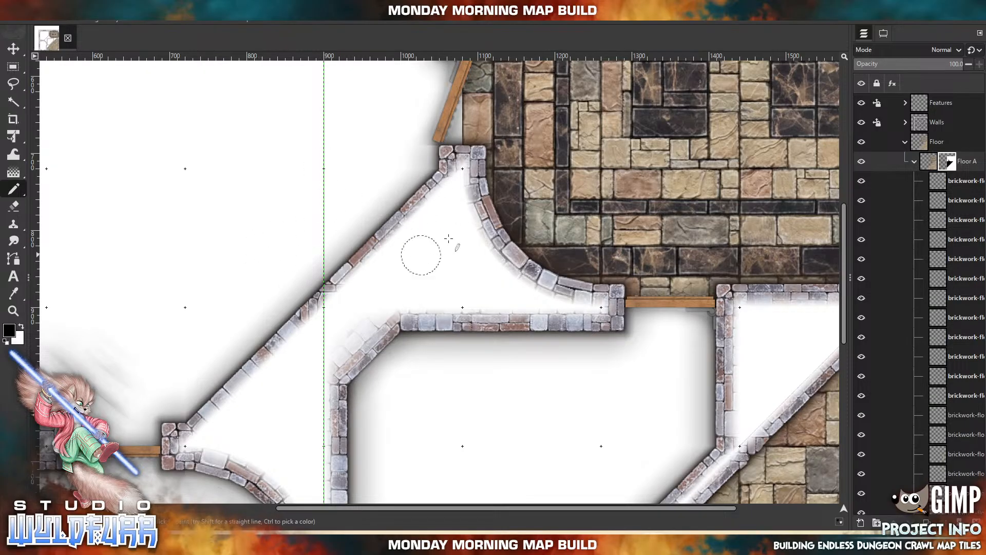
Disable Floor A's layer mask so the lower-left room can be tiled unmasked
click(19, 316)
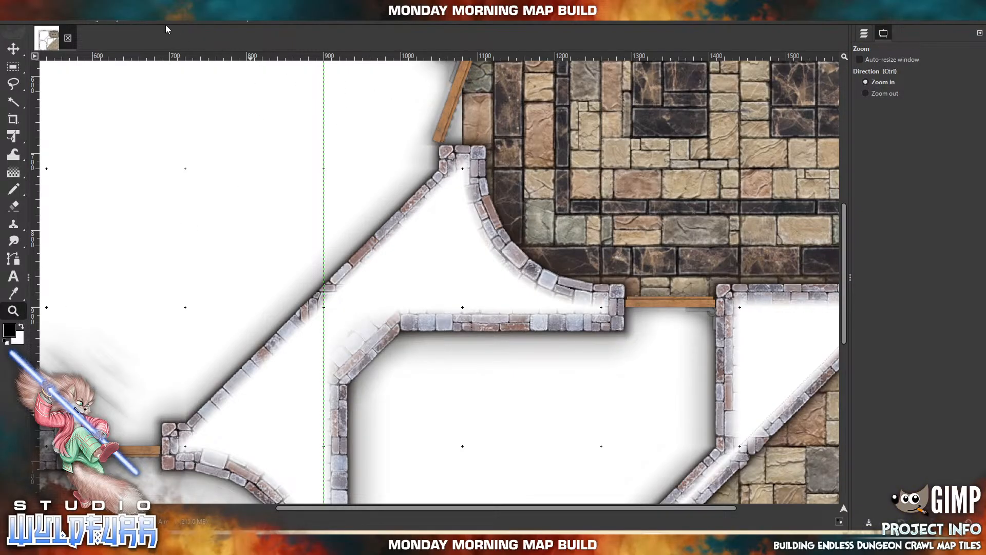
click(76, 20)
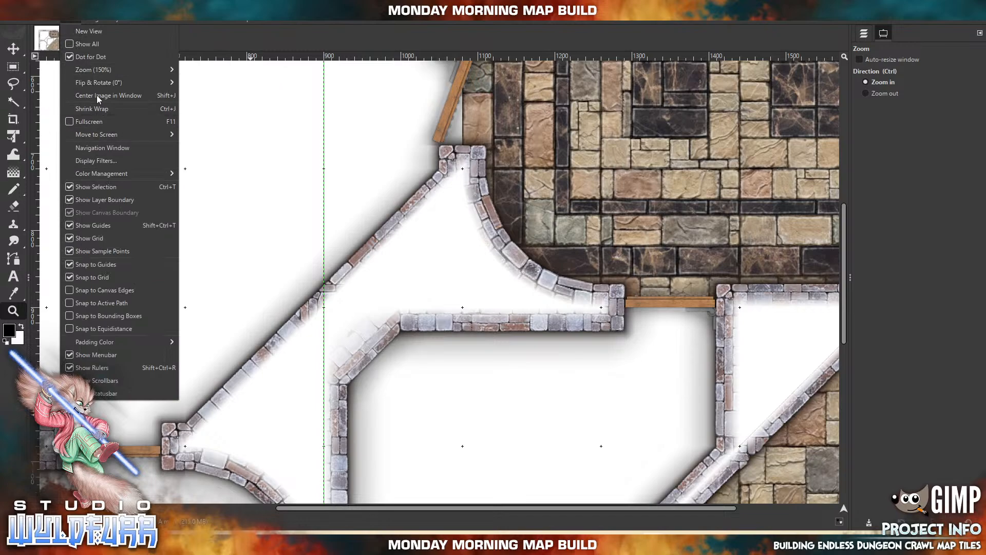
mouse_move(88, 74)
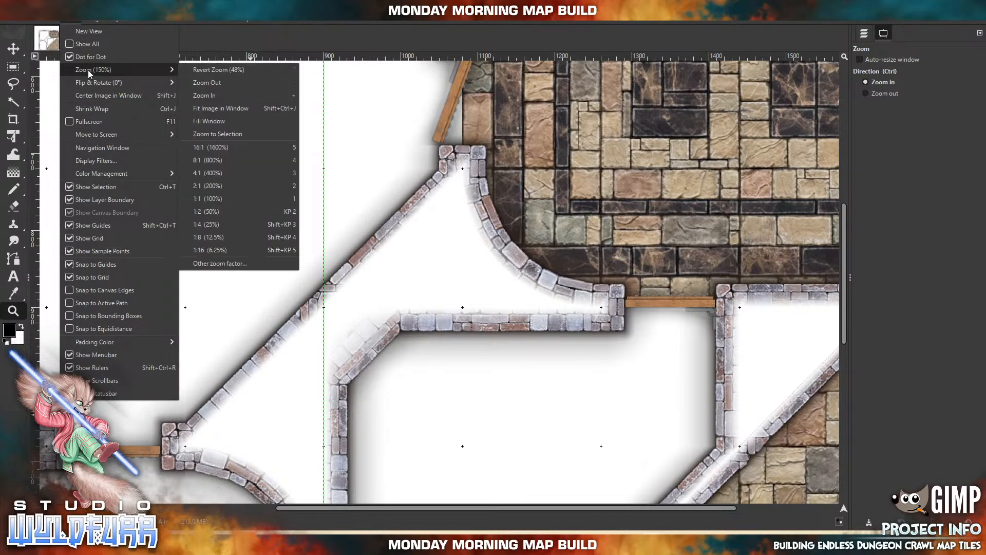
click(214, 199)
drag(335, 313, 517, 121)
drag(450, 401, 521, 297)
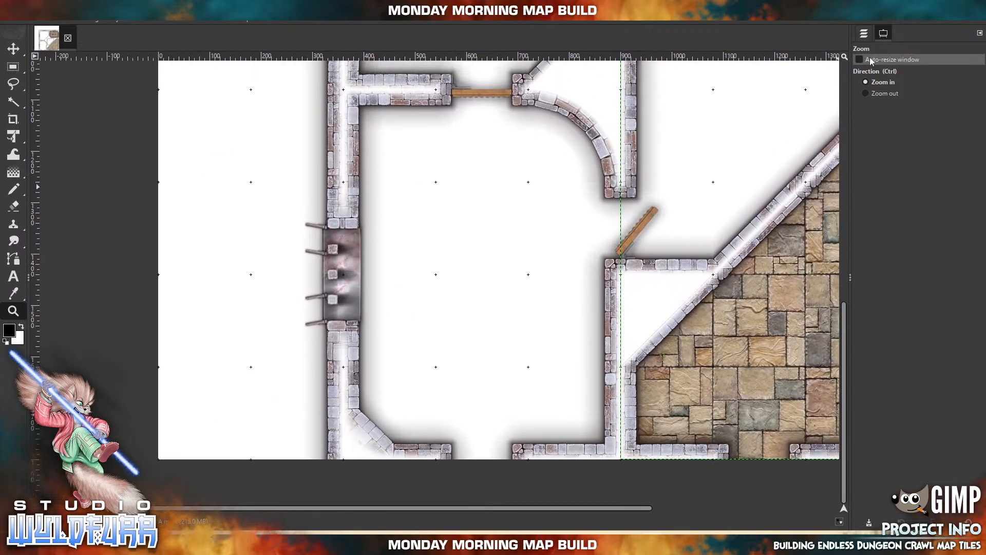
click(863, 33)
right_click(949, 163)
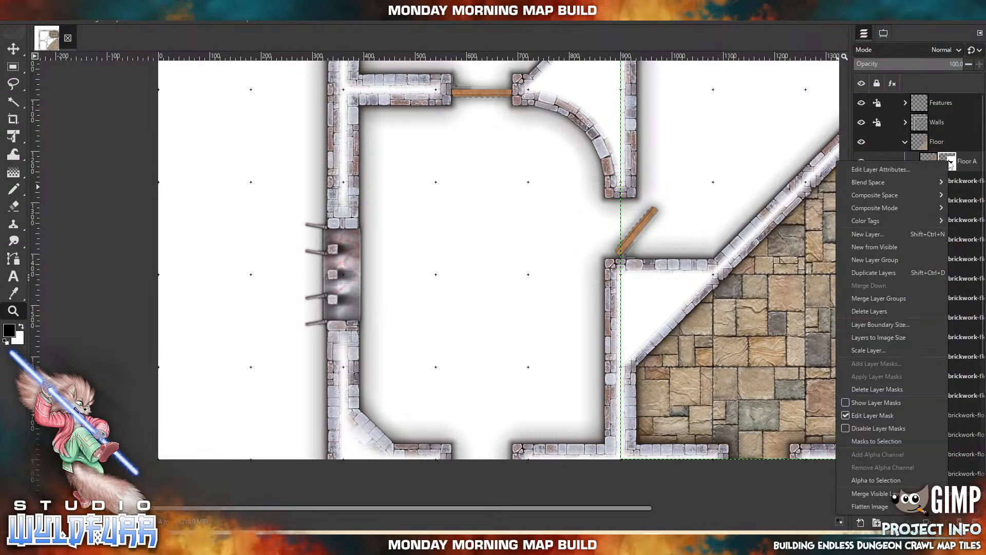
click(848, 430)
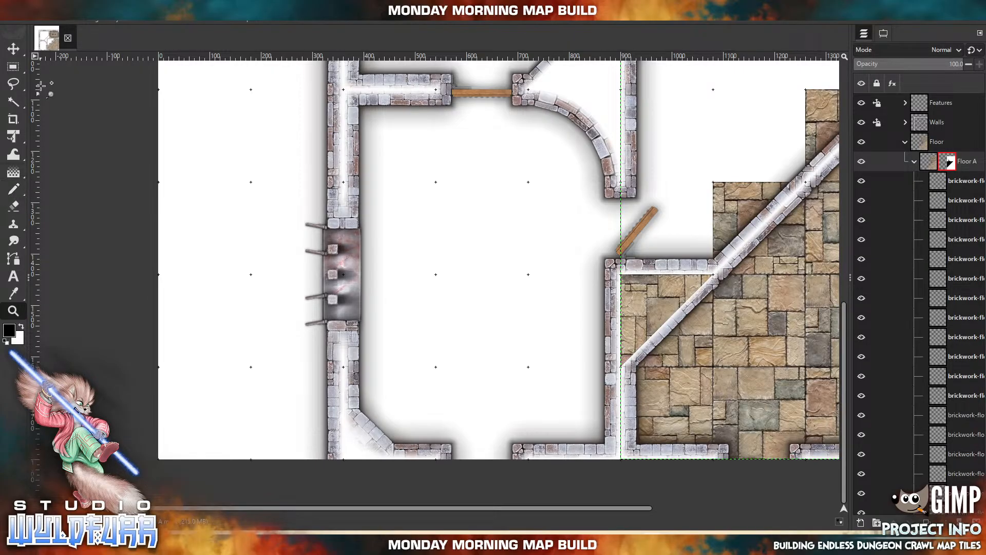
Place brickwork-floor-pink-marble-feature-corner-es-0000.png from the Brickwork Floor folder in the upper-left corner square of the lower-left room
click(15, 51)
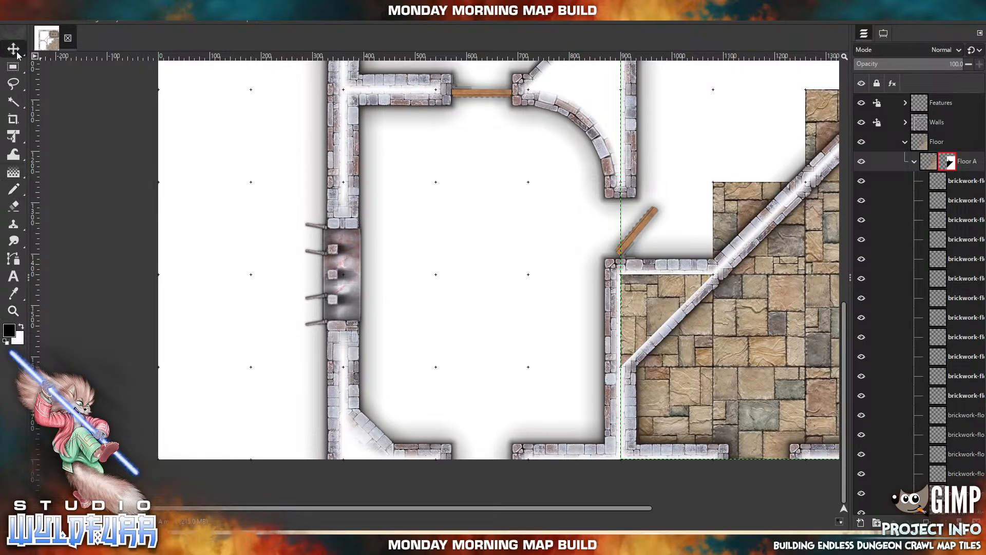
click(524, 536)
scroll(821, 283, down, 3)
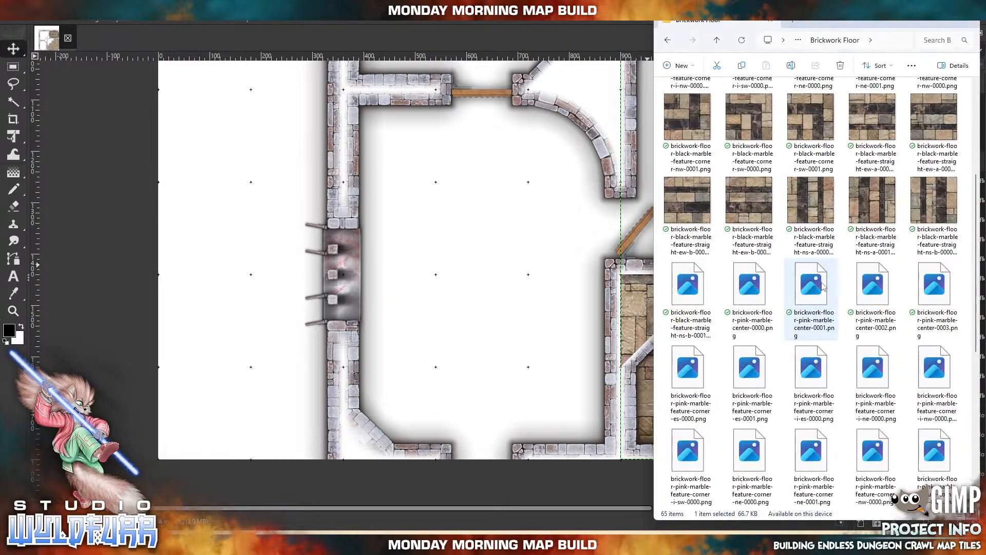
scroll(822, 286, down, 3)
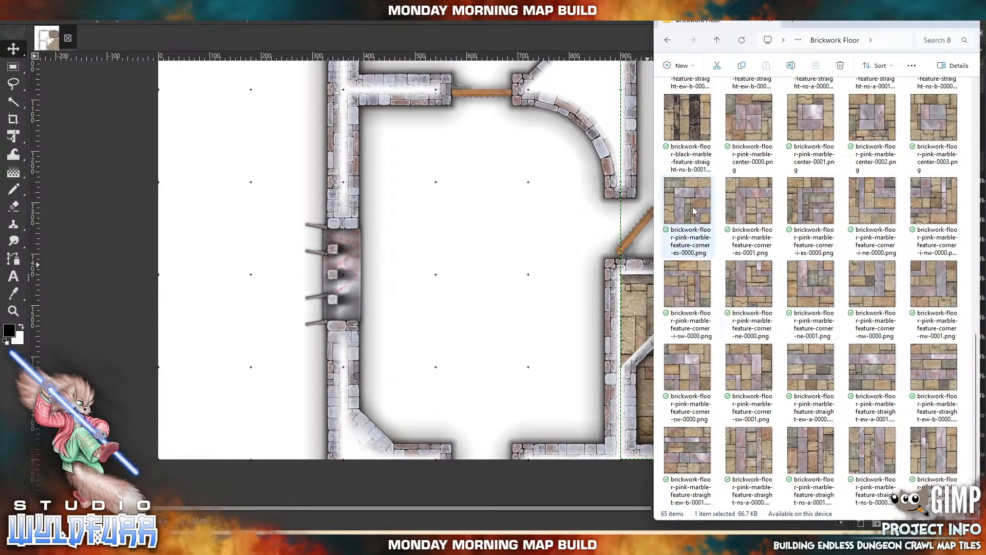
drag(693, 211, 607, 219)
drag(420, 217, 420, 217)
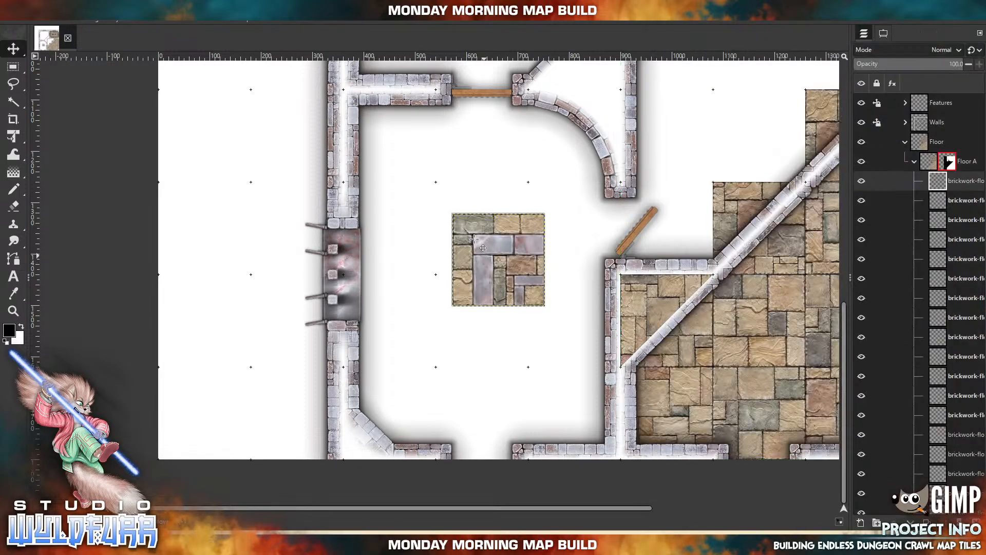
drag(481, 255, 372, 131)
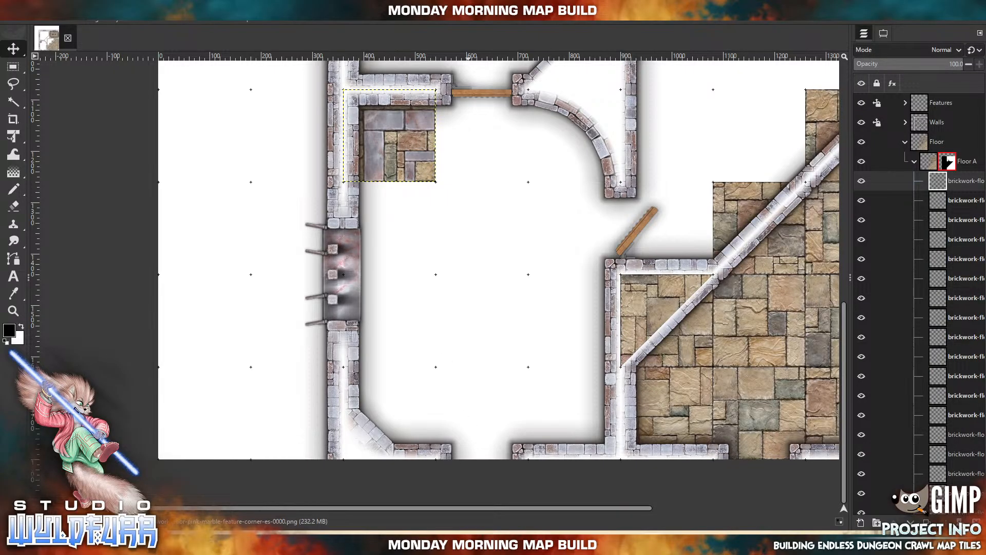
Place pink-marble-feature-corner-nw-0000.png in the room's lower-right corner square and pink-marble-feature-straight-ew-b-0001.png in the bottom middle square
key(alt+Tab)
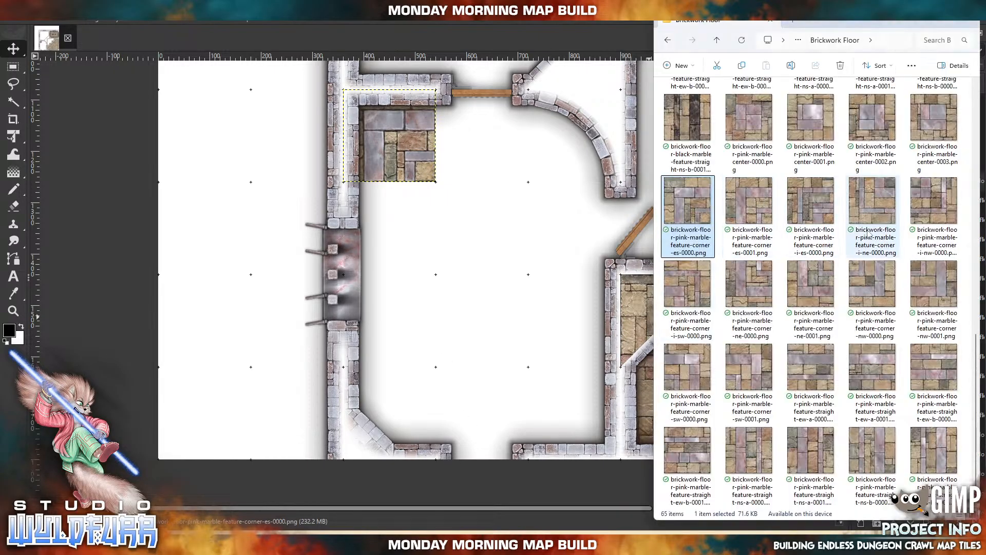
drag(871, 288, 595, 433)
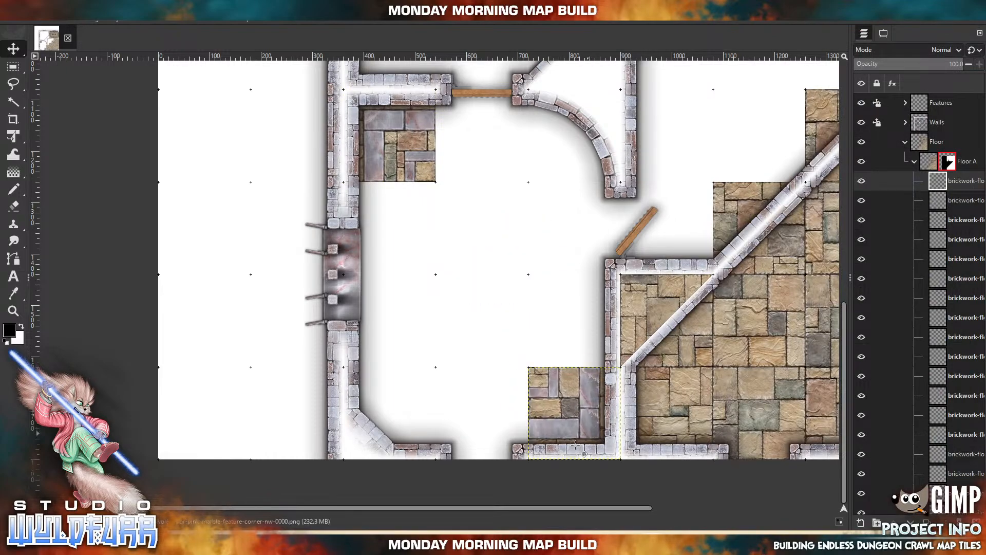
key(alt+Tab)
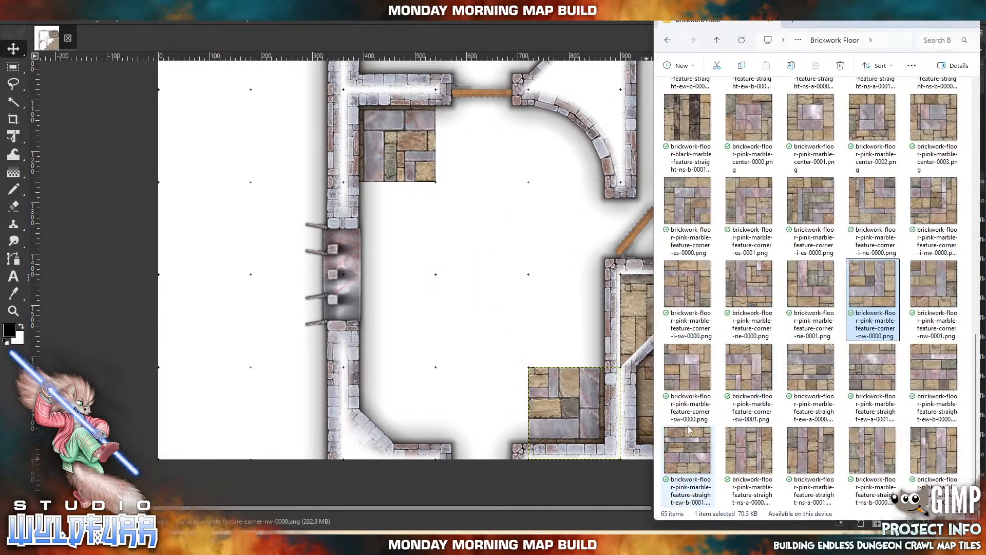
drag(700, 453, 491, 359)
drag(501, 270, 484, 423)
Place pink-marble-feature-corner-ne-0001.png in the room's lower-left corner square and pink-marble-feature-corner-sw-0000.png in its upper-right corner square
key(alt+Tab)
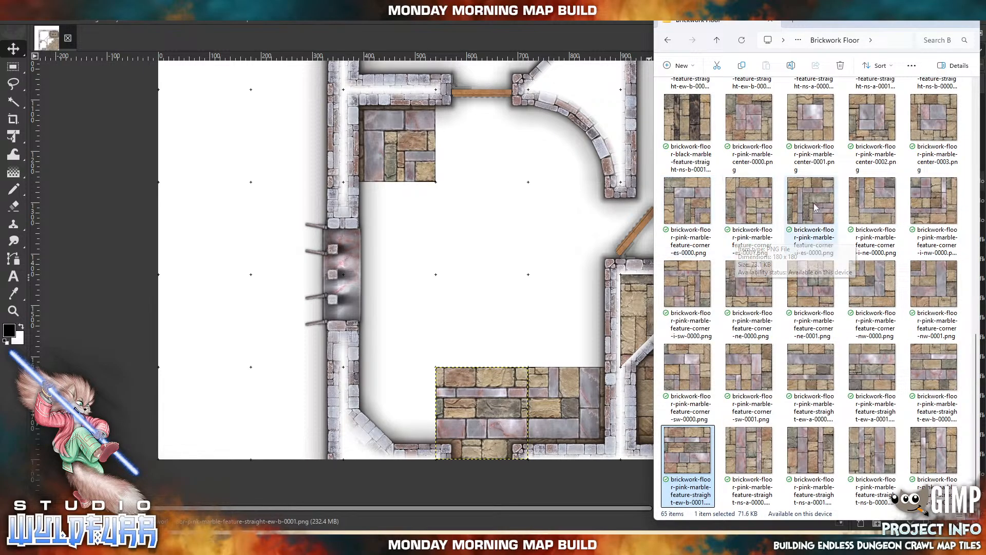
drag(811, 289, 392, 410)
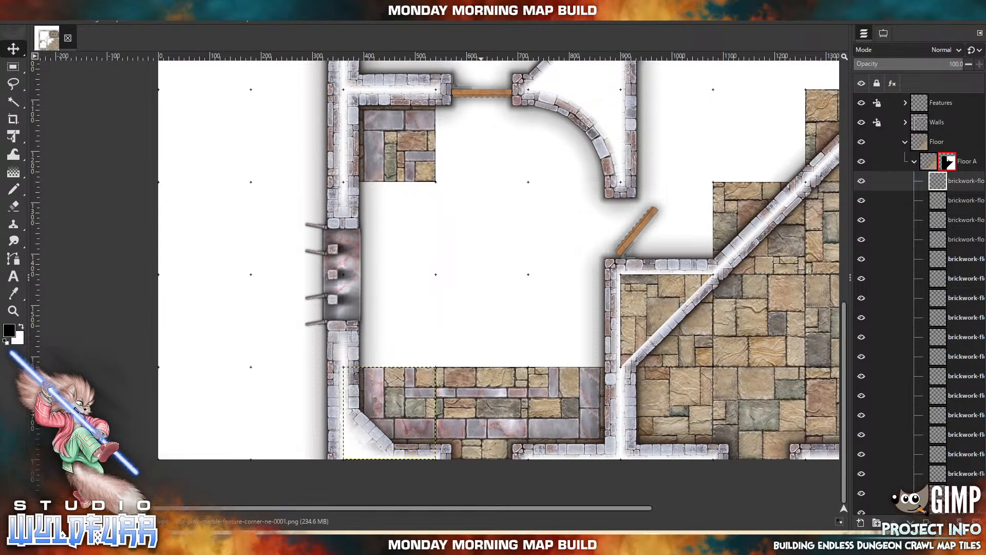
key(alt+Tab)
drag(690, 378, 548, 168)
Fill the room's left edge with pink-marble-feature-straight-ns-a-0001.png in the upper gap and straight-ns-a-0000.png in the lower gap
key(alt+Tab)
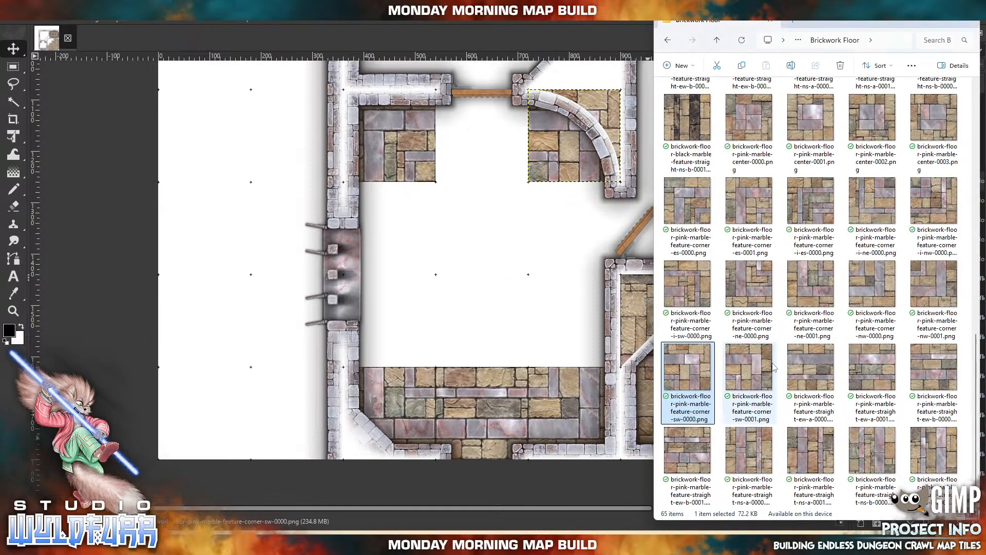
drag(810, 451, 399, 244)
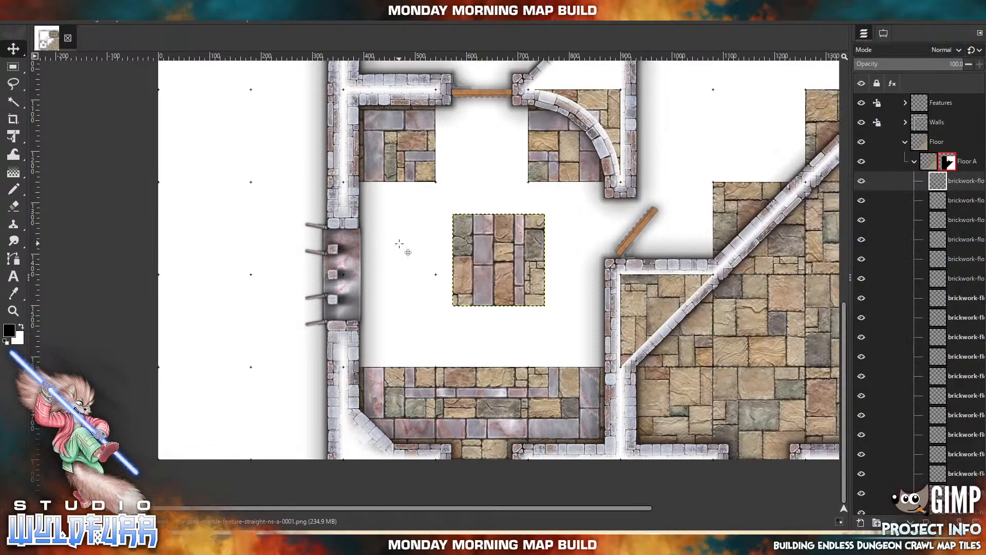
drag(483, 251, 374, 220)
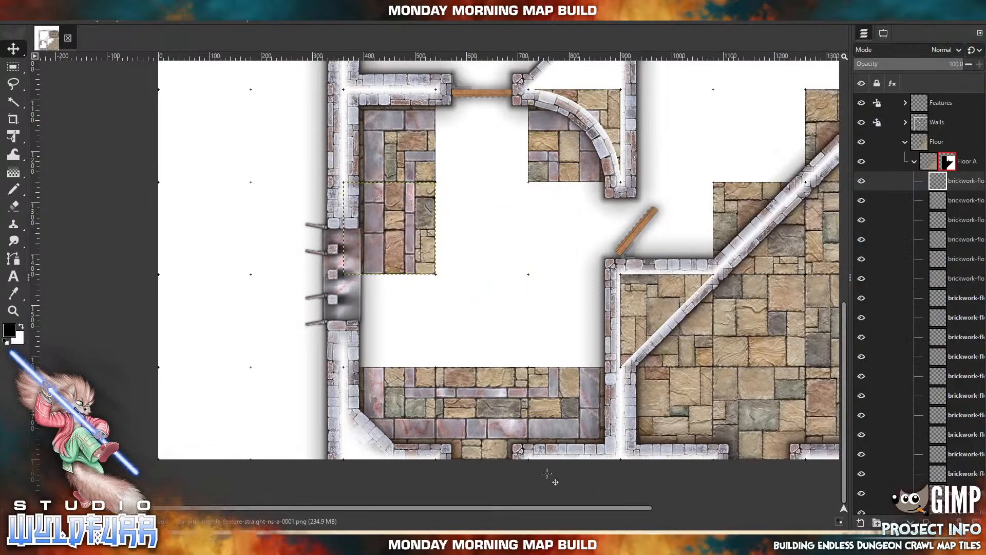
key(alt+Tab)
drag(750, 462, 371, 303)
drag(528, 252, 418, 314)
Fill the room's right edge with pink-marble-feature-straight-ns-b-0001.png in the lower gap and straight-ns-b-0000.png in the upper gap
click(554, 532)
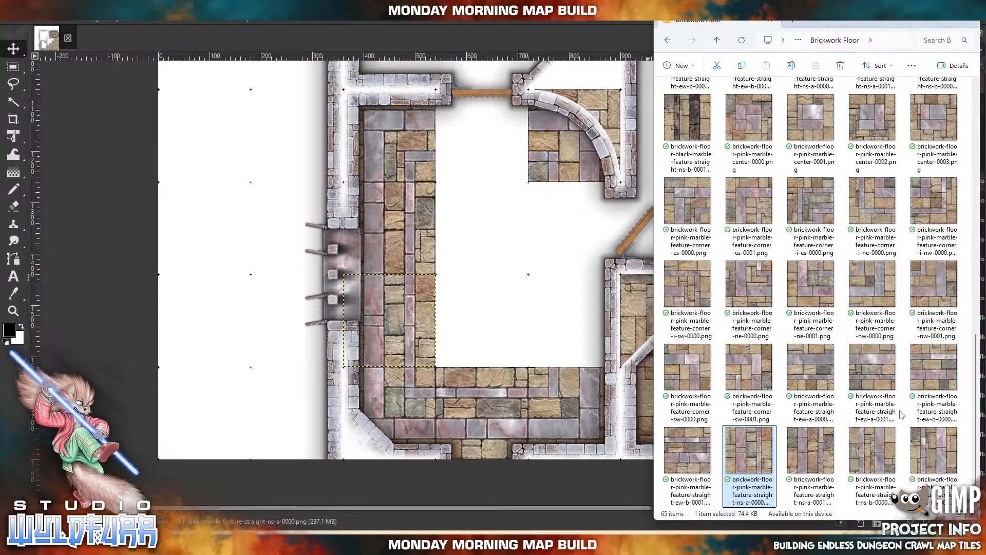
click(931, 449)
drag(540, 275, 578, 315)
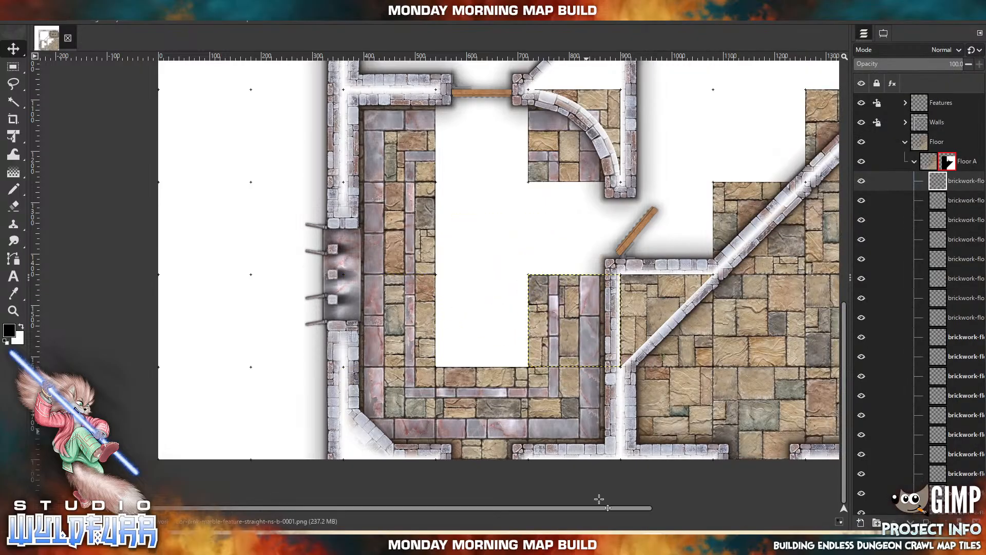
click(554, 532)
drag(865, 449, 515, 245)
drag(485, 279, 559, 250)
Place pink-marble-feature-straight-ew-a-0001.png in the top middle square of the room, below the door
click(532, 529)
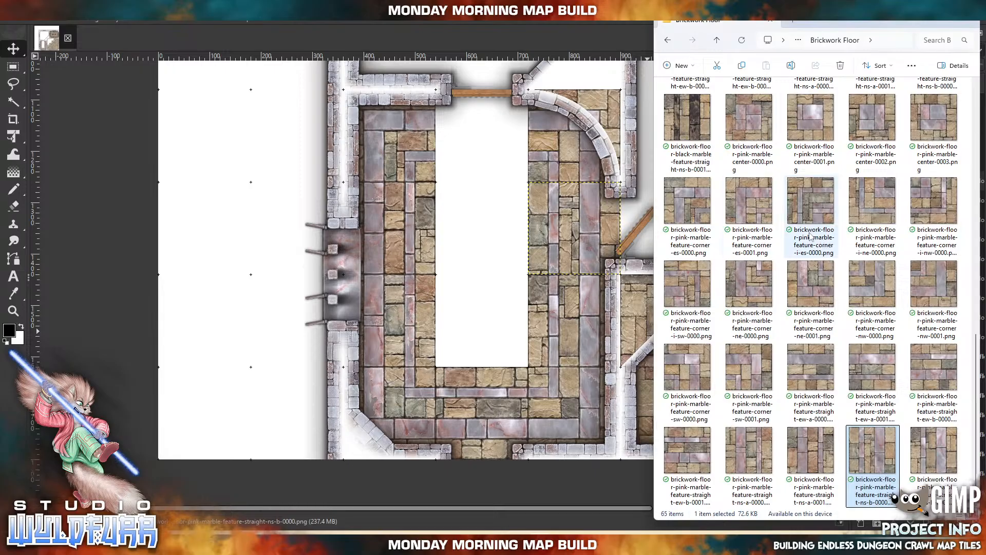
drag(871, 367, 582, 246)
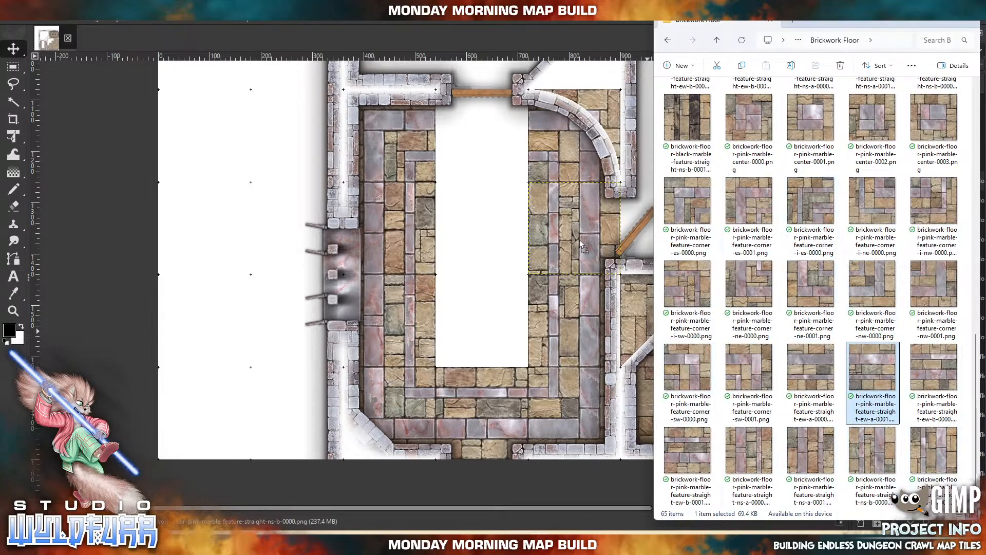
drag(495, 204, 473, 115)
Fill the room's two center squares with pink-marble-center-0001.png above and pink-marble-center-0003.png below
click(535, 530)
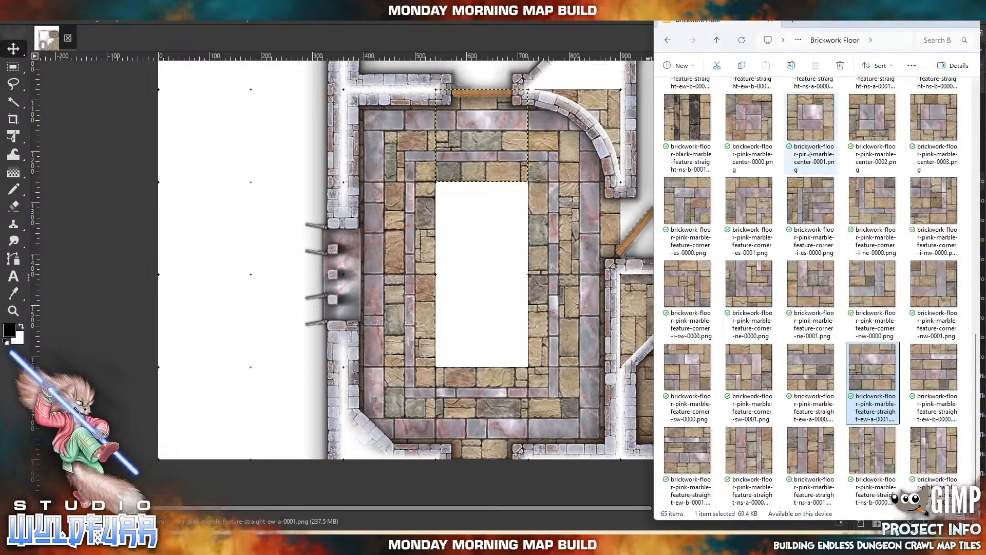
drag(795, 128, 465, 187)
click(535, 530)
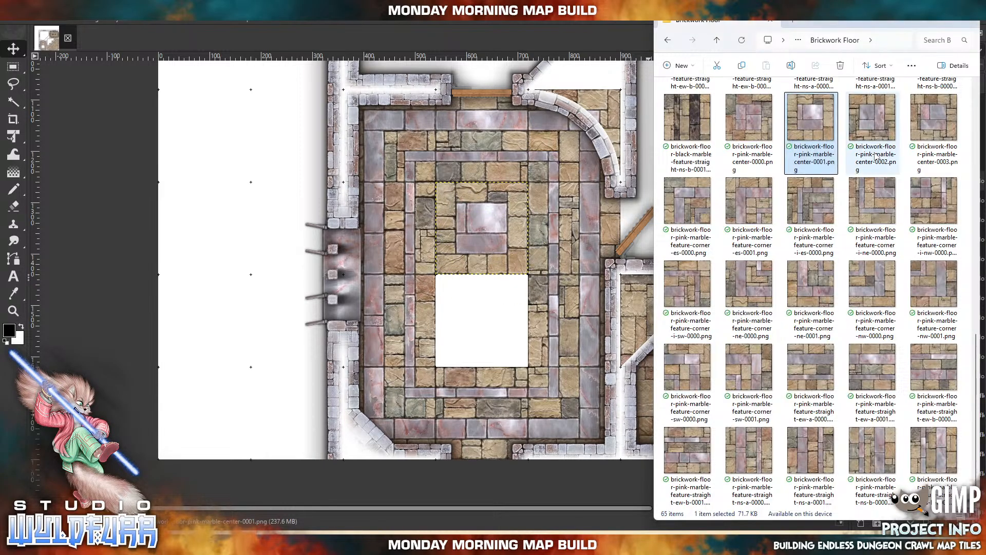
drag(924, 124, 466, 299)
drag(492, 246, 475, 306)
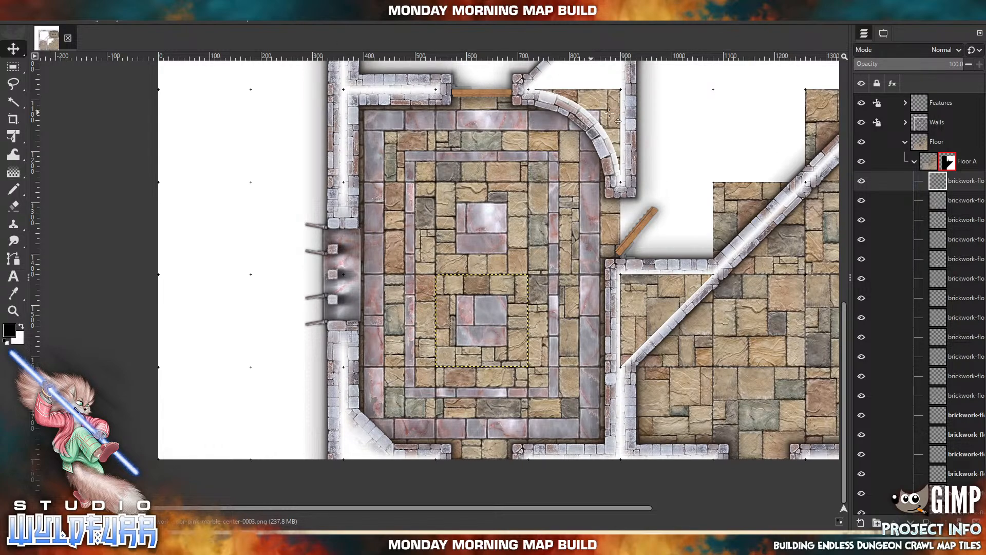
Select the Floor A group and re-enable its layer mask, with the Pencil as the active tool
click(948, 165)
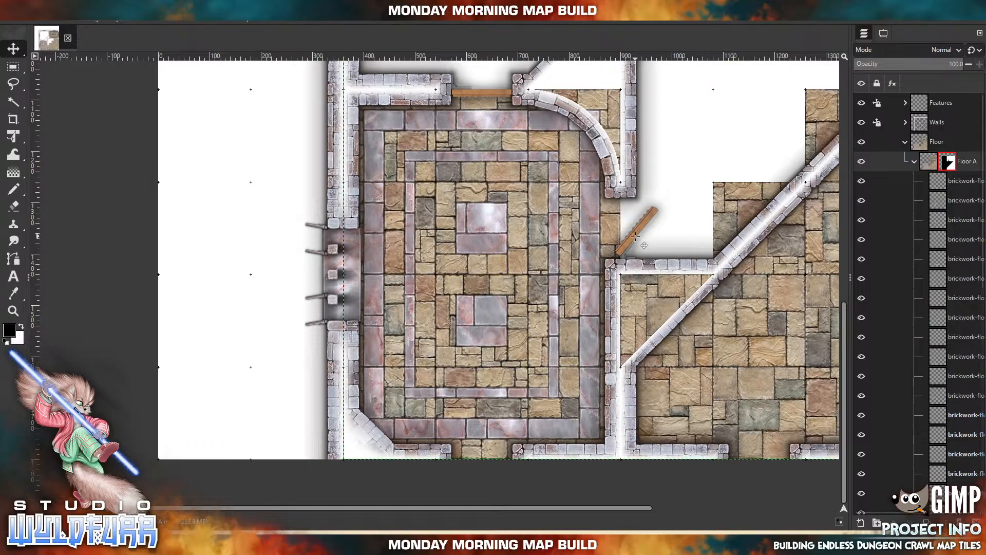
scroll(585, 180, up, 3)
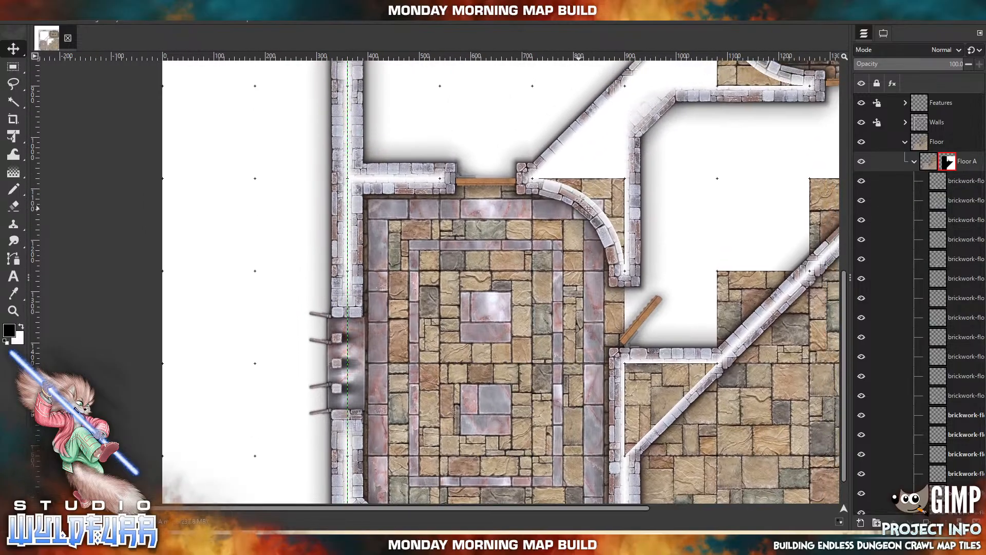
click(14, 189)
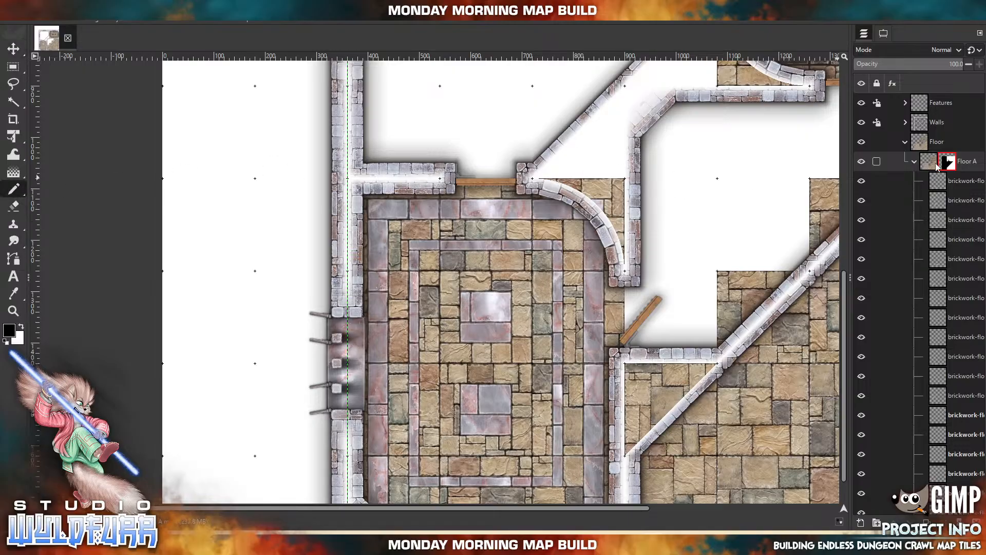
right_click(949, 161)
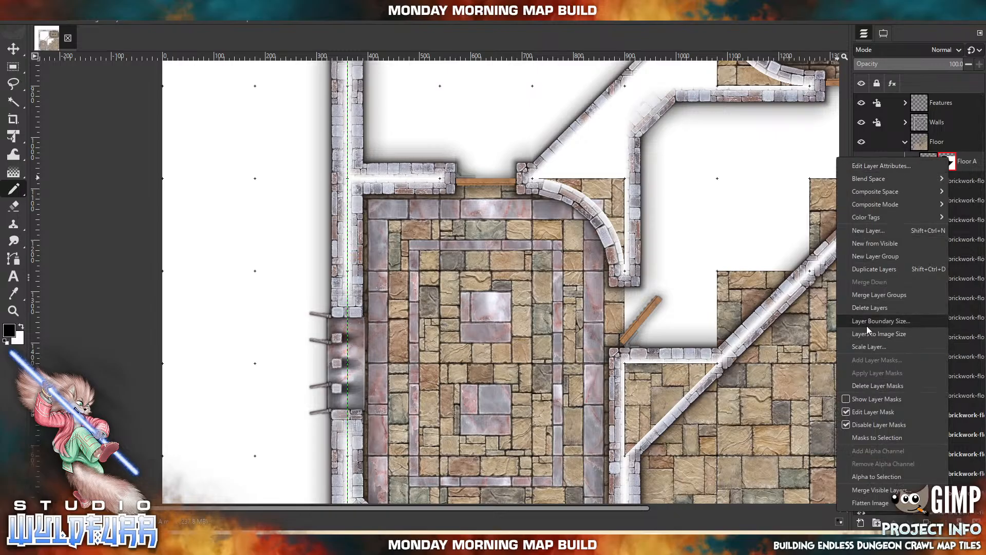
click(848, 425)
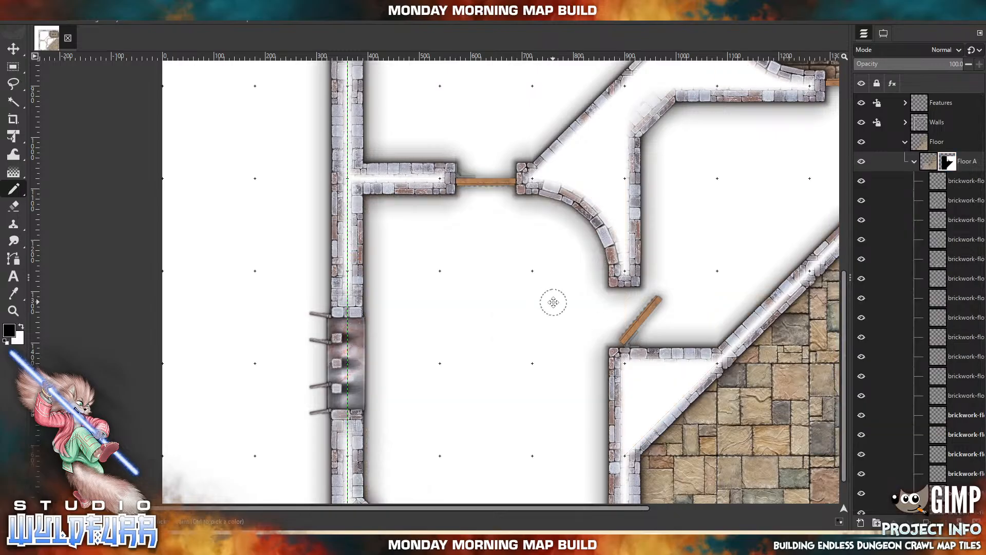
Reveal the pink-marble room's floor by filling a rectangular selection over the room with white on the Floor A layer mask
drag(550, 301, 570, 248)
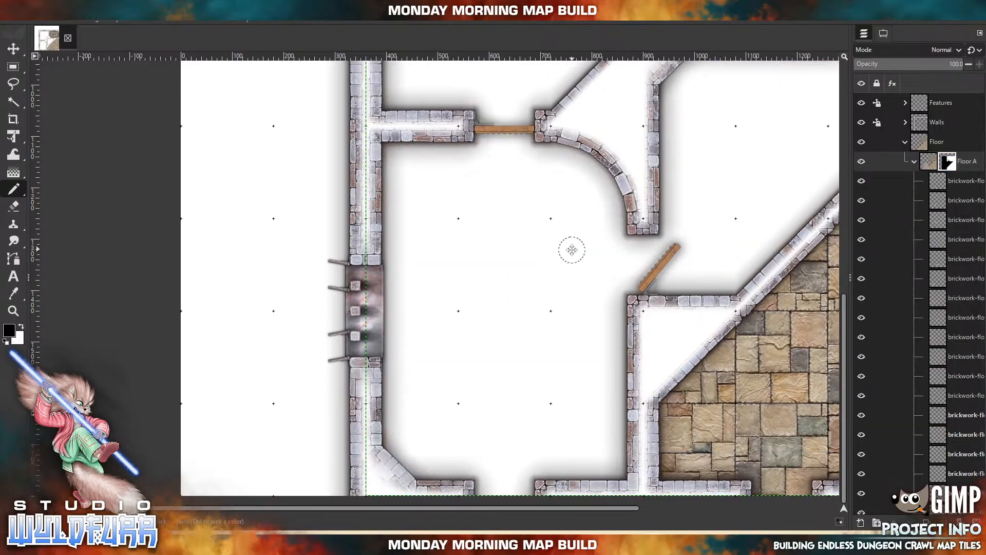
click(13, 67)
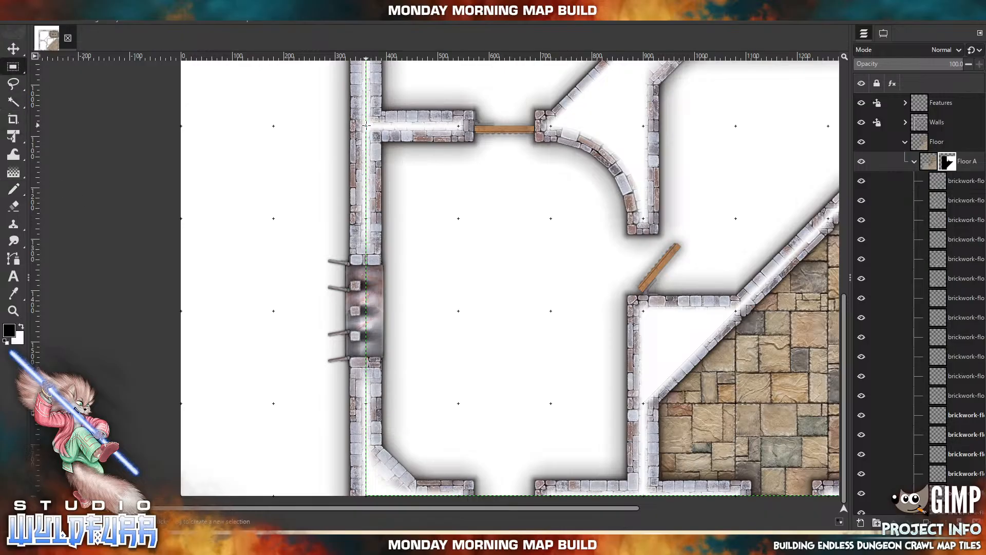
drag(367, 125, 644, 497)
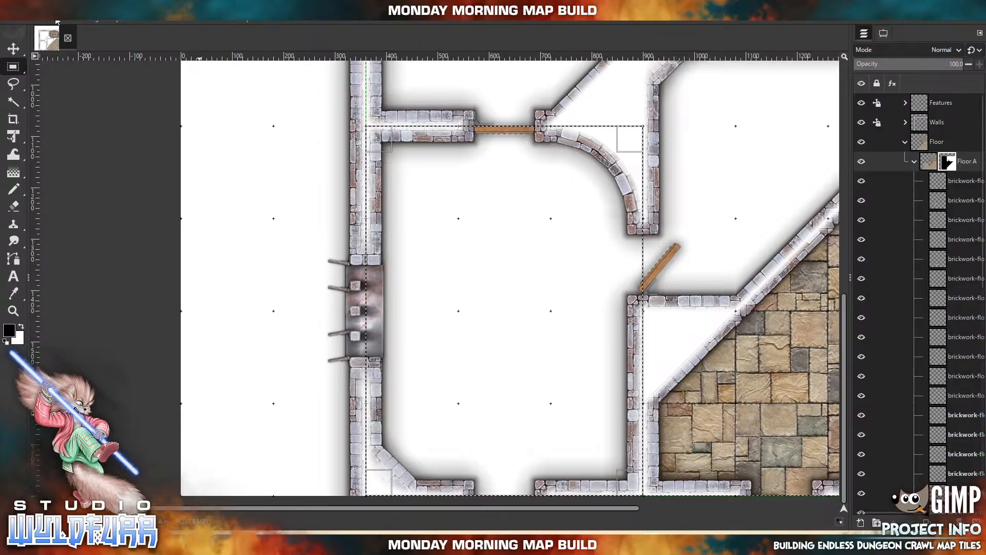
click(29, 21)
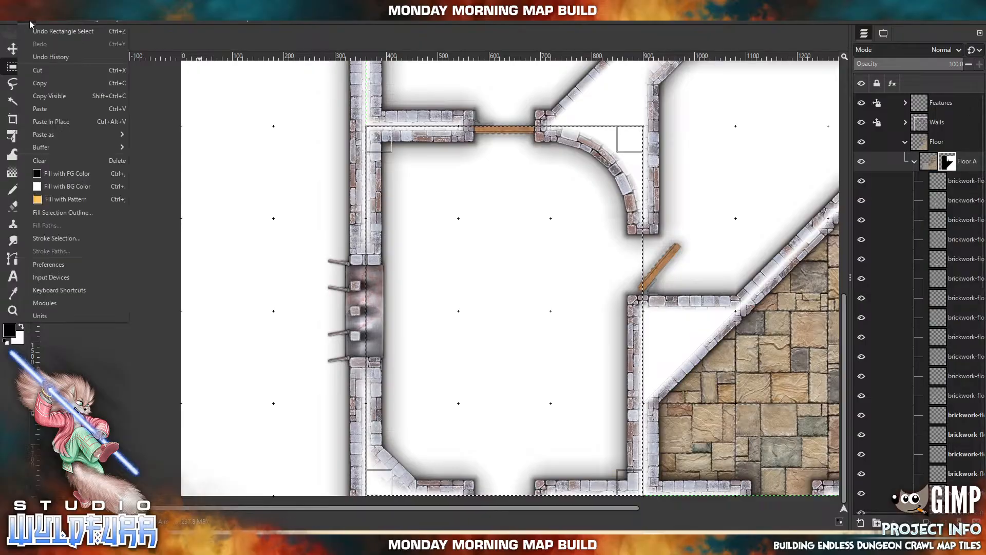
click(65, 184)
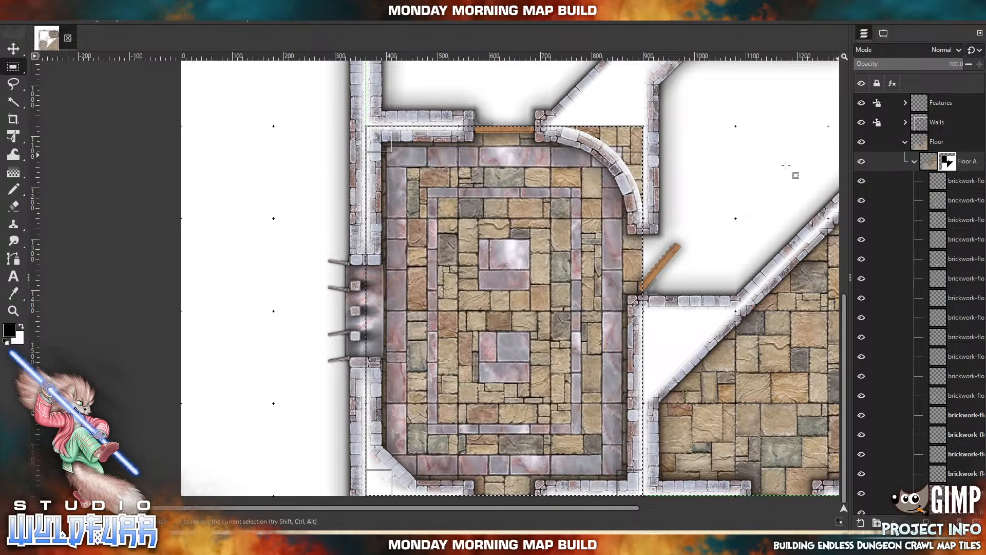
Clear the selection and paint black on the mask with the Pencil to hide the brickwork outside the room's curved corner wall
click(52, 22)
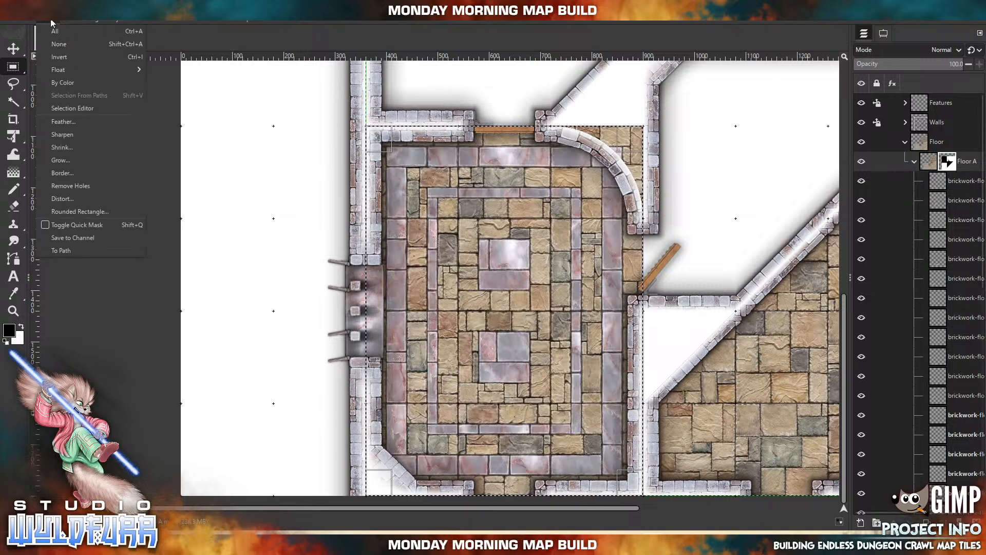
click(59, 44)
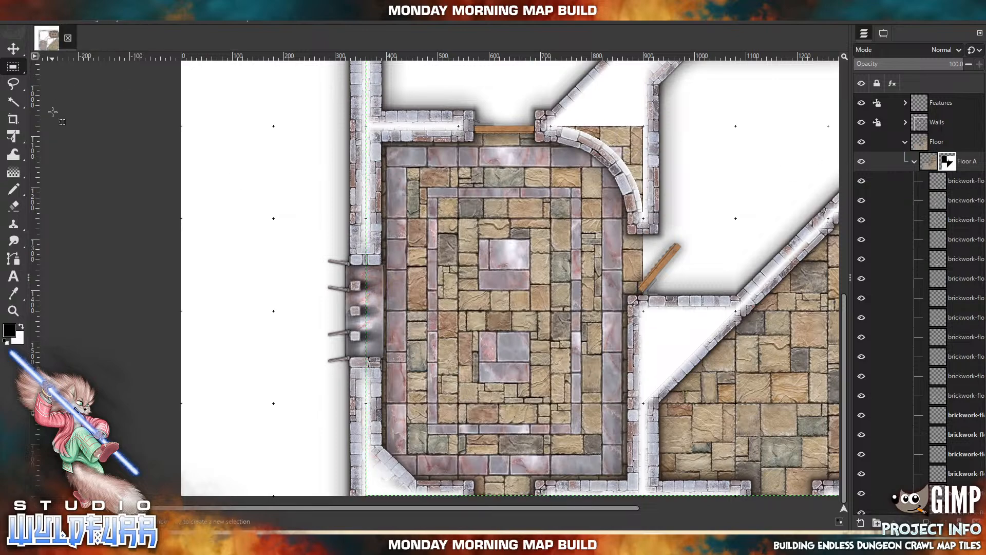
click(14, 191)
mouse_move(616, 120)
mouse_down()
mouse_move(635, 115)
mouse_move(655, 137)
mouse_move(563, 116)
mouse_move(619, 149)
mouse_move(651, 208)
mouse_move(630, 128)
mouse_up()
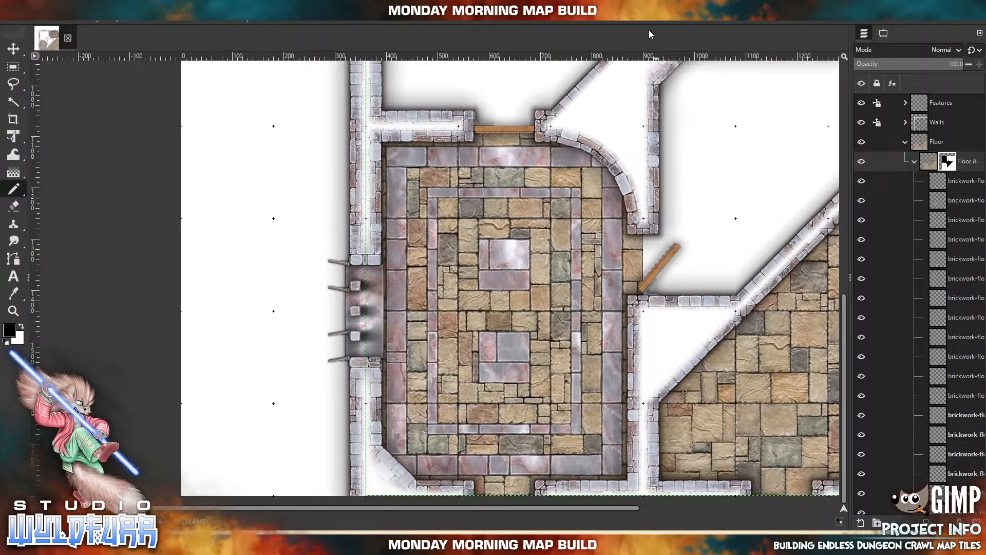
Collapse the Floor A group, lock its position, and switch to the Move tool
click(914, 162)
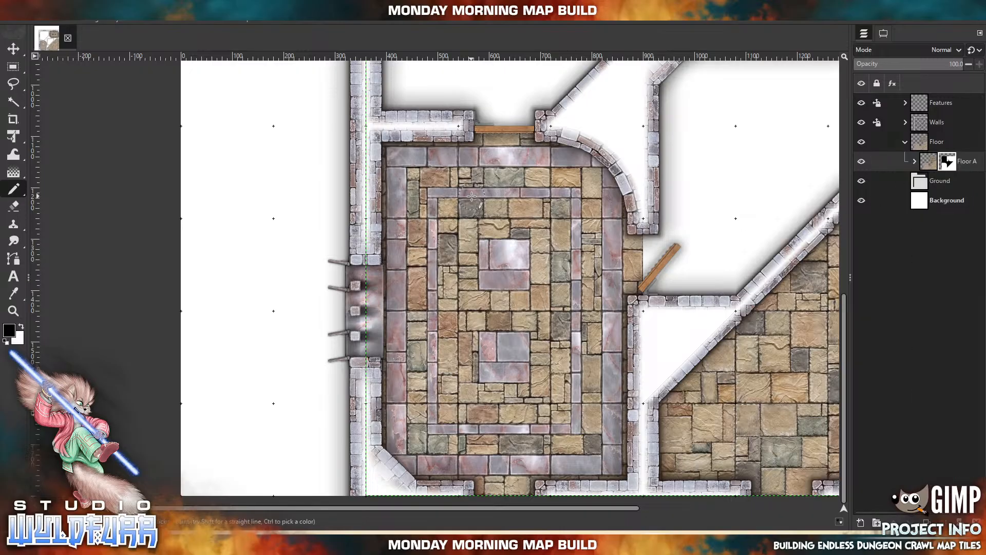
click(875, 165)
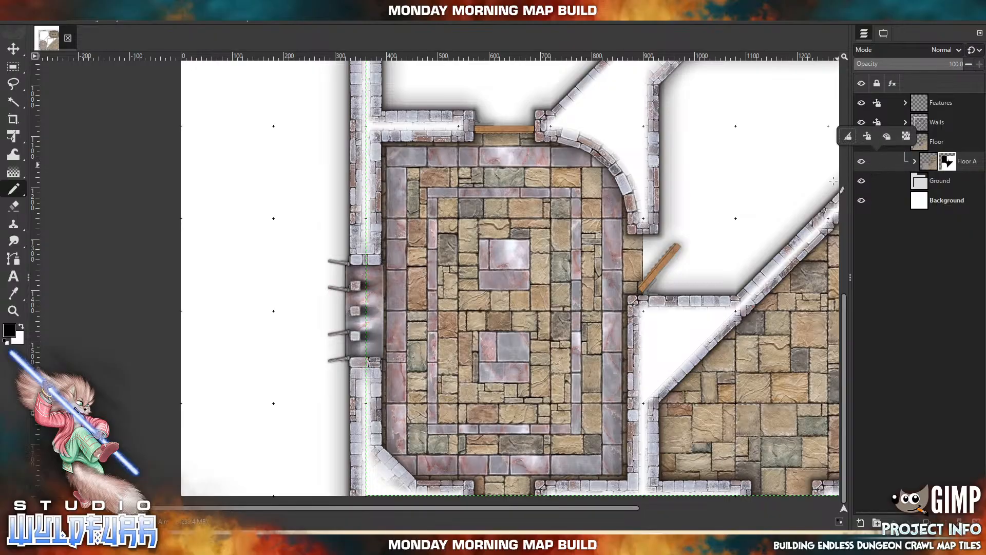
click(866, 136)
click(659, 207)
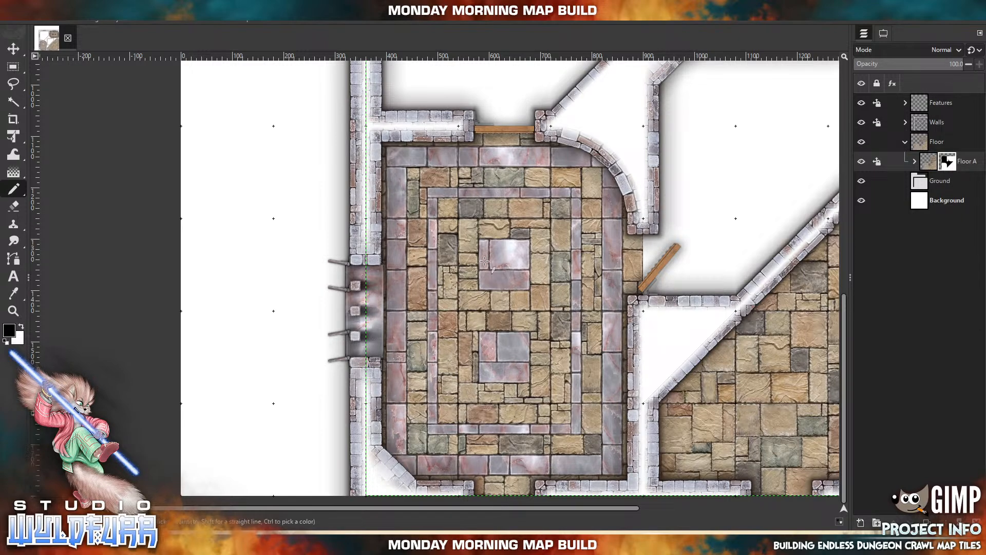
drag(570, 240, 521, 295)
scroll(522, 295, right, 8)
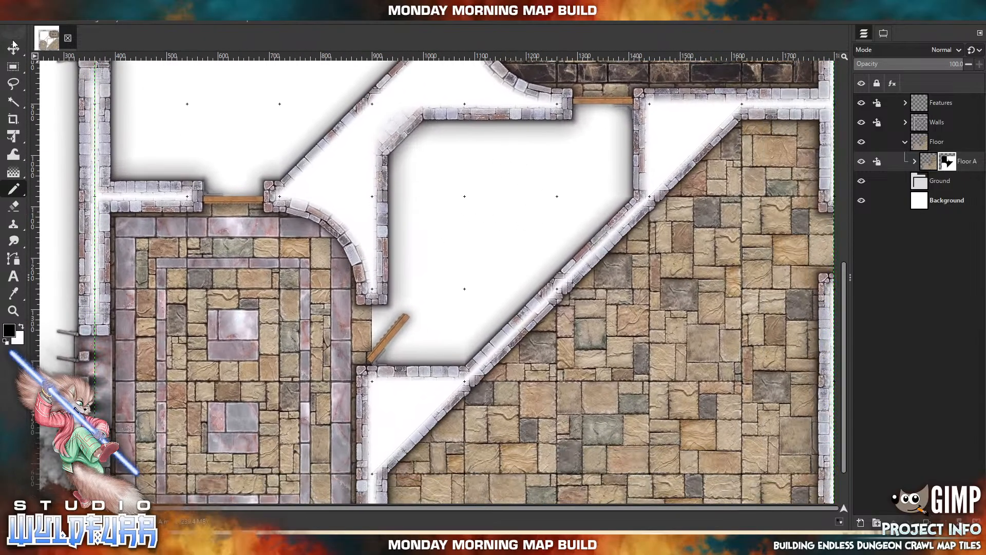
key(m)
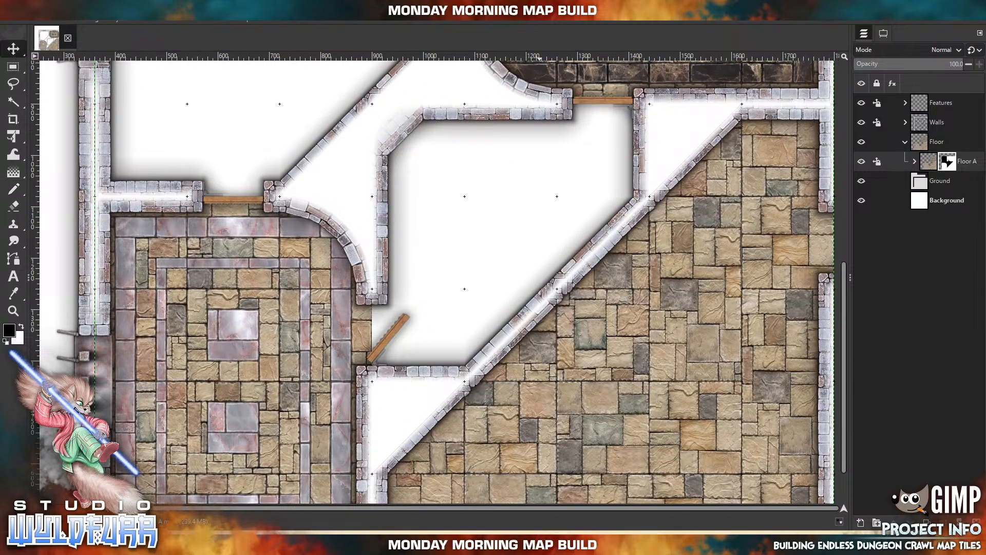
click(561, 539)
right_click(561, 539)
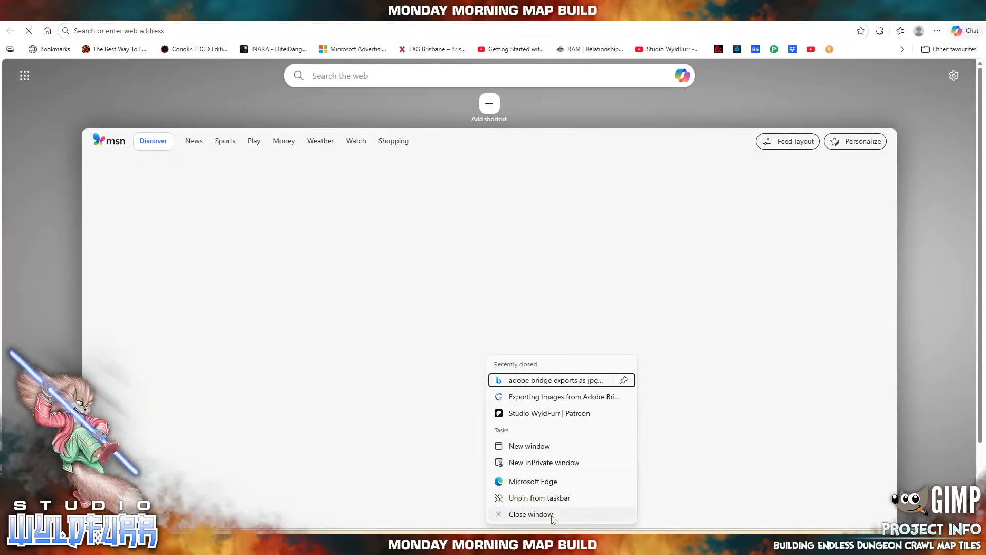
click(551, 517)
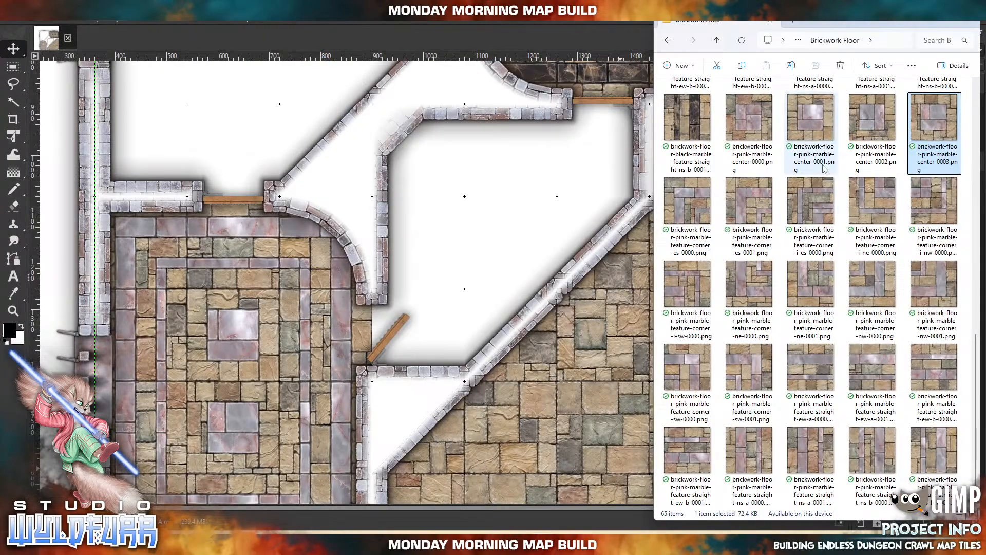
Switch to File Explorer and open the Red Tiled Floor folder under Dungeon Map Tiles V, Standard Version, 180px tiles
click(716, 40)
click(717, 40)
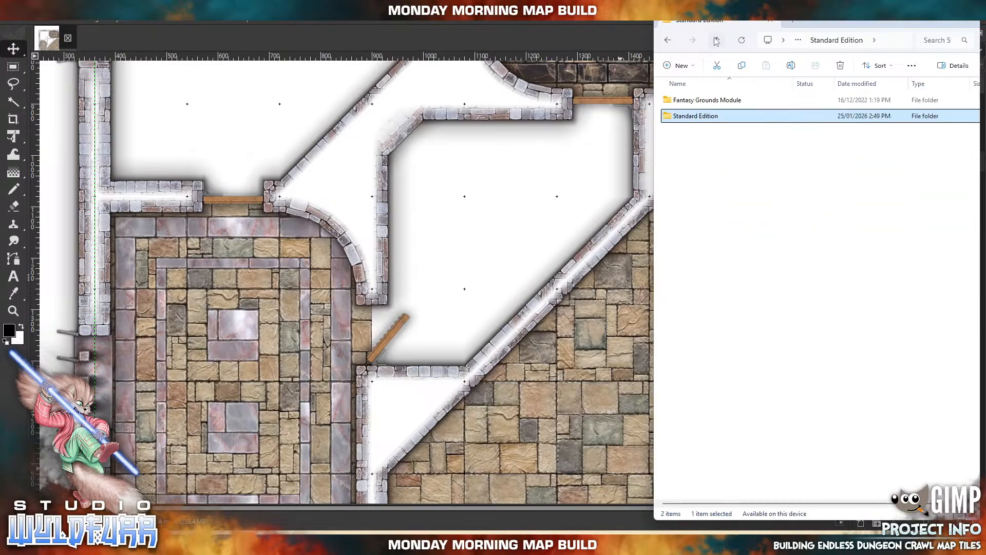
click(716, 40)
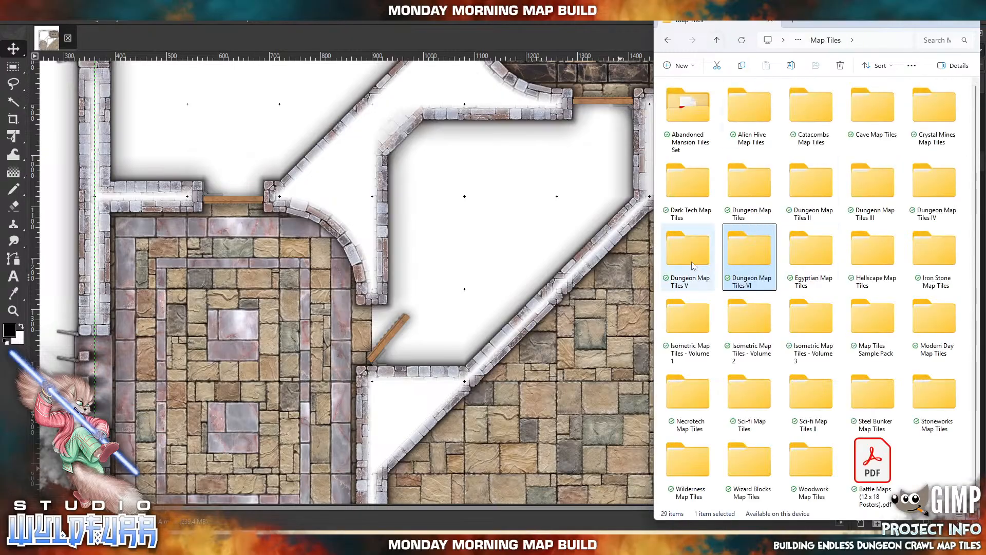
double_click(693, 248)
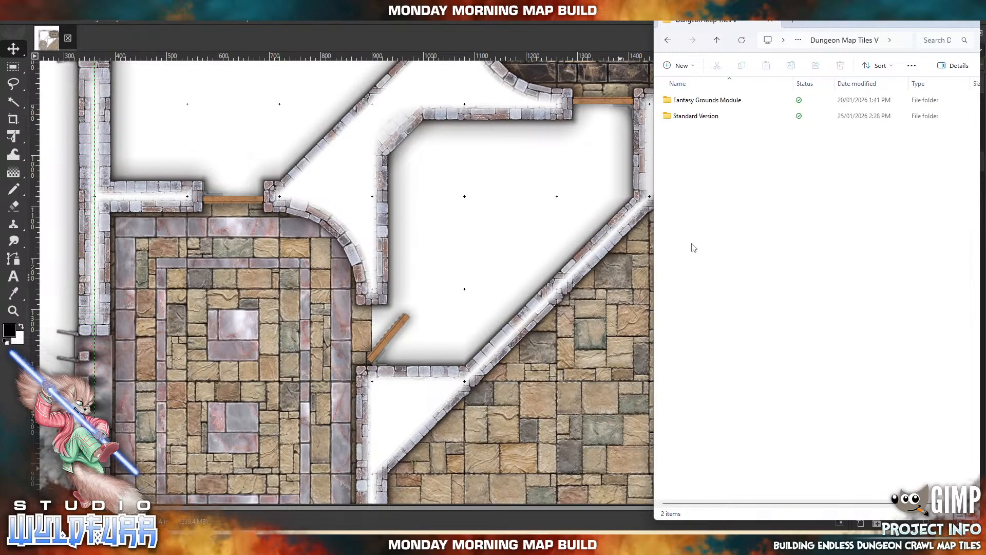
double_click(701, 117)
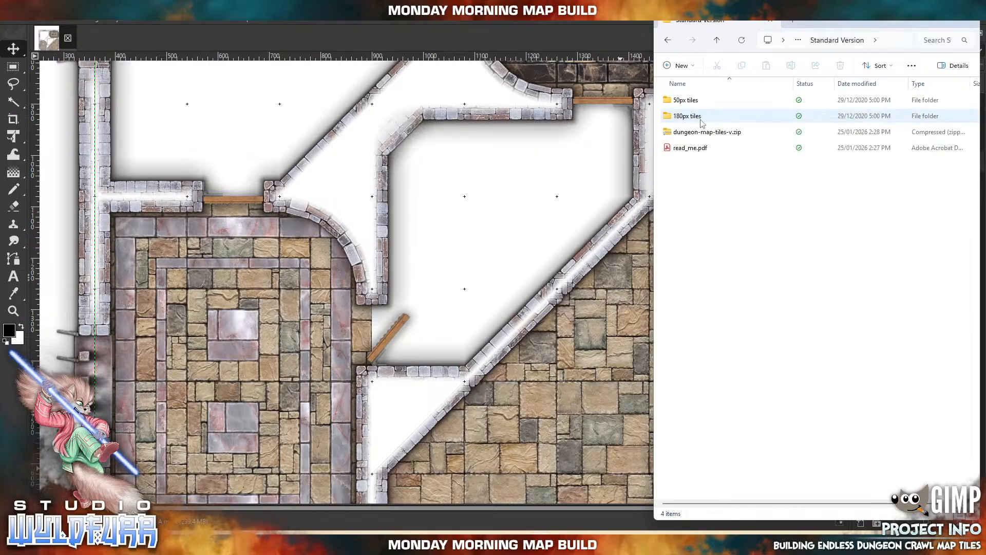
double_click(687, 116)
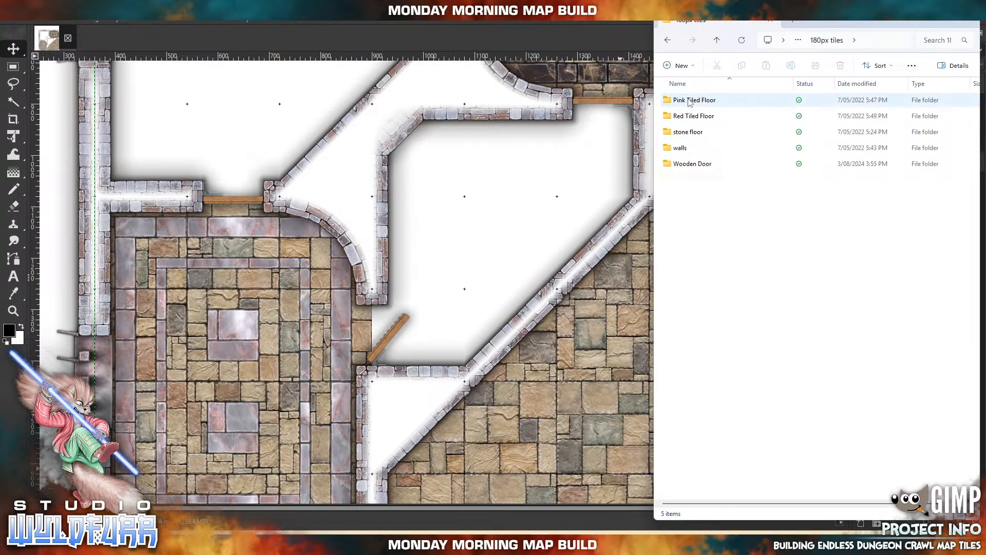
double_click(688, 117)
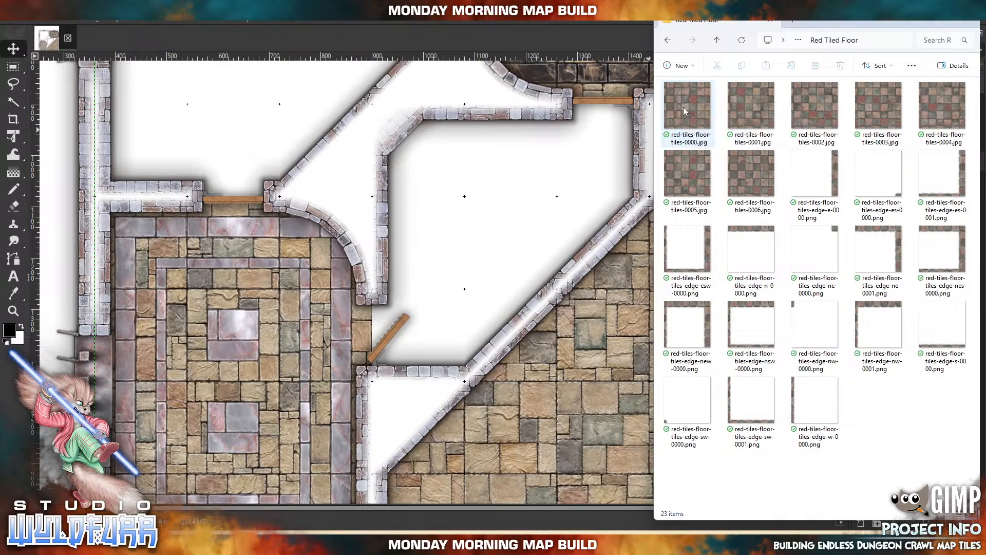
Add red-tiles-floor-tiles-0000.jpg to the Floor group above Floor A and snap it into the diagonal room's square by the open door
drag(683, 107, 501, 188)
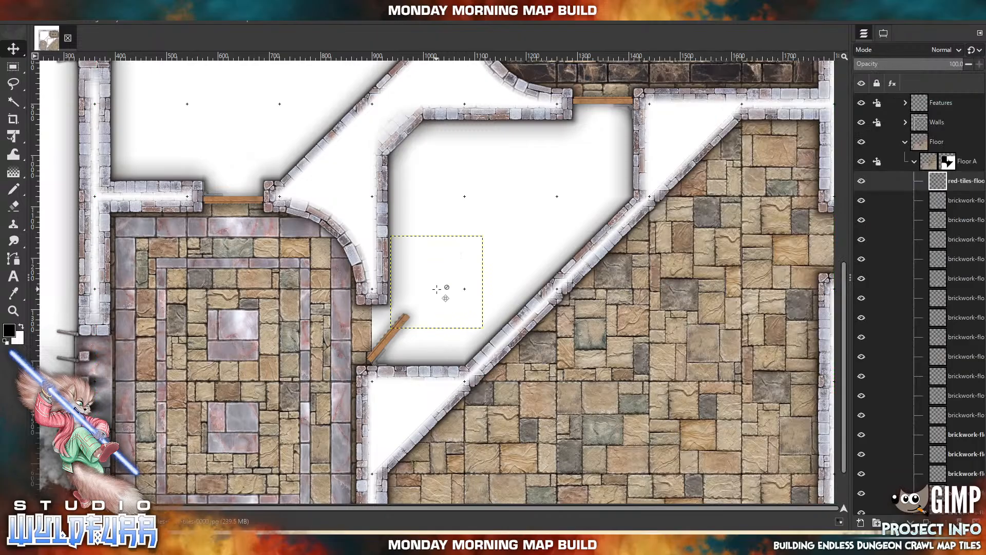
mouse_move(937, 183)
mouse_down()
mouse_move(936, 156)
mouse_move(932, 165)
mouse_up()
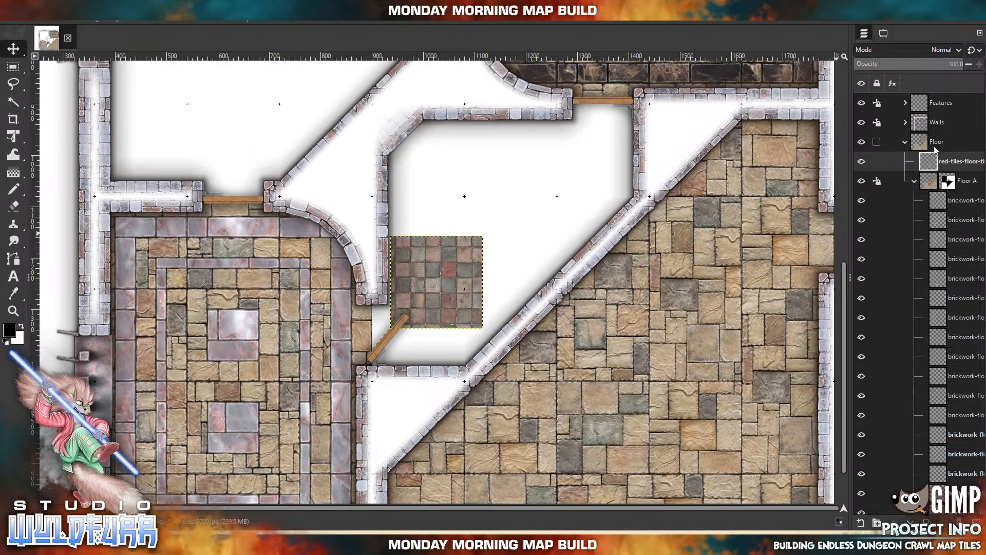
click(914, 181)
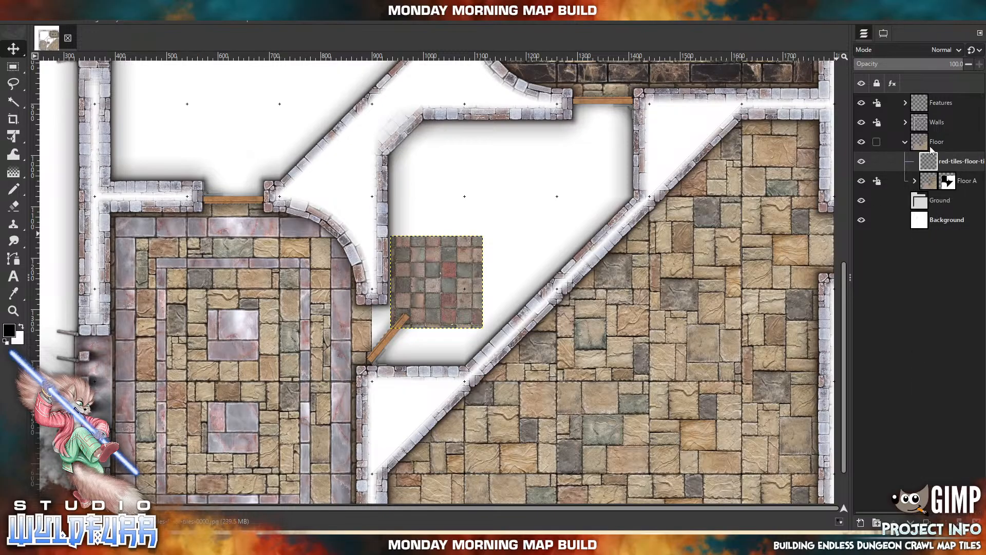
drag(447, 278, 437, 319)
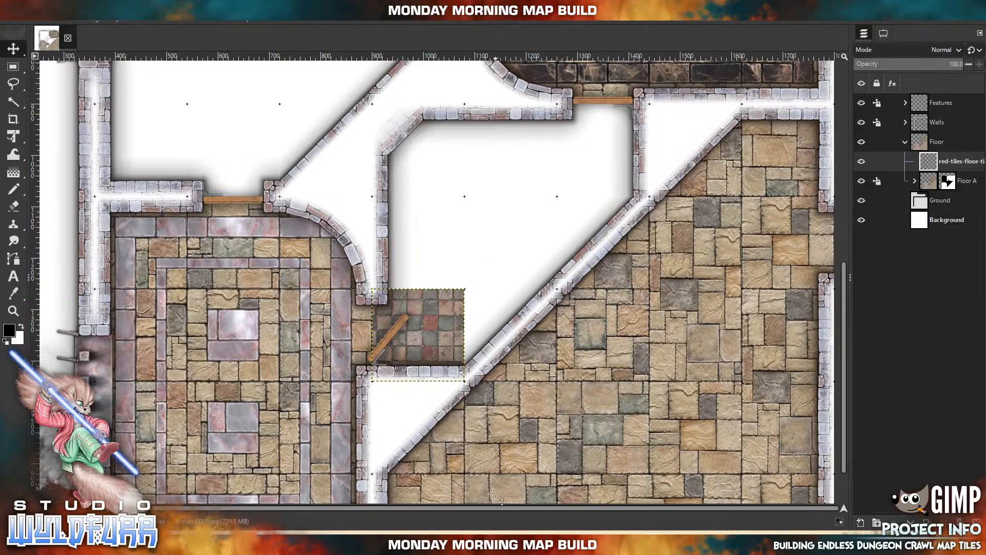
Place red-tiles-floor-tiles-0001.jpg to the right of the first red tile and red-tiles-floor-tiles-0002.jpg directly above it
key(alt+Tab)
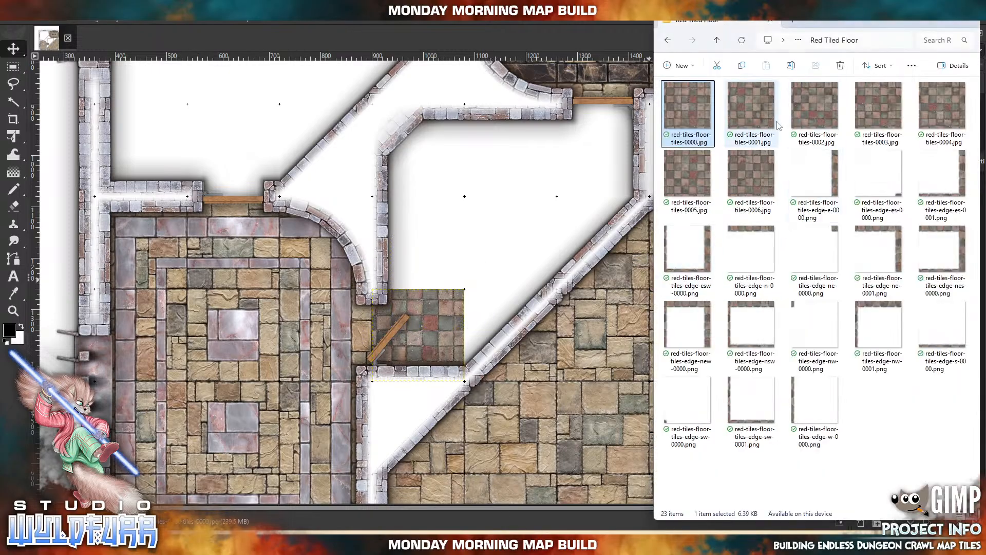
drag(771, 110, 499, 319)
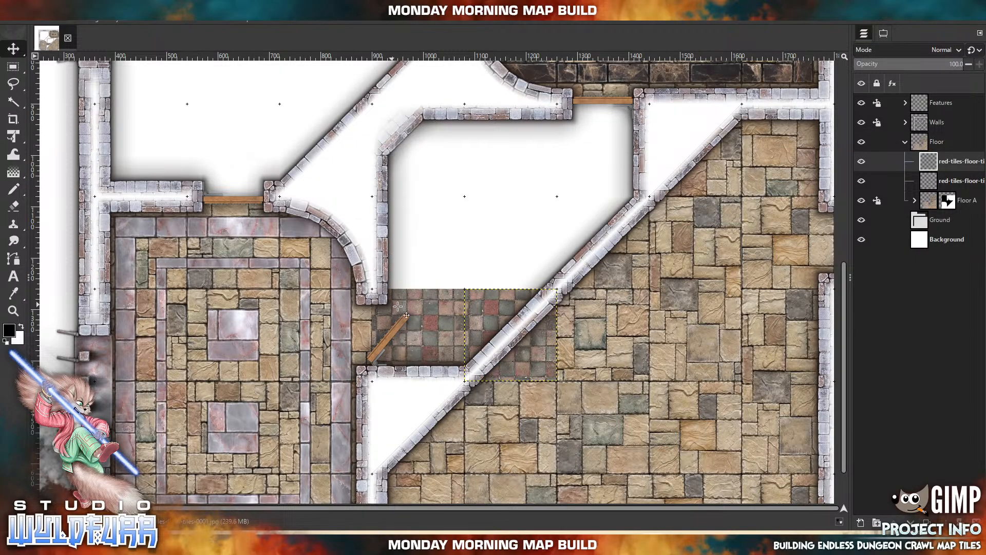
click(539, 490)
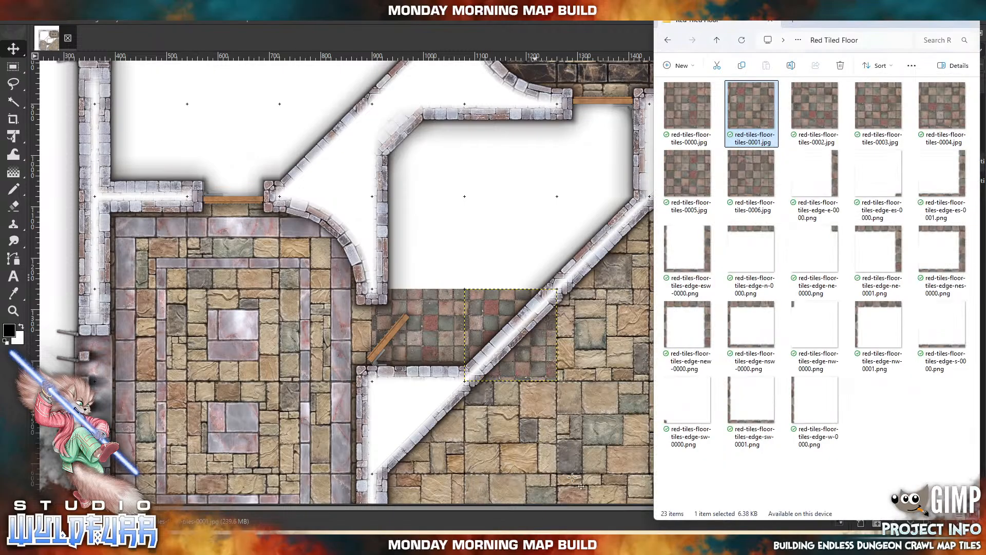
click(819, 112)
drag(818, 111, 545, 148)
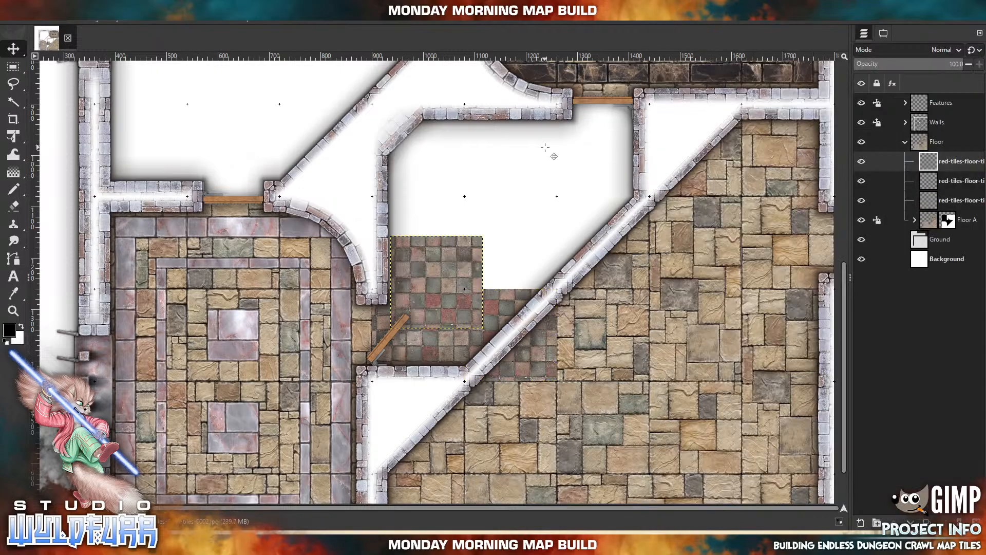
drag(442, 270, 521, 231)
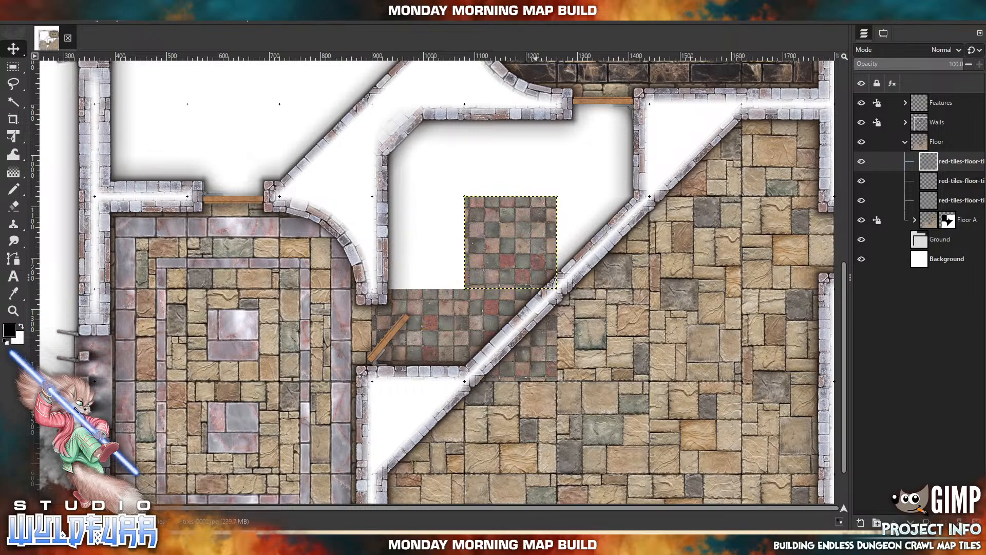
Complete the room's middle row with red-tiles-floor-tiles-0003.jpg on the left and red-tiles-floor-tiles-0004.jpg on the right
key(alt+Tab)
drag(867, 117, 417, 251)
drag(465, 287, 424, 208)
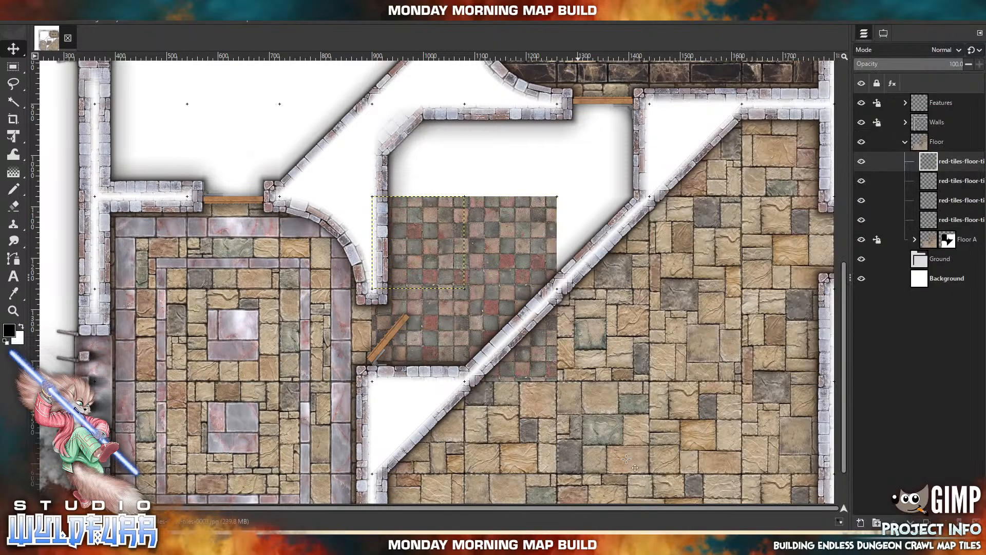
click(548, 528)
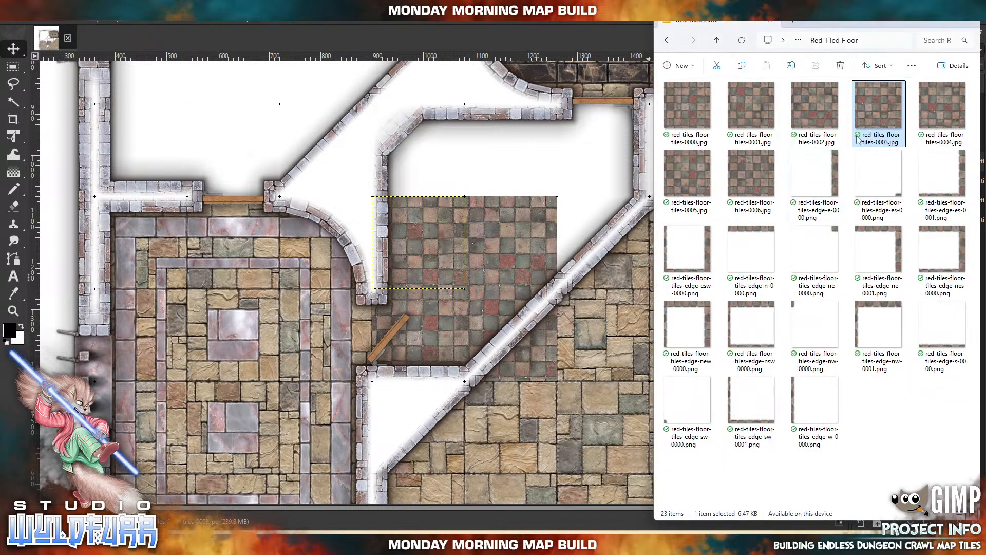
drag(943, 108, 560, 199)
drag(410, 275, 577, 236)
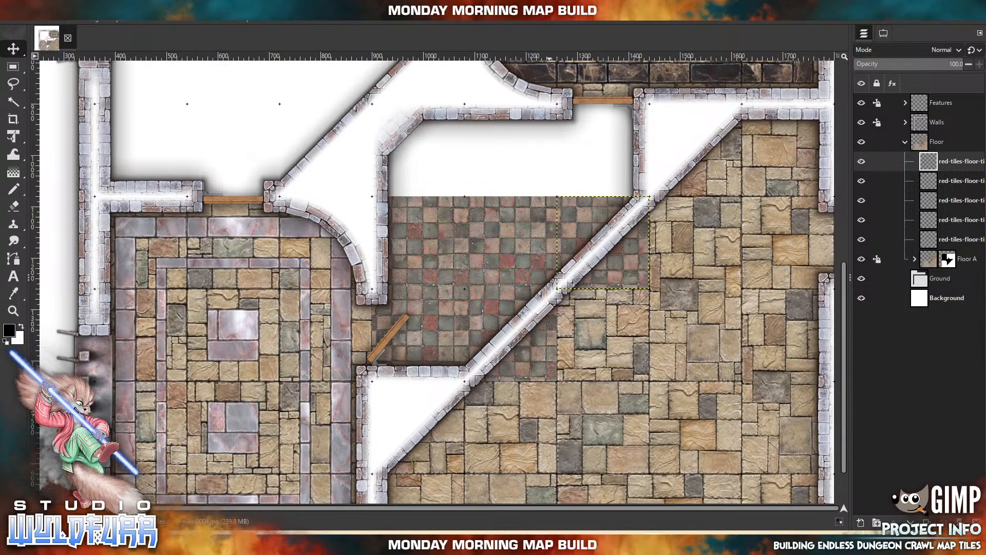
Place red-tiles-floor-tiles-0005.jpg in the room's upper-left square and red-tiles-floor-tiles-0006.jpg in the top middle square
click(544, 528)
drag(687, 173, 413, 124)
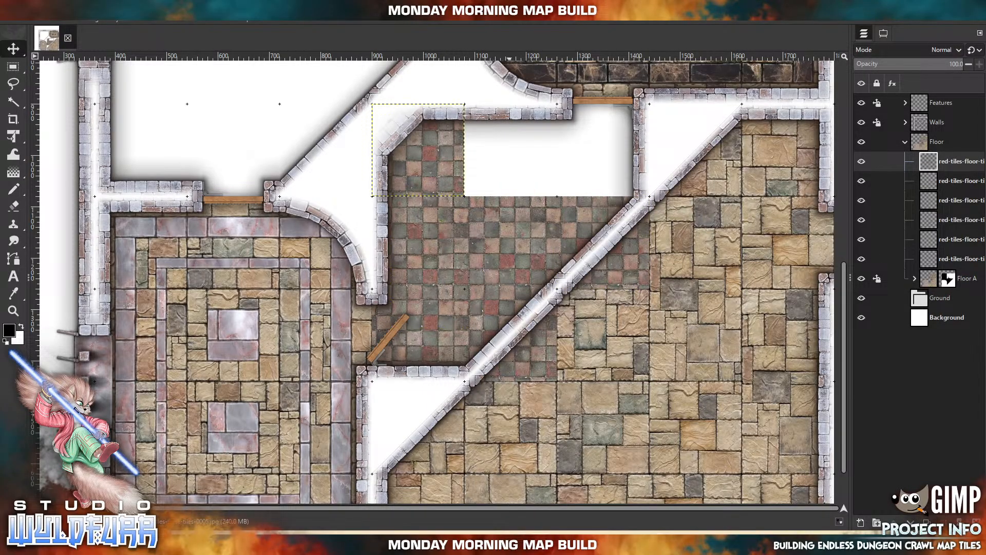
click(517, 529)
drag(753, 185, 523, 139)
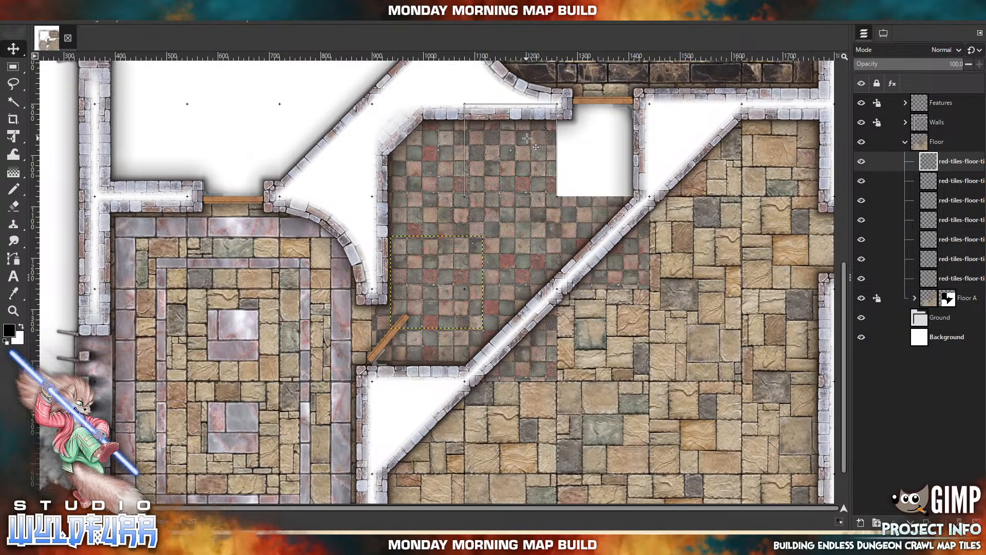
Place red-tiles-floor-tiles-0000.jpg in the room's empty upper-right square below the closed door
click(518, 529)
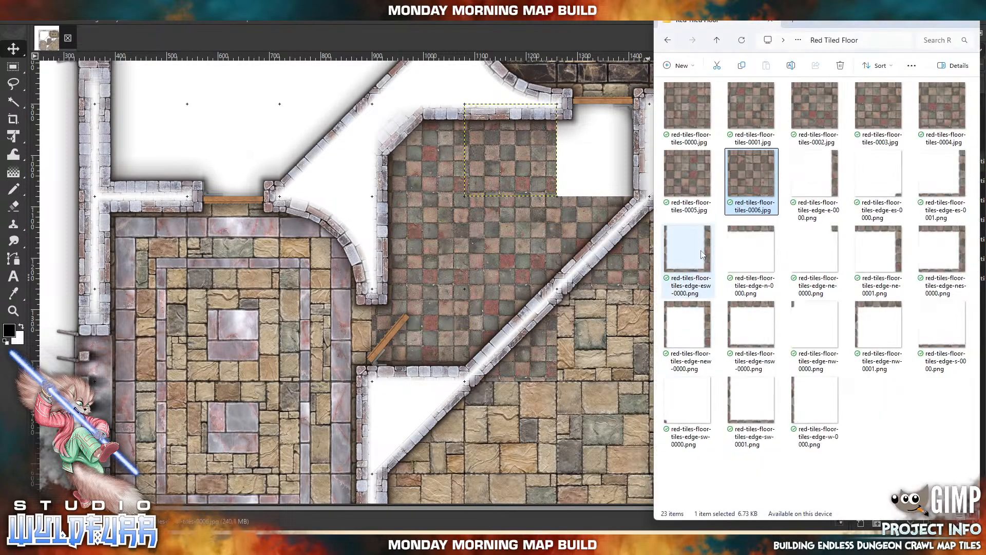
drag(688, 113, 484, 213)
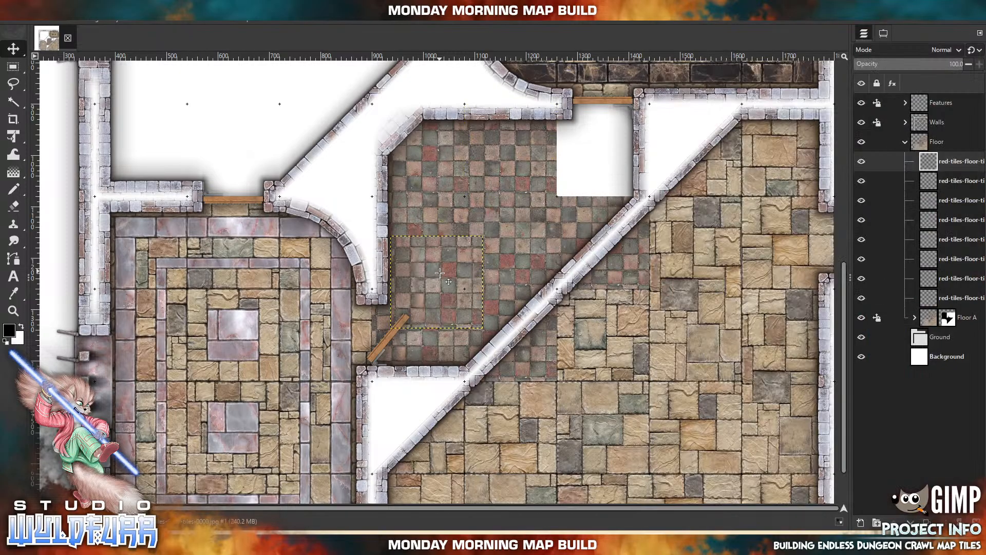
drag(440, 273, 604, 139)
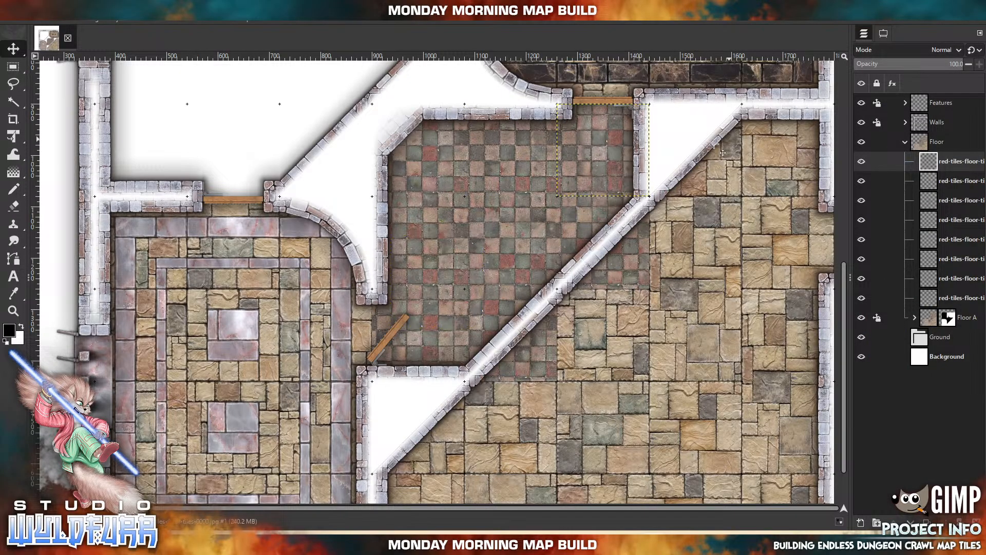
drag(692, 153, 723, 179)
drag(484, 350, 546, 298)
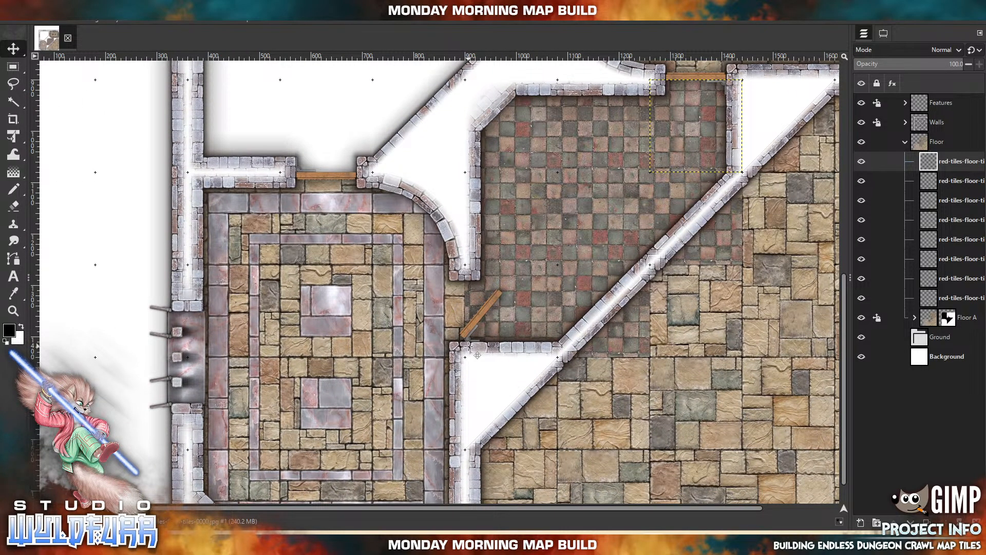
Add red-tiles-floor-tiles-edge-e-0000.png and snap it to the grid square just left of the open door to fill the doorway edge
key(alt+Tab)
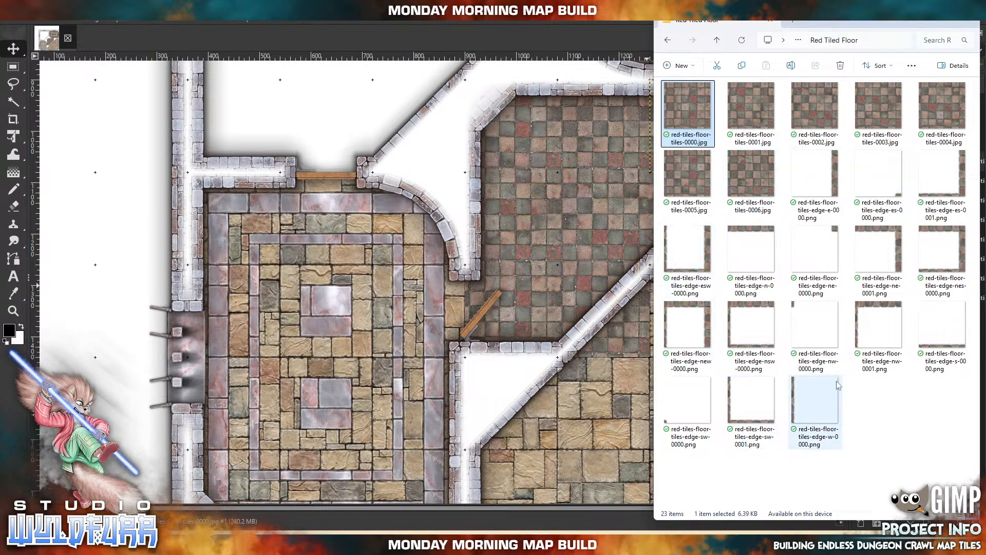
drag(828, 200, 547, 207)
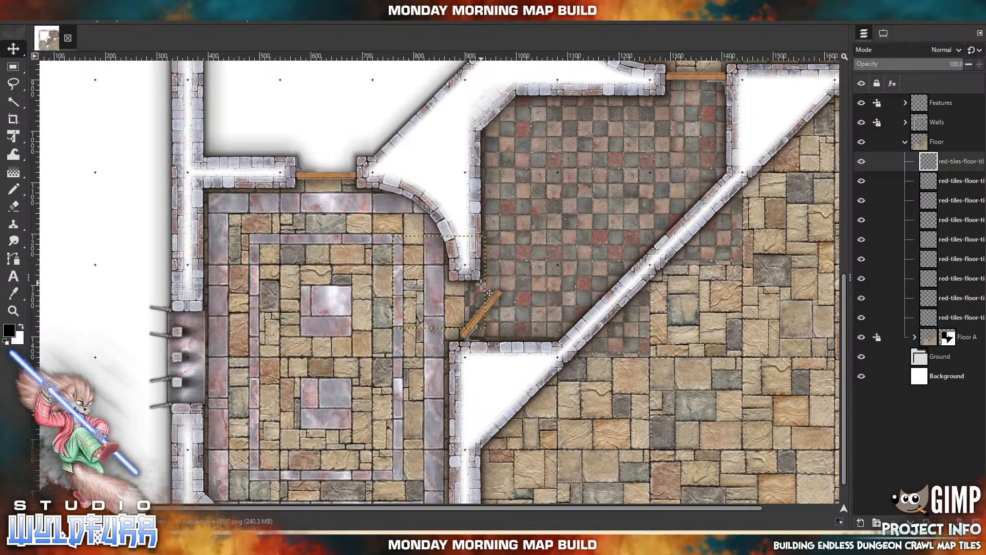
drag(481, 284, 463, 313)
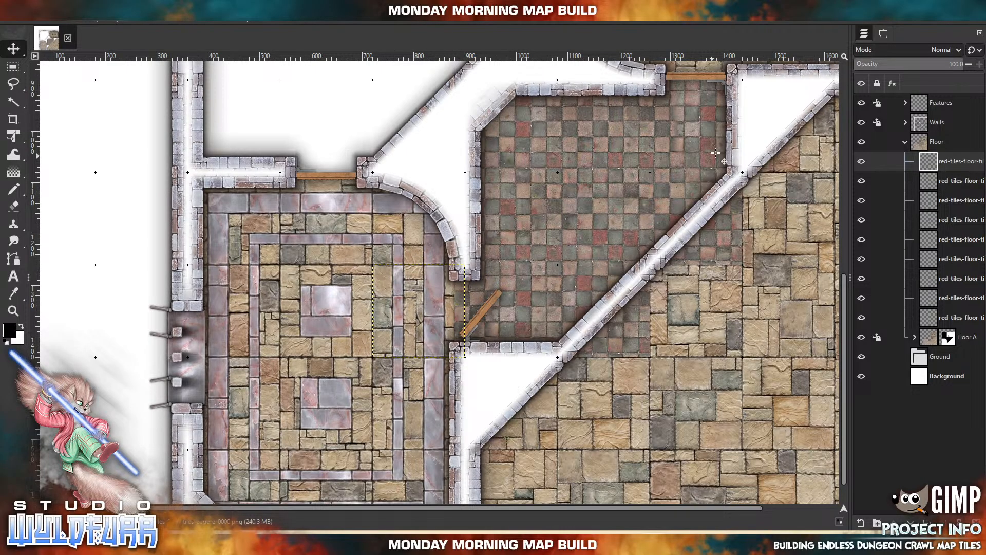
drag(715, 152, 630, 299)
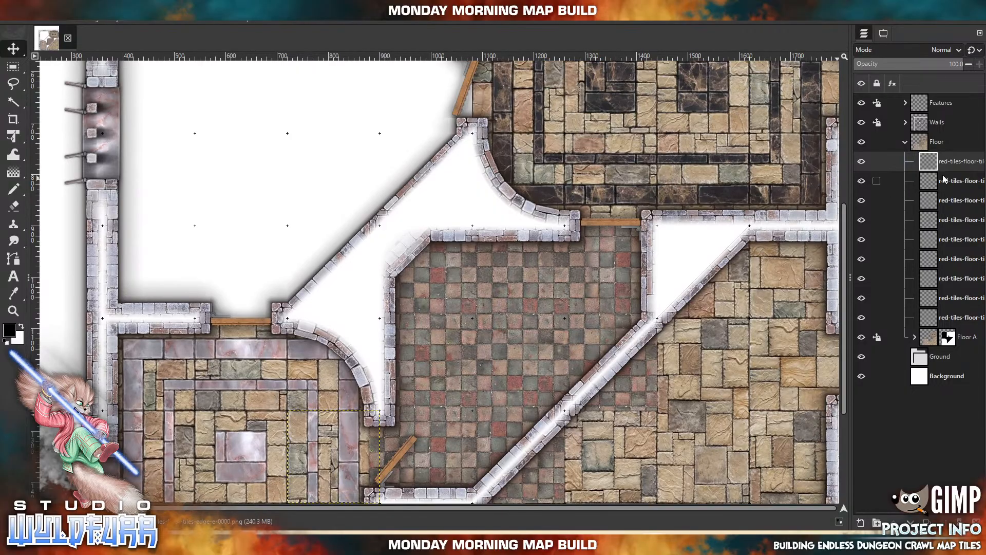
Add red-tiles-floor-tiles-edge-s-0000.png and snap it to the grid square directly above the room's closed upper door
click(579, 544)
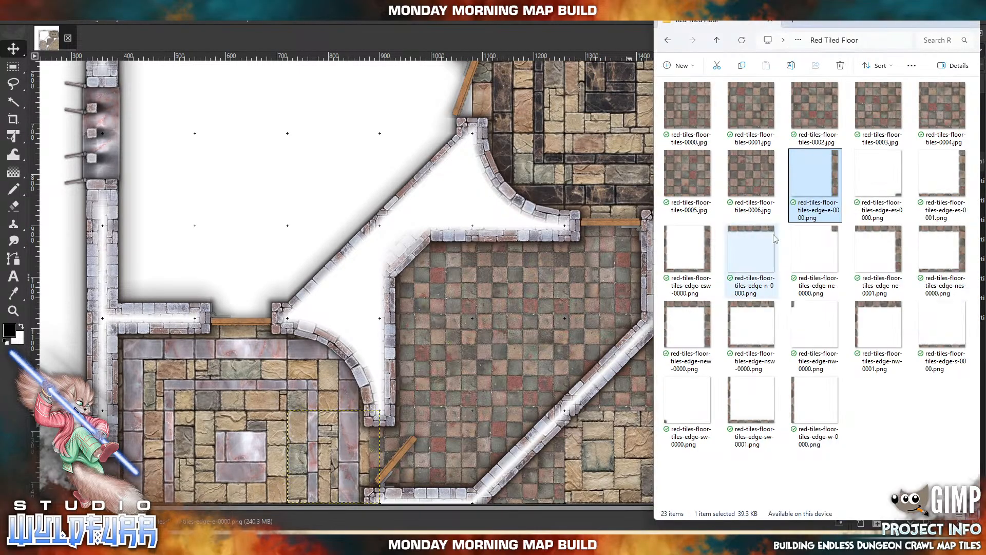
drag(923, 339, 543, 326)
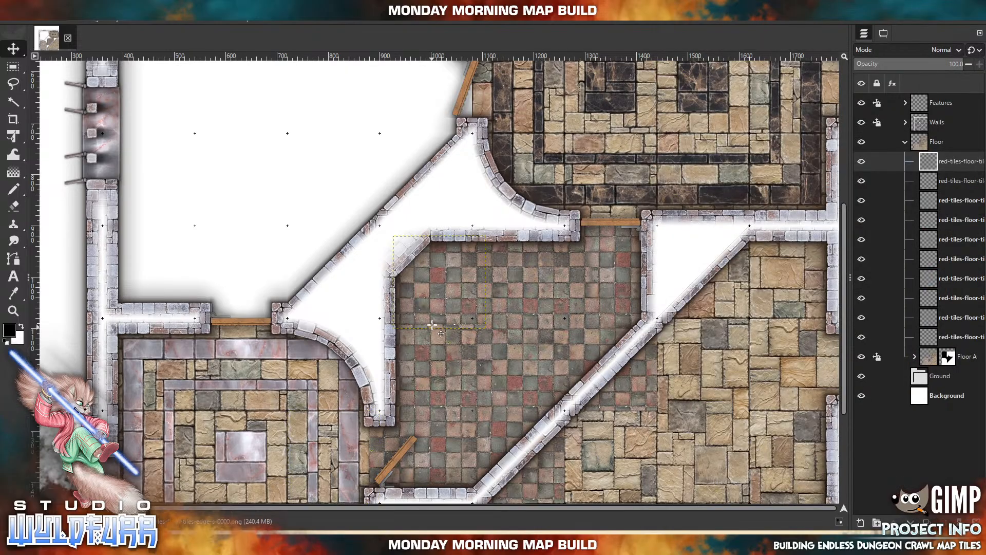
drag(432, 328, 601, 219)
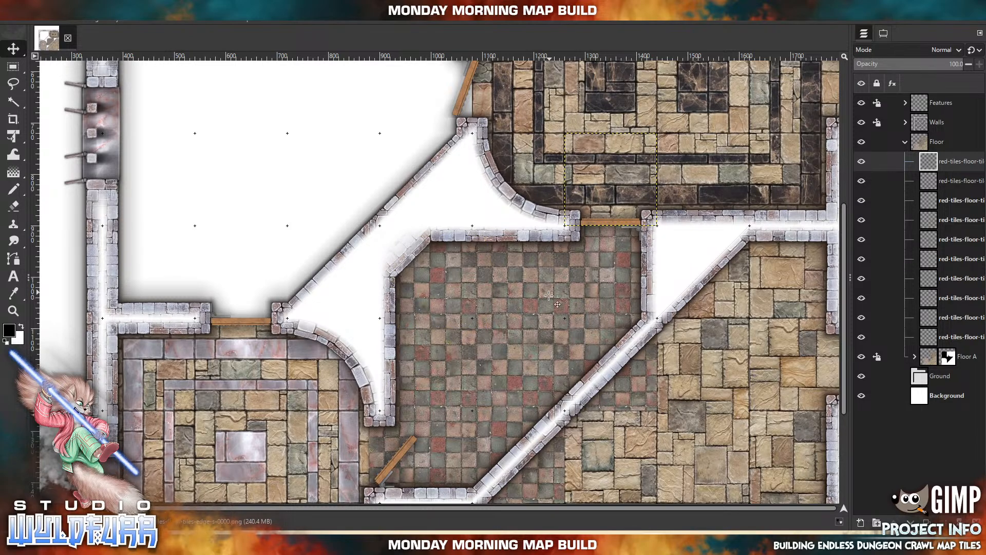
scroll(548, 295, down, 3)
scroll(549, 295, left, 3)
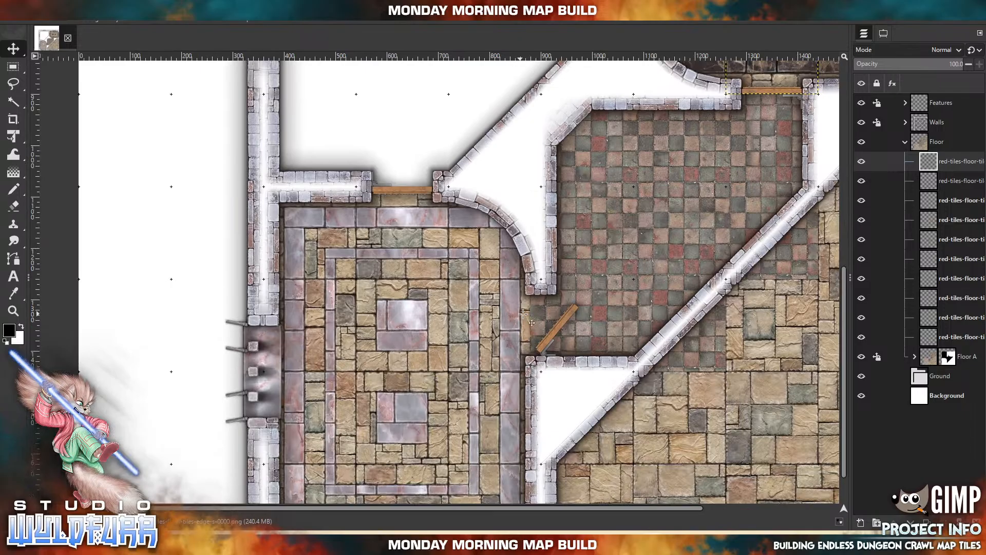
scroll(681, 252, up, 1)
scroll(648, 257, right, 1)
scroll(751, 297, right, 1)
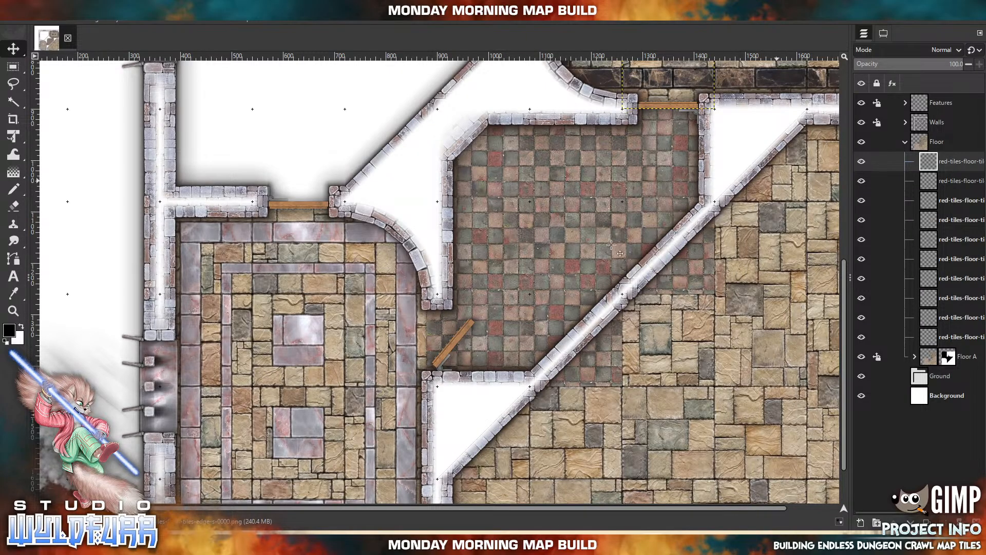
Create a new layer group inside Floor and move all the red-tile floor and edge layers into it
click(877, 523)
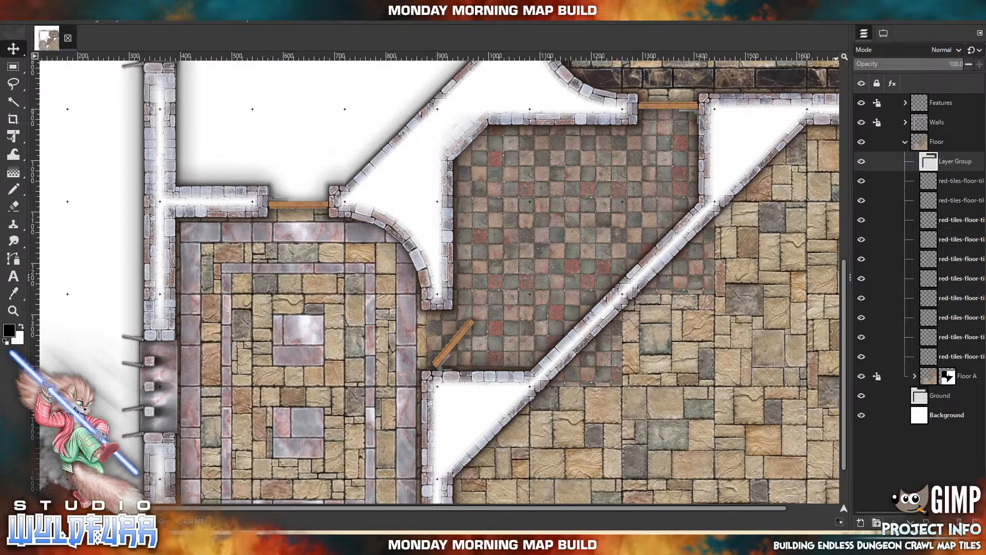
click(942, 180)
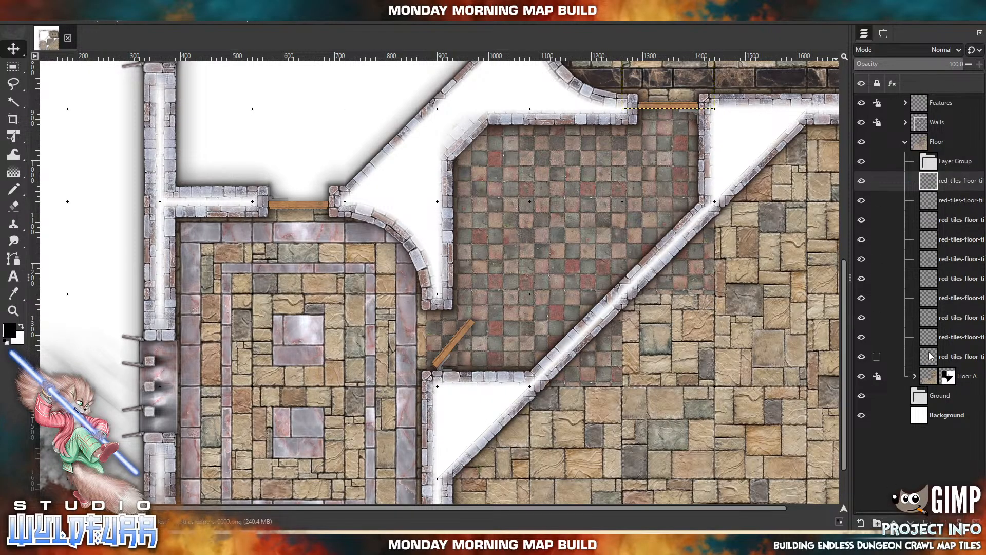
shift+click(930, 356)
drag(928, 181, 927, 167)
Add a White (full opacity) layer mask to the new red-tile layer group
right_click(927, 167)
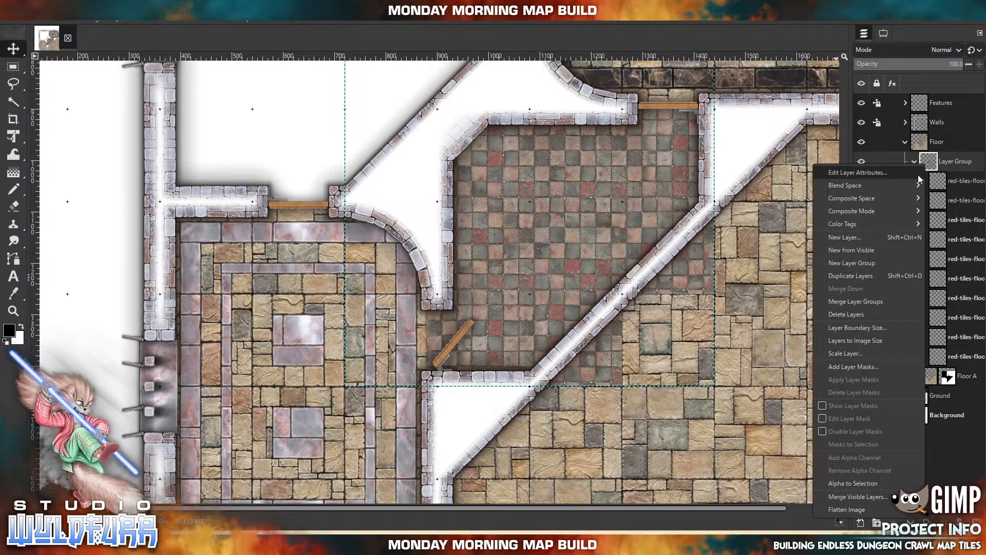
click(854, 370)
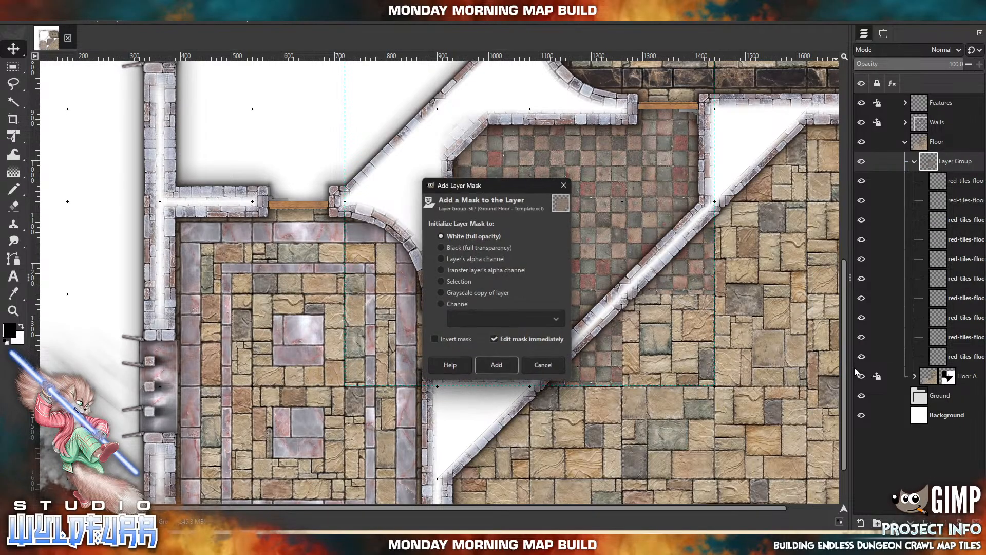
click(501, 364)
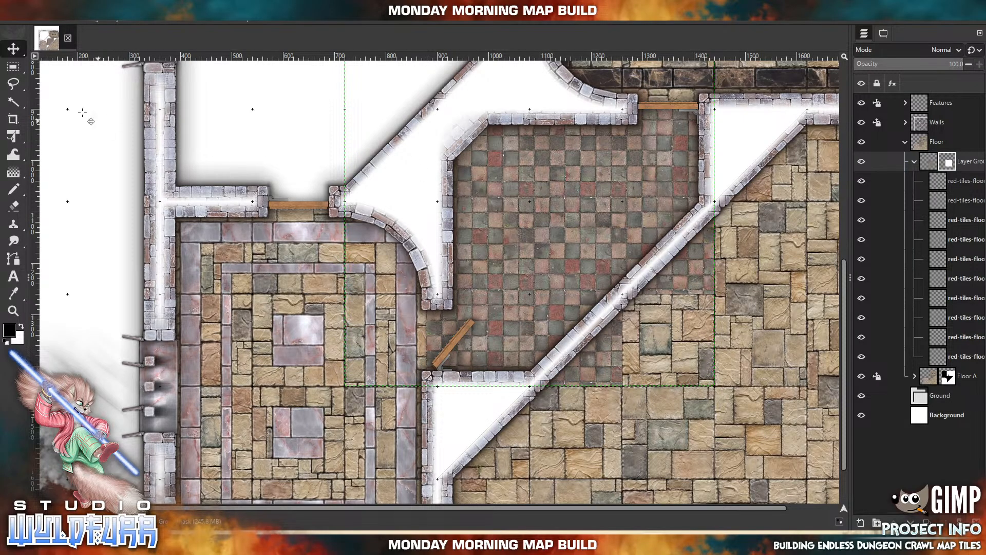
Outline the red-tiled room with a Free Select polygon along its diagonal, upper and left walls, including both doorway edge tiles
click(22, 86)
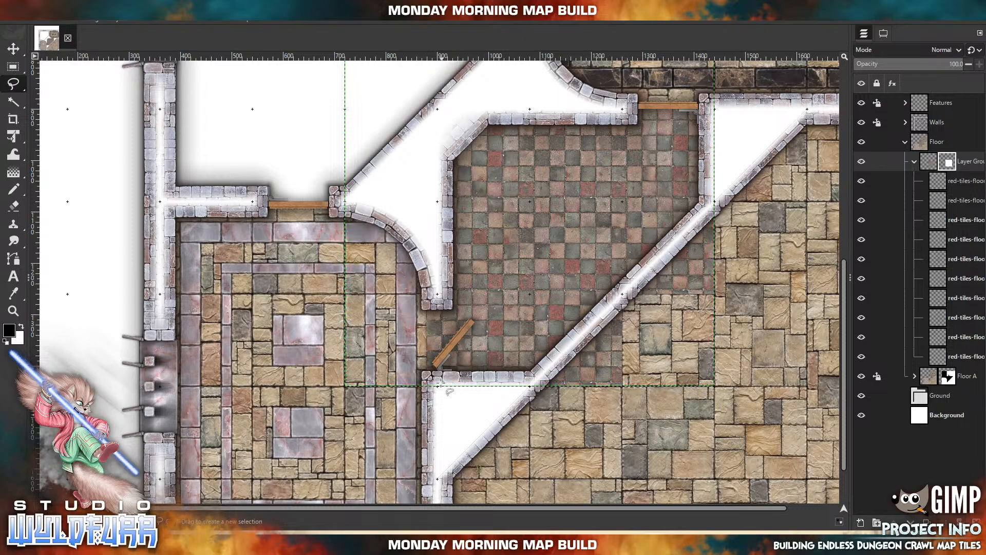
click(344, 387)
click(531, 386)
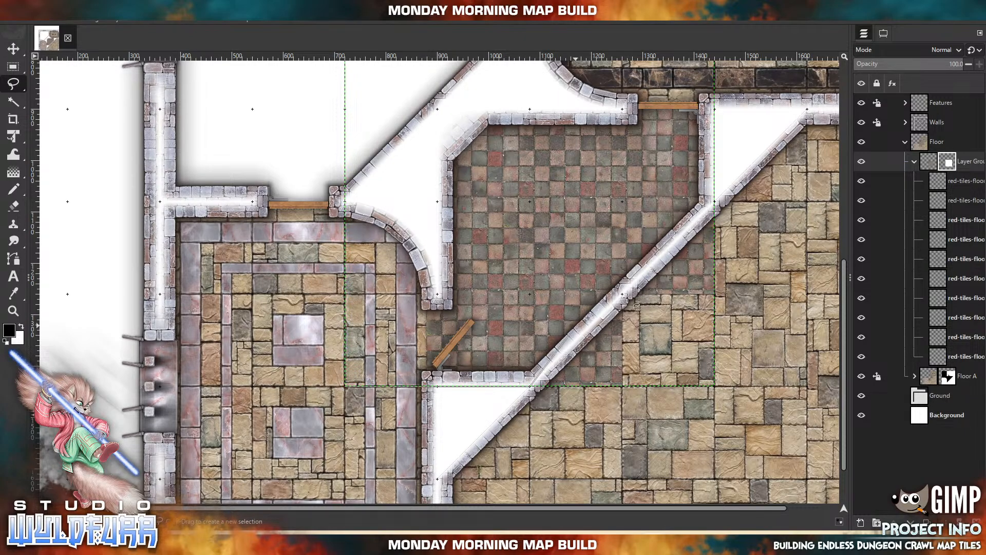
click(715, 201)
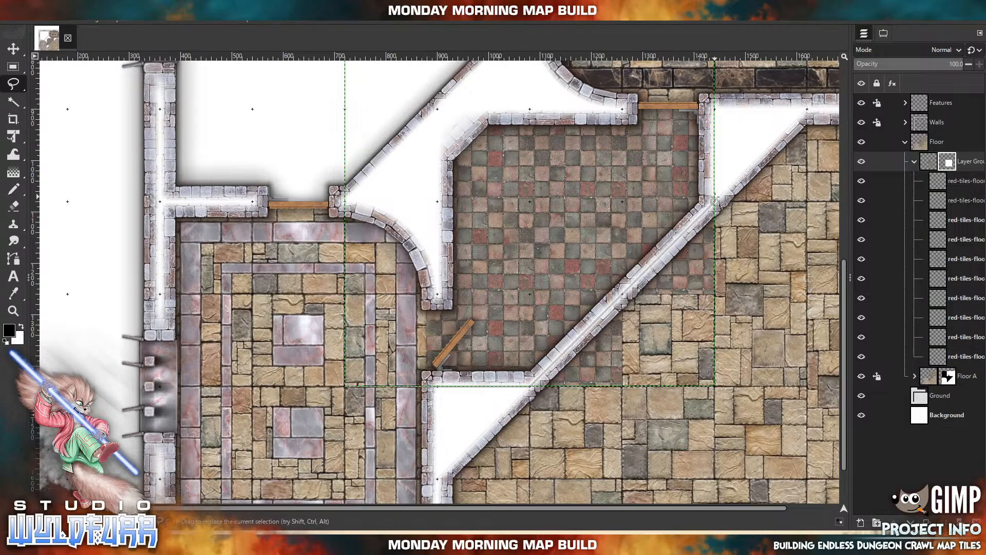
scroll(716, 202, up, 4)
scroll(716, 202, right, 2)
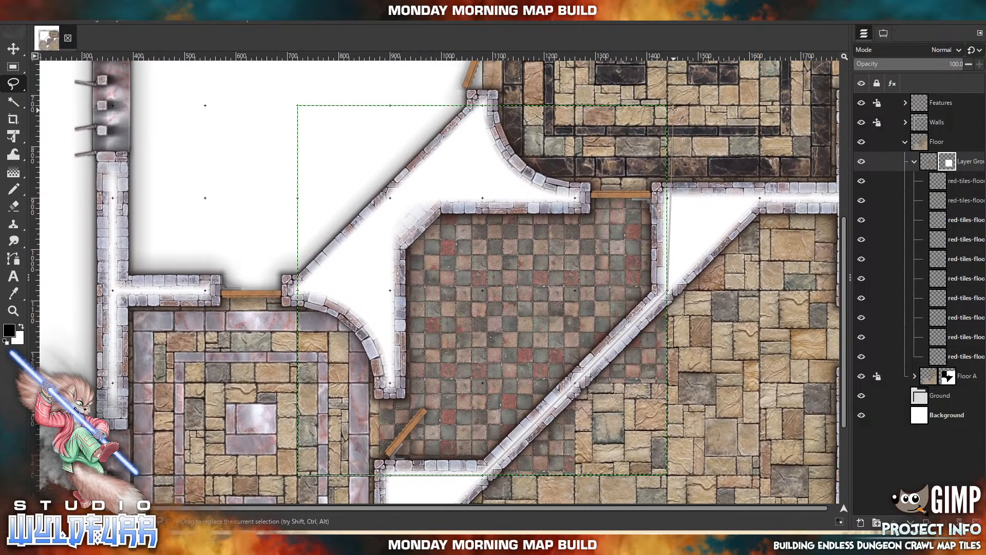
click(575, 105)
click(575, 198)
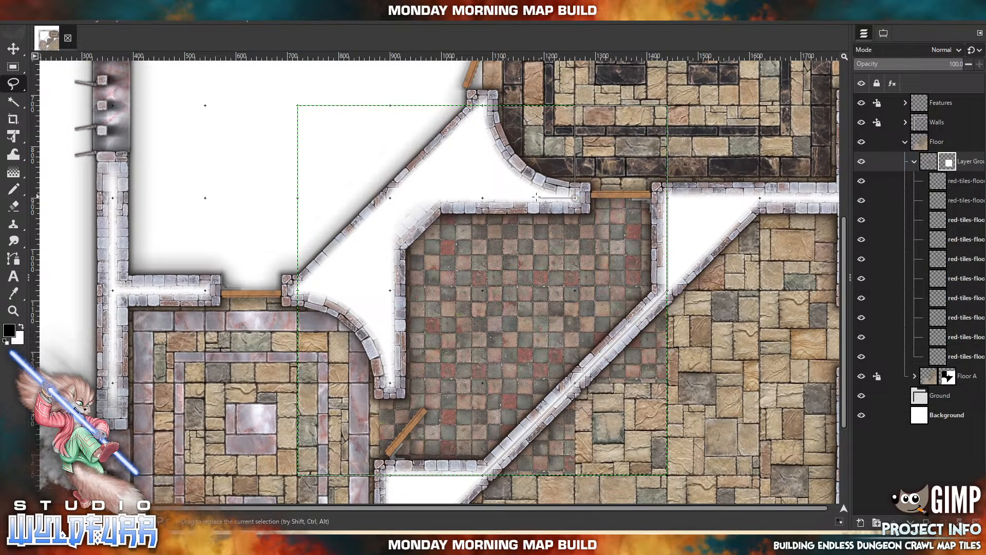
click(390, 198)
click(390, 382)
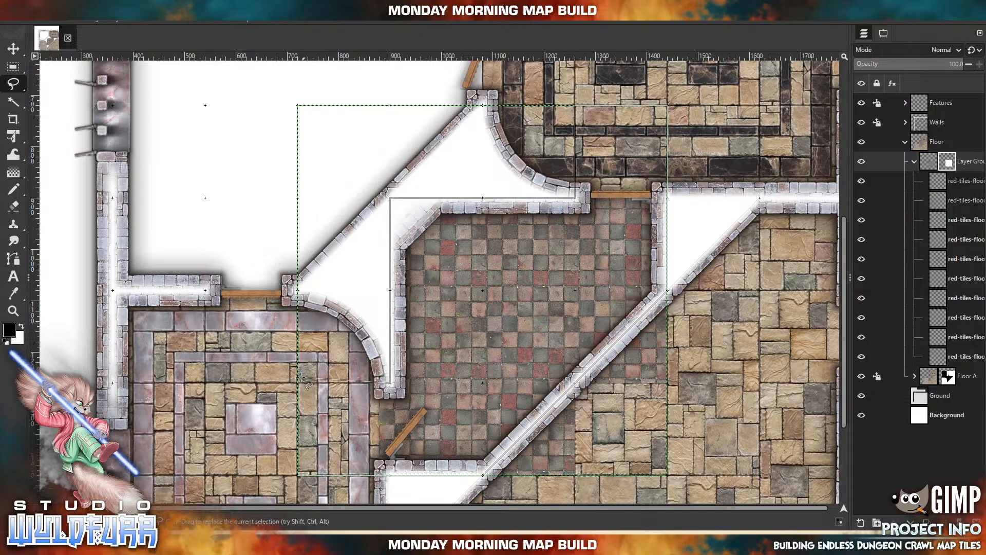
click(298, 383)
scroll(303, 405, down, 2)
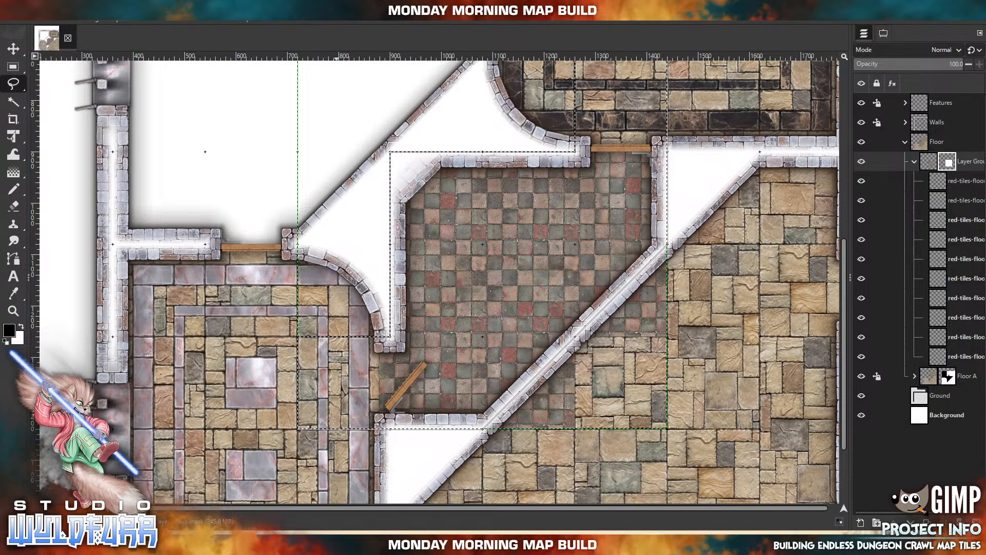
Invert the selection and fill it with the black foreground color on the red-tile group's mask
click(52, 21)
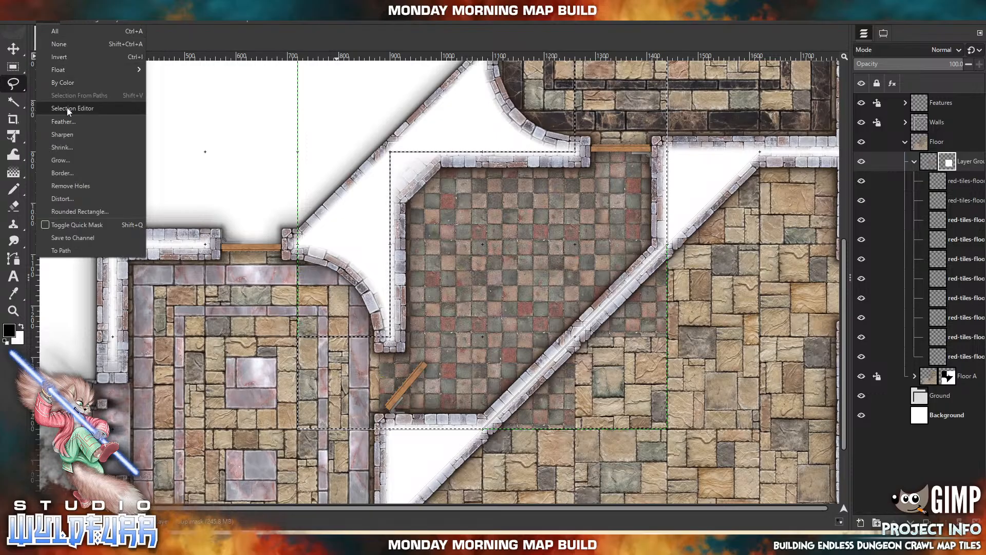
click(63, 56)
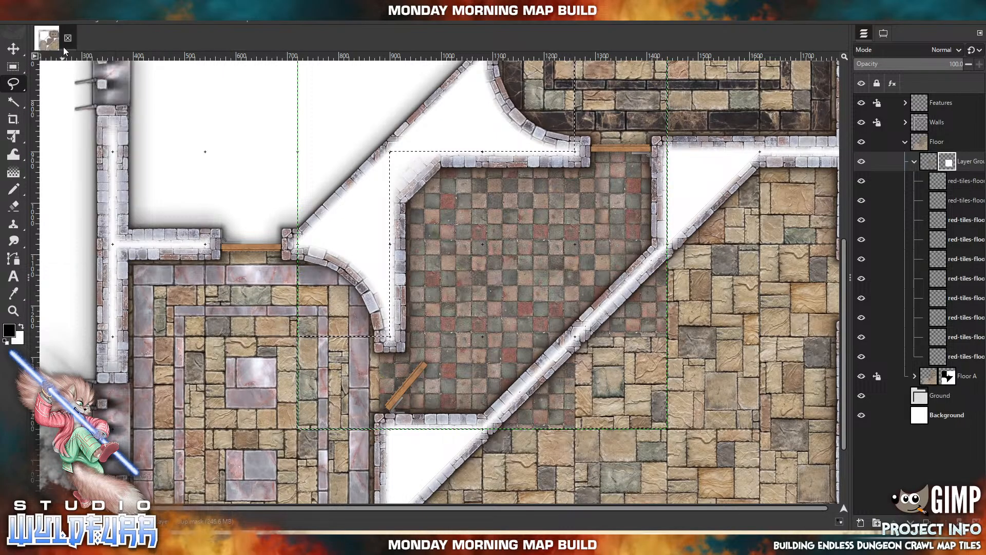
click(31, 23)
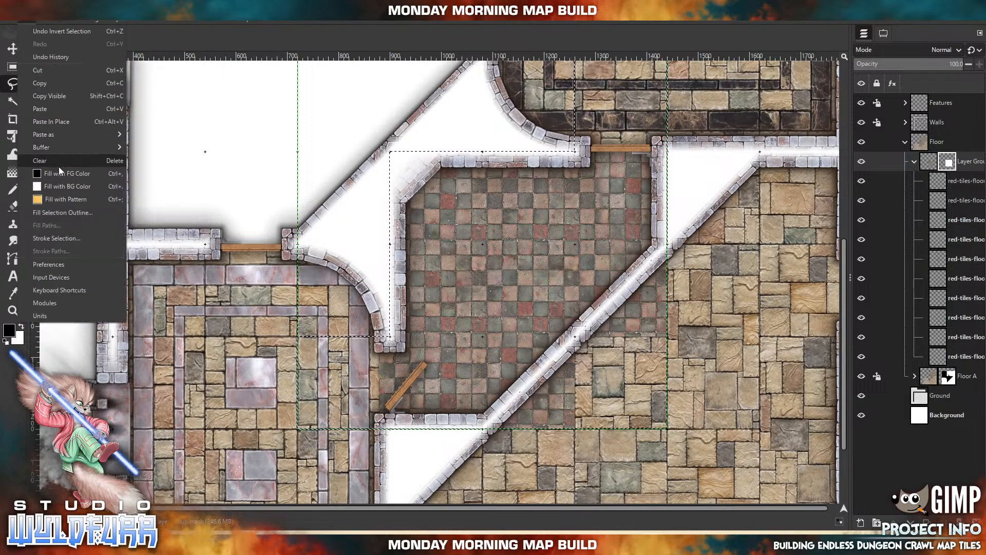
click(60, 175)
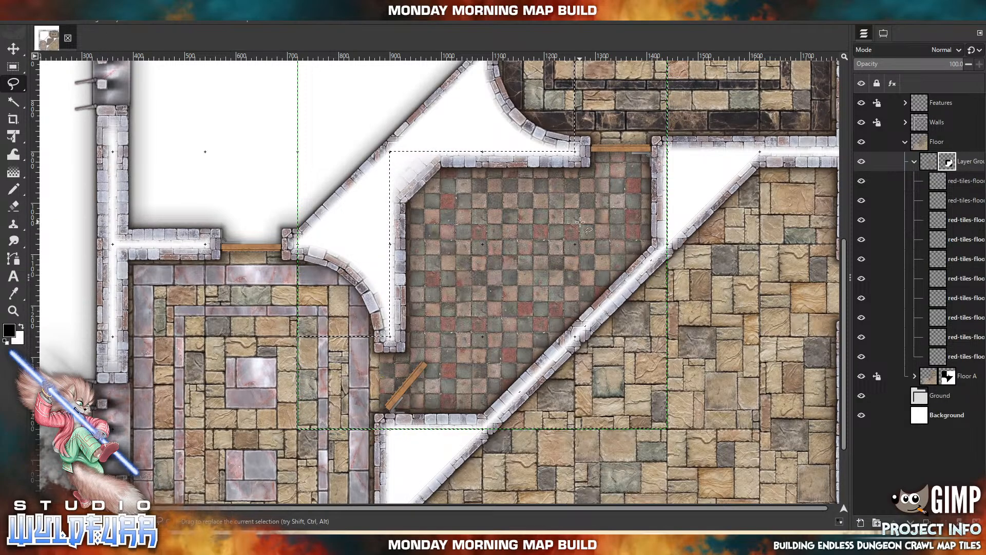
Add another new layer group in Floor, place it above the red-tile group, and collapse the red-tile group
drag(484, 283, 554, 308)
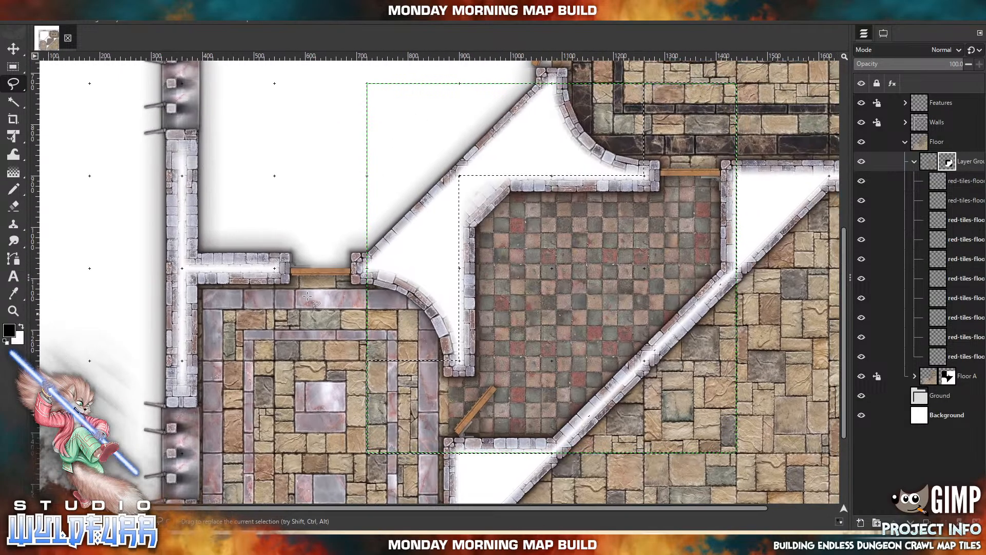
drag(335, 200, 400, 390)
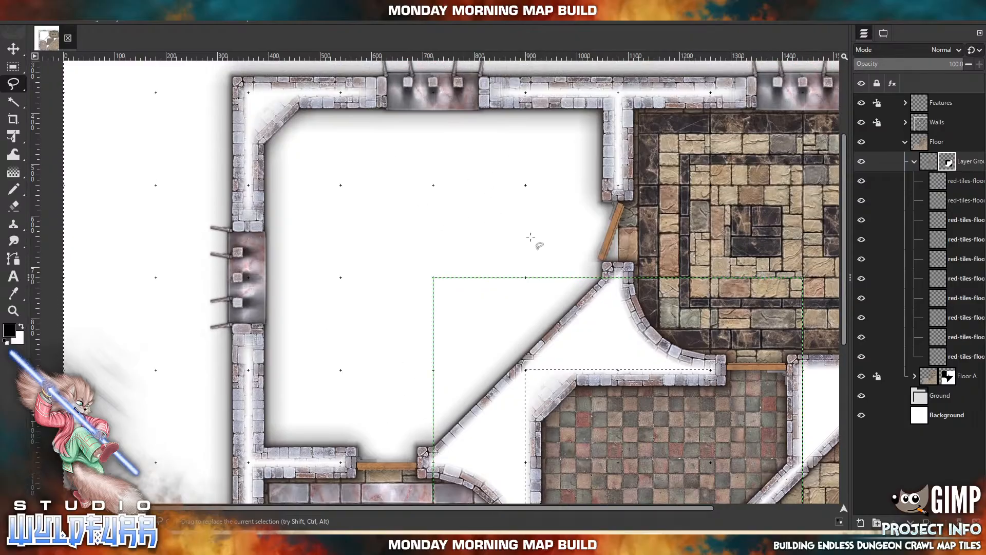
click(915, 163)
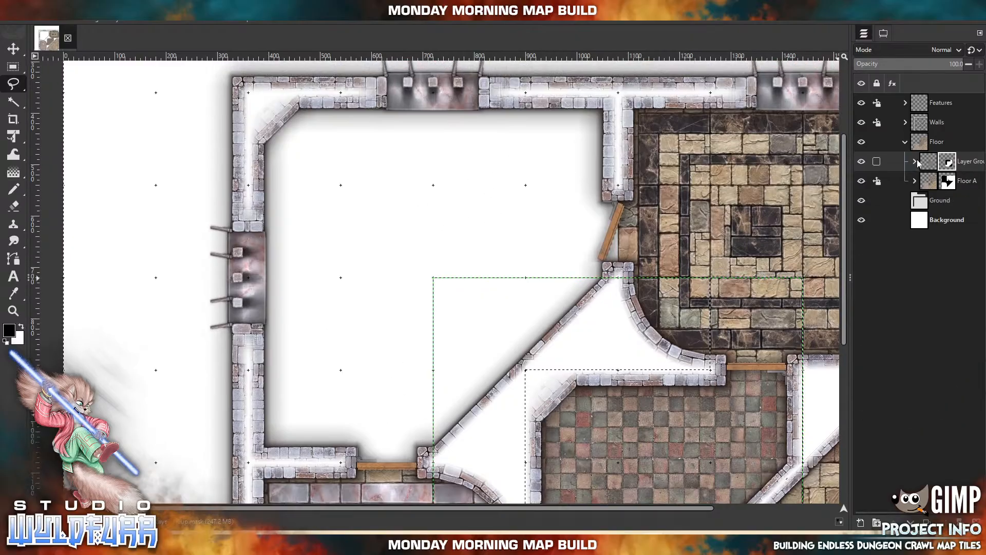
click(877, 524)
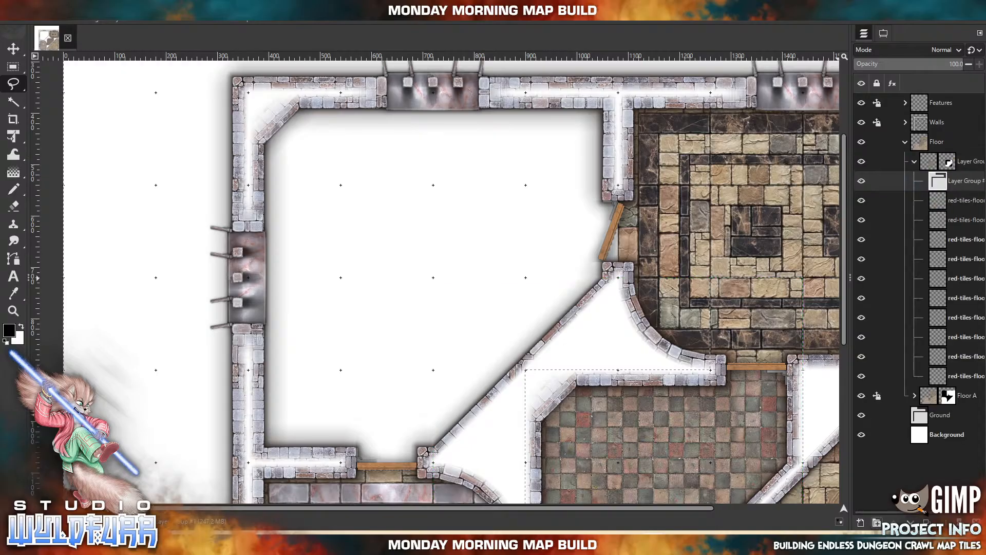
drag(945, 182, 949, 161)
click(915, 181)
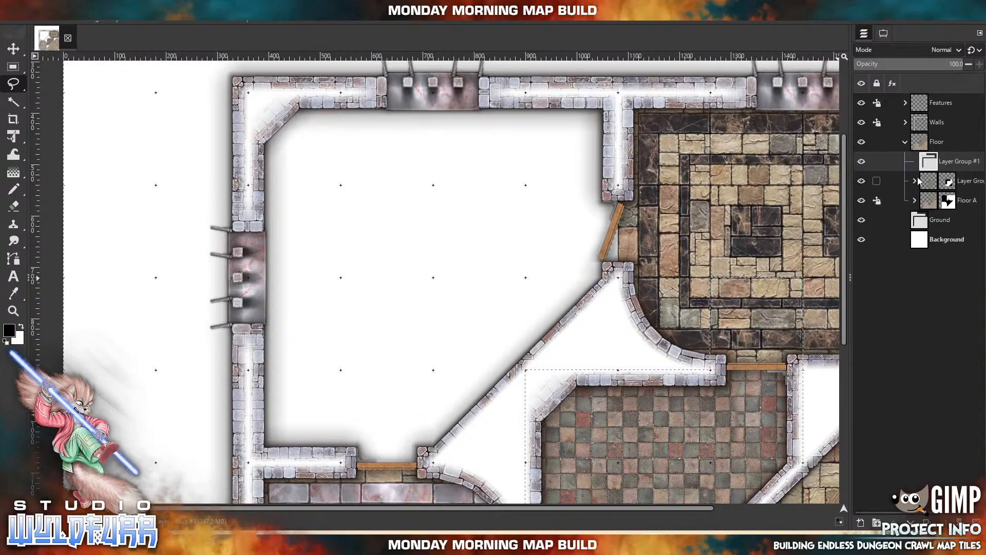
Rename the red-tile layer group as Red Floor and the empty group above it as Pink Floor
double_click(967, 181)
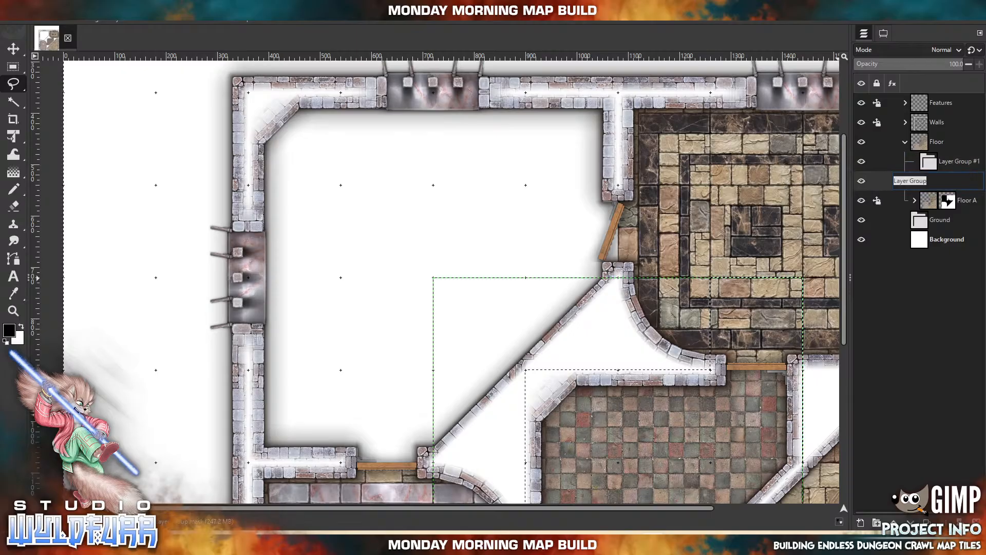
text(Red Floor)
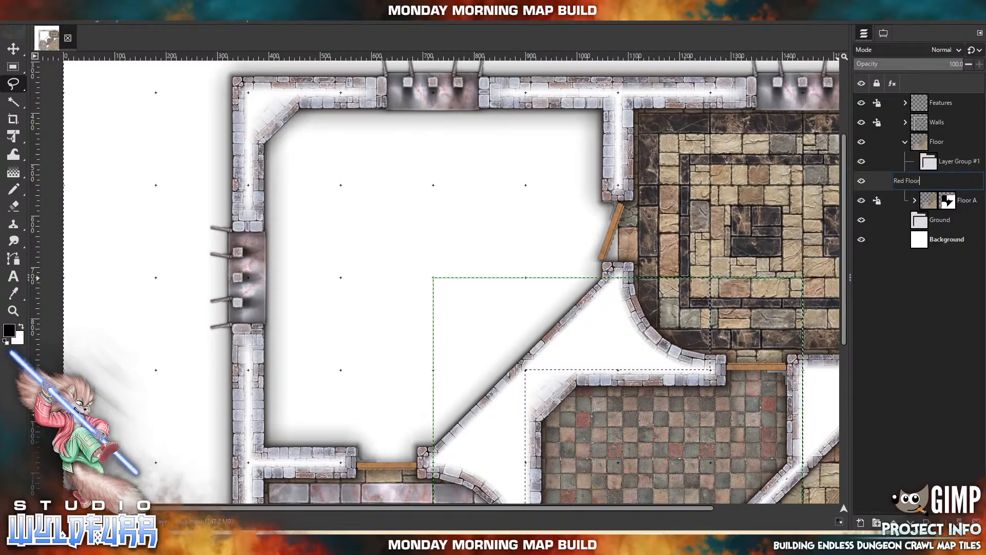
key(Return)
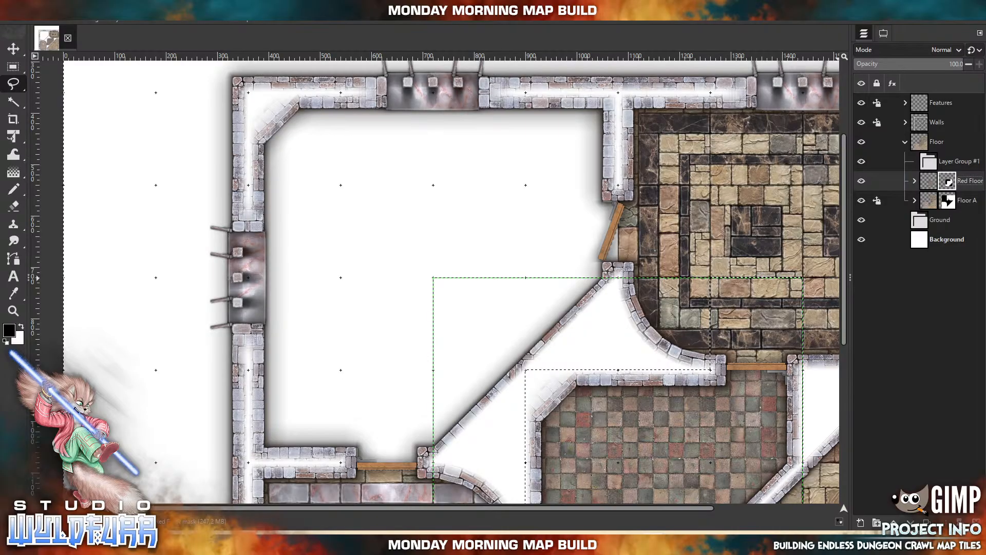
double_click(952, 162)
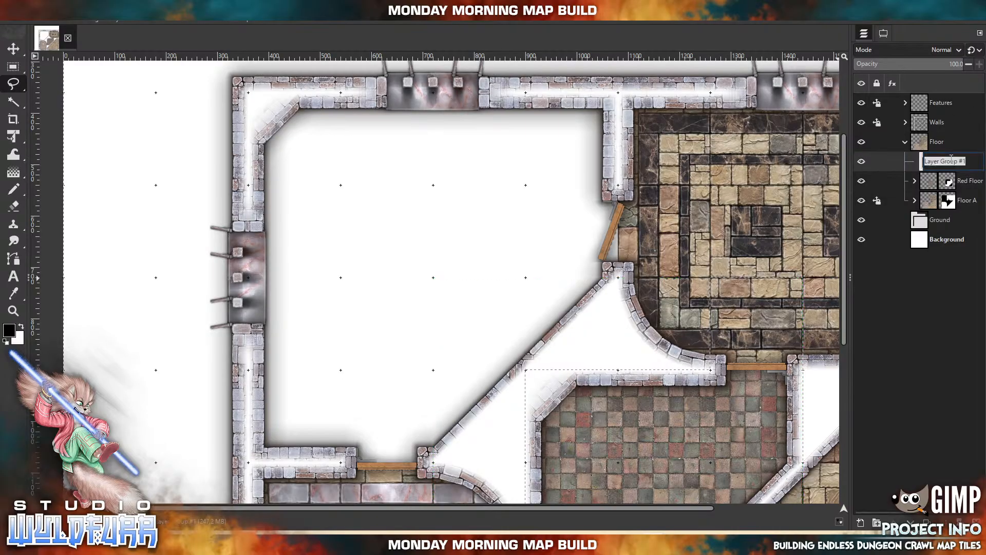
text(Pink Floor)
key(Return)
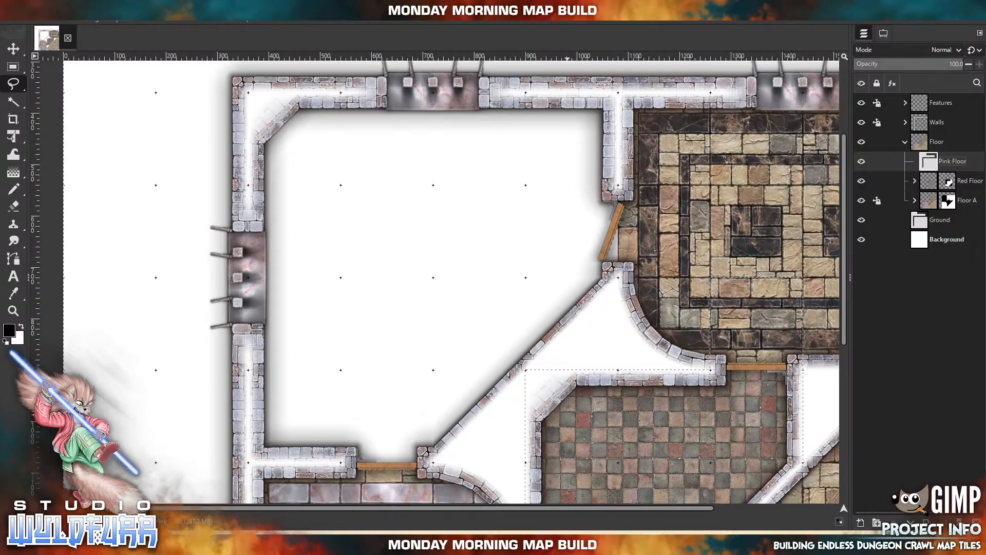
Switch to the file browser, open the Pink Tiled Floor folder and add pink-tiles-0000.jpg to the Pink Floor group
click(553, 542)
click(715, 42)
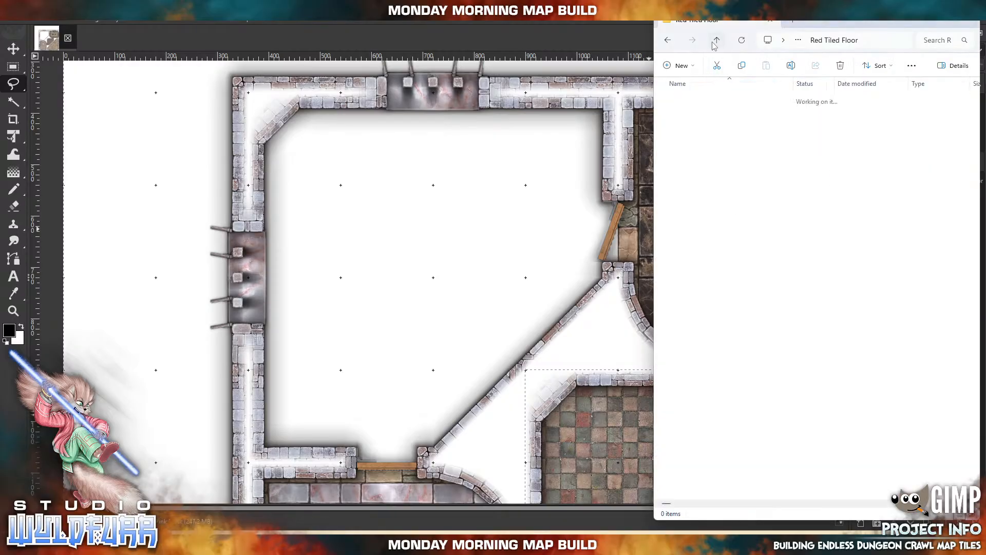
double_click(700, 100)
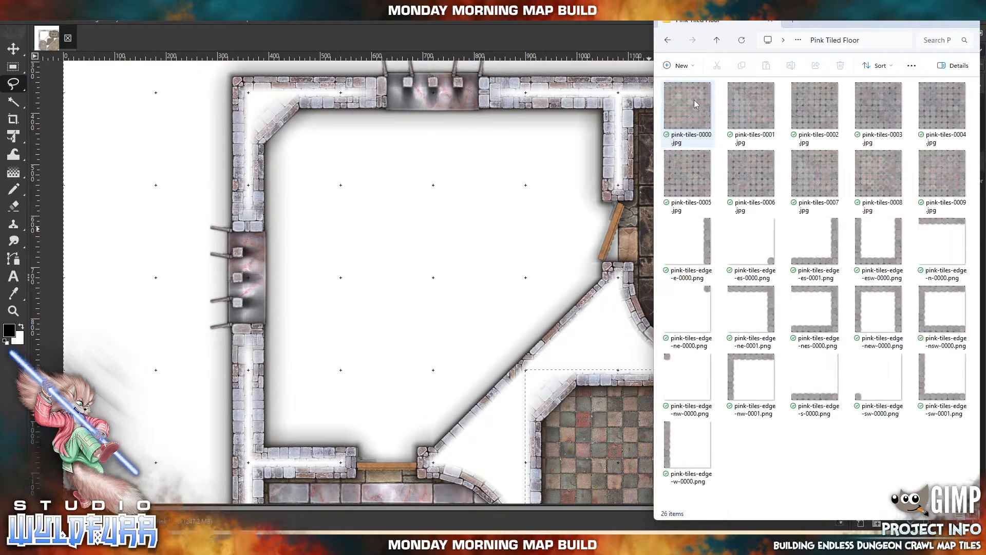
mouse_move(695, 99)
mouse_down()
mouse_move(654, 97)
mouse_move(504, 196)
mouse_up()
drag(465, 278, 324, 144)
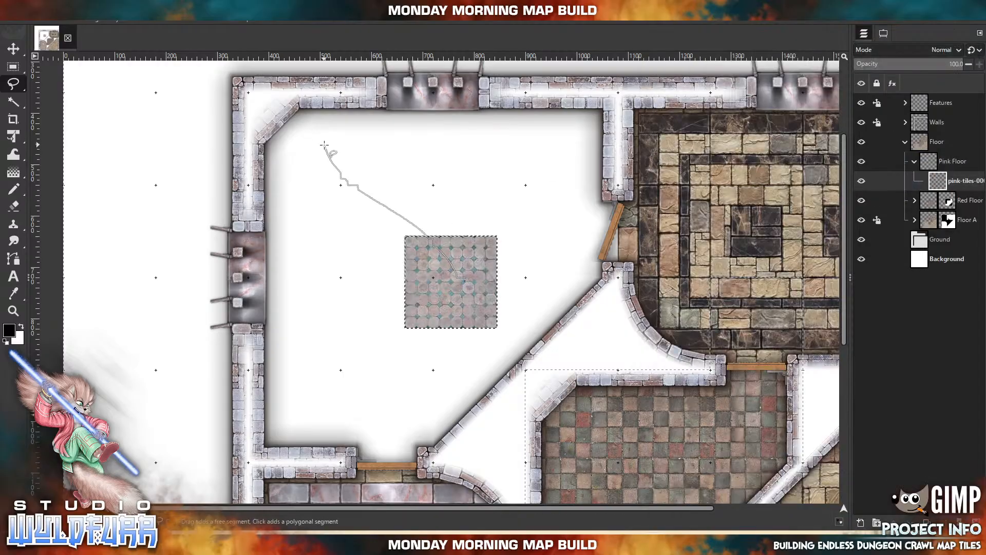
click(474, 257)
click(464, 280)
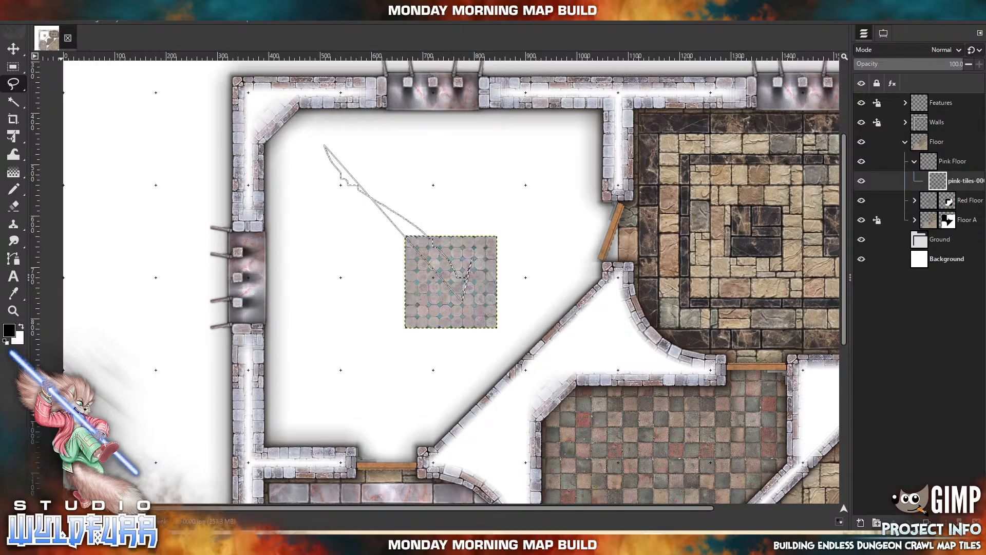
click(71, 23)
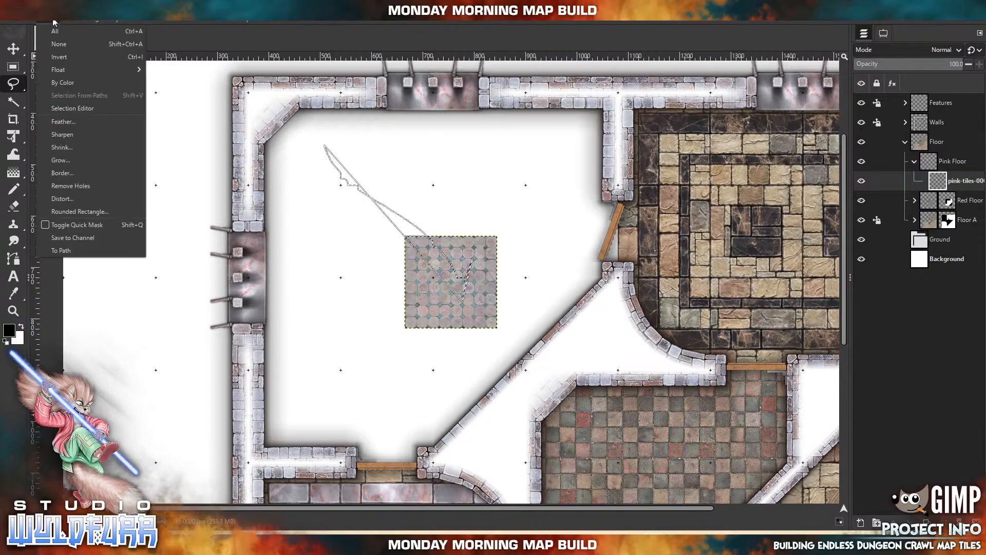
click(57, 48)
Move tile 0000 to the room's upper-left corner, then place pink-tiles-0001.jpg and 0002 on the next squares diagonally down to the right
click(15, 48)
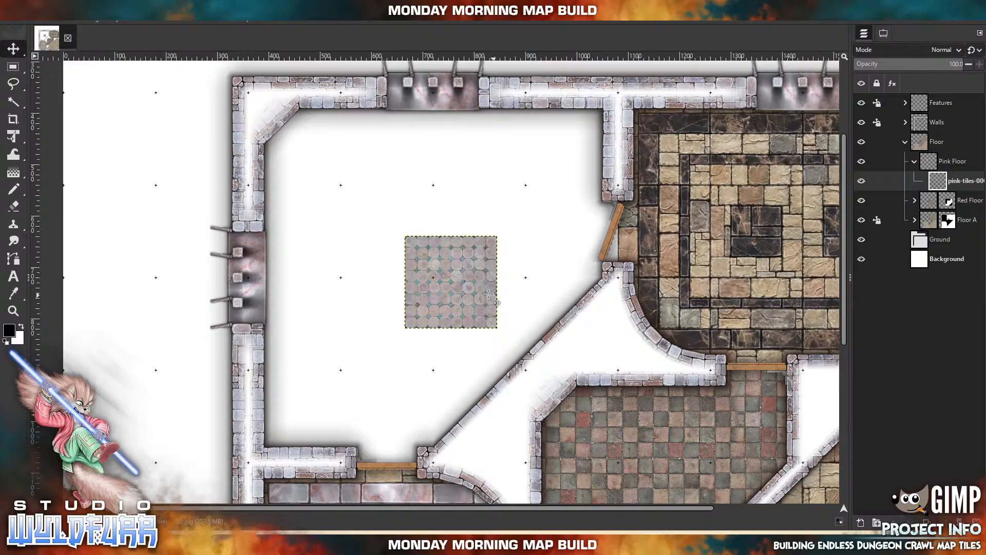
drag(488, 294, 303, 149)
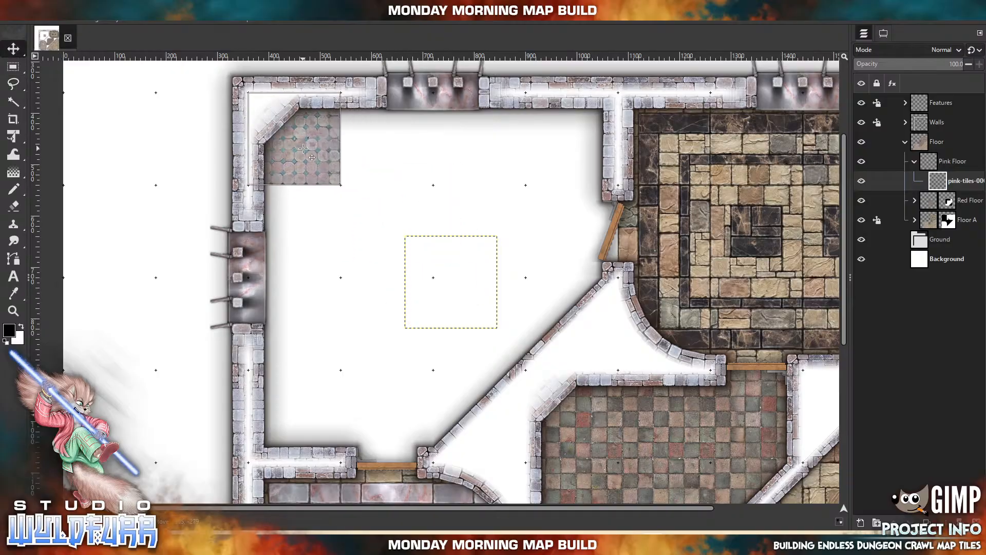
key(alt+Tab)
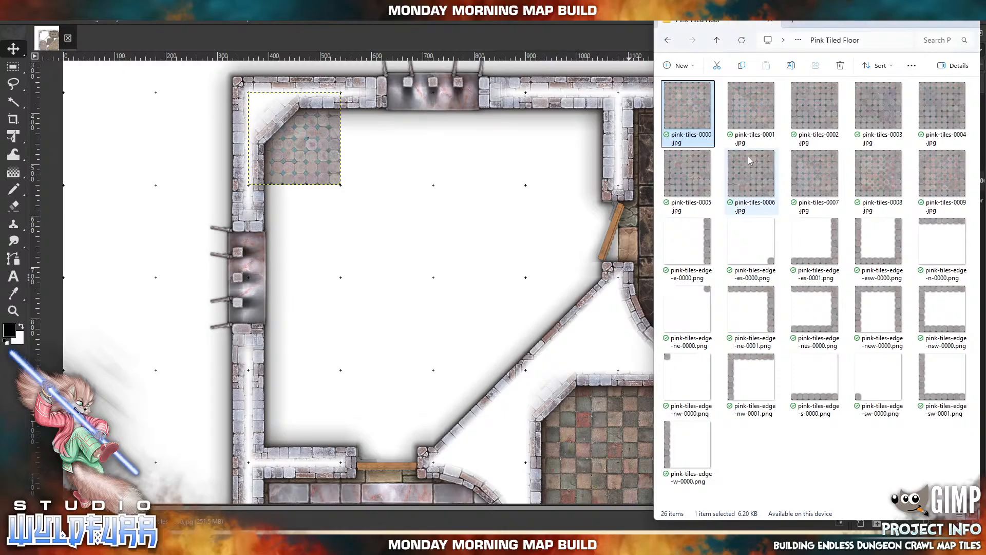
drag(746, 98, 385, 211)
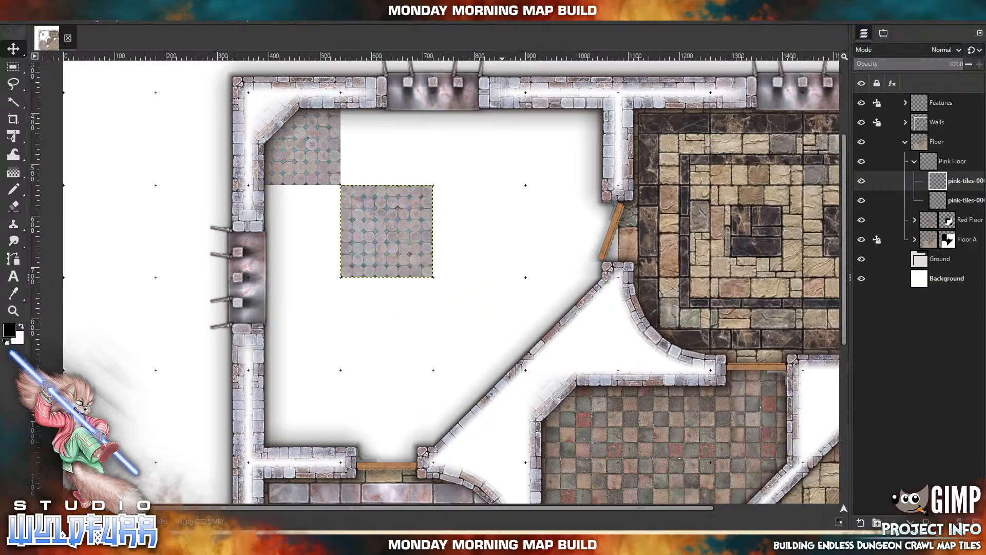
key(alt+Tab)
drag(815, 114, 359, 313)
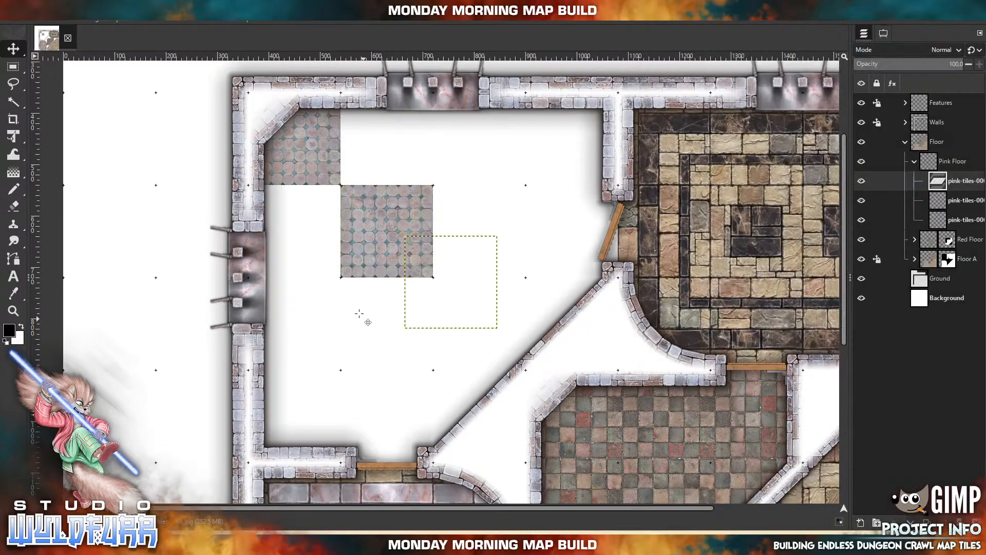
drag(421, 248, 450, 289)
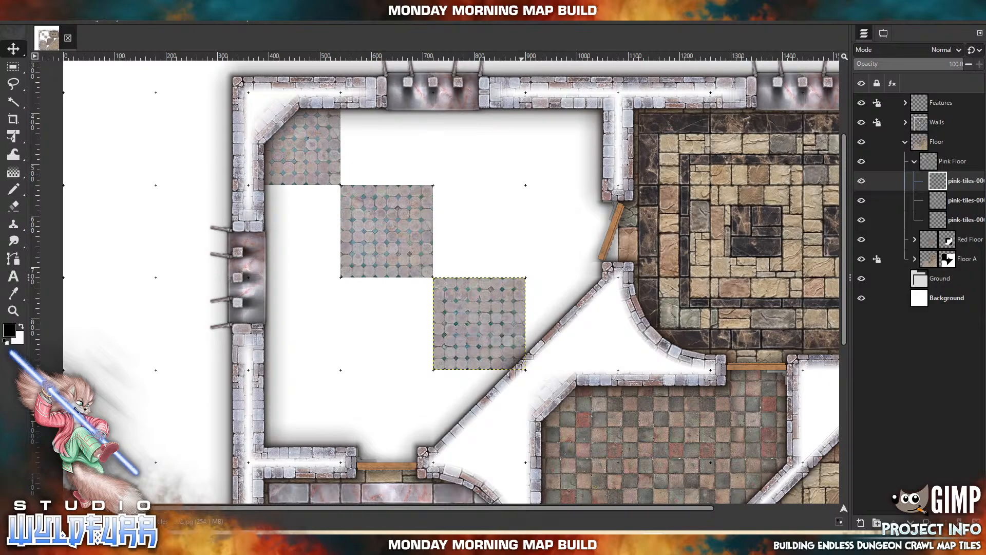
Add pink-tiles-0003.jpg on the square right of tile 0002 and pink-tiles-0004.jpg on the square below tile 0002
key(alt+Tab)
drag(878, 109, 490, 218)
drag(430, 256, 550, 298)
key(alt+Tab)
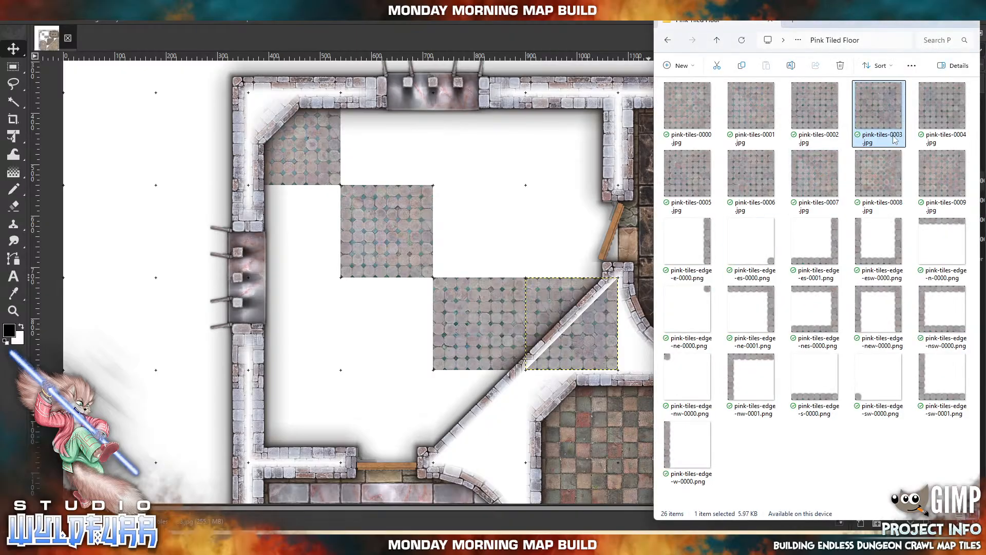
click(935, 117)
drag(352, 275, 352, 275)
drag(428, 249, 457, 384)
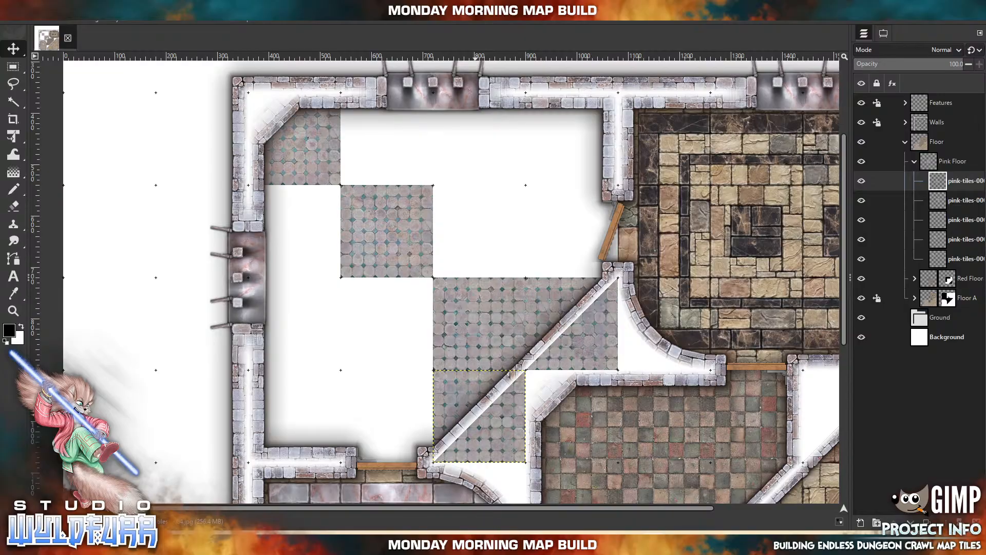
Extend the second row from tile 0001 to the right-hand doorway with pink-tiles-0005.jpg and pink-tiles-0006.jpg
key(alt+Tab)
drag(687, 177, 483, 185)
key(alt+Tab)
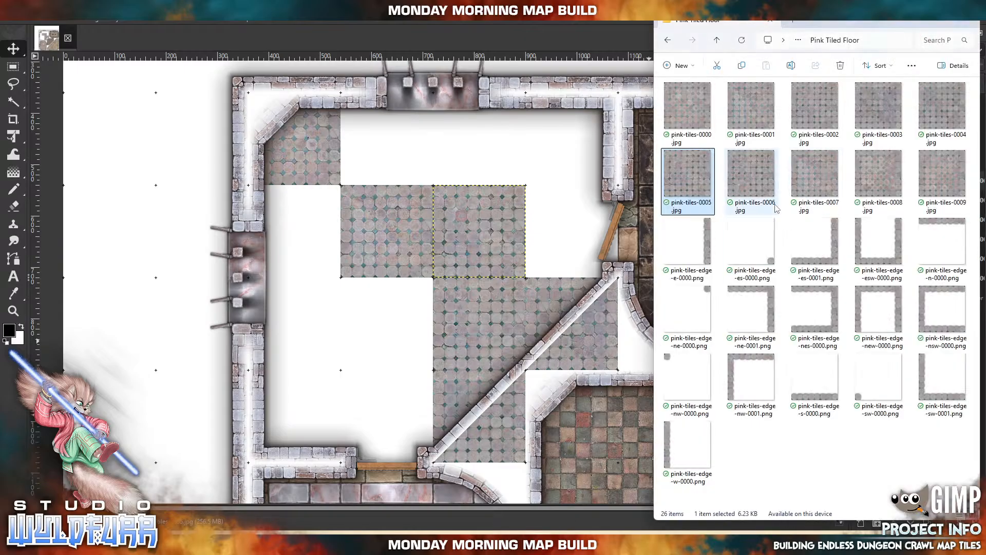
drag(752, 181, 572, 241)
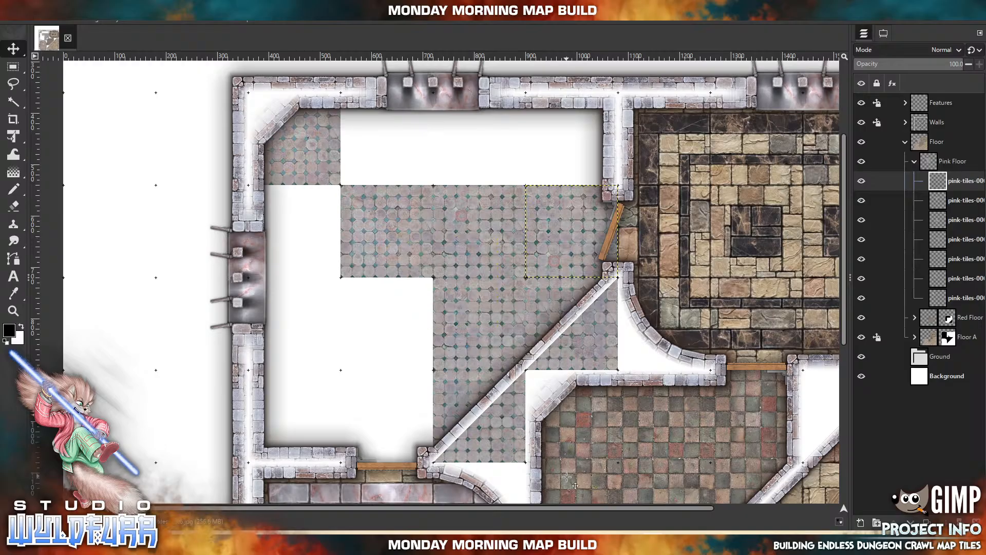
Complete the row along the upper wall with pink-tiles-0007.jpg, 0008 and 0009, from left to right
key(alt+Tab)
drag(816, 182, 395, 222)
drag(453, 292, 388, 149)
key(alt+Tab)
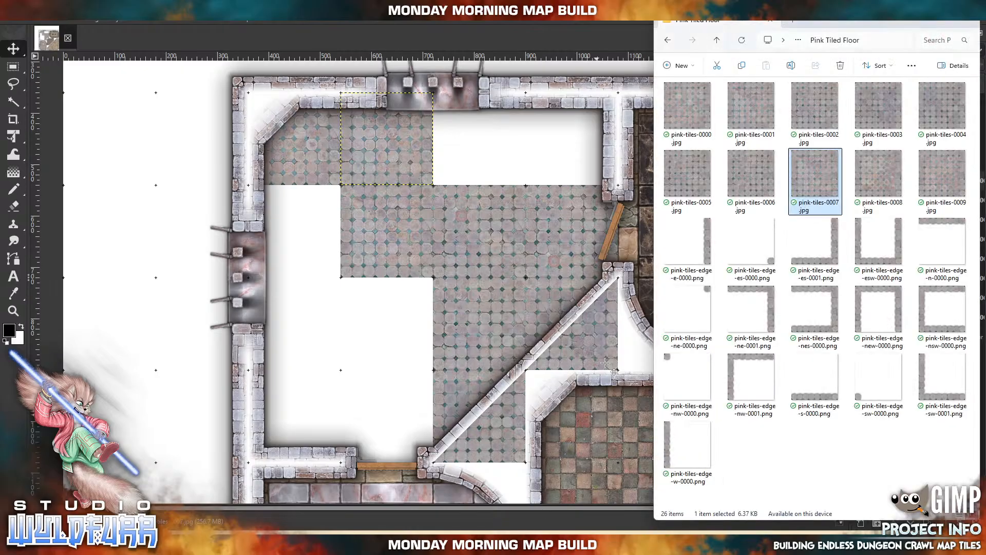
click(871, 172)
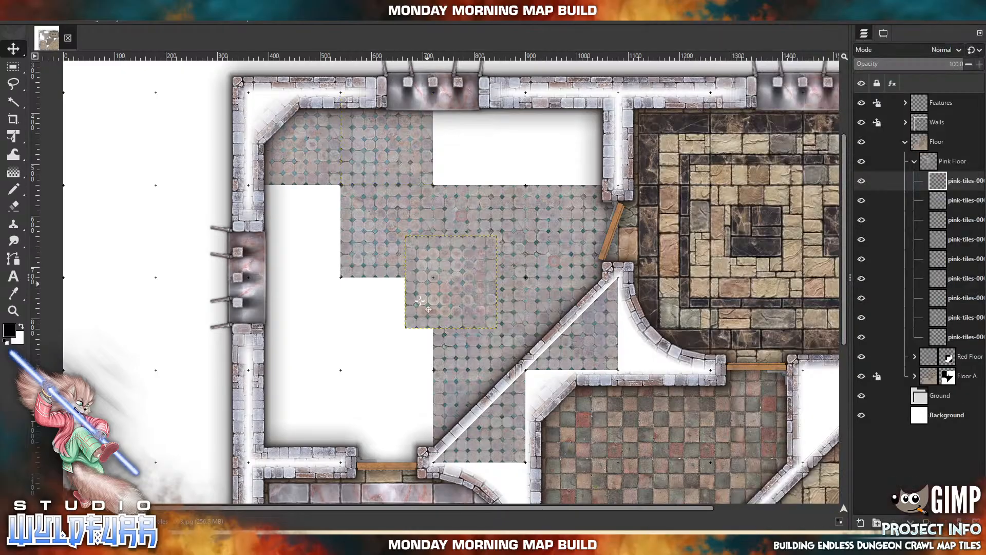
drag(425, 300, 453, 156)
key(alt+Tab)
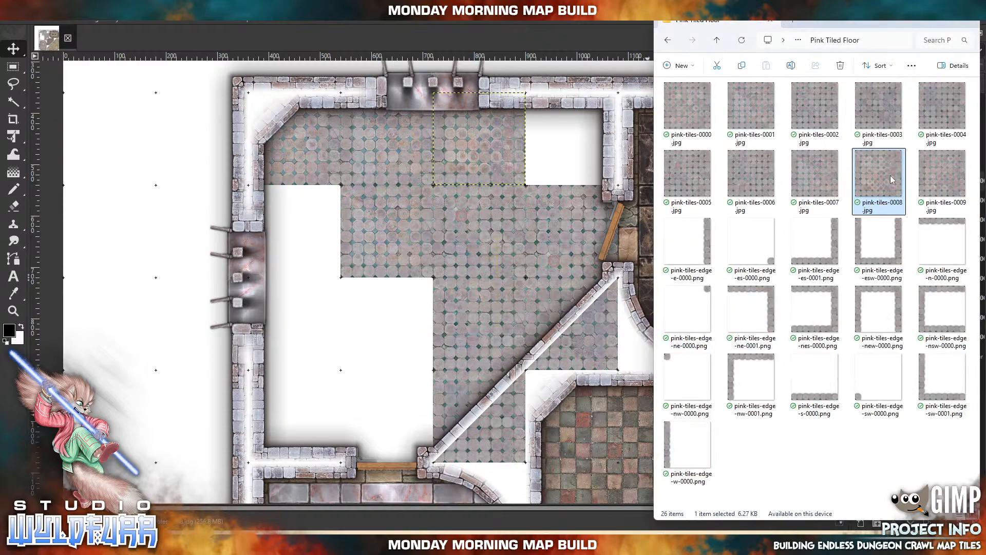
click(943, 176)
drag(943, 176, 557, 152)
Place another pink-tiles-0000.jpg on the square above the lower doorway and pink-tiles-0001.jpg on the square directly above it
key(alt+Tab)
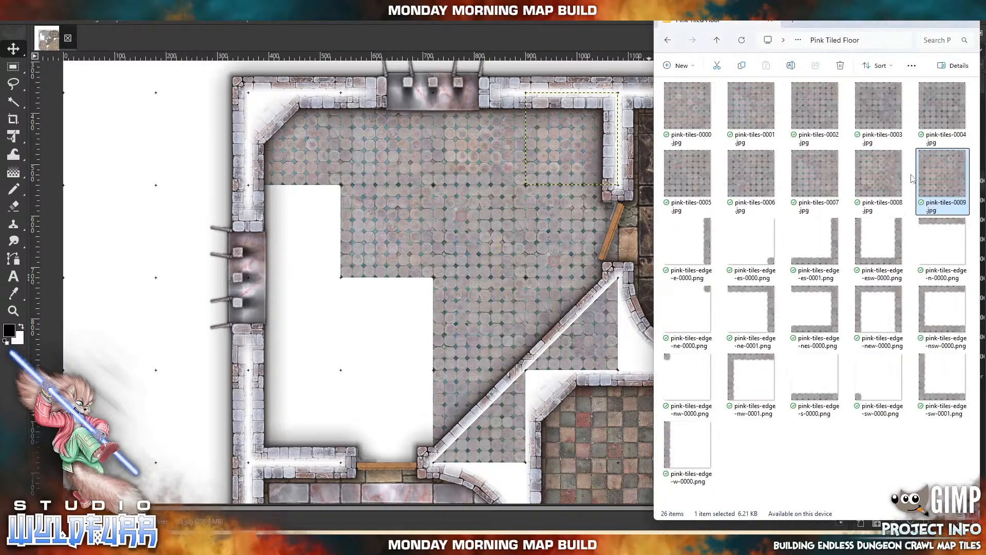
drag(694, 110, 333, 255)
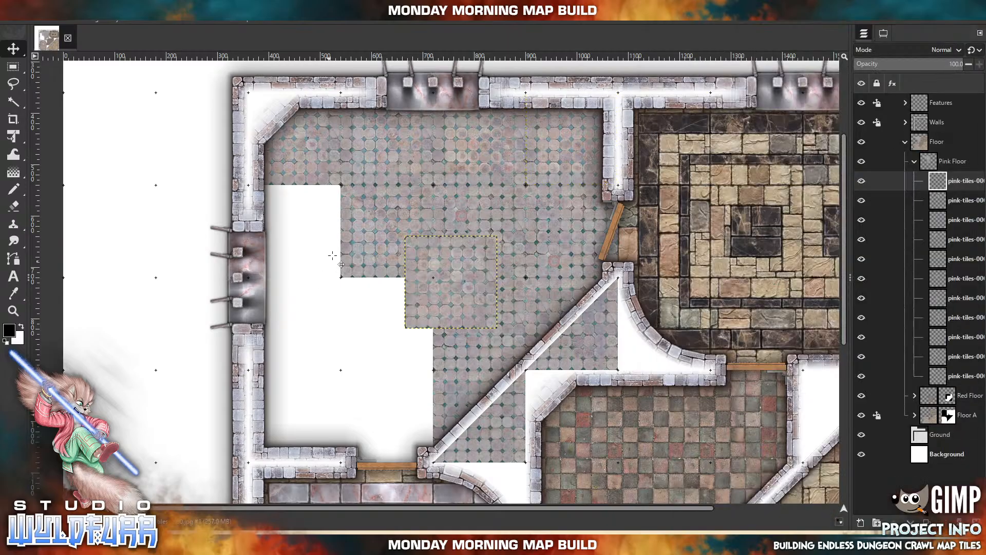
drag(443, 248, 371, 381)
click(538, 542)
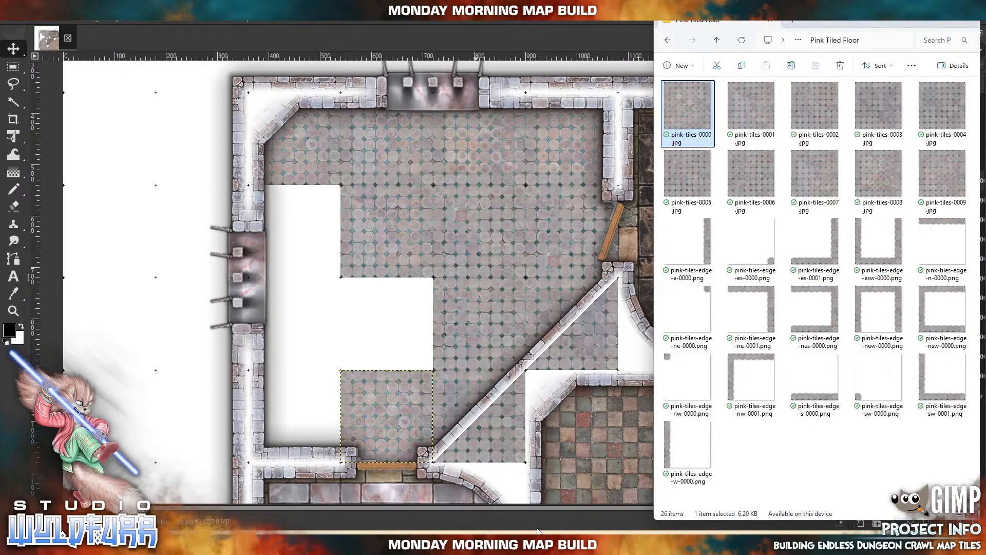
drag(772, 108, 365, 261)
drag(447, 243, 385, 285)
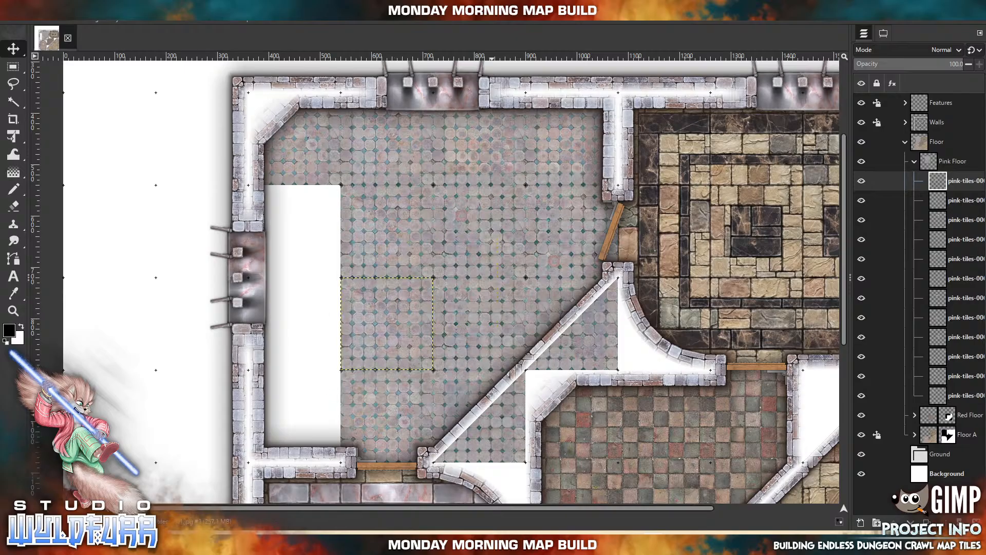
Fill the gap along the left wall from bottom to top with pink-tiles-0002.jpg, 0003 and 0004
click(538, 542)
drag(816, 106, 321, 382)
click(538, 541)
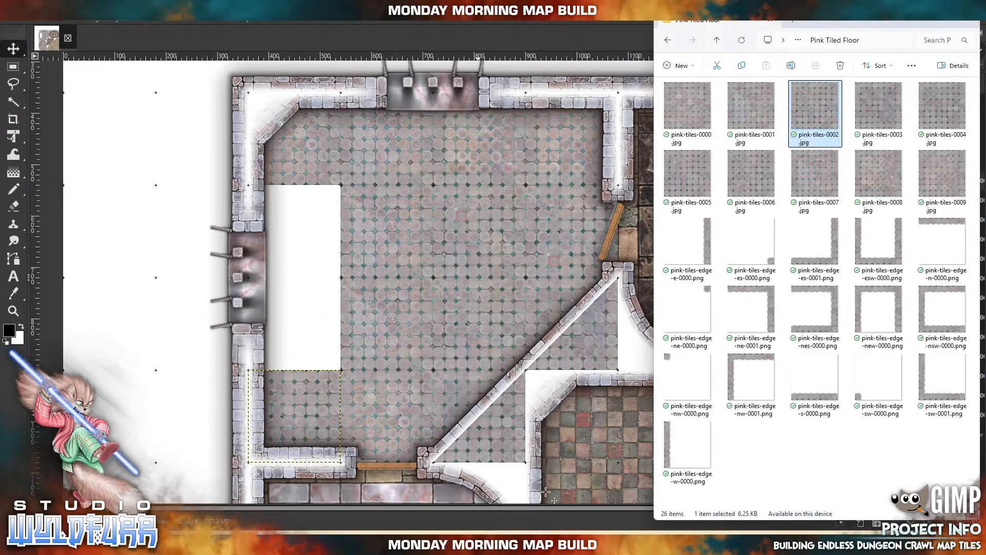
drag(869, 109, 323, 315)
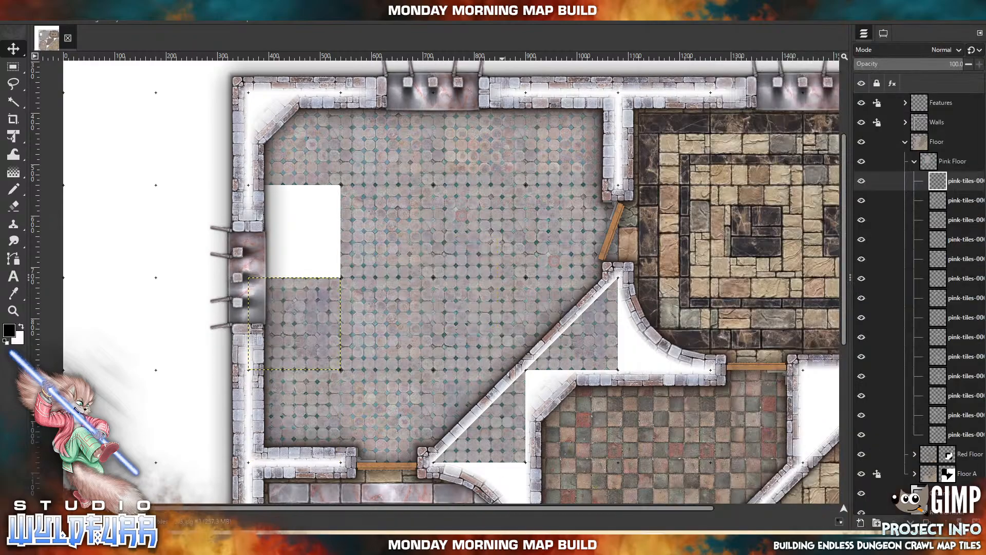
key(alt+Tab)
drag(924, 105, 318, 206)
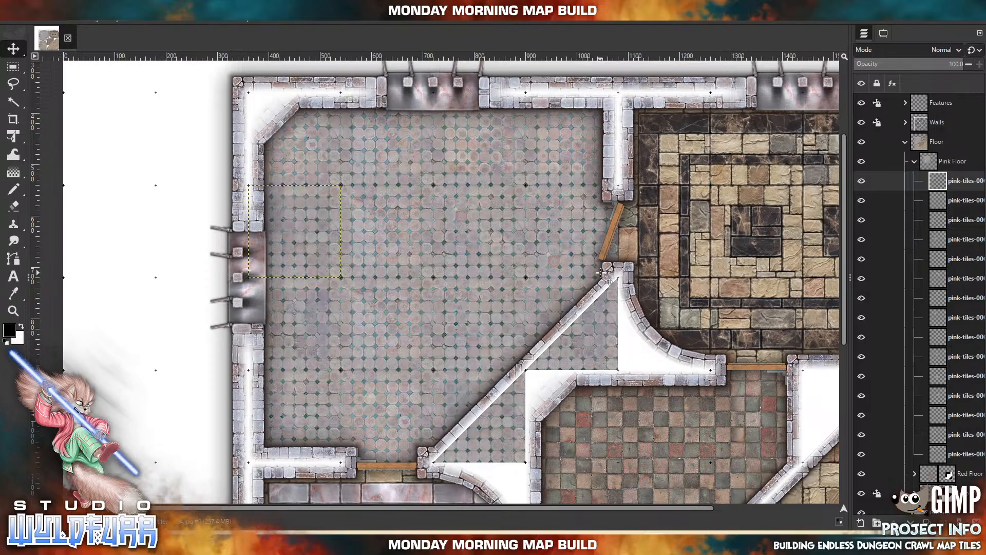
Place the pink-tiles-edge-w-0000.png edge strip in the doorway on the pink room's right side
drag(601, 273, 575, 292)
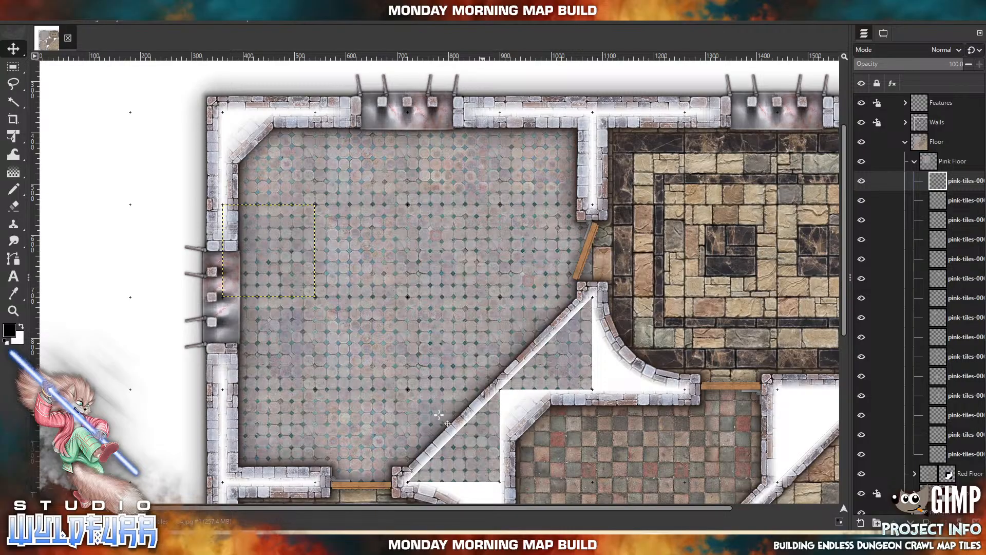
key(alt+Tab)
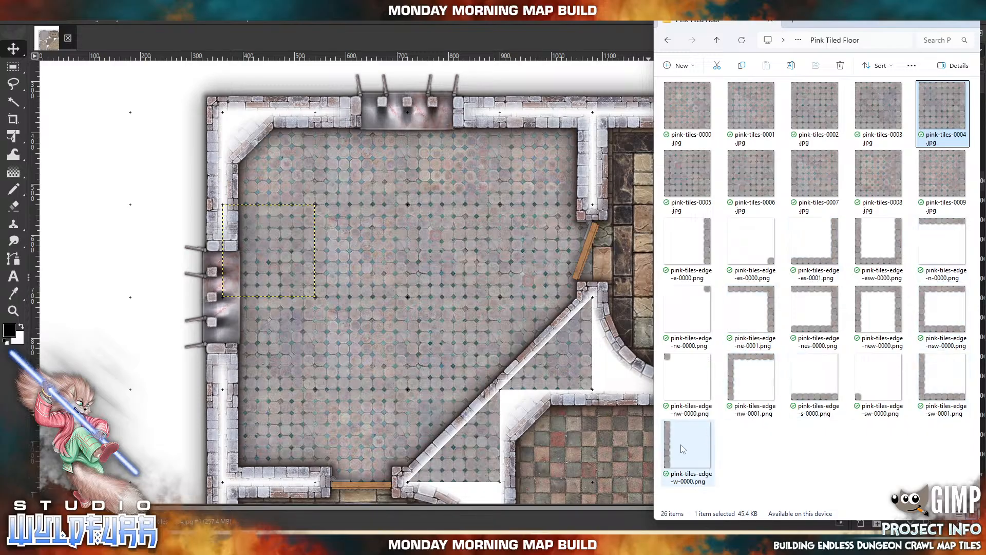
drag(683, 449, 615, 253)
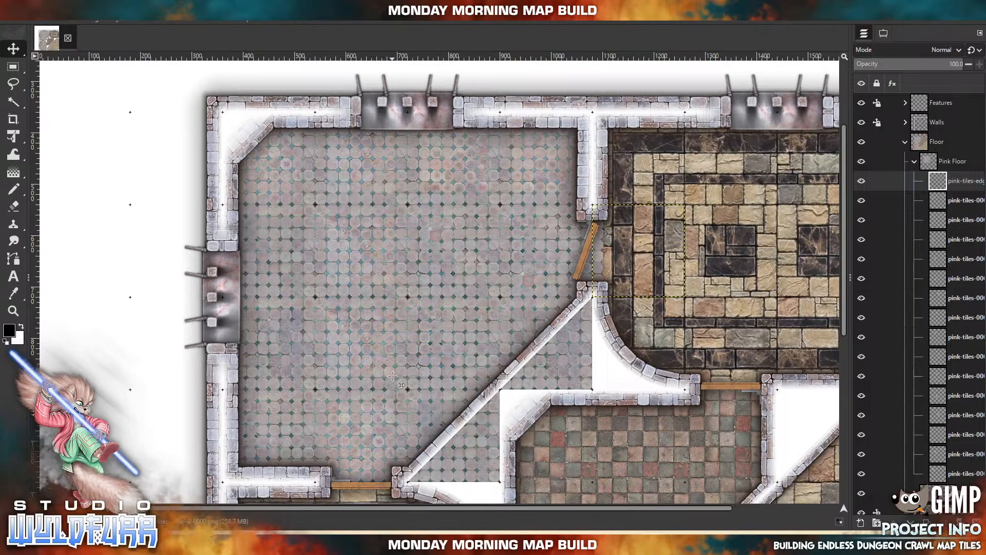
Place the pink-tiles-edge-n-0000.png edge strip in the doorway below the pink room
scroll(393, 377, down, 4)
scroll(393, 377, left, 4)
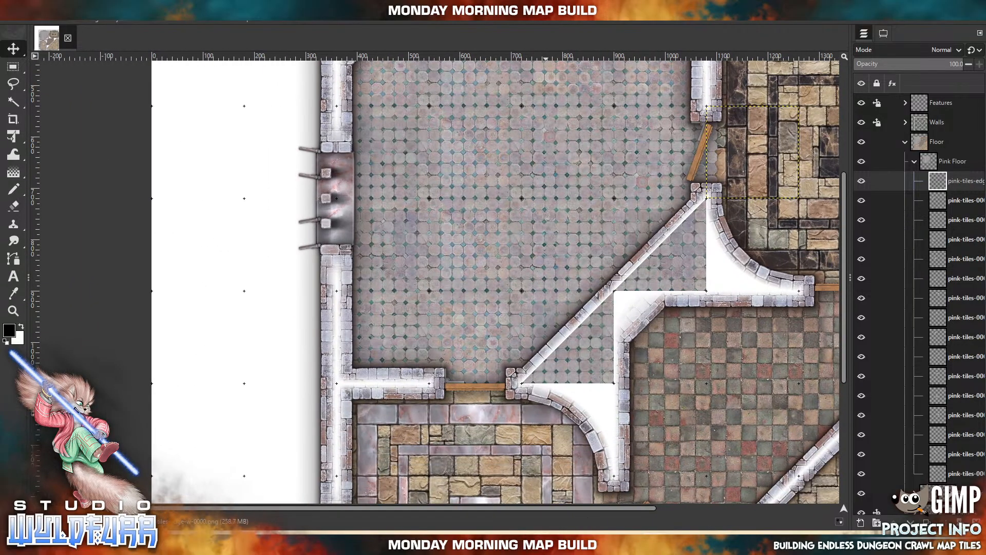
key(alt+Tab)
click(951, 231)
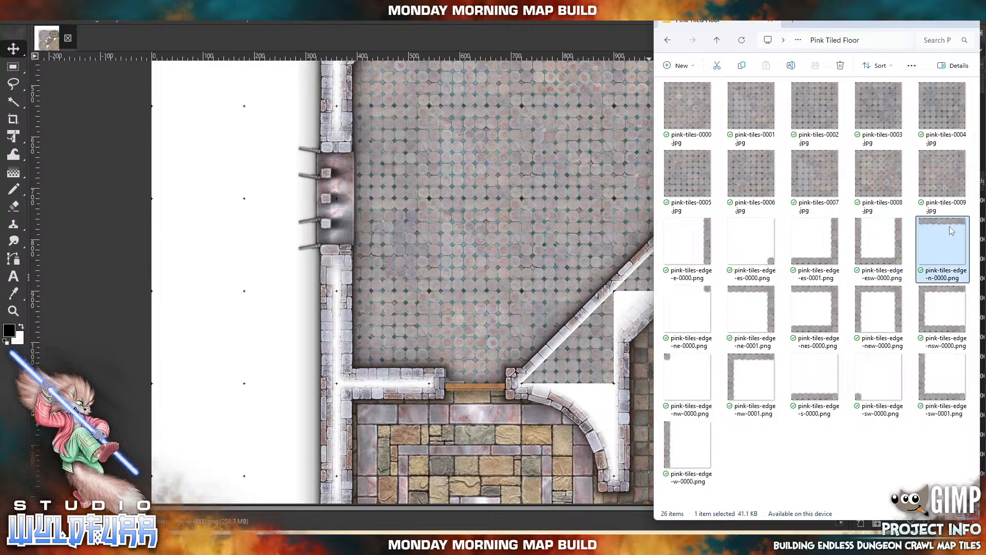
drag(951, 230, 541, 287)
drag(514, 247, 494, 394)
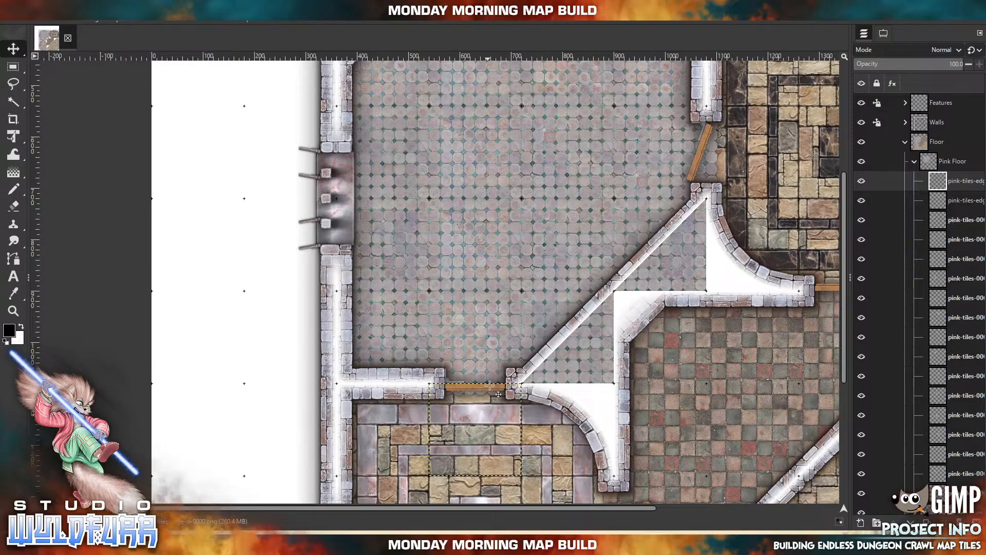
Collapse the Pink Floor group and add a white, full-opacity layer mask to it
click(913, 163)
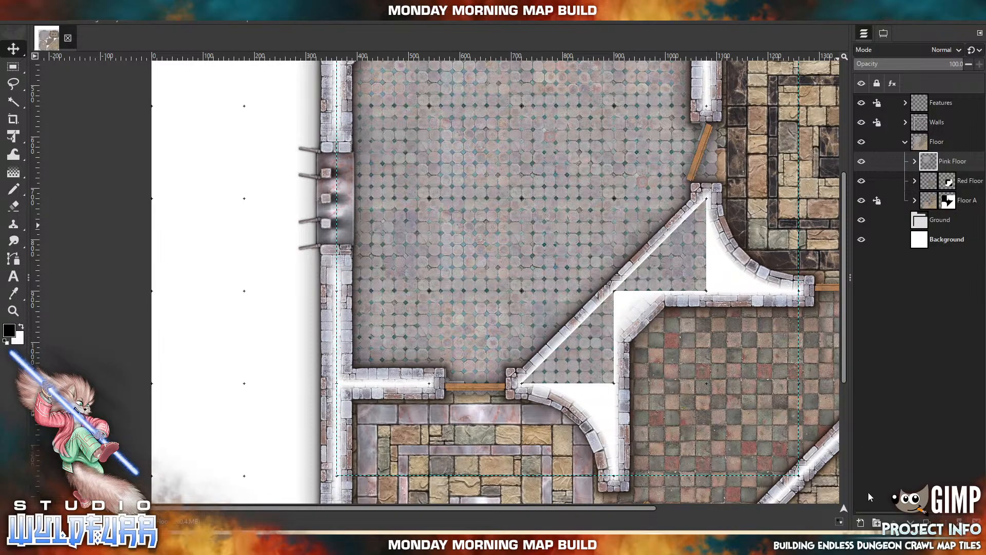
right_click(931, 163)
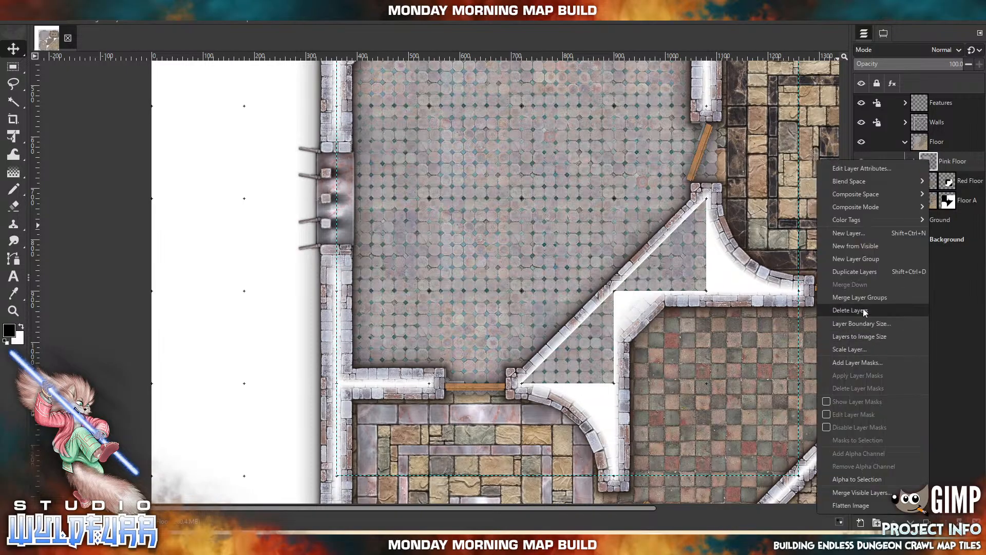
click(856, 363)
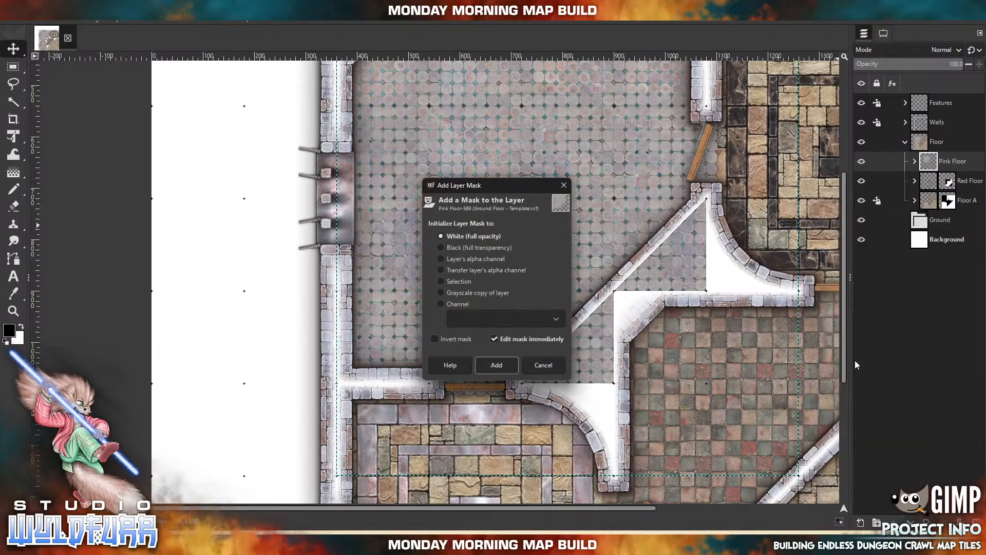
click(502, 366)
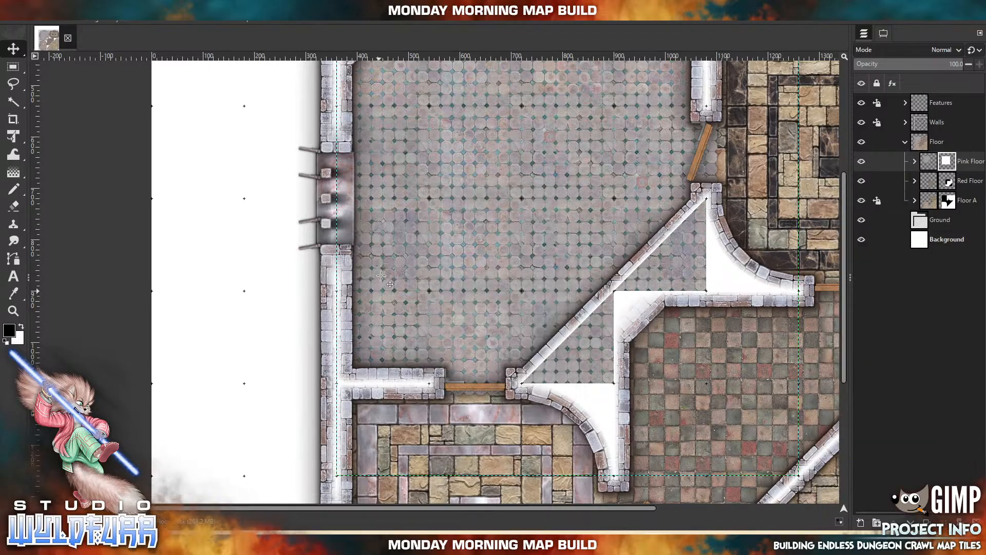
Outline the pink room with a polygonal free selection along the wall centrelines, including its two doorway edge strips
click(14, 83)
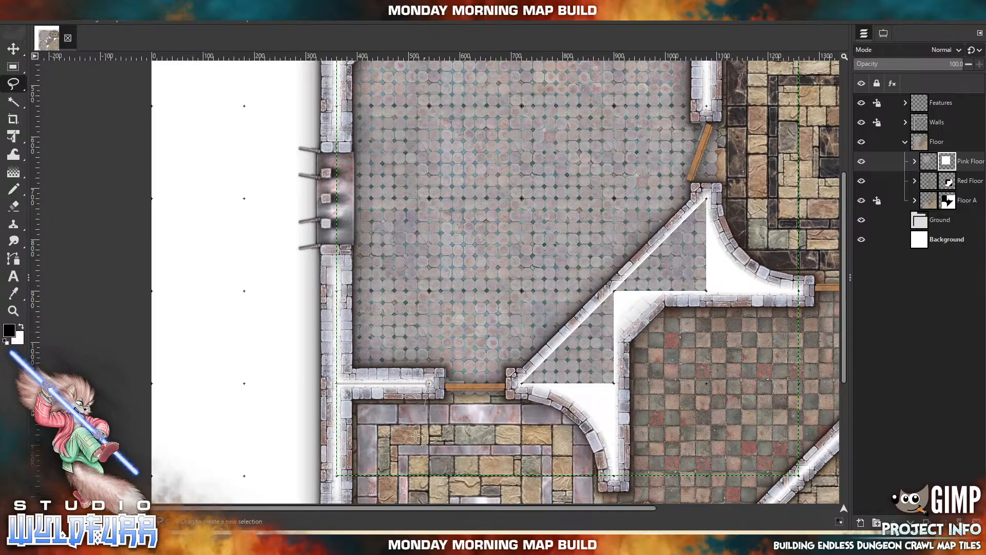
click(429, 475)
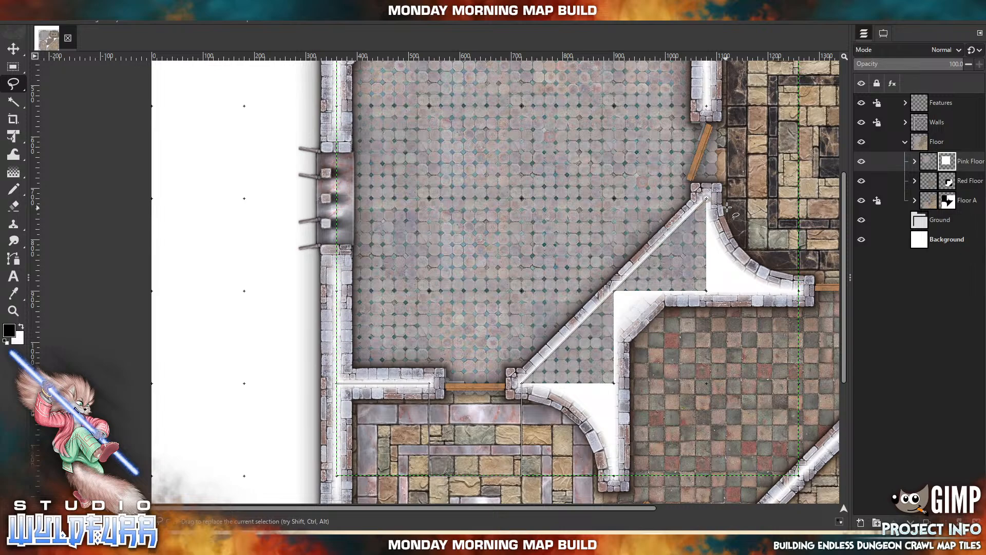
drag(735, 200, 515, 310)
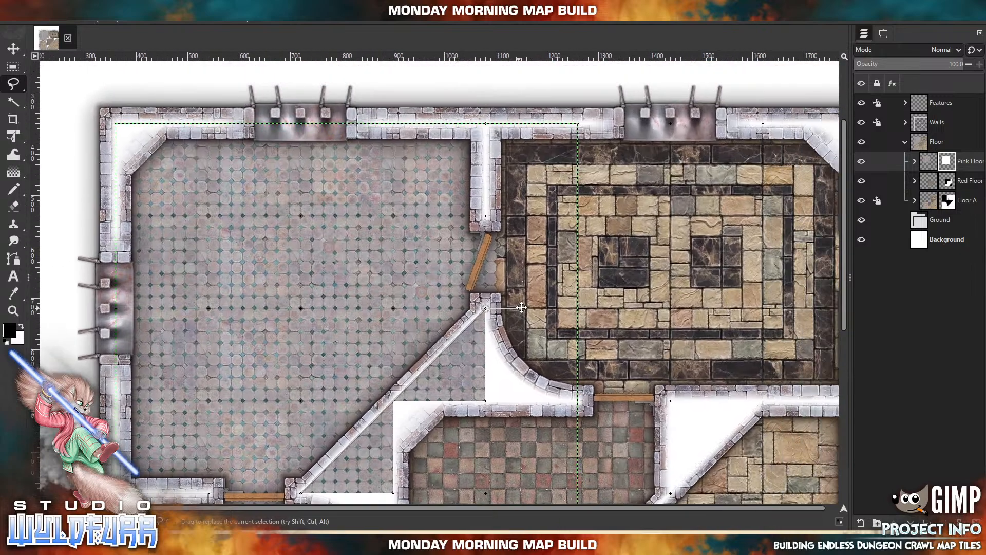
click(579, 308)
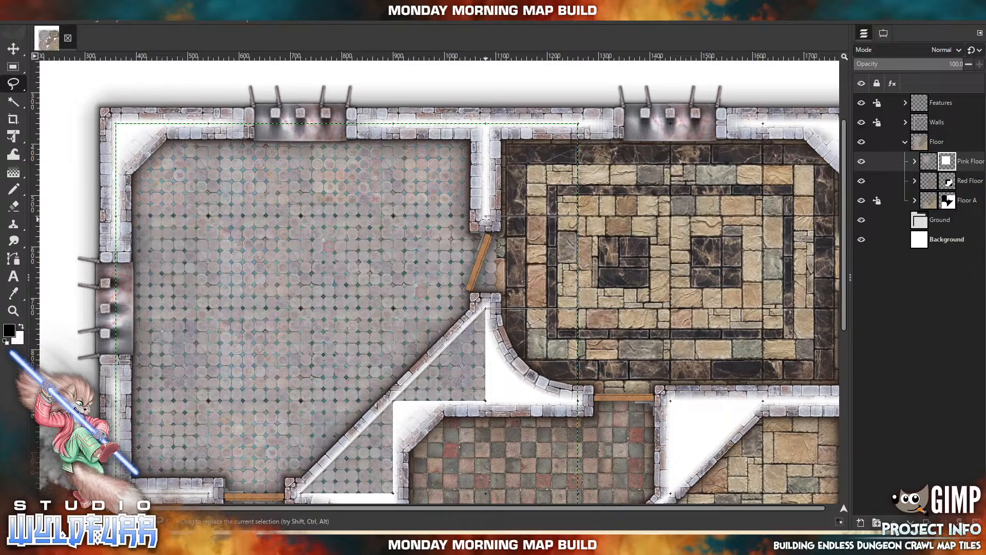
click(486, 216)
click(485, 123)
click(115, 123)
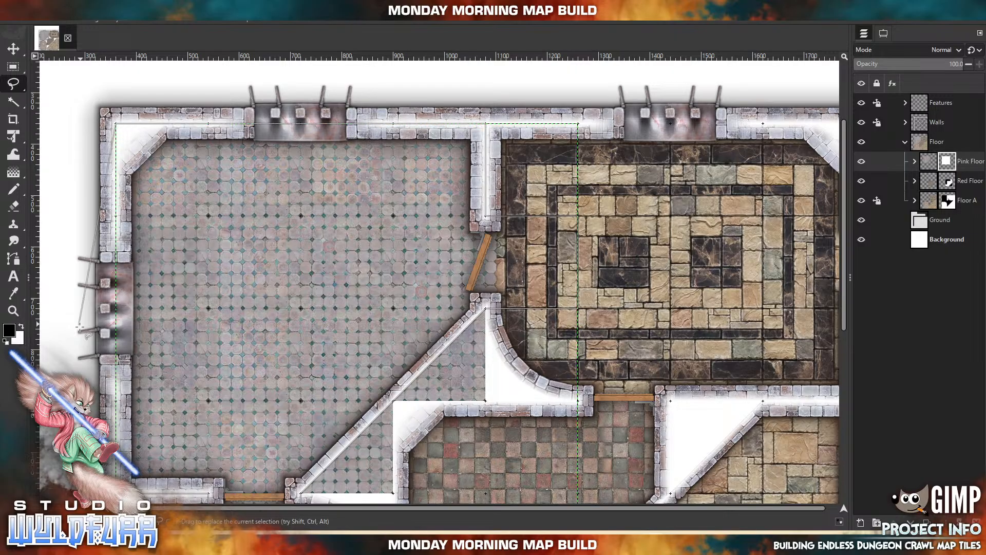
drag(79, 326, 182, 188)
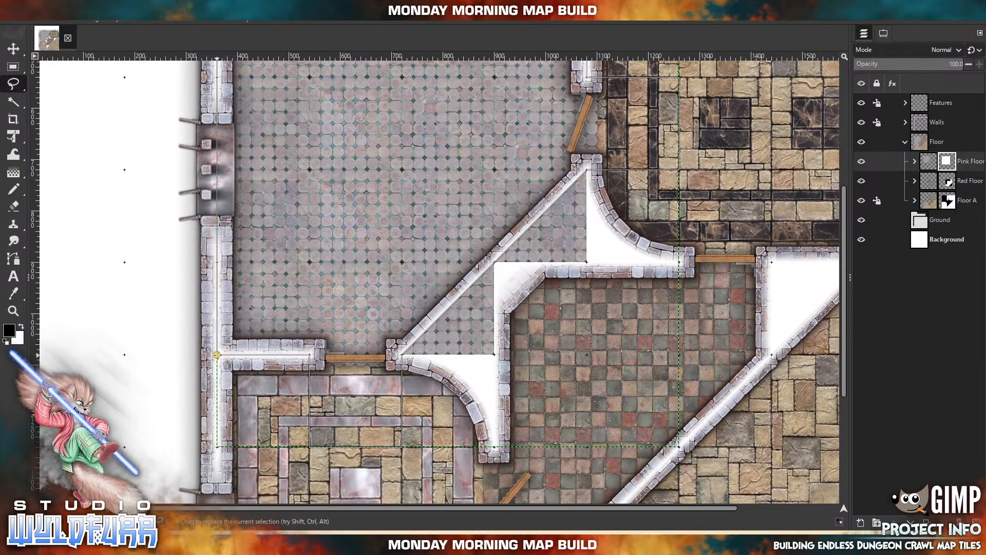
click(217, 354)
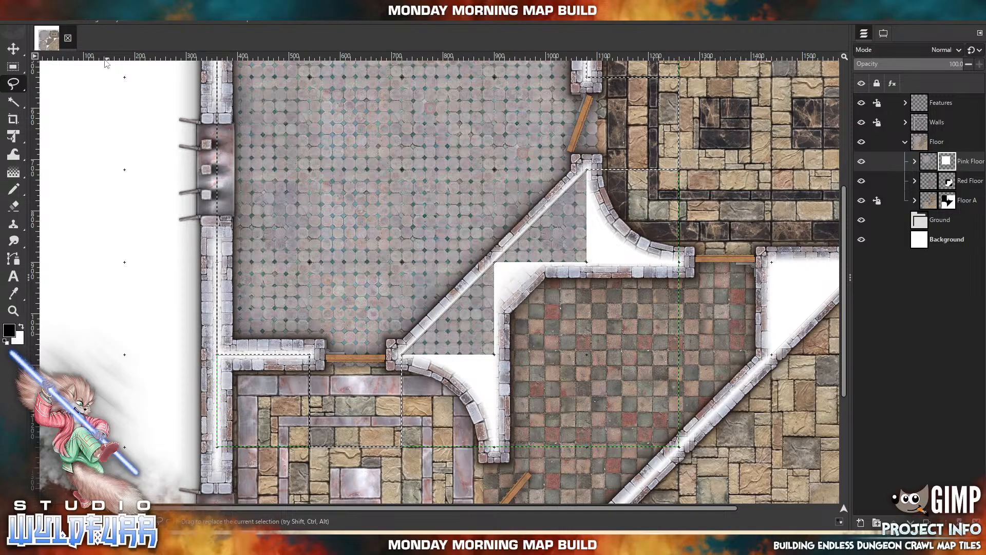
Invert the selection to fill the Pink Floor mask outside the room with black, and clear the selection
click(48, 20)
click(67, 55)
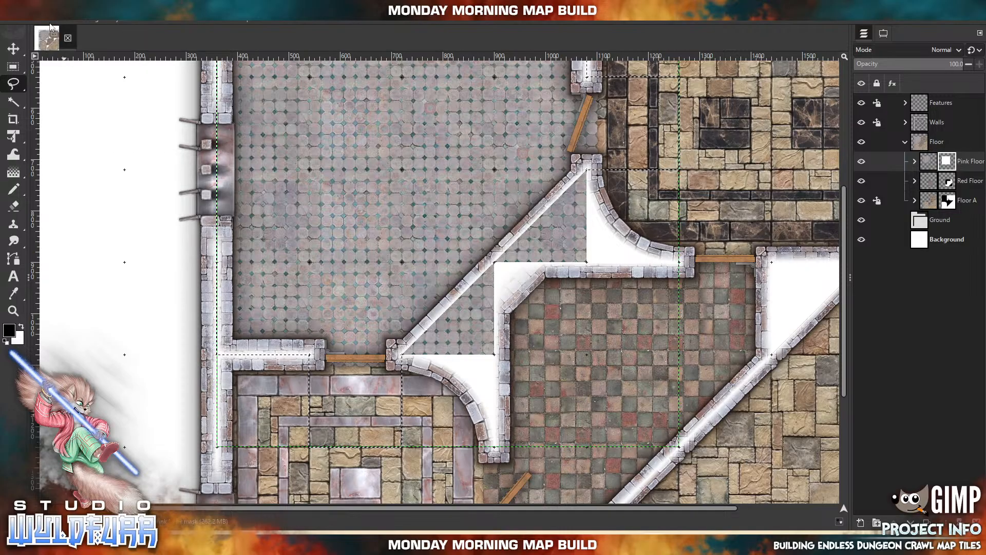
click(27, 21)
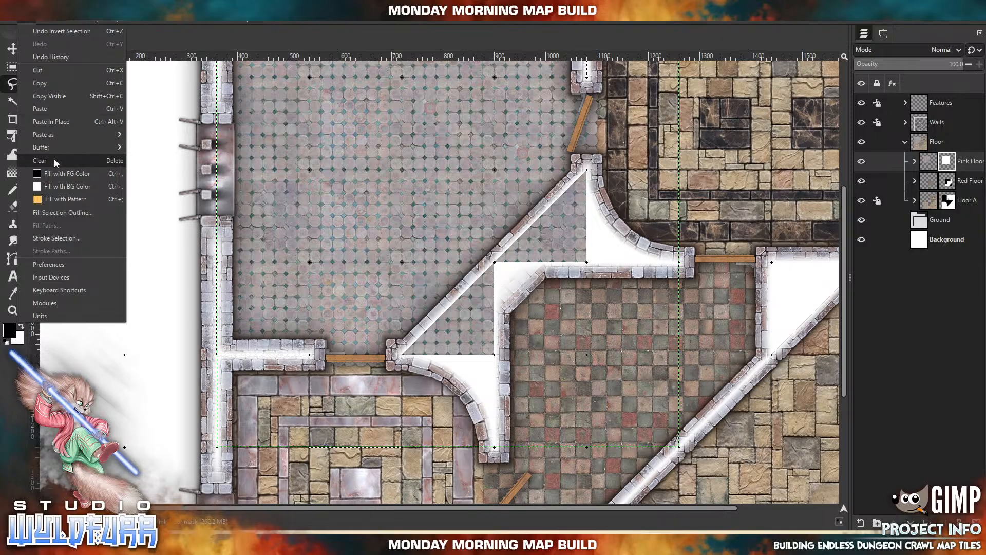
click(60, 174)
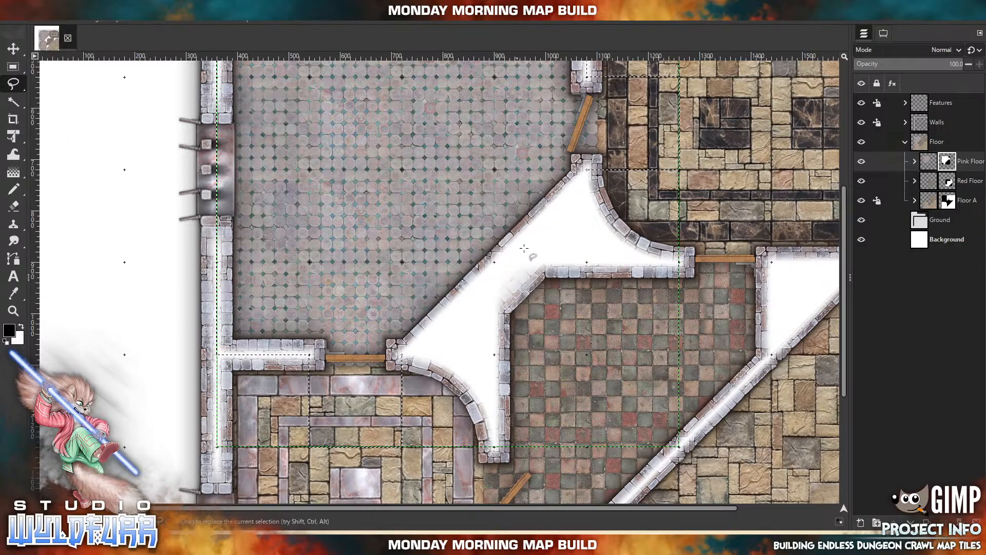
drag(391, 151, 365, 276)
click(52, 23)
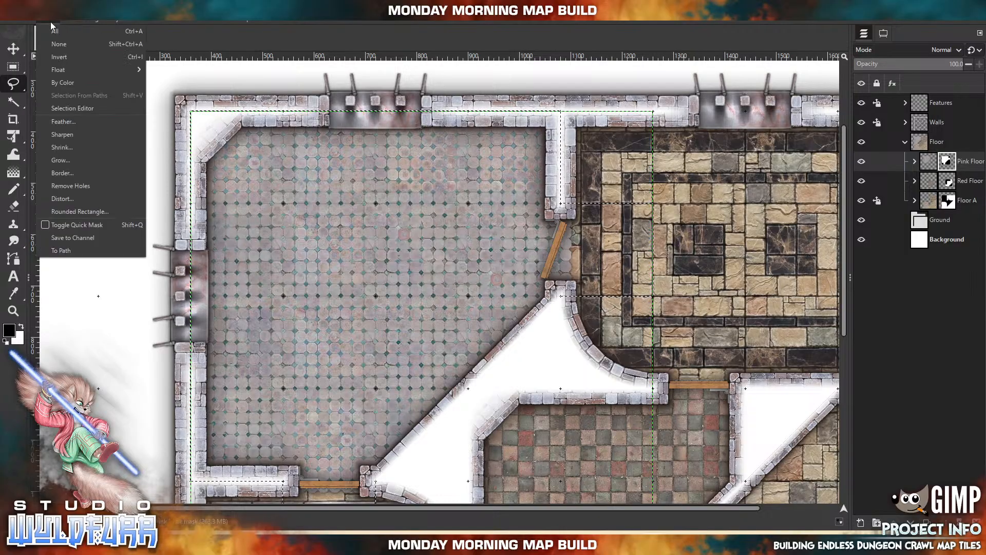
click(59, 44)
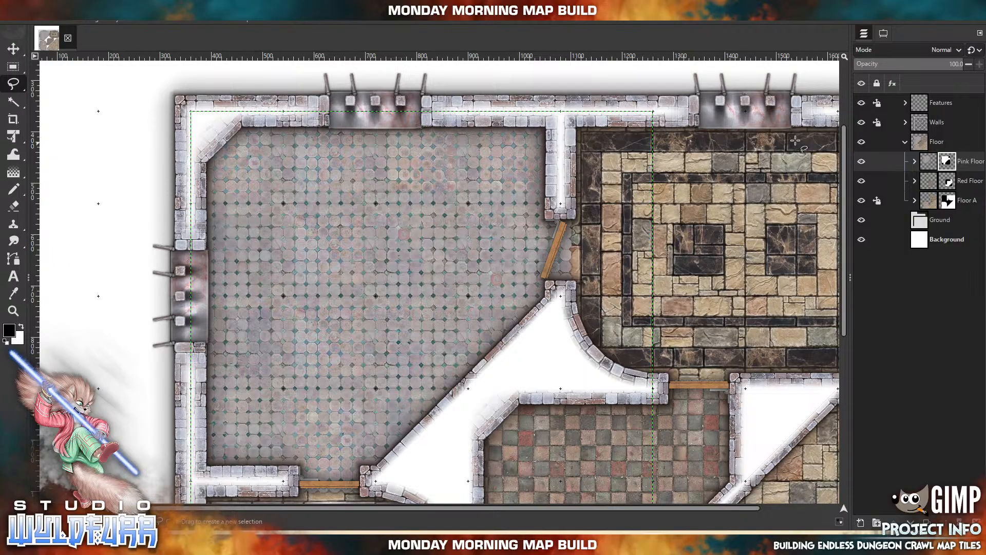
Lock the position of the Floor group and collapse it
click(878, 146)
click(867, 116)
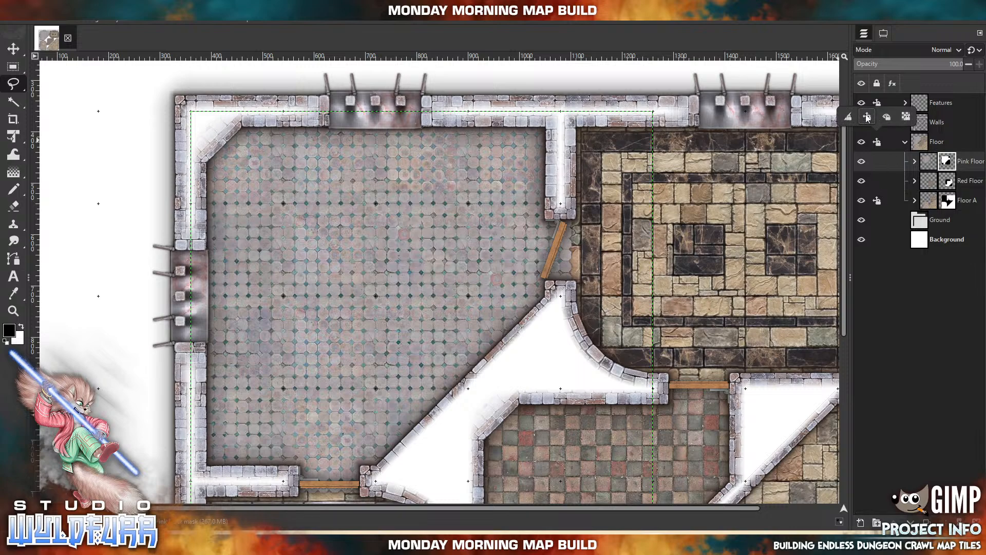
click(905, 143)
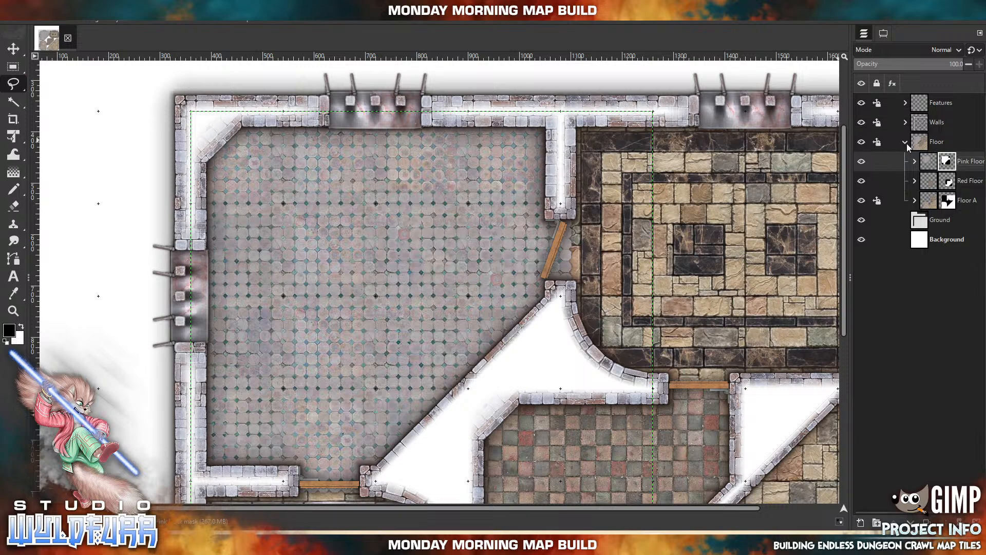
click(905, 143)
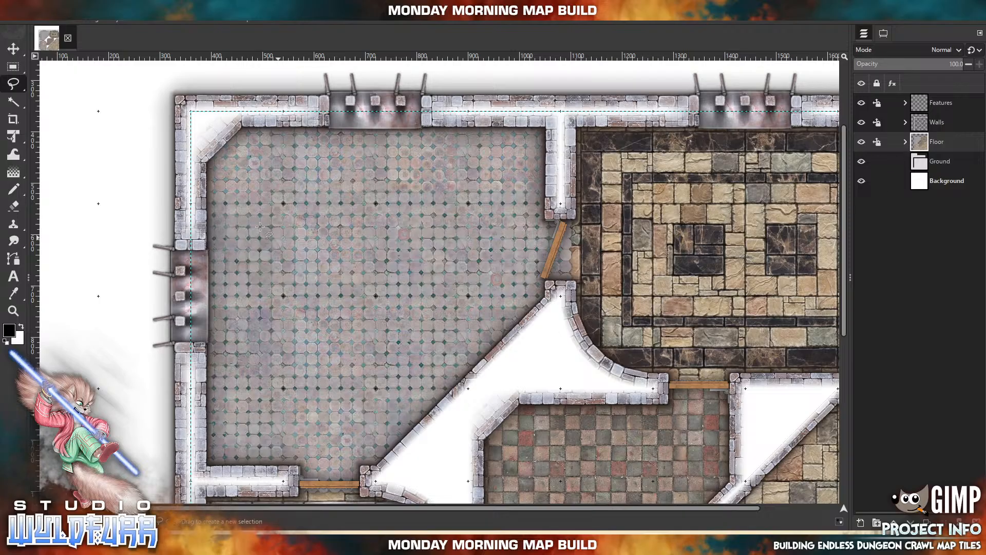
Fit the whole map in the window and make the Ground group active
click(76, 21)
mouse_move(95, 73)
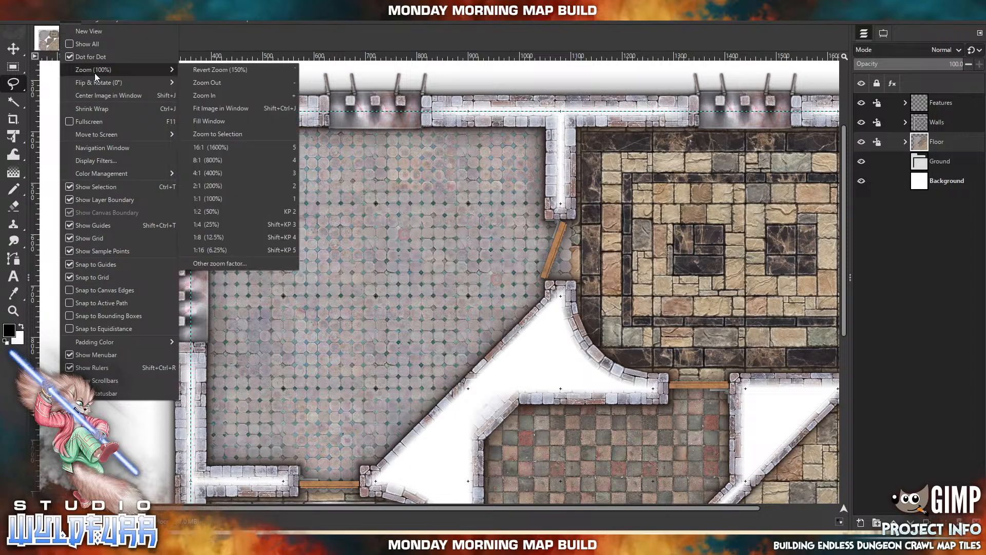
click(206, 107)
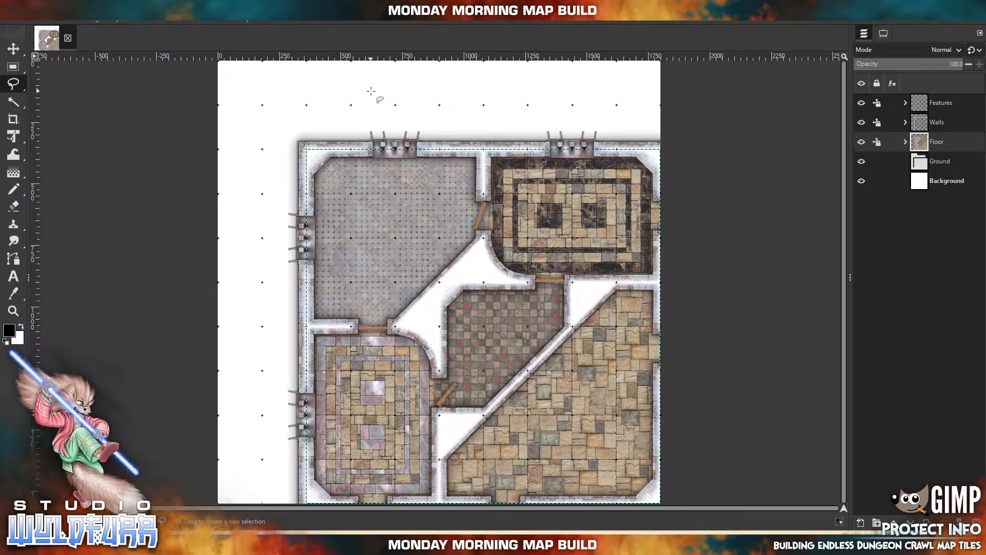
click(927, 162)
Switch to File Explorer and open Wilderness Map Tiles > Standard Version > Grass Tiles - Expansion > Big Grass Areas
key(alt+Tab)
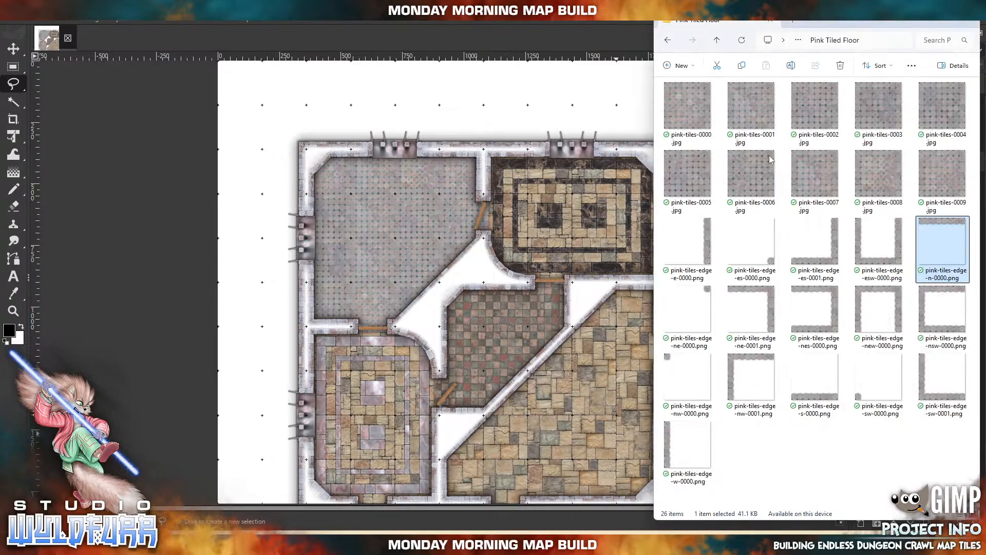
click(717, 40)
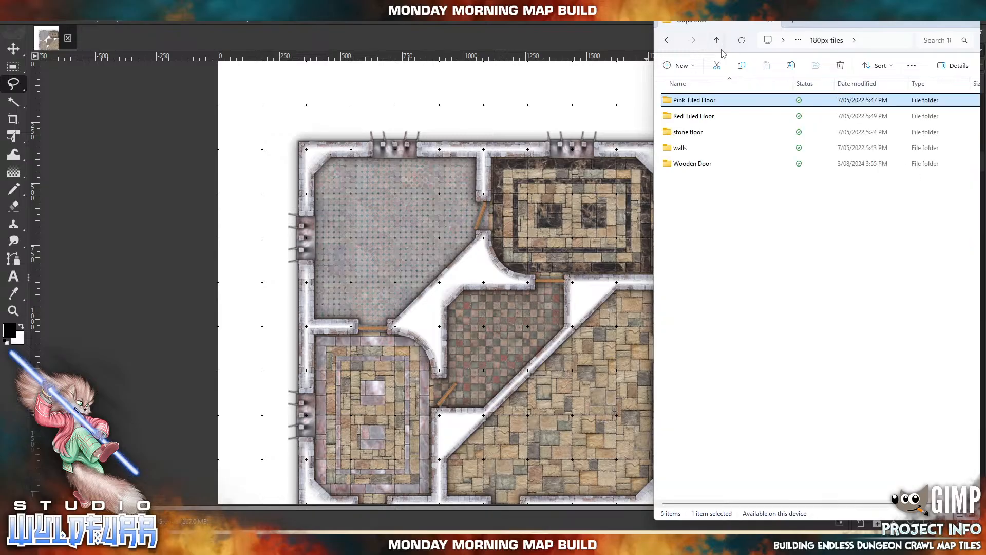
click(717, 41)
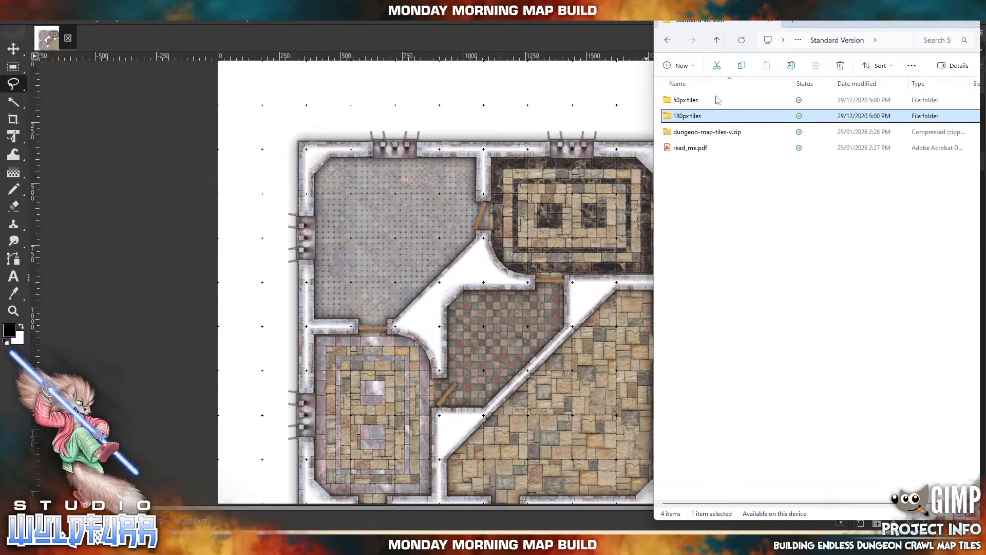
click(717, 40)
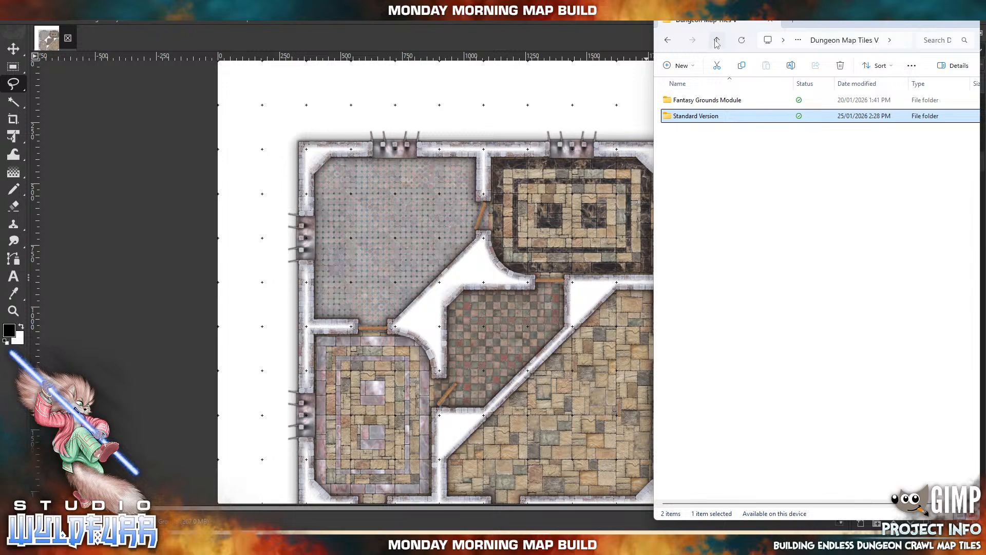
click(717, 41)
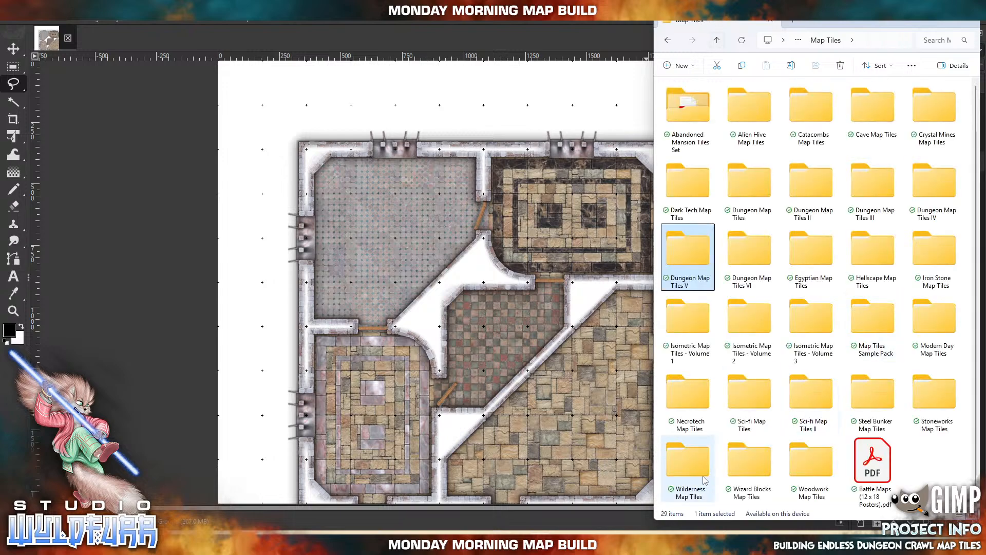
click(696, 471)
double_click(696, 471)
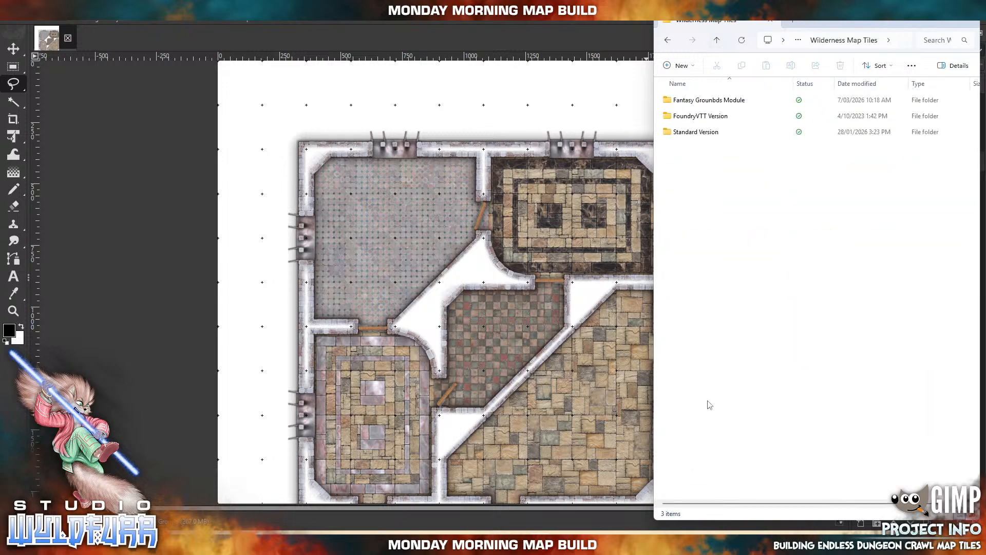
double_click(698, 137)
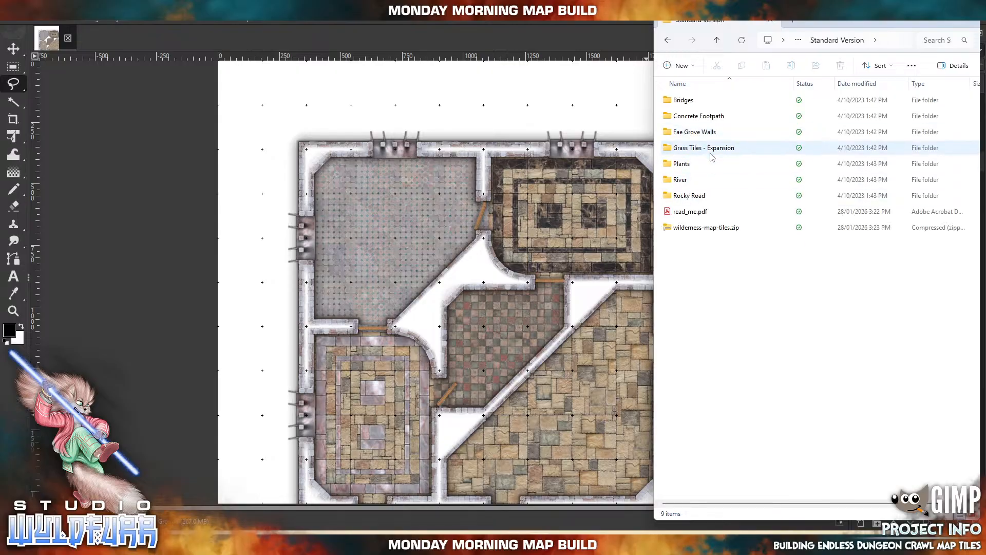
double_click(712, 150)
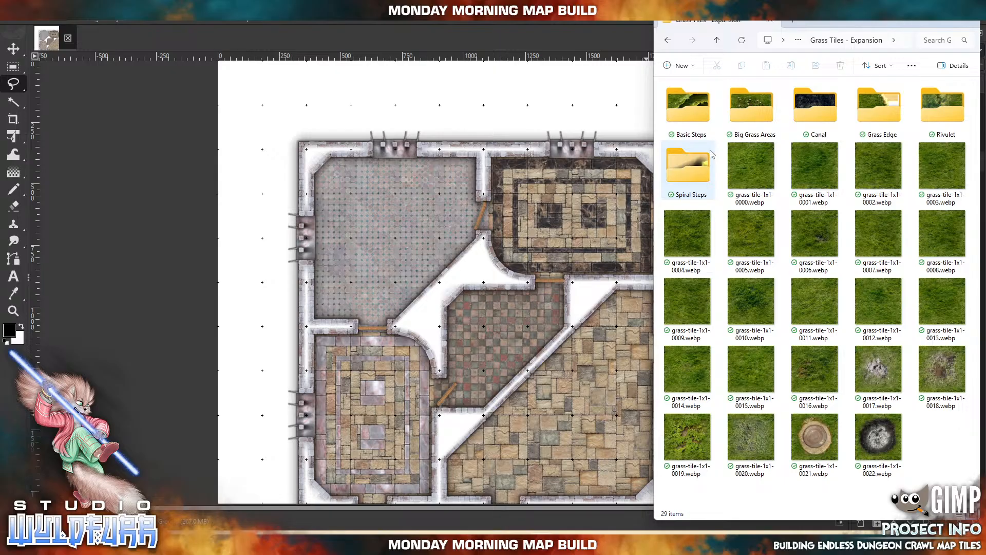
double_click(749, 119)
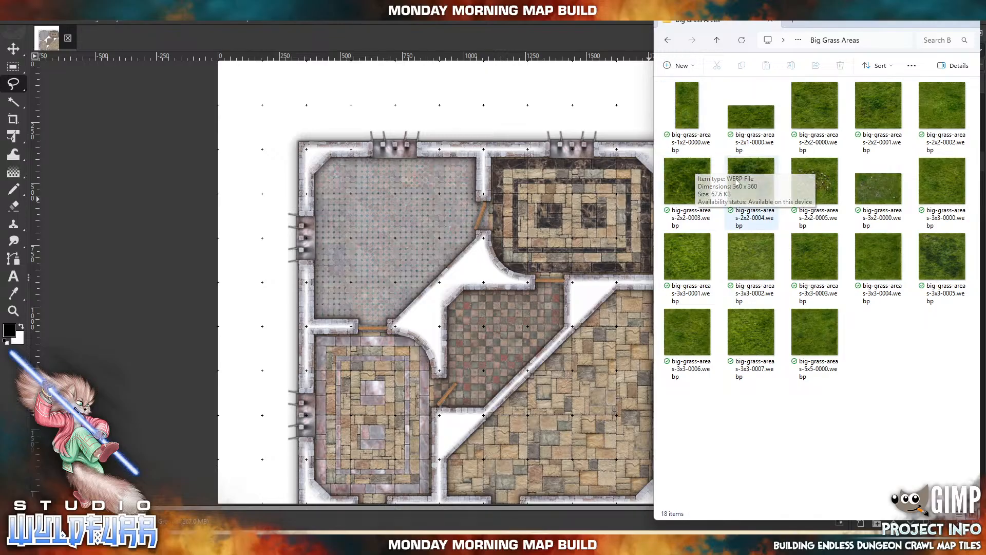
Import big-grass-areas-2x2-0000.webp into the Ground group, keeping its embedded color profile
drag(822, 118, 370, 129)
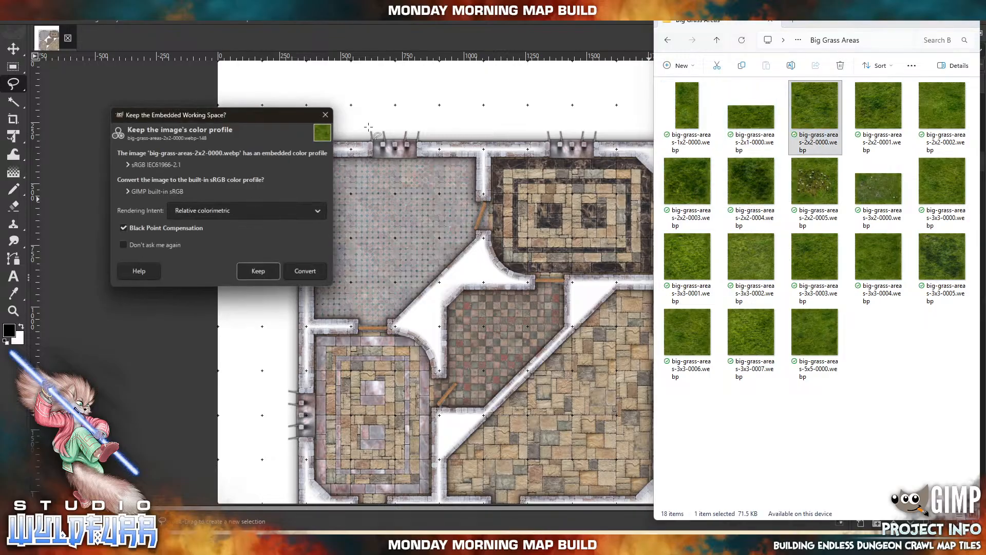
click(260, 269)
drag(469, 271, 222, 102)
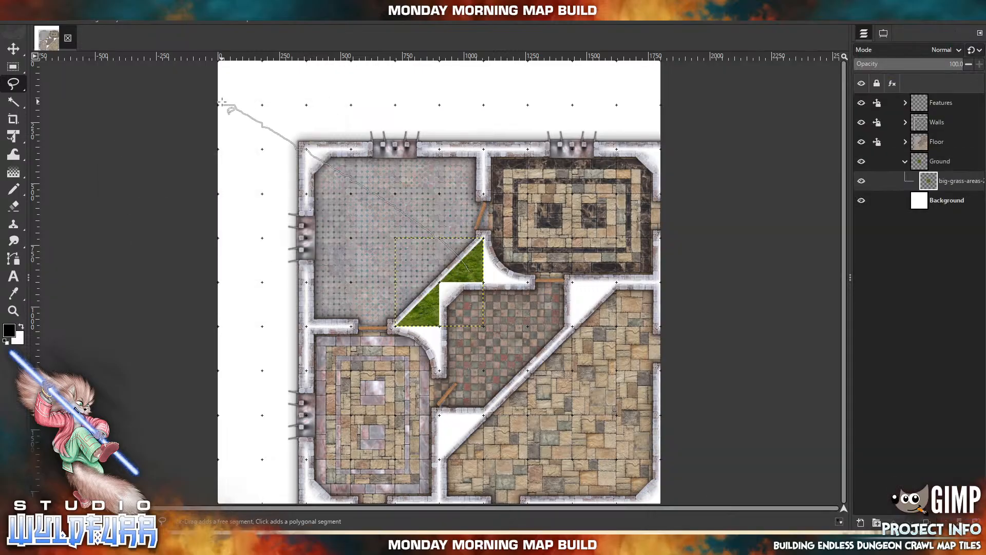
click(262, 299)
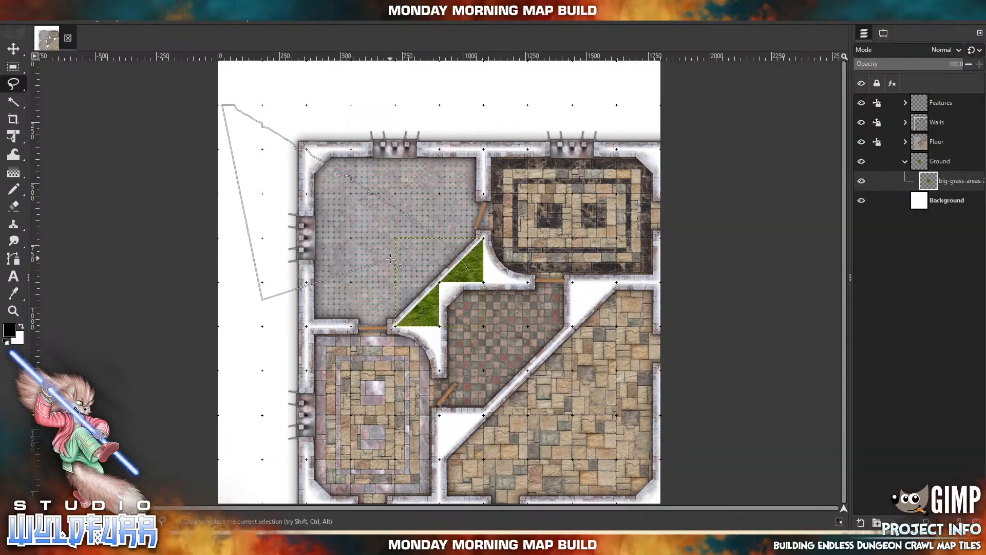
key(Escape)
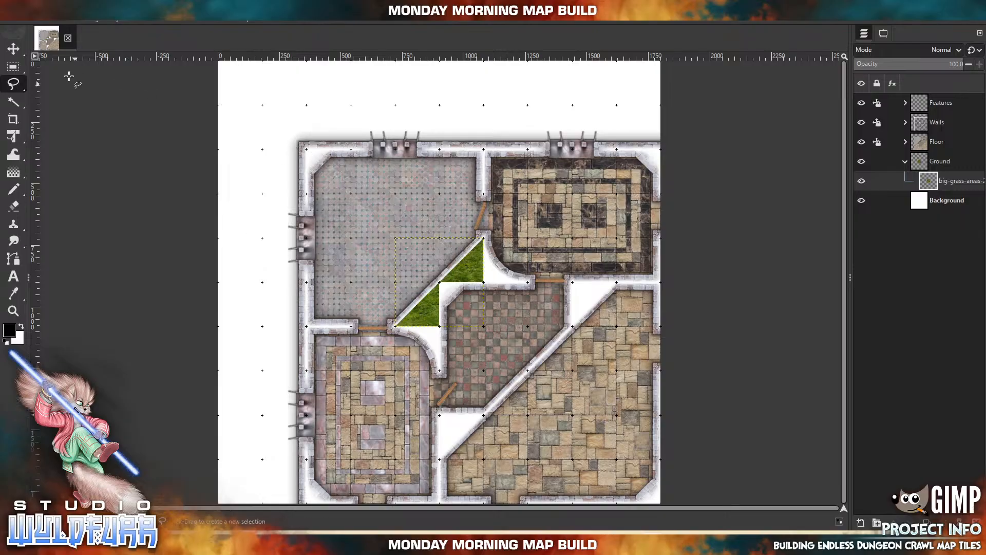
Move the imported 2x2 grass tile into the lower-left corner of the map with the Move tool
click(13, 50)
click(51, 21)
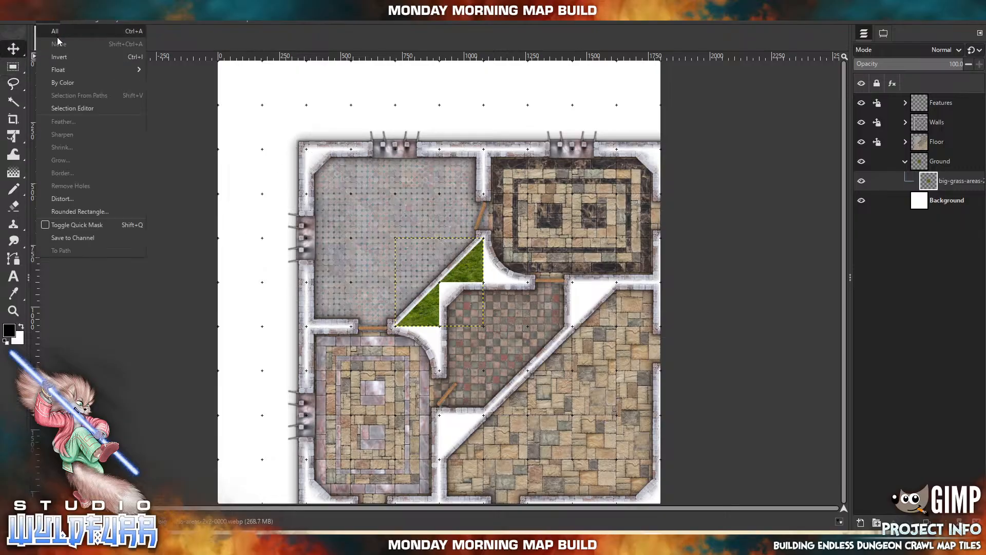
click(304, 32)
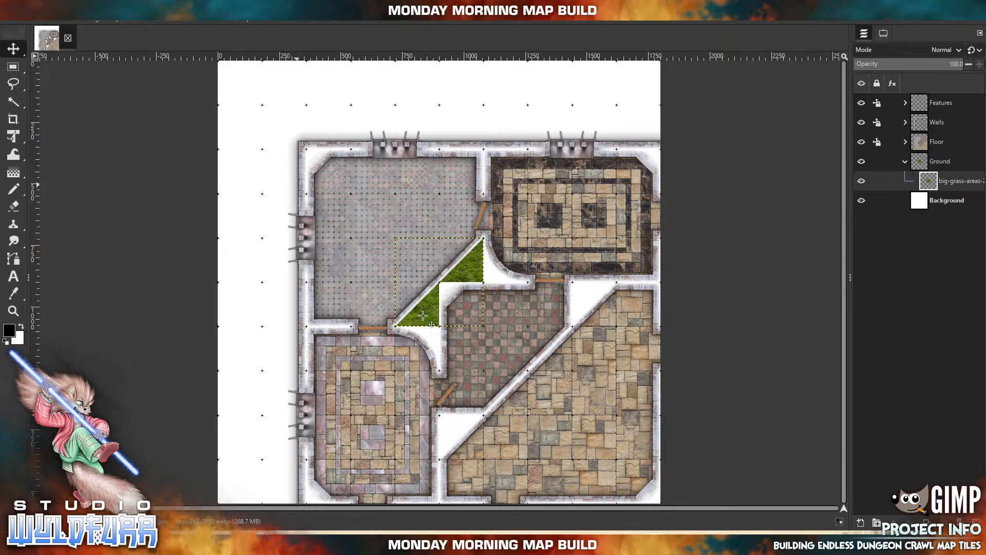
drag(449, 282, 288, 455)
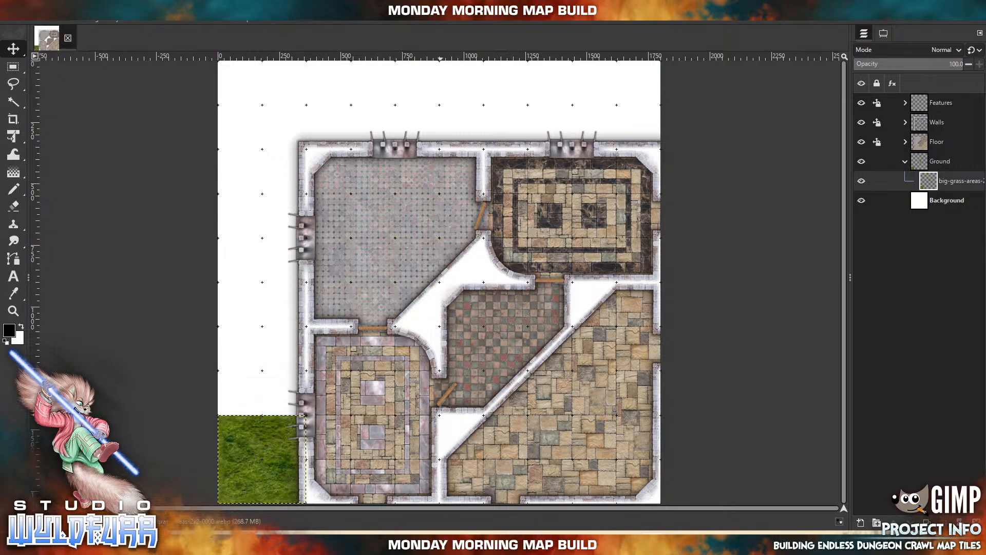
Add big-grass-areas-2x2-0001.webp, always keeping embedded color profiles without asking, and place it directly above the first grass tile
key(alt+Tab)
drag(878, 106, 247, 209)
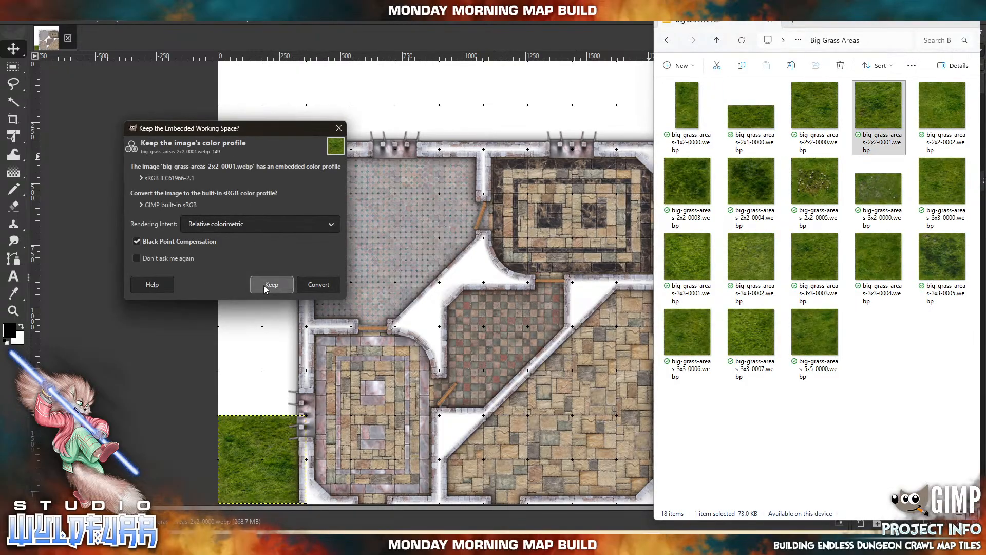
click(169, 260)
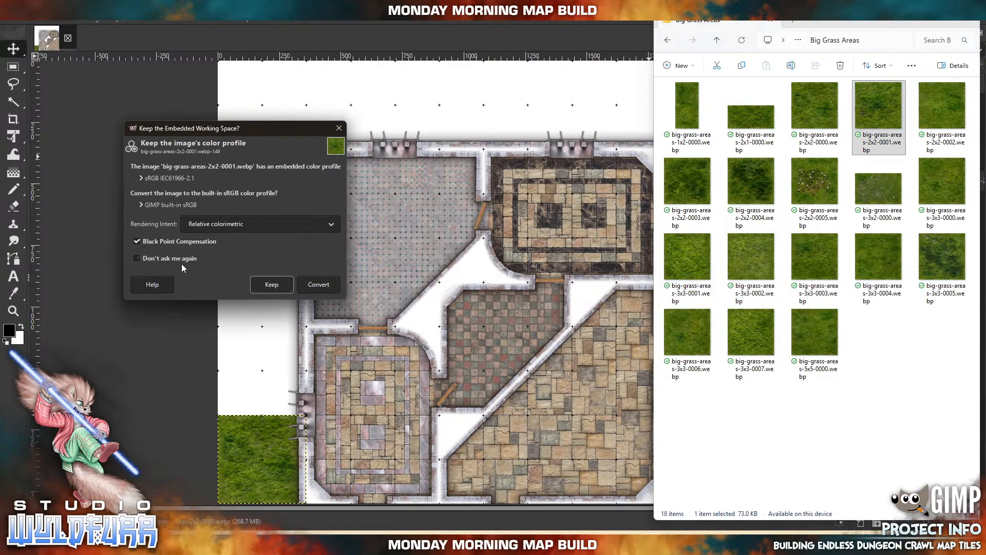
click(266, 284)
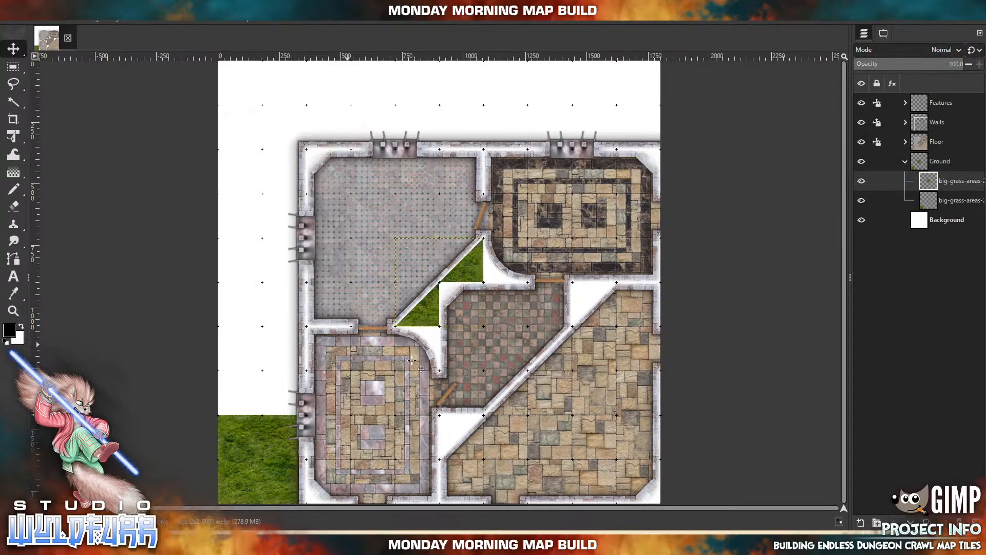
drag(433, 298, 256, 387)
Place big-grass-areas-2x2-0002.webp in the map's upper-right corner and big-grass-areas-2x2-0003.webp directly to its left
click(539, 543)
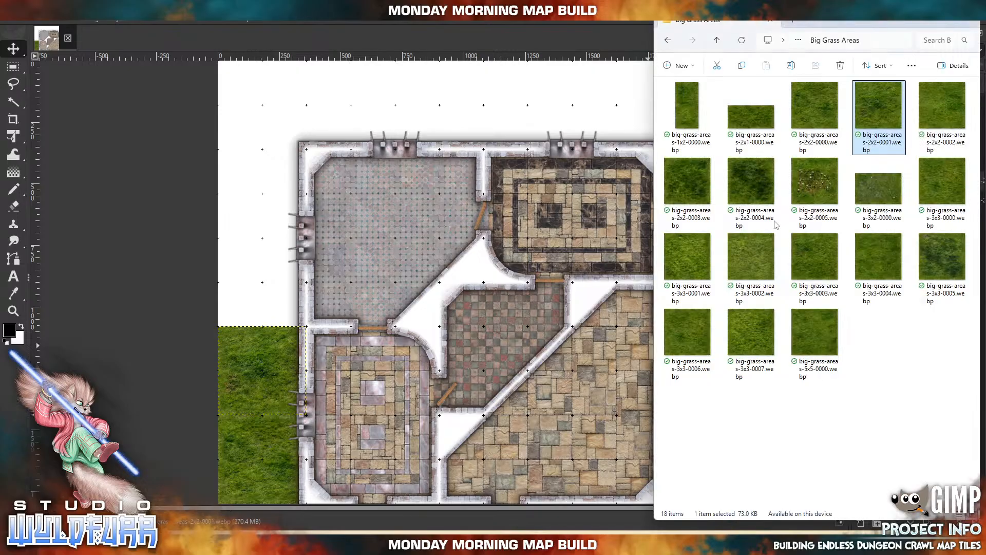
drag(945, 93, 430, 175)
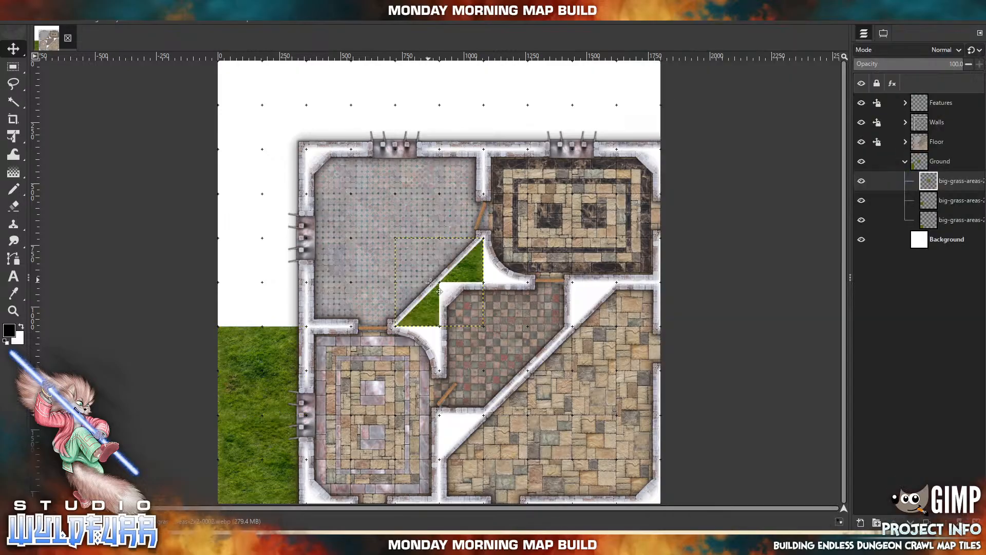
drag(438, 285, 625, 120)
click(540, 542)
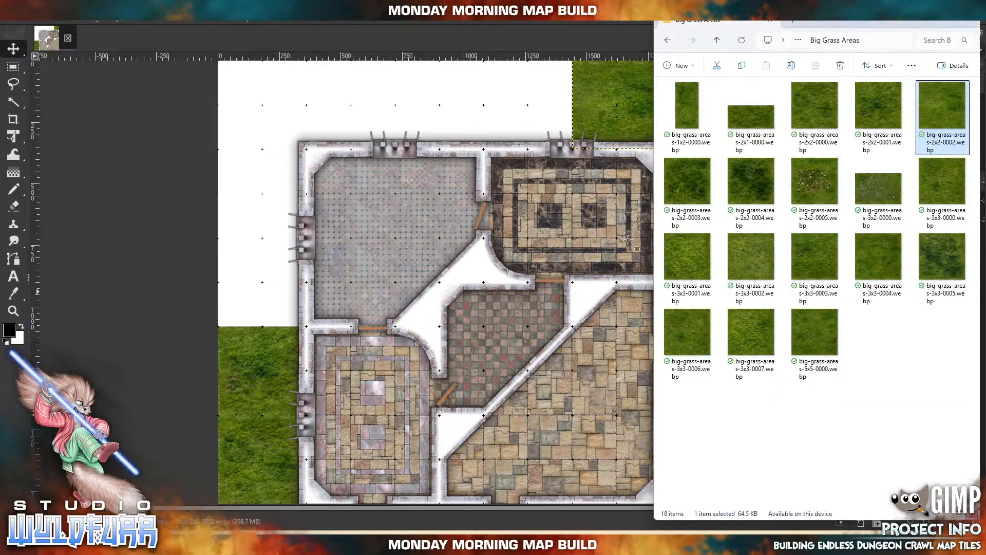
drag(682, 197, 347, 205)
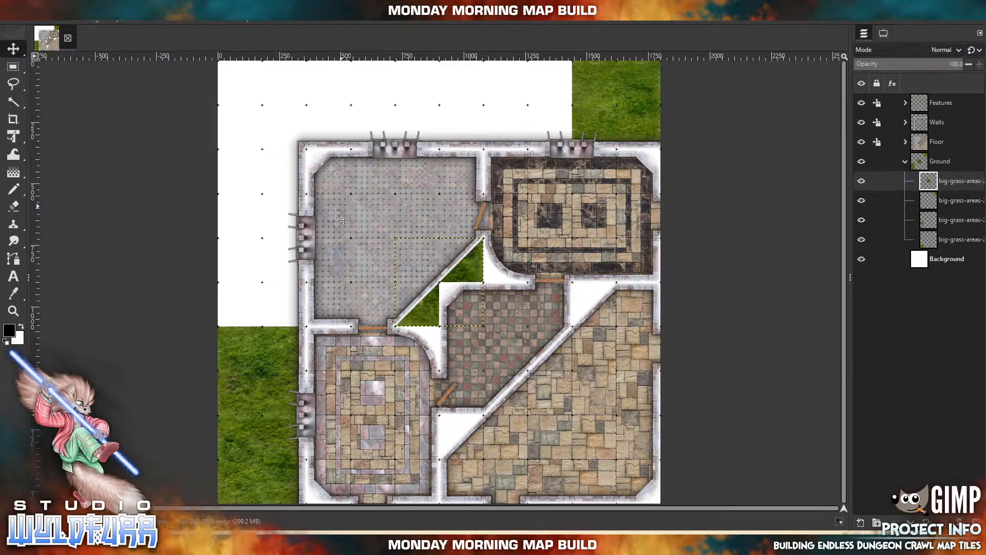
drag(426, 303, 514, 121)
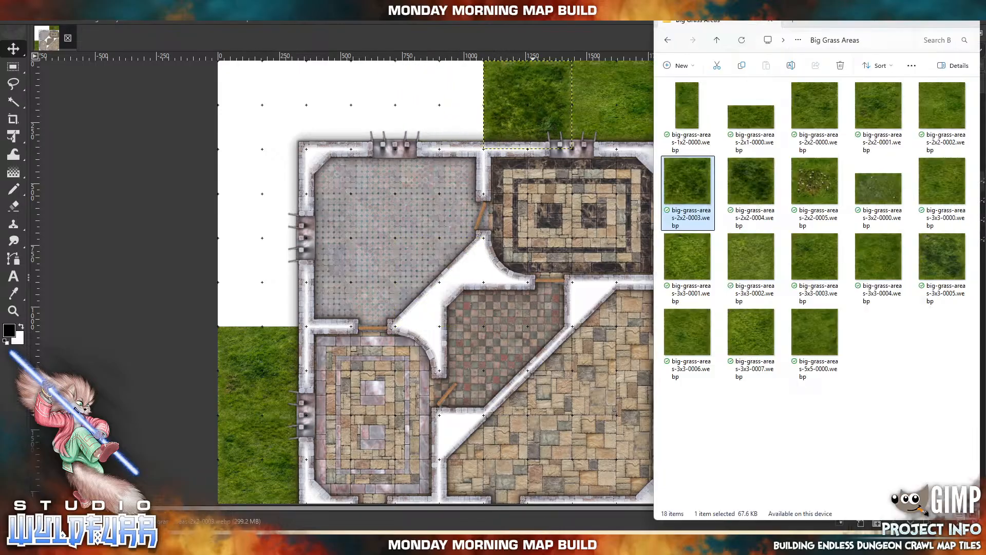
Add big-grass-areas-2x2-0004.webp and place it on the map's left edge above the two stacked grass tiles
click(539, 542)
drag(752, 185, 354, 162)
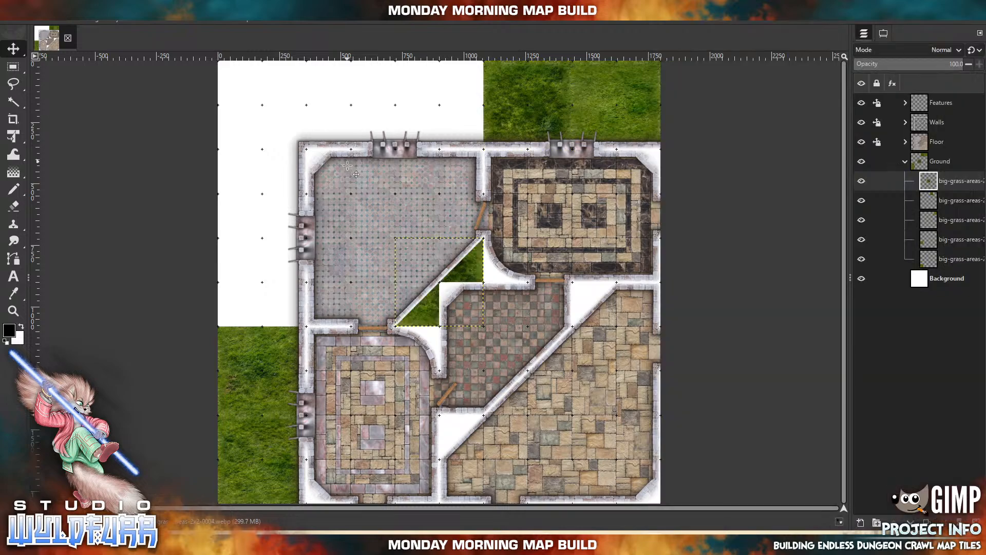
drag(439, 277, 246, 270)
Add big-grass-areas-5x5-0000.webp and move it into the upper-left corner of the map
click(539, 542)
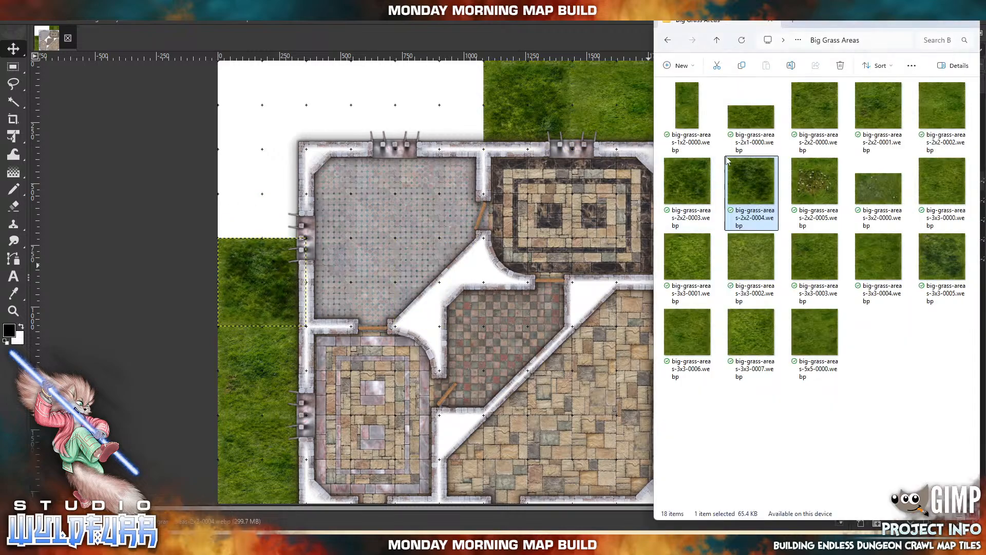
click(815, 333)
drag(293, 148, 355, 151)
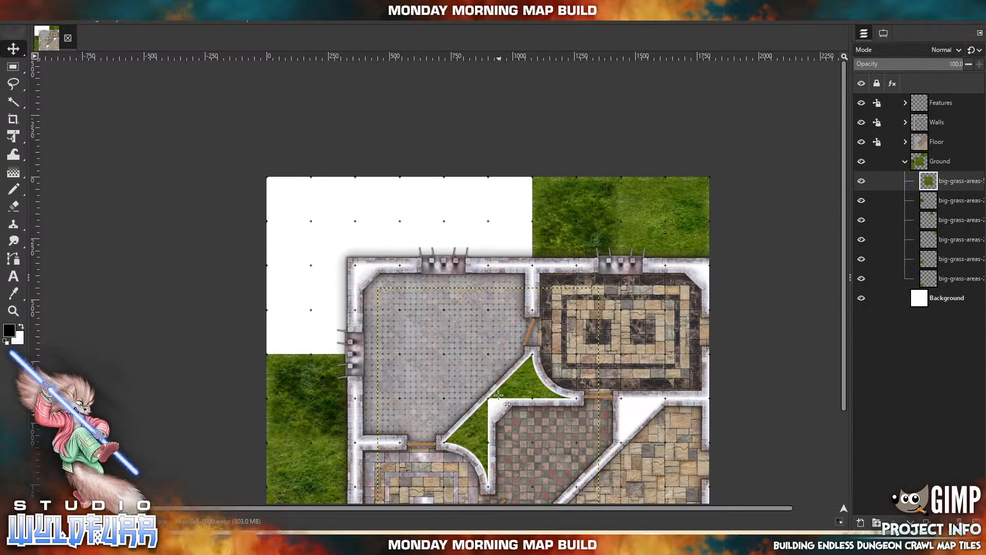
drag(498, 394, 406, 204)
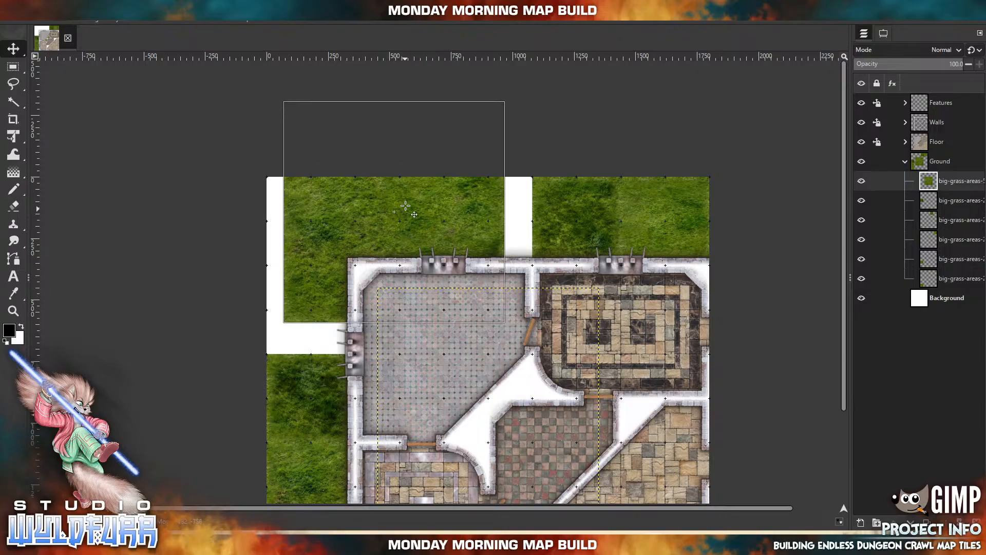
Hide and delete the 2x2-0004 grass layer overlapped by the large 5x5 tile
click(862, 201)
drag(314, 115, 298, 194)
scroll(805, 245, down, 3)
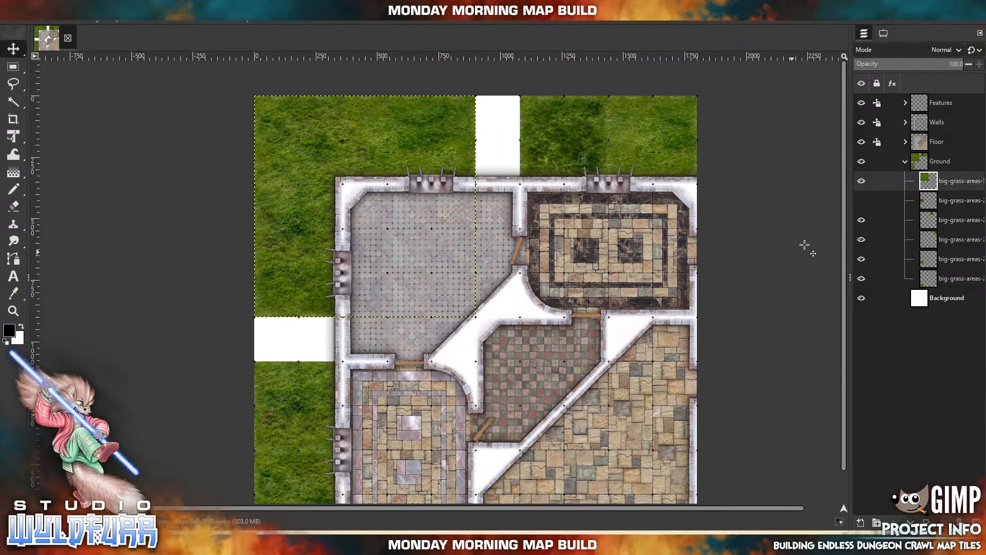
click(929, 206)
click(976, 522)
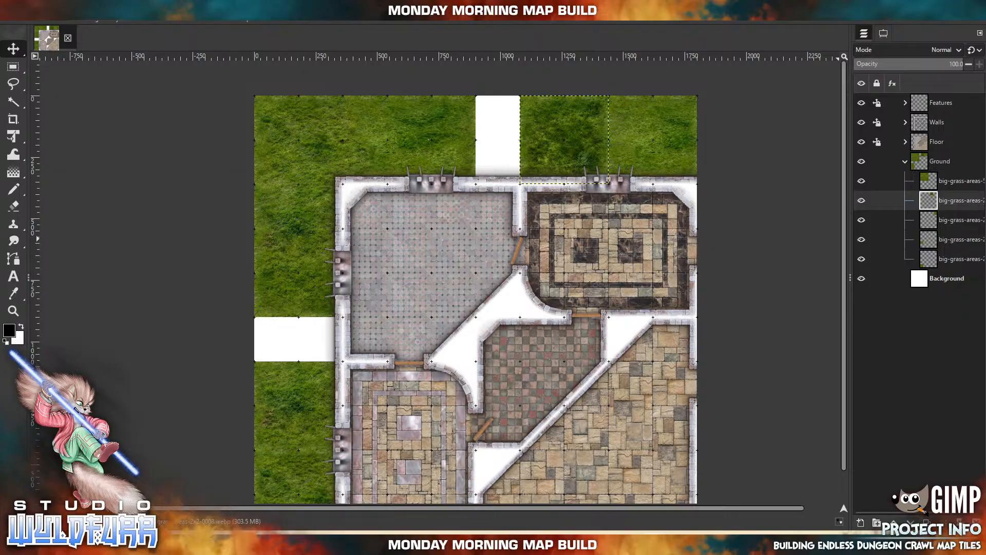
Fill the gap in the upper grass strip with big-grass-areas-1x2-0000.webp and the left-strip gap with big-grass-areas-2x1-0000.webp
click(539, 544)
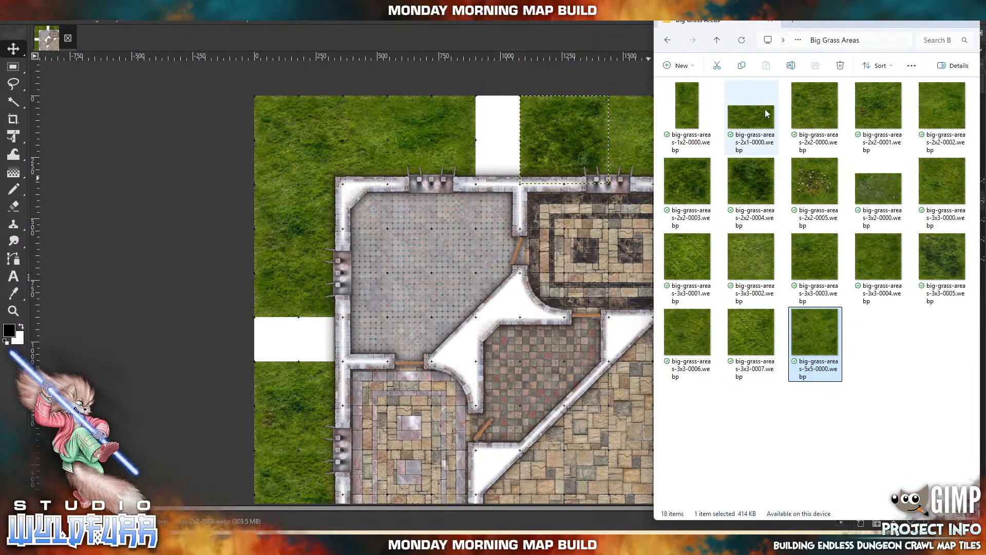
drag(687, 108, 506, 124)
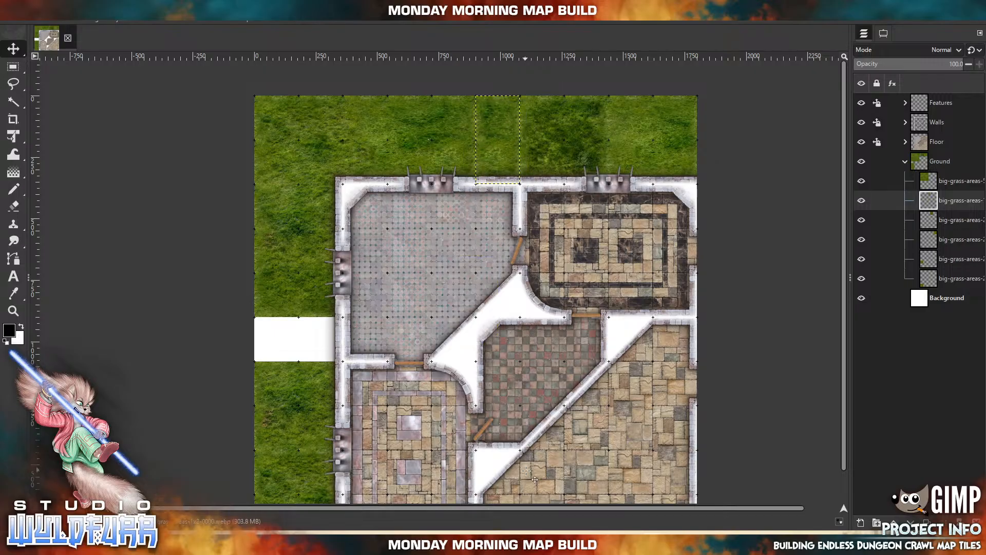
click(544, 543)
drag(743, 123, 355, 265)
drag(498, 290, 321, 329)
drag(162, 225, 161, 194)
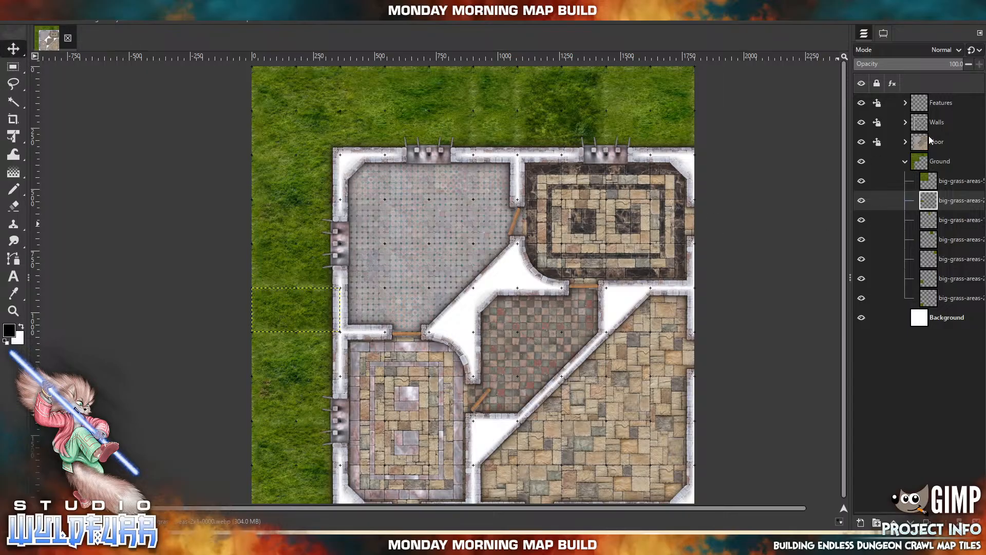
Lock the position of the Ground group, collapse it, and make the Background layer active
click(877, 162)
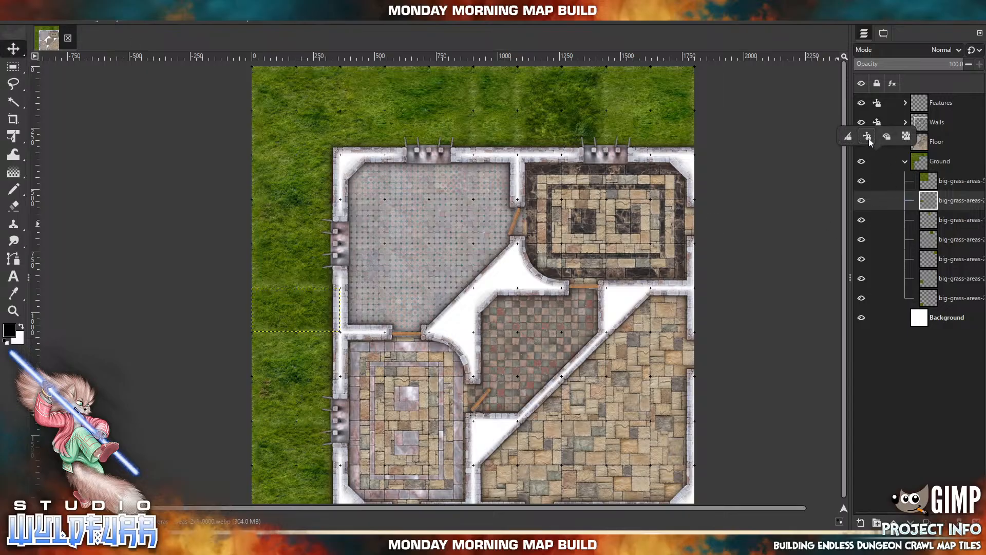
click(905, 165)
click(905, 162)
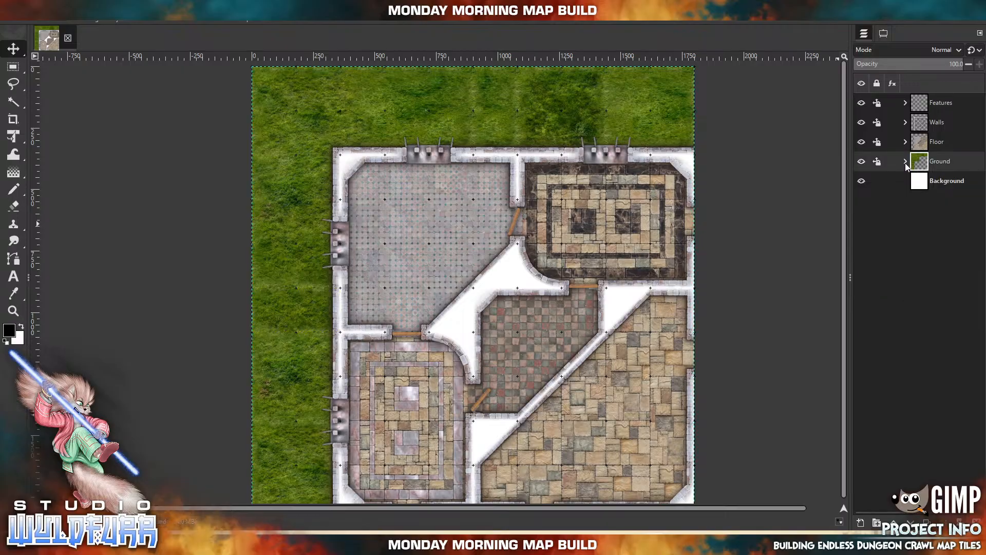
click(922, 186)
drag(550, 285, 527, 282)
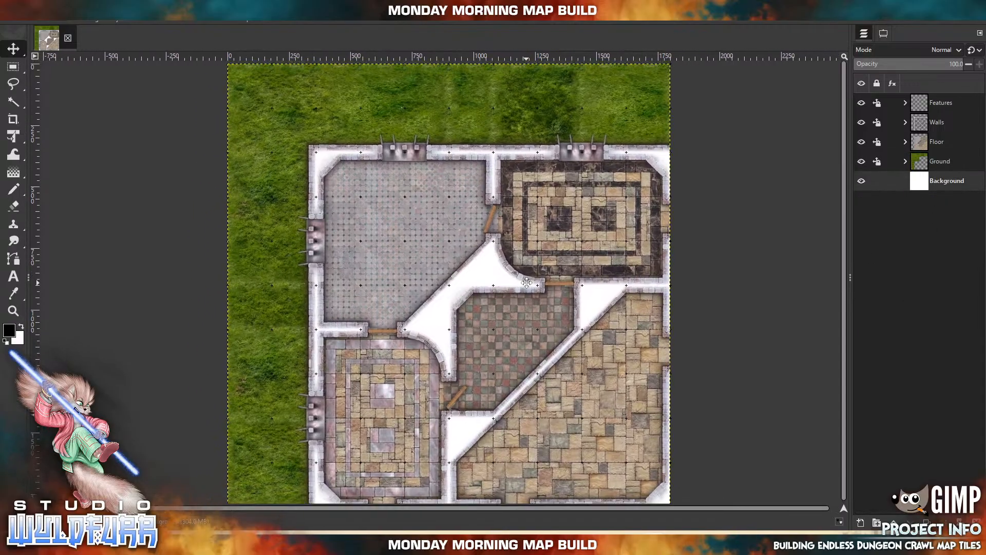